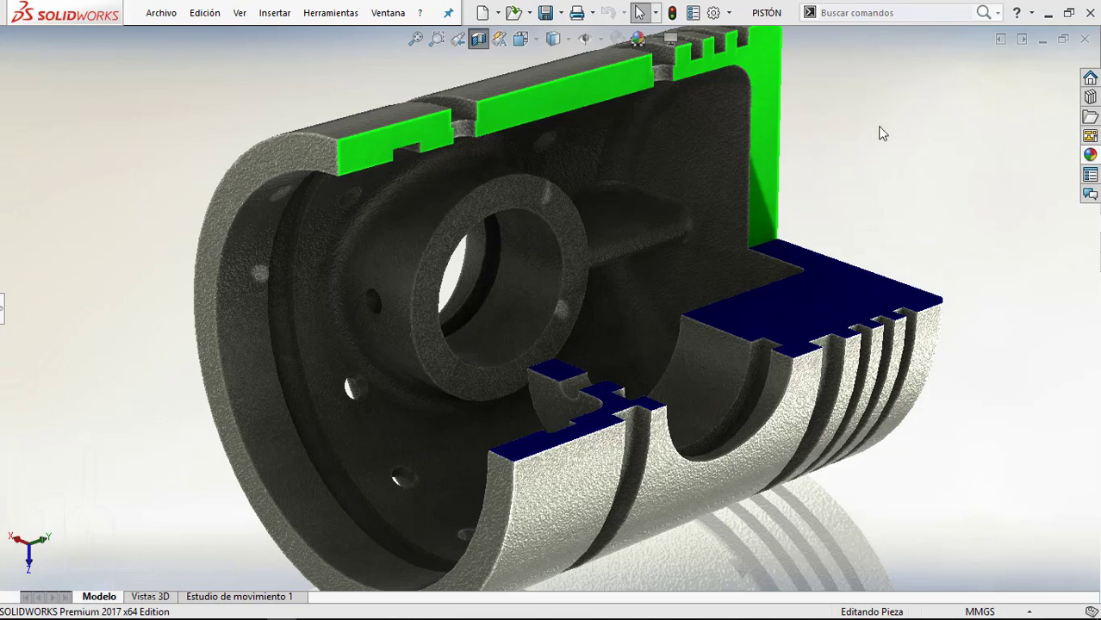
- Orbit and zoom the reference piston to inspect it from several sides
{"action": "scroll", "coordinate": [702, 241], "scroll_direction": "down", "scroll_amount": 2}
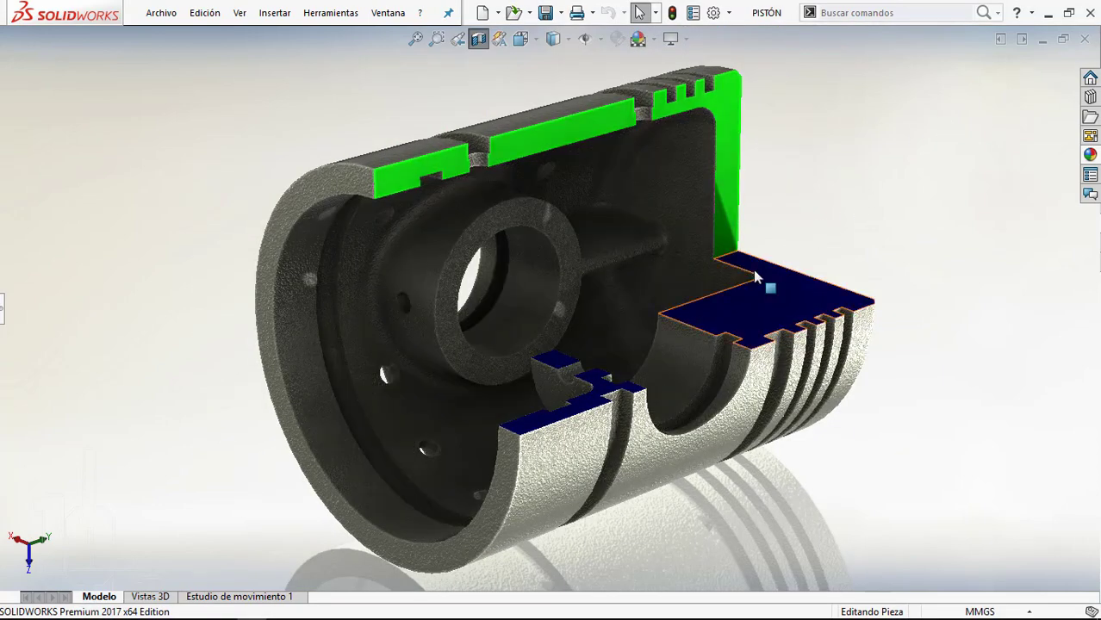
{"action": "scroll", "coordinate": [700, 245], "scroll_direction": "up", "scroll_amount": 2}
{"action": "scroll", "coordinate": [701, 245], "scroll_direction": "up", "scroll_amount": 2}
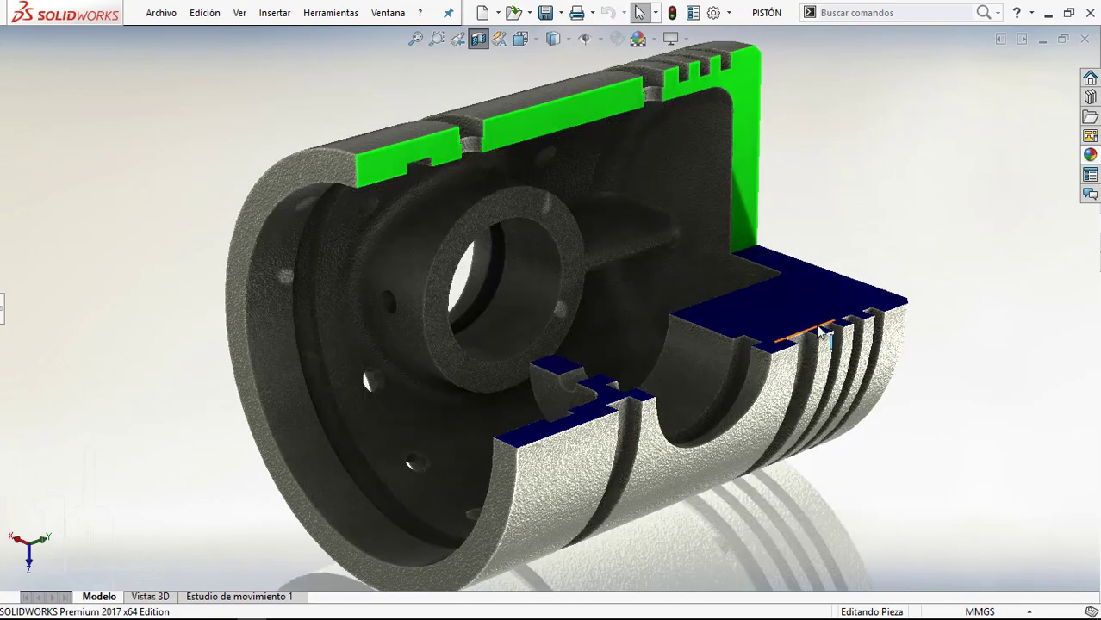
{"action": "scroll", "coordinate": [815, 325], "scroll_direction": "up", "scroll_amount": 2}
{"action": "mouse_move", "coordinate": [814, 325]}
{"action": "middle_mouse_down"}
{"action": "mouse_move", "coordinate": [829, 274]}
{"action": "mouse_move", "coordinate": [983, 265]}
{"action": "mouse_move", "coordinate": [856, 268]}
{"action": "mouse_move", "coordinate": [824, 285]}
{"action": "mouse_move", "coordinate": [573, 306]}
{"action": "middle_mouse_up"}
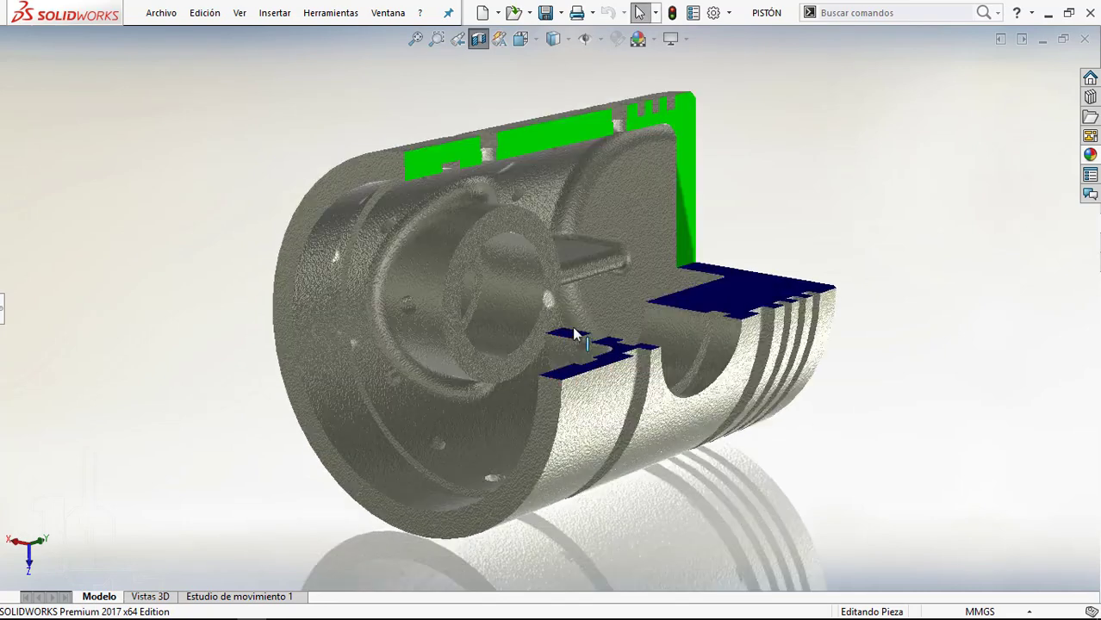
{"action": "scroll", "coordinate": [573, 306], "scroll_direction": "down", "scroll_amount": 2}
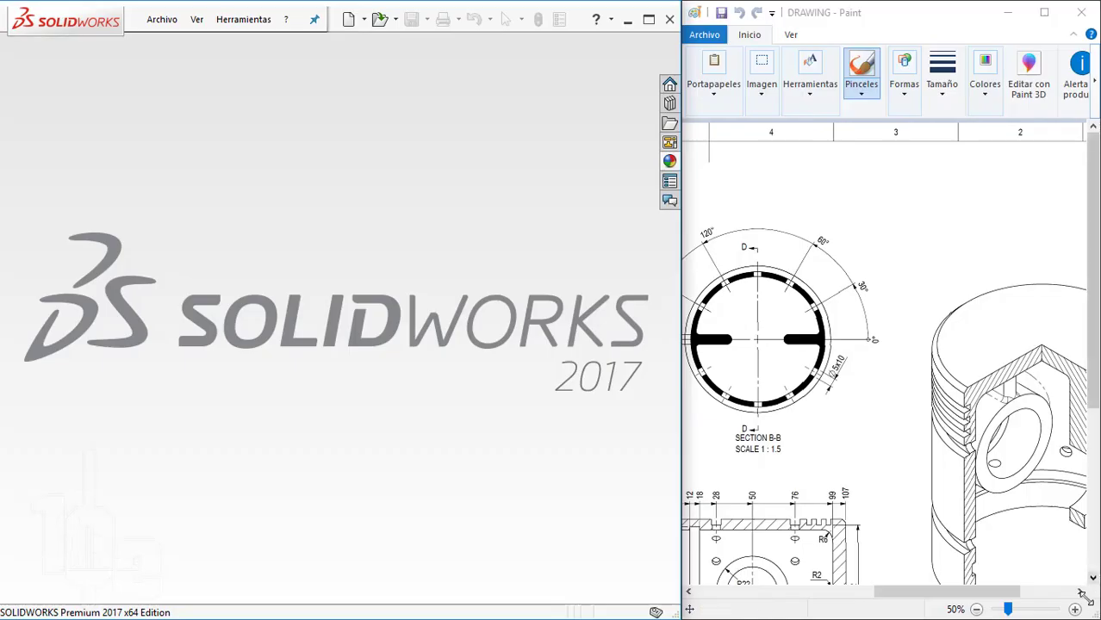
{"action": "left_click_drag", "start_coordinate": [1015, 594], "coordinate": [1087, 594]}
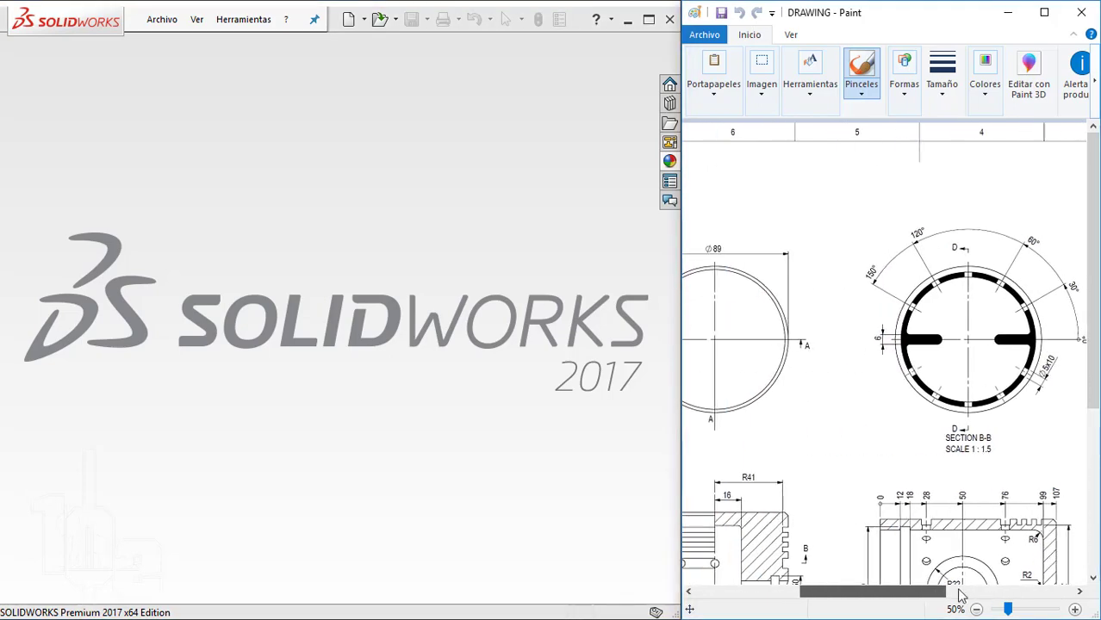
{"action": "scroll", "coordinate": [997, 365], "scroll_direction": "down", "scroll_amount": 3}
{"action": "scroll", "coordinate": [993, 431], "scroll_direction": "up", "scroll_amount": 2}
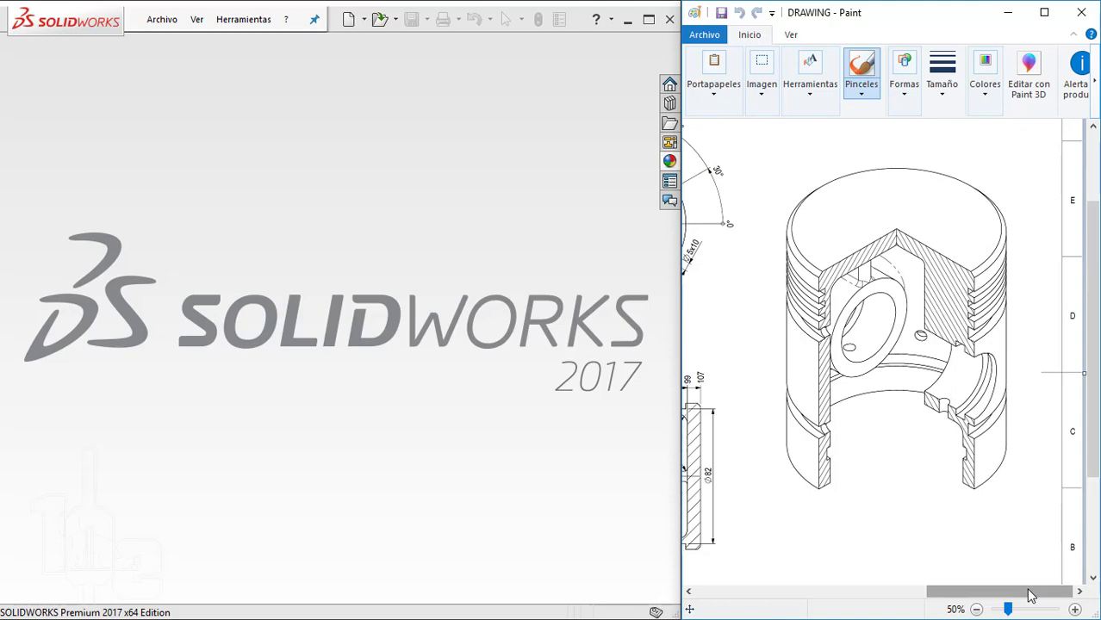
{"action": "left_click_drag", "start_coordinate": [1031, 594], "coordinate": [959, 594]}
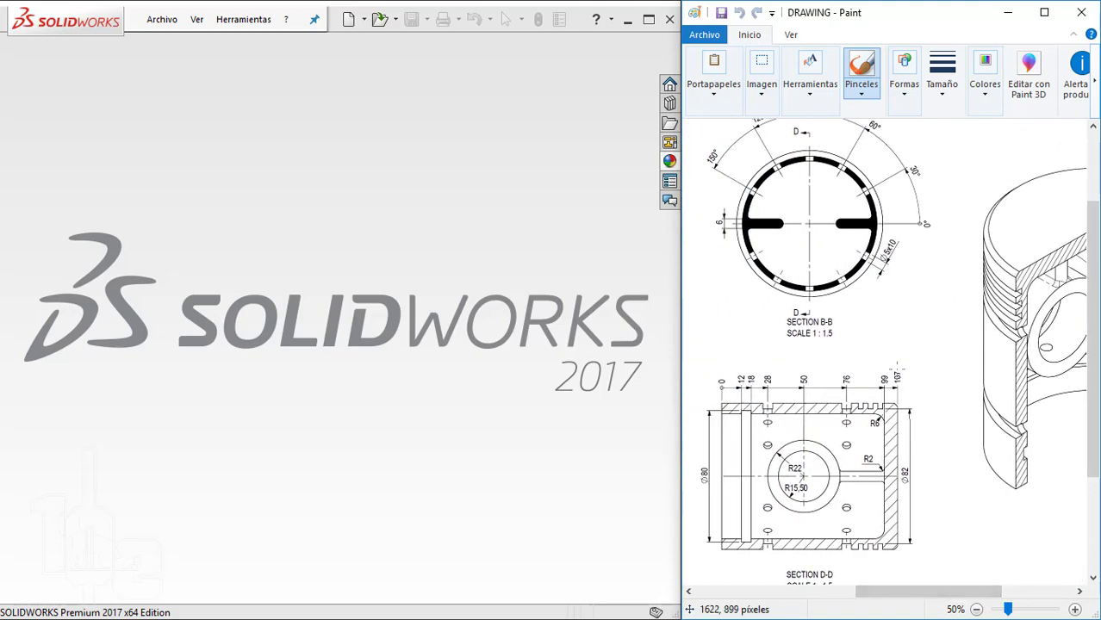
{"action": "scroll", "coordinate": [896, 366], "scroll_direction": "up", "scroll_amount": 2}
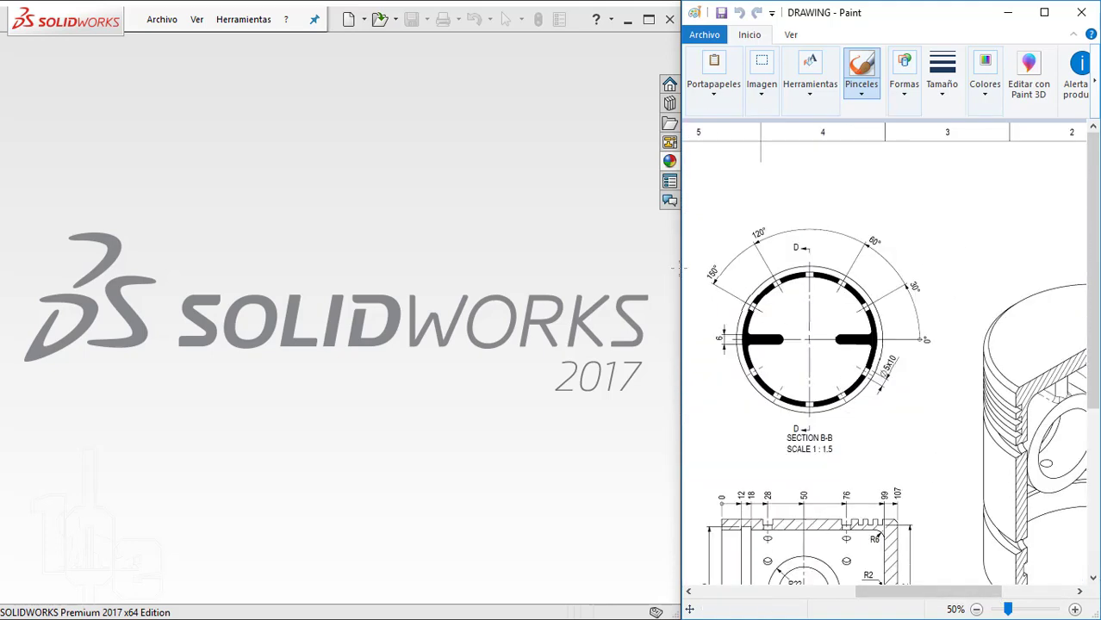
- Create a new blank part document (Pieza) from Archivo > Nuevo
{"action": "left_click", "coordinate": [381, 211]}
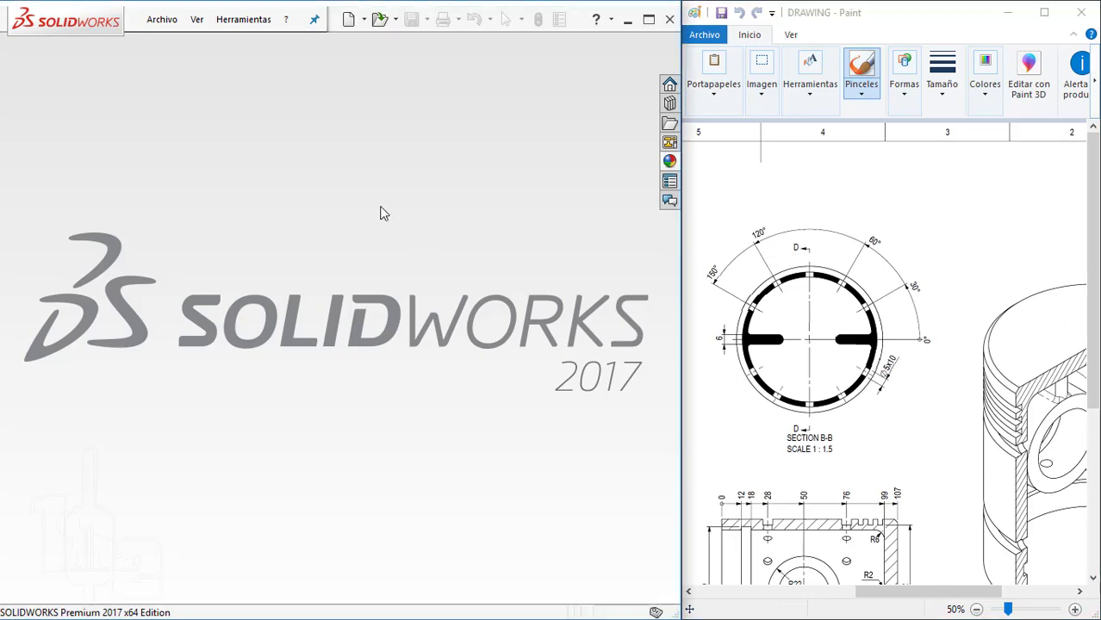
{"action": "left_click", "coordinate": [161, 19]}
{"action": "left_click", "coordinate": [169, 44]}
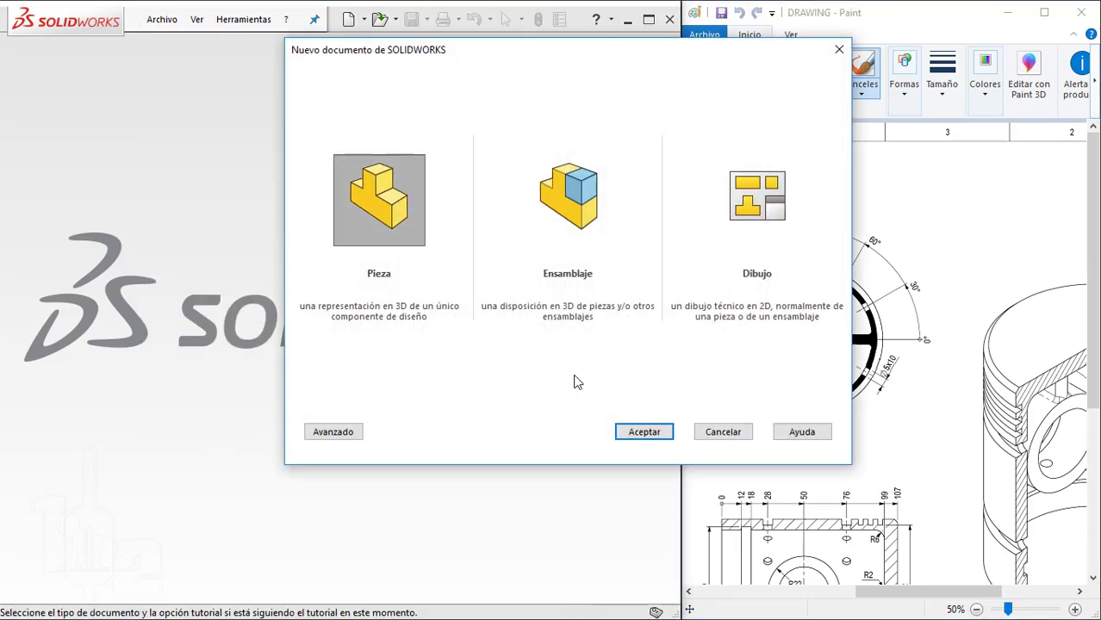
{"action": "left_click", "coordinate": [634, 435]}
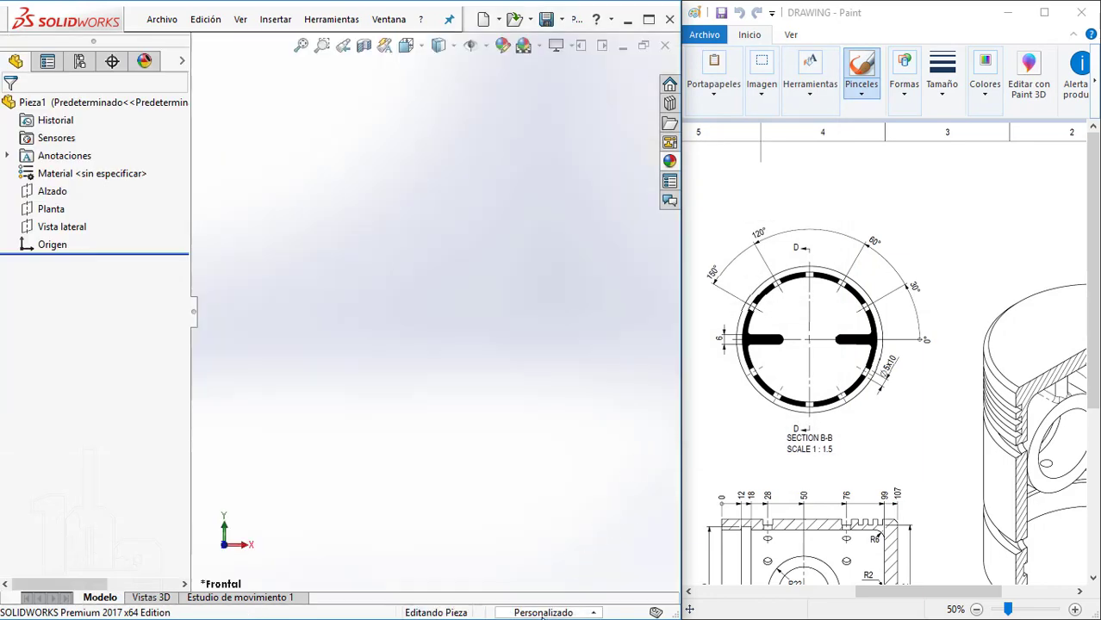
- Set the part units to MMGS and show the Administrador de comandos ribbon
{"action": "left_click", "coordinate": [543, 614]}
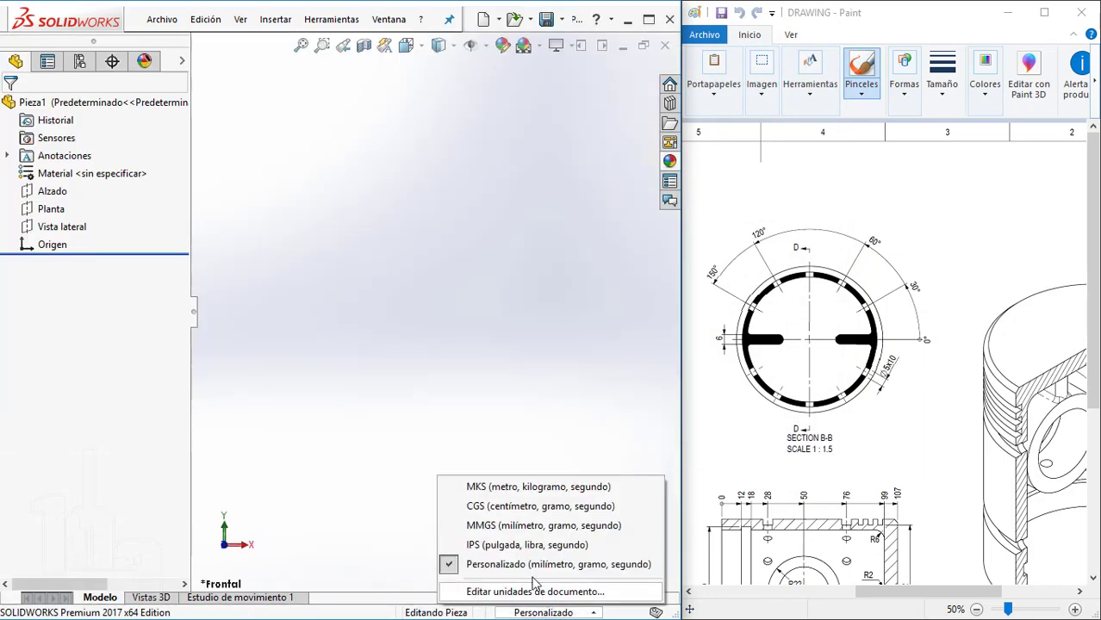
{"action": "left_click", "coordinate": [517, 525]}
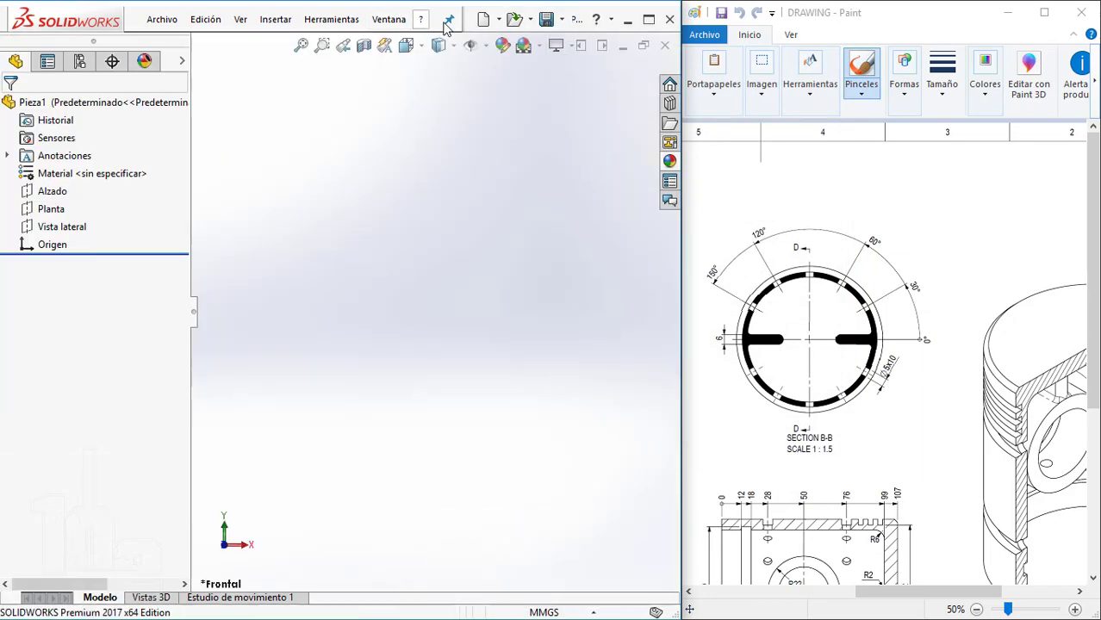
{"action": "right_click", "coordinate": [583, 19]}
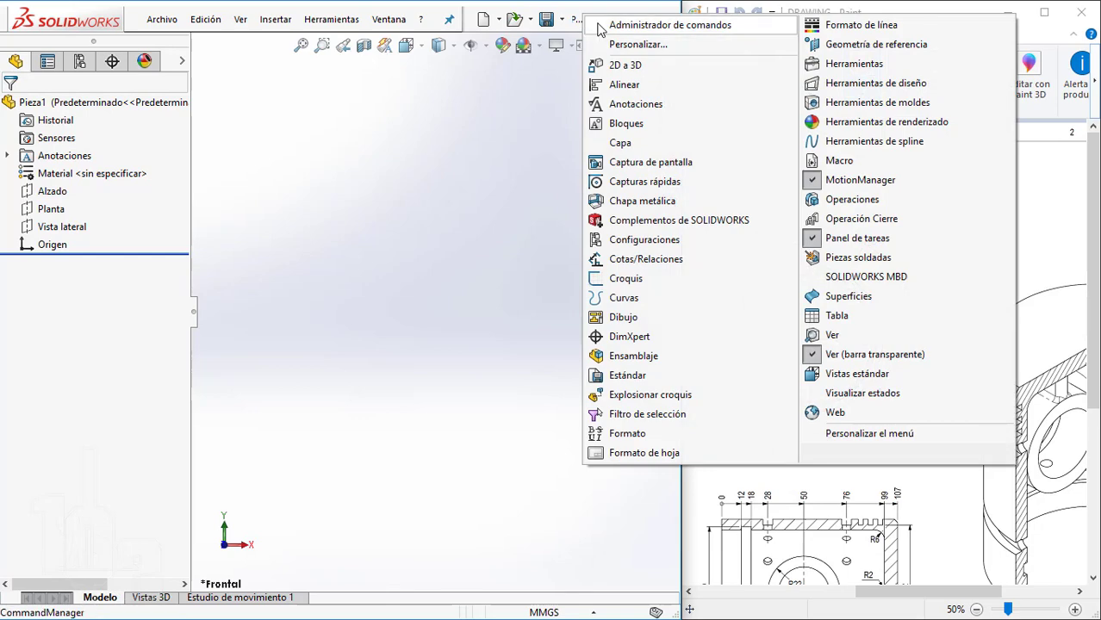
{"action": "left_click", "coordinate": [601, 23]}
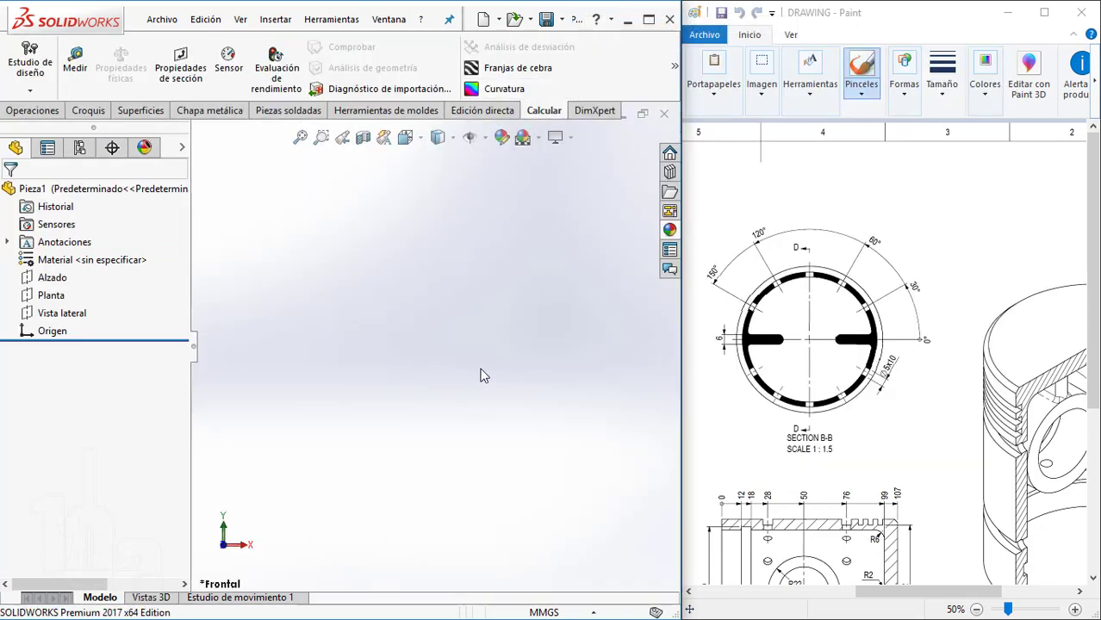
- Start a sketch on Alzado and draw a vertical line upward from the origin
{"action": "left_click", "coordinate": [52, 277]}
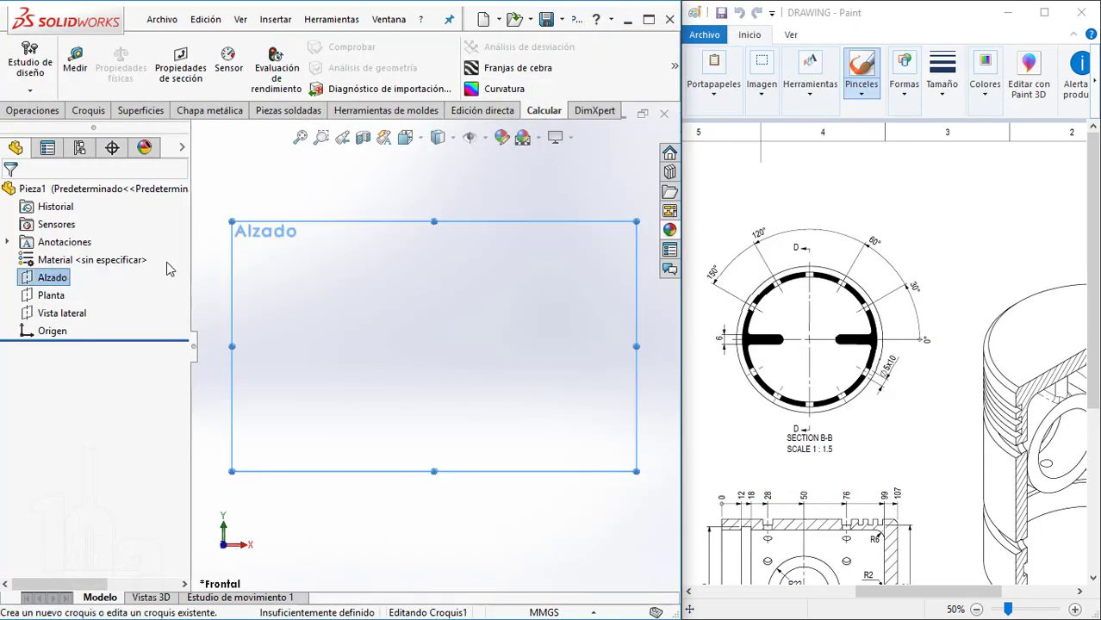
{"action": "left_click", "coordinate": [95, 255]}
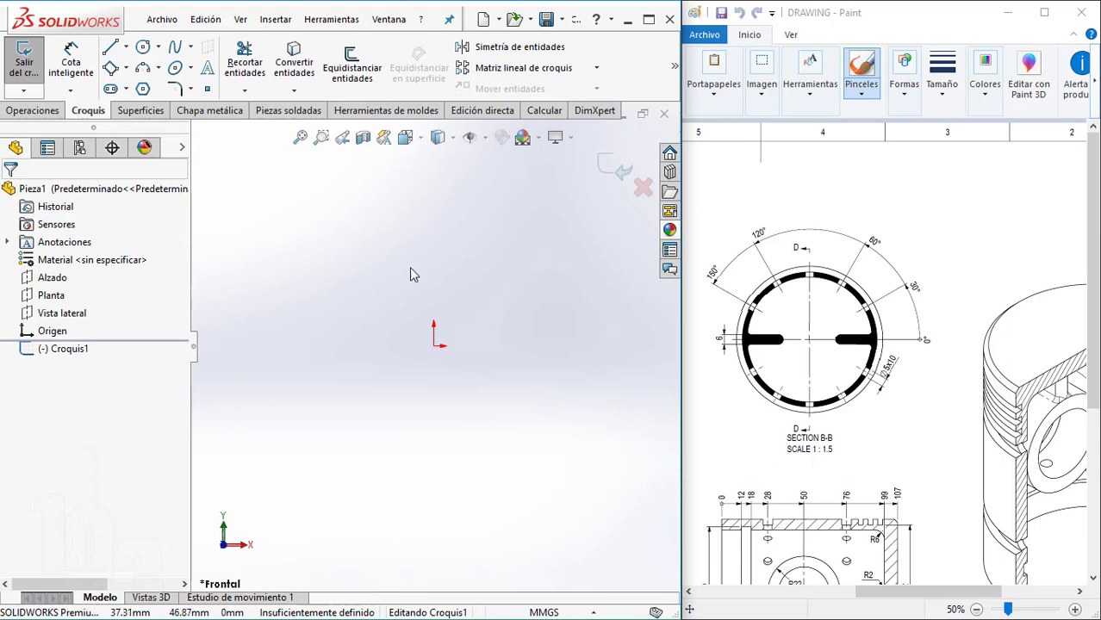
{"action": "key", "text": "l"}
{"action": "left_click", "coordinate": [433, 345]}
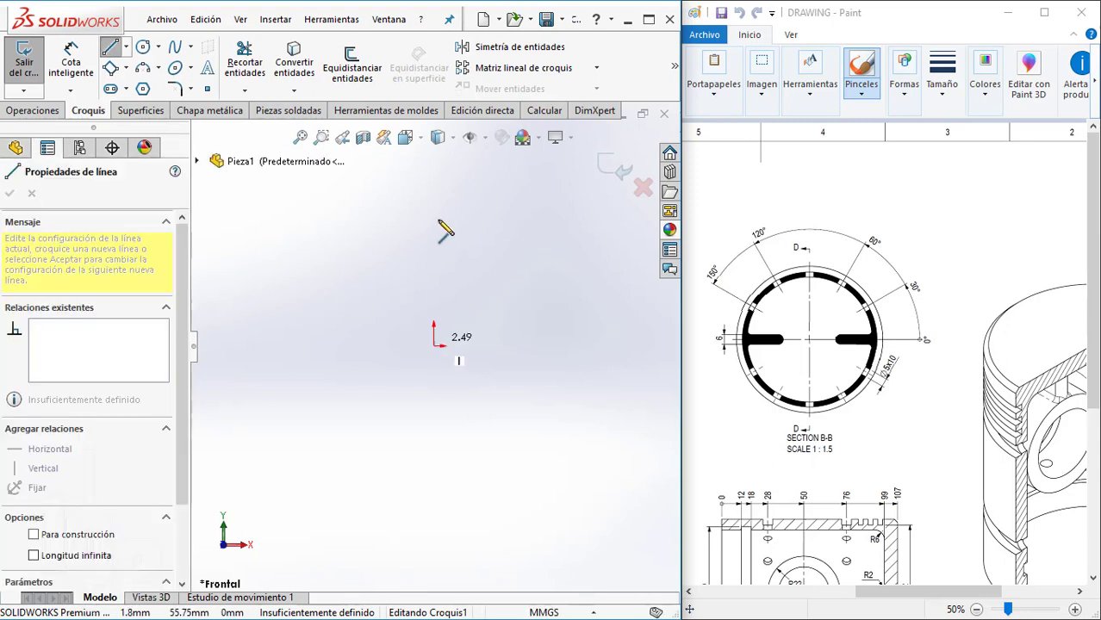
{"action": "left_click", "coordinate": [434, 219]}
{"action": "key", "text": "Escape"}
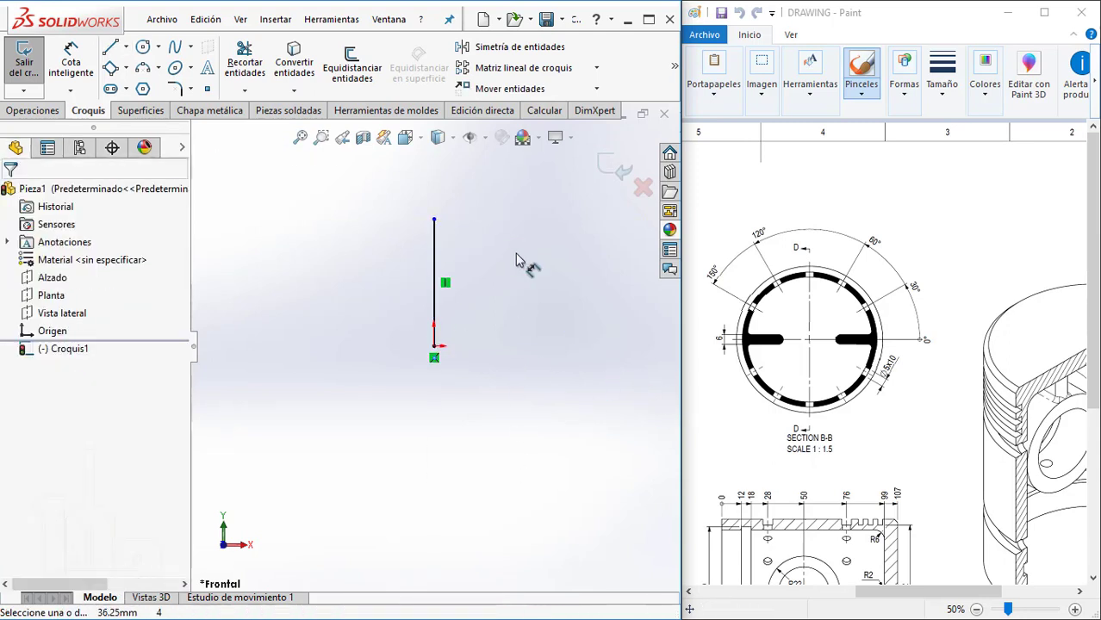
- Dimension the vertical line to 107 mm and select it
{"action": "right_click_drag", "start_coordinate": [517, 483], "coordinate": [517, 263]}
{"action": "left_click", "coordinate": [434, 278]}
{"action": "left_click", "coordinate": [508, 287]}
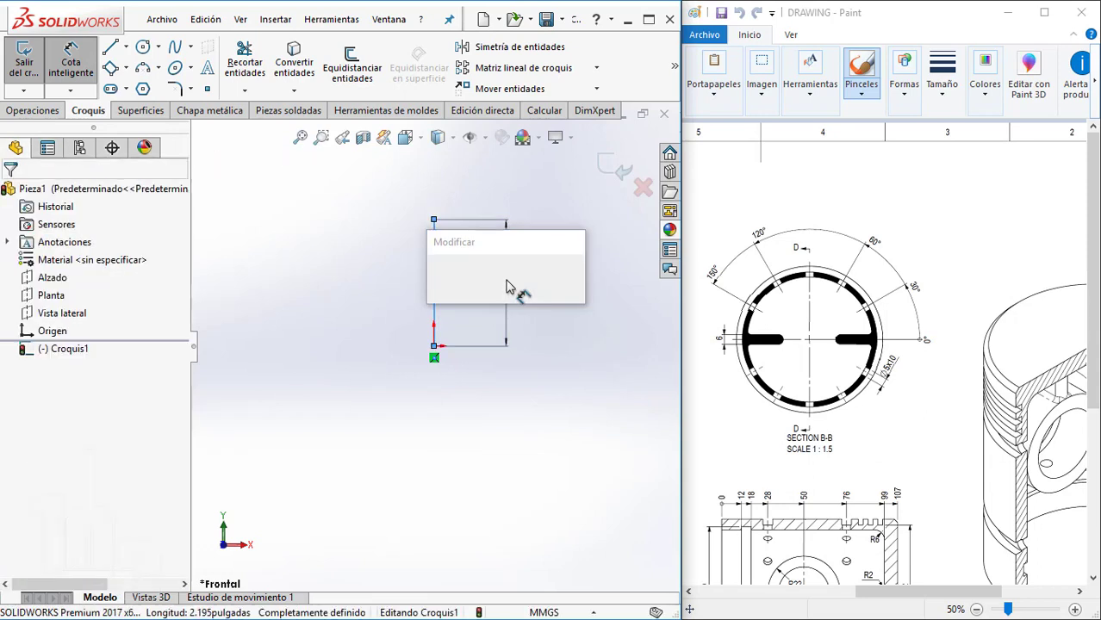
{"action": "type", "text": "107"}
{"action": "key", "text": "Return"}
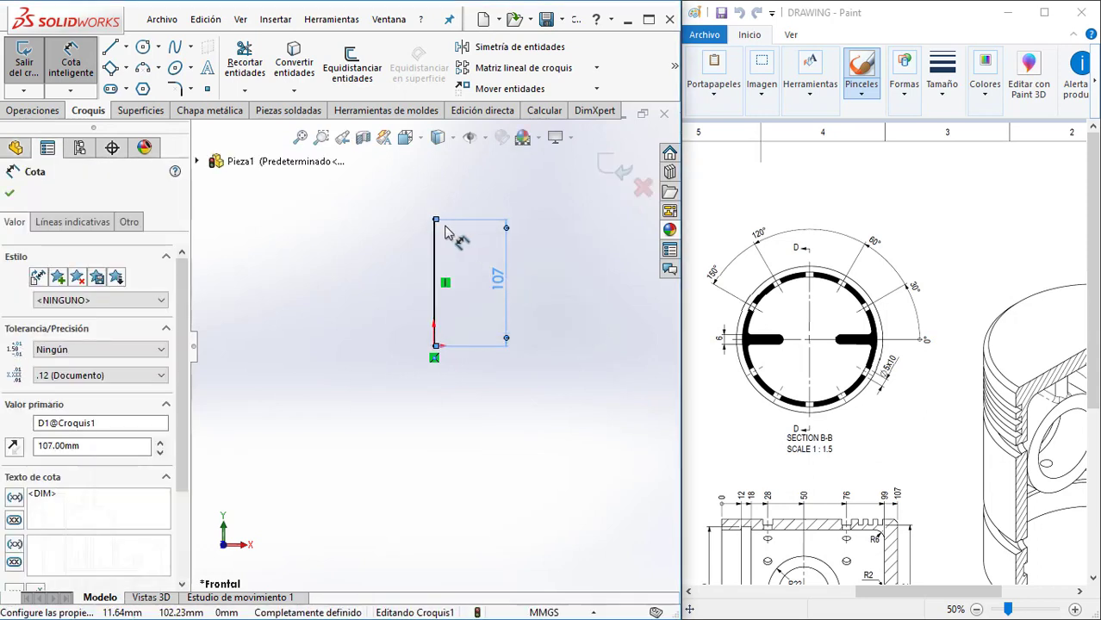
{"action": "key", "text": "Escape"}
{"action": "scroll", "coordinate": [454, 234], "scroll_direction": "down", "scroll_amount": 3}
{"action": "left_click_drag", "start_coordinate": [474, 321], "coordinate": [363, 285]}
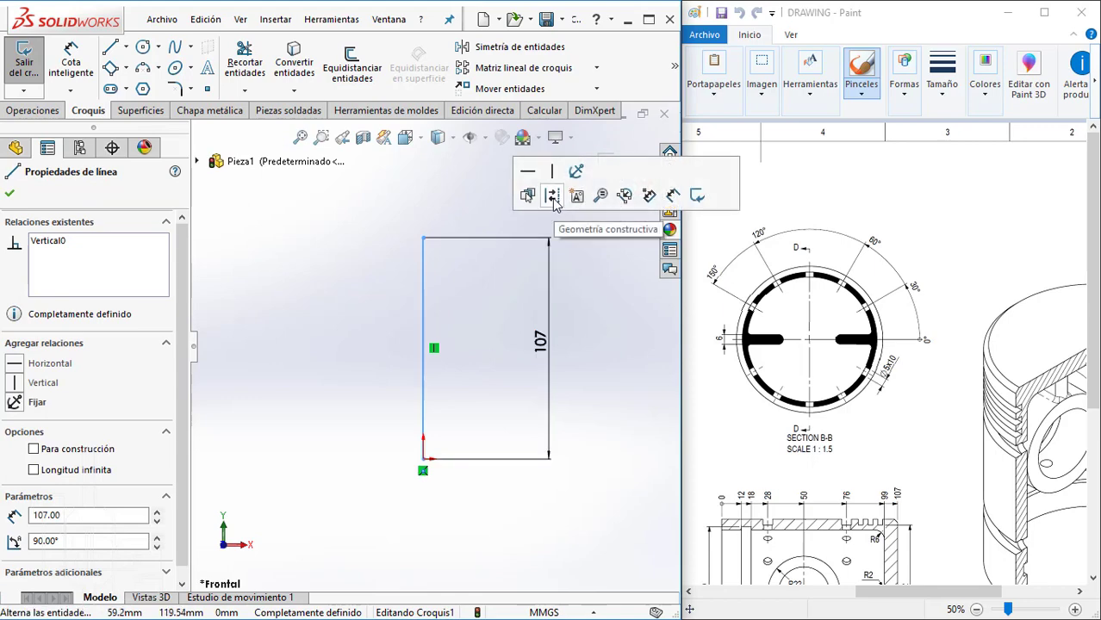
- Convert the 107 mm vertical line into construction geometry
{"action": "left_click", "coordinate": [634, 368]}
{"action": "scroll", "coordinate": [861, 388], "scroll_direction": "down", "scroll_amount": 3}
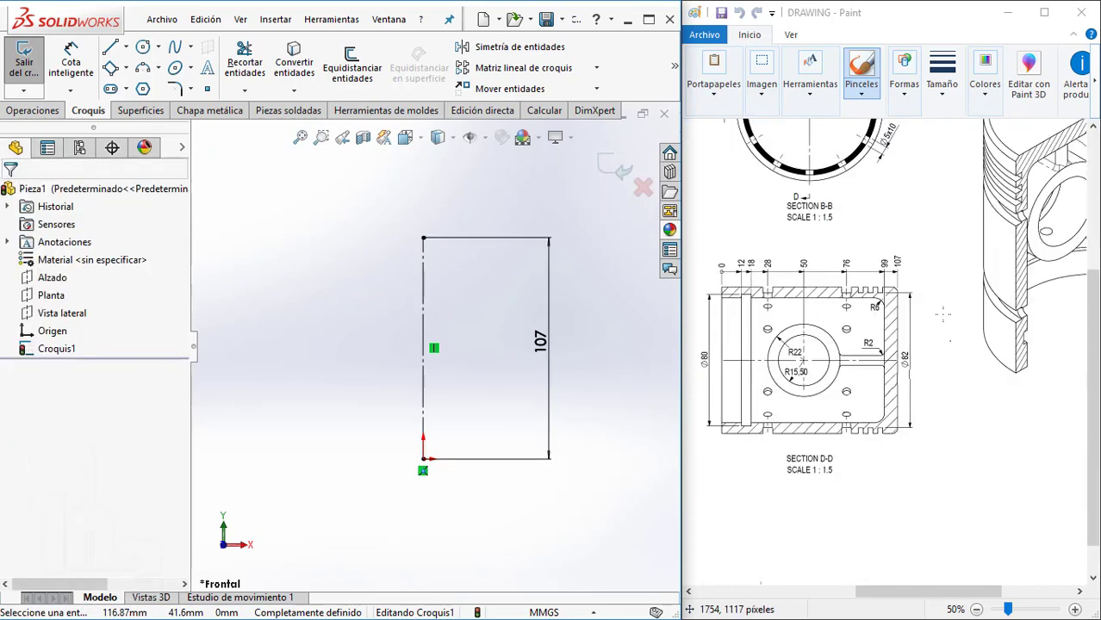
{"action": "scroll", "coordinate": [913, 396], "scroll_direction": "up", "scroll_amount": 1, "text": "ctrl"}
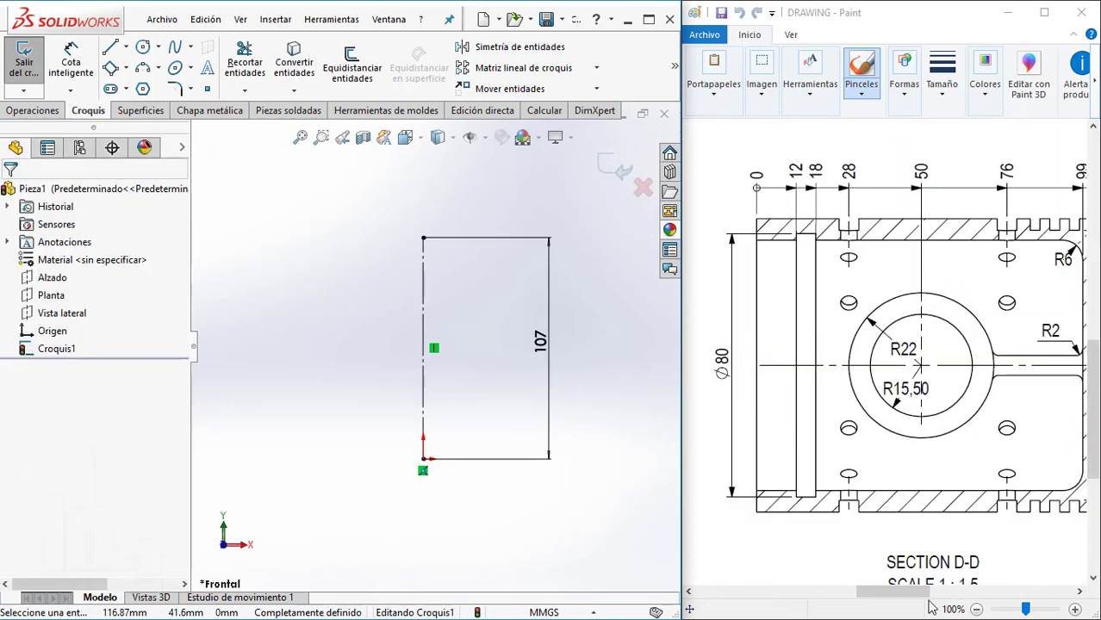
- Scroll Paint to Detail F showing the 2 X 45° chamfer and groove depths
{"action": "left_click_drag", "start_coordinate": [919, 598], "coordinate": [938, 598]}
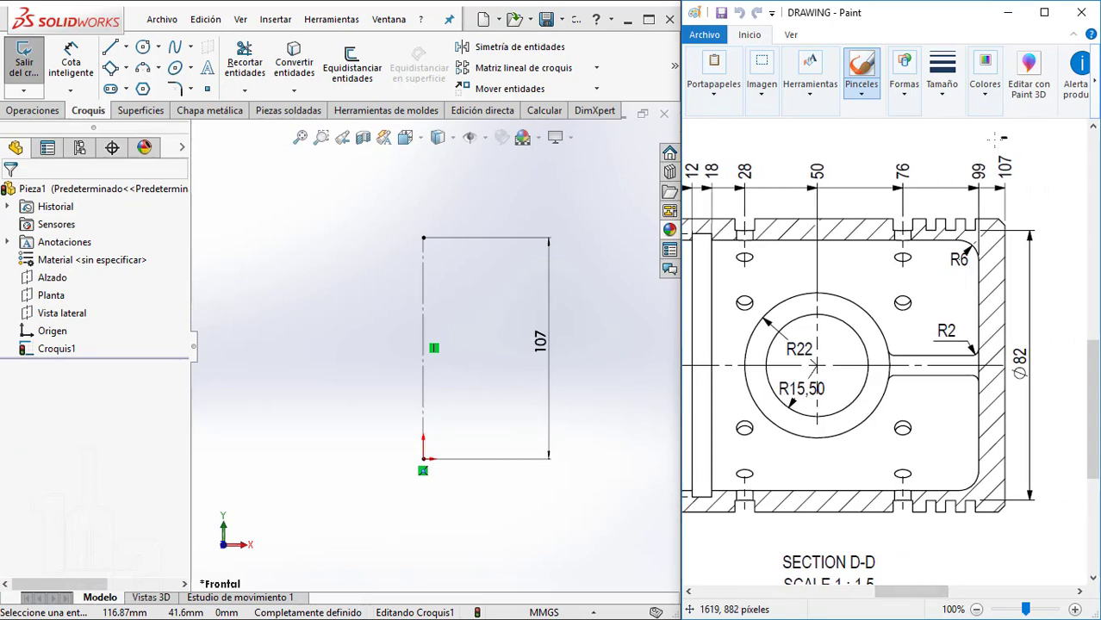
{"action": "scroll", "coordinate": [861, 258], "scroll_direction": "up", "scroll_amount": 6}
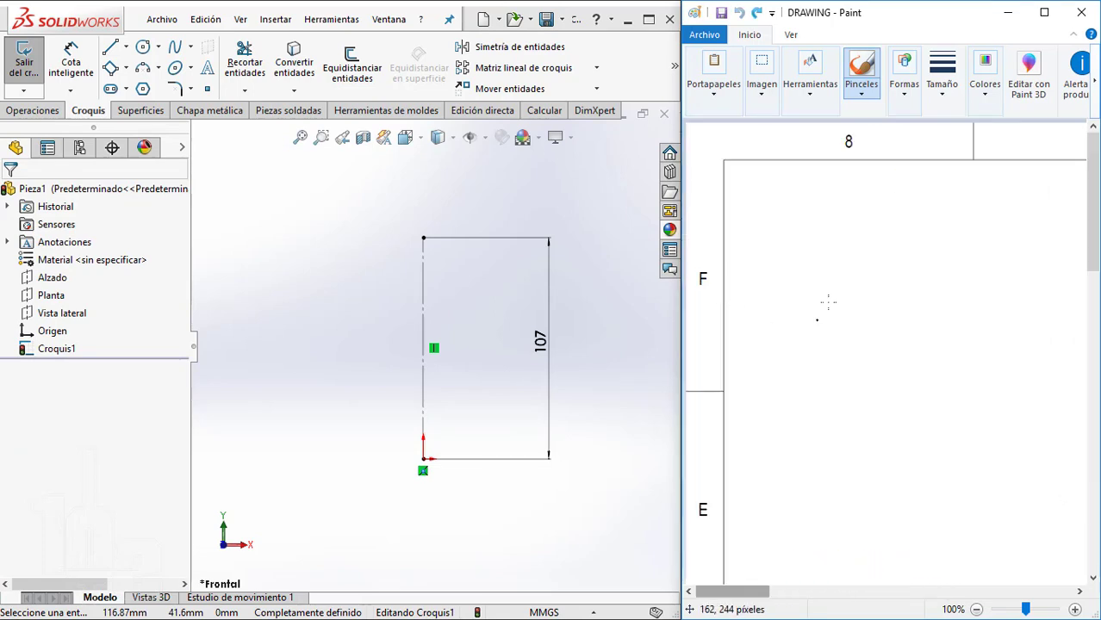
{"action": "scroll", "coordinate": [827, 302], "scroll_direction": "left", "scroll_amount": 8, "text": "shift"}
{"action": "scroll", "coordinate": [827, 302], "scroll_direction": "down", "scroll_amount": 3}
{"action": "scroll", "coordinate": [814, 317], "scroll_direction": "down", "scroll_amount": 1}
{"action": "scroll", "coordinate": [848, 341], "scroll_direction": "down", "scroll_amount": 2}
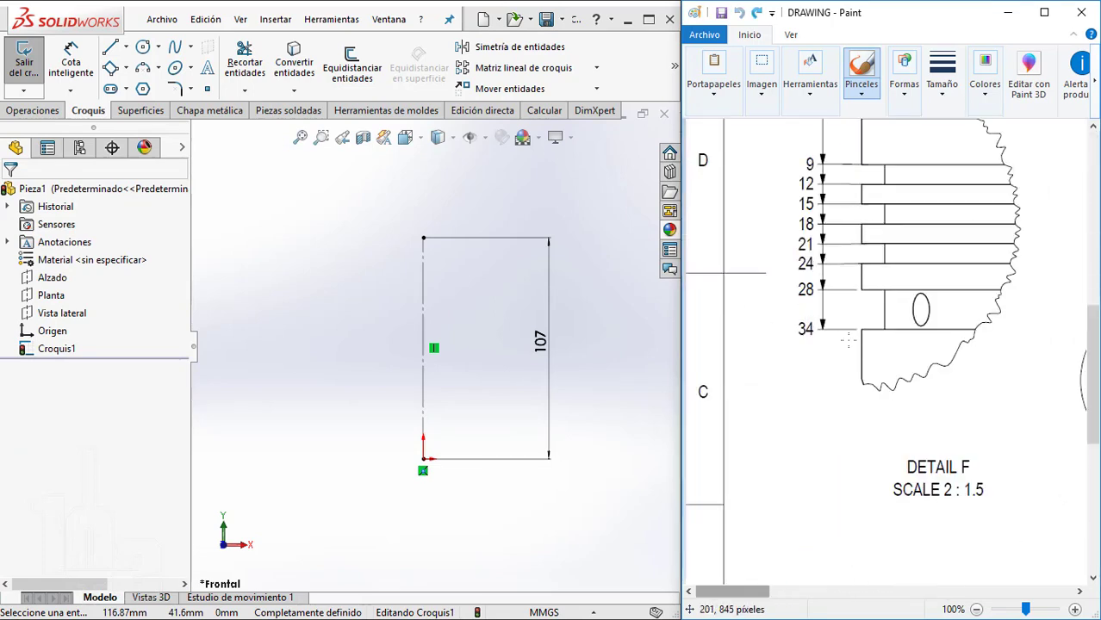
{"action": "scroll", "coordinate": [849, 342], "scroll_direction": "up", "scroll_amount": 2}
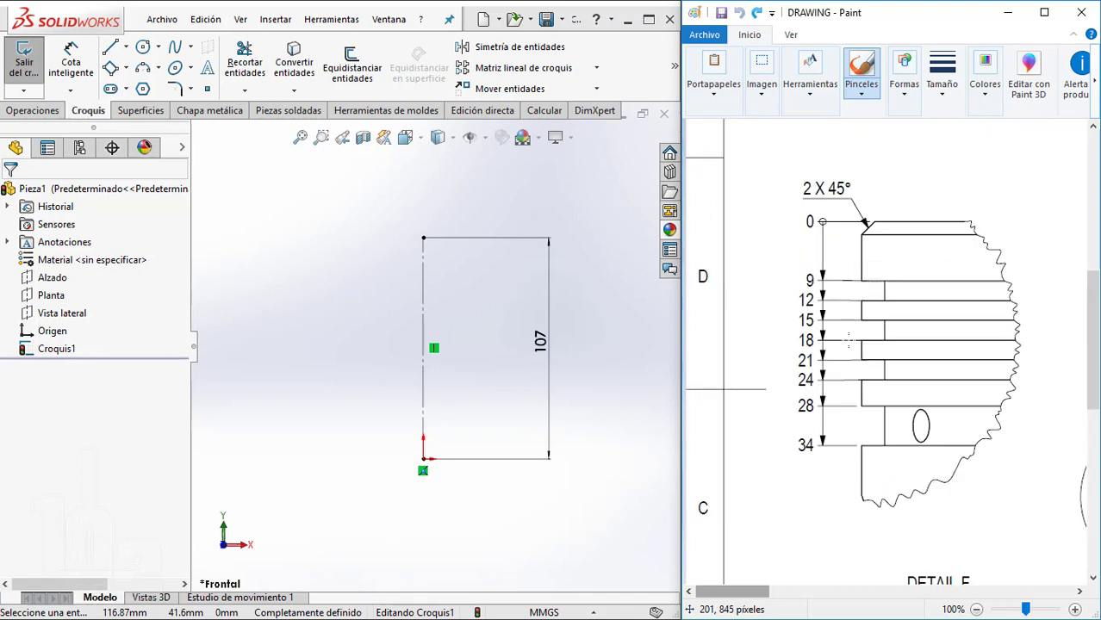
- Draw the top line and the first stepped groove segments down the left edge
{"action": "left_click", "coordinate": [110, 47]}
{"action": "left_click", "coordinate": [423, 239]}
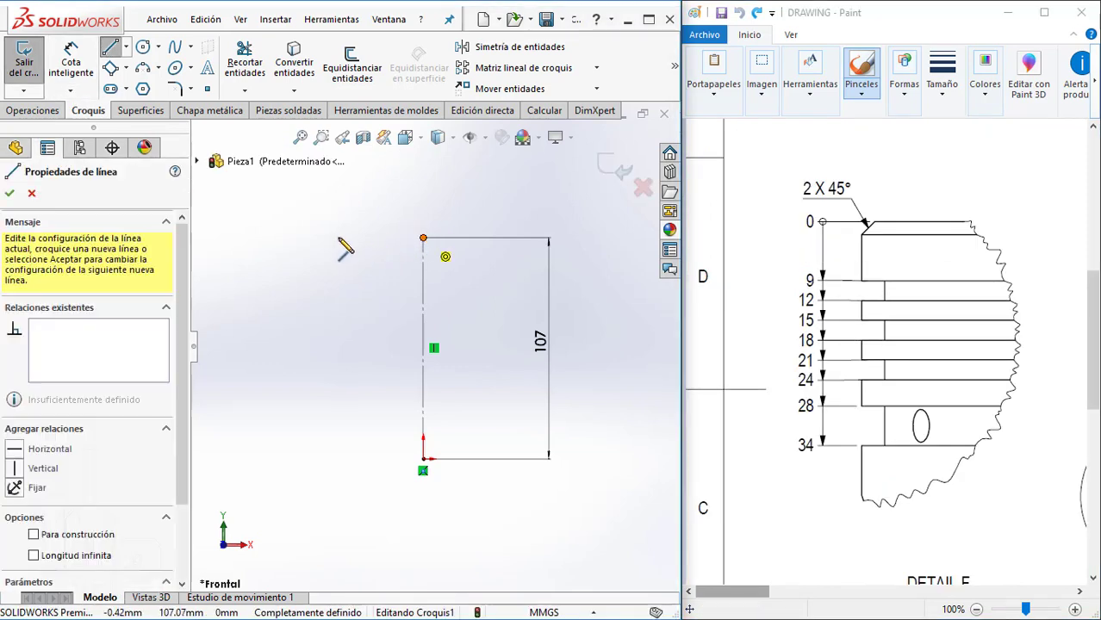
{"action": "left_click", "coordinate": [331, 239]}
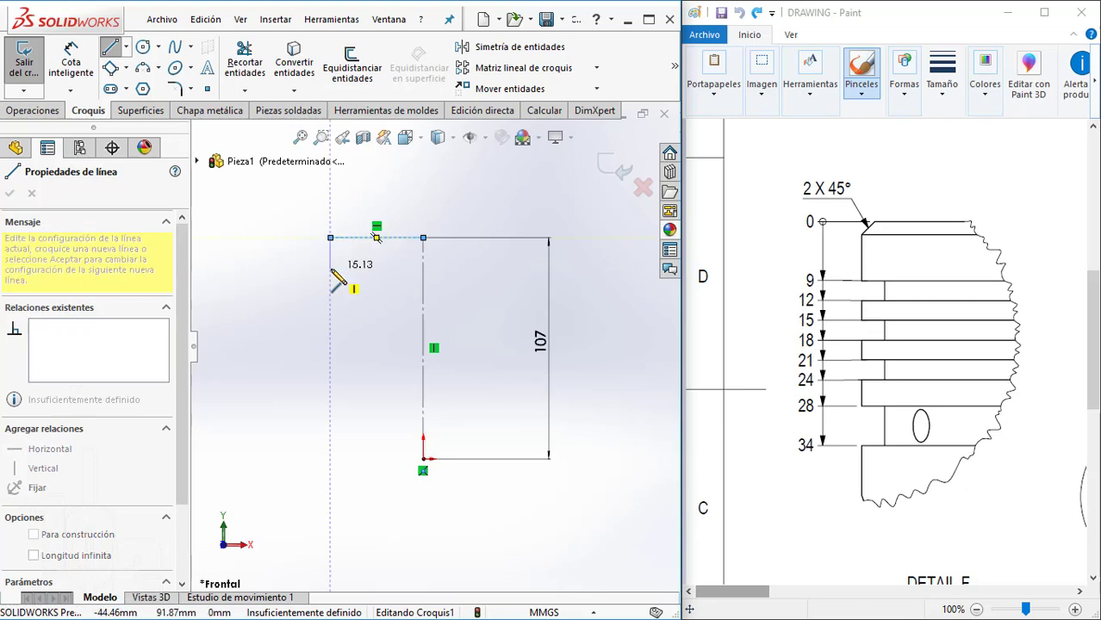
{"action": "left_click", "coordinate": [332, 269]}
{"action": "scroll", "coordinate": [332, 262], "scroll_direction": "down", "scroll_amount": 2}
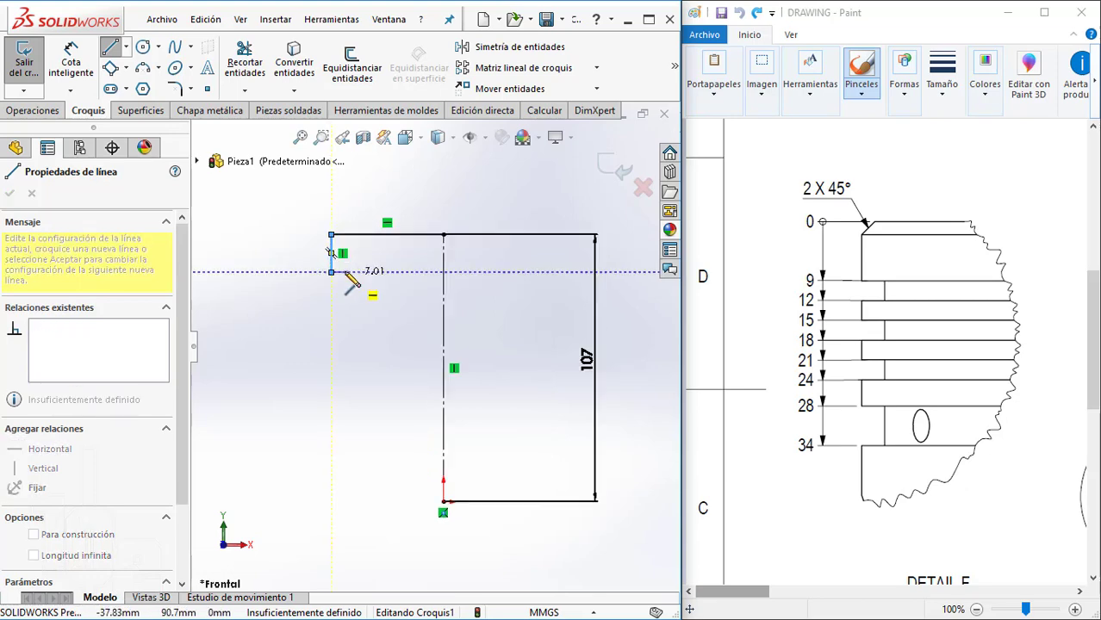
{"action": "left_click", "coordinate": [344, 272]}
{"action": "left_click", "coordinate": [344, 292]}
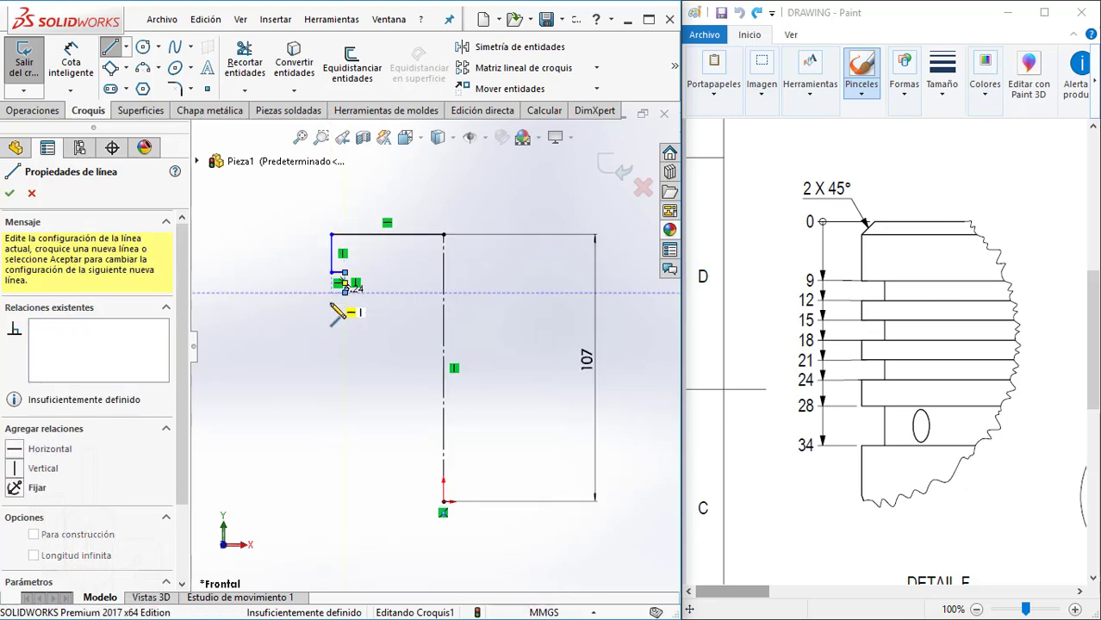
{"action": "left_click", "coordinate": [332, 292]}
{"action": "left_click", "coordinate": [332, 311]}
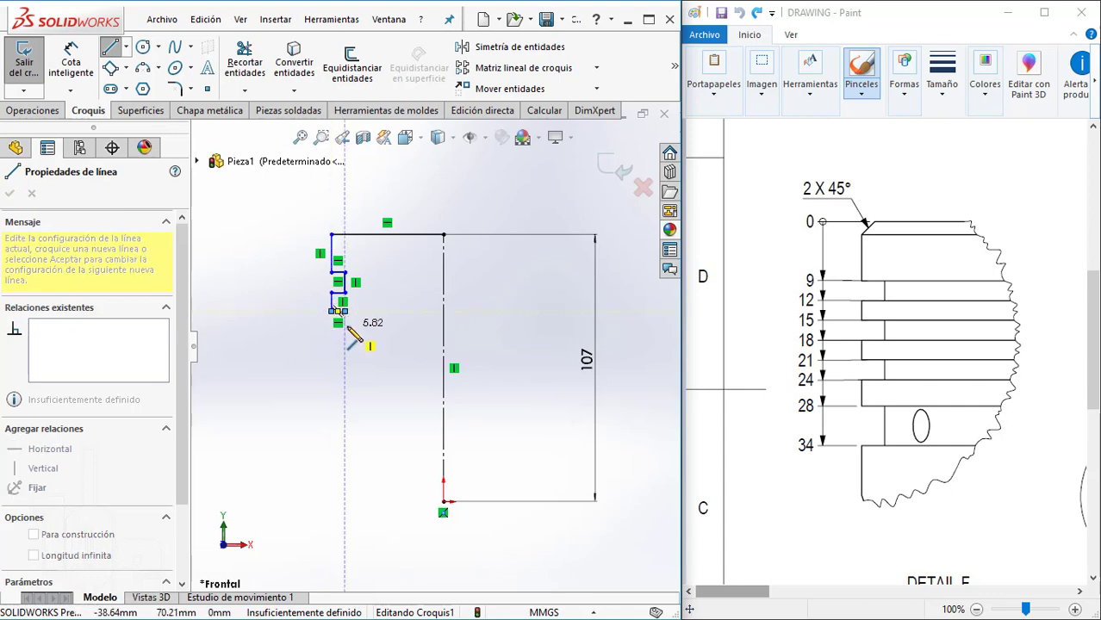
{"action": "left_click", "coordinate": [345, 311]}
- Continue the groove wall segments down to a vertical segment below the grooves
{"action": "left_click", "coordinate": [344, 330]}
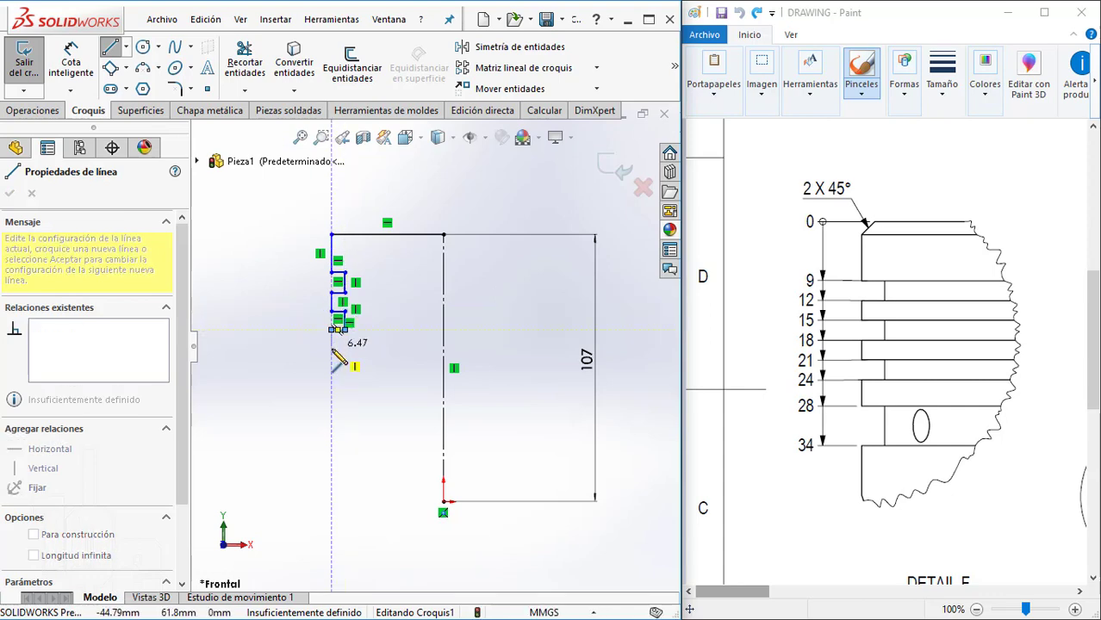
{"action": "left_click", "coordinate": [332, 330]}
{"action": "left_click", "coordinate": [332, 348]}
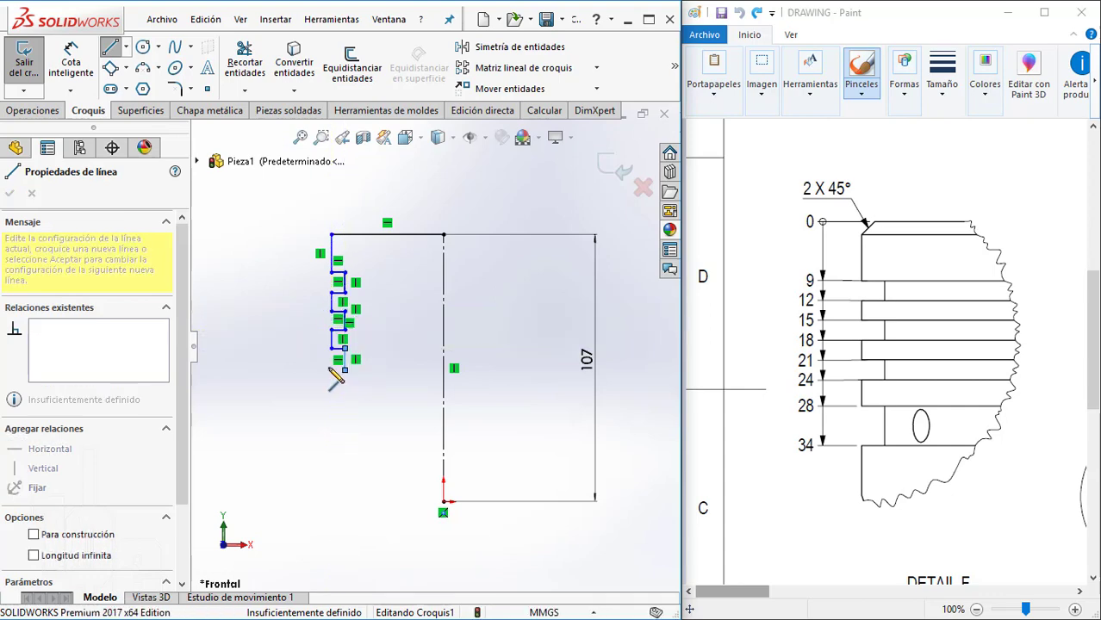
{"action": "left_click", "coordinate": [331, 359]}
{"action": "left_click", "coordinate": [345, 359]}
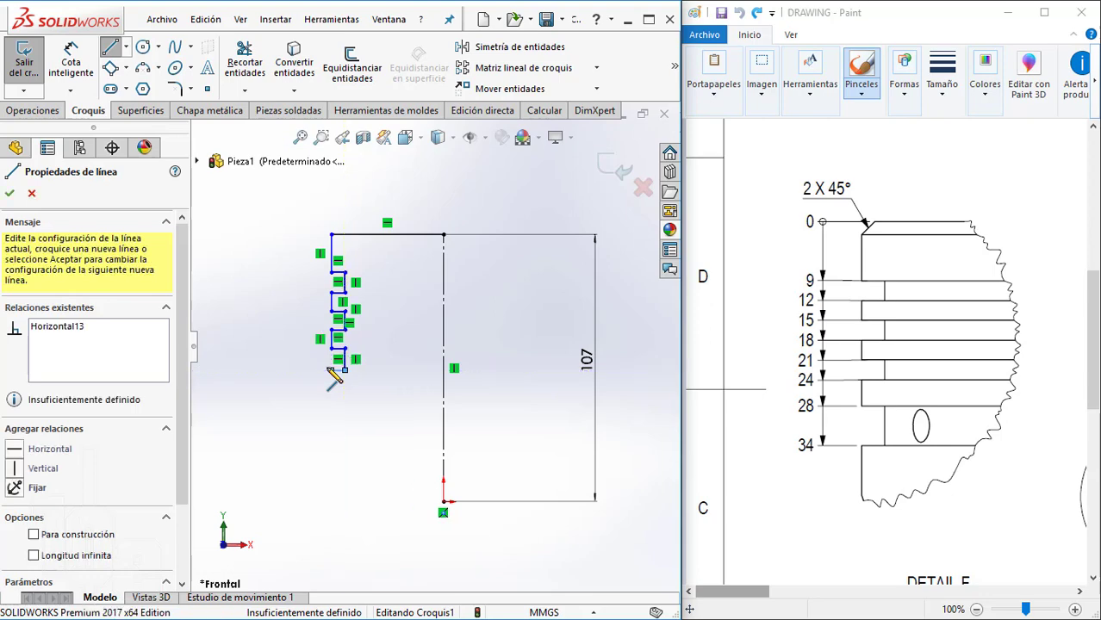
{"action": "left_click", "coordinate": [330, 370]}
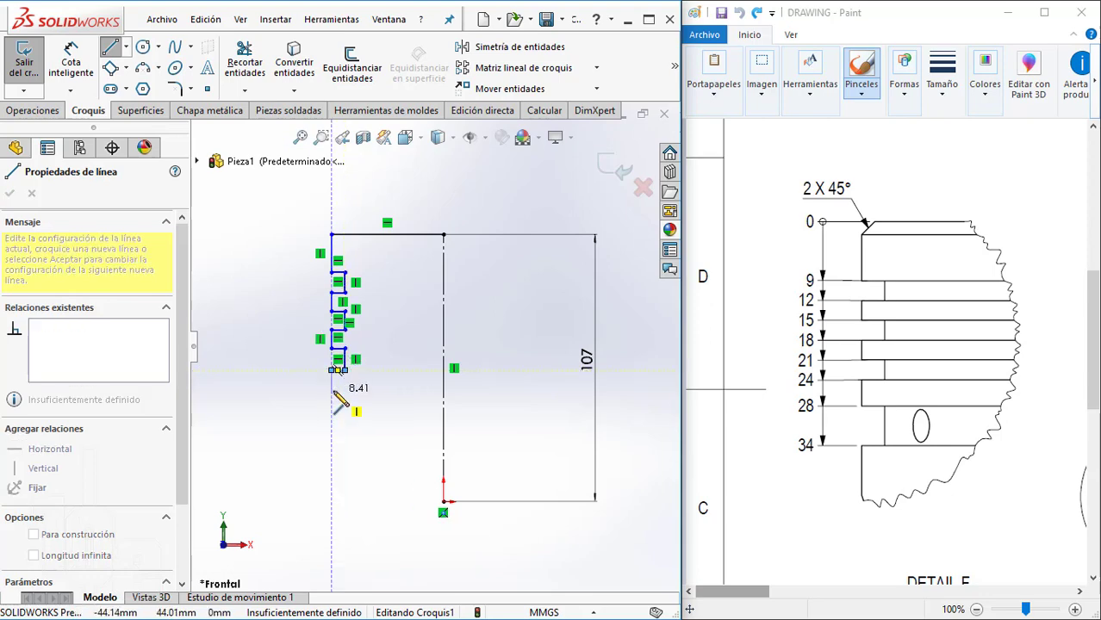
{"action": "left_click", "coordinate": [331, 390]}
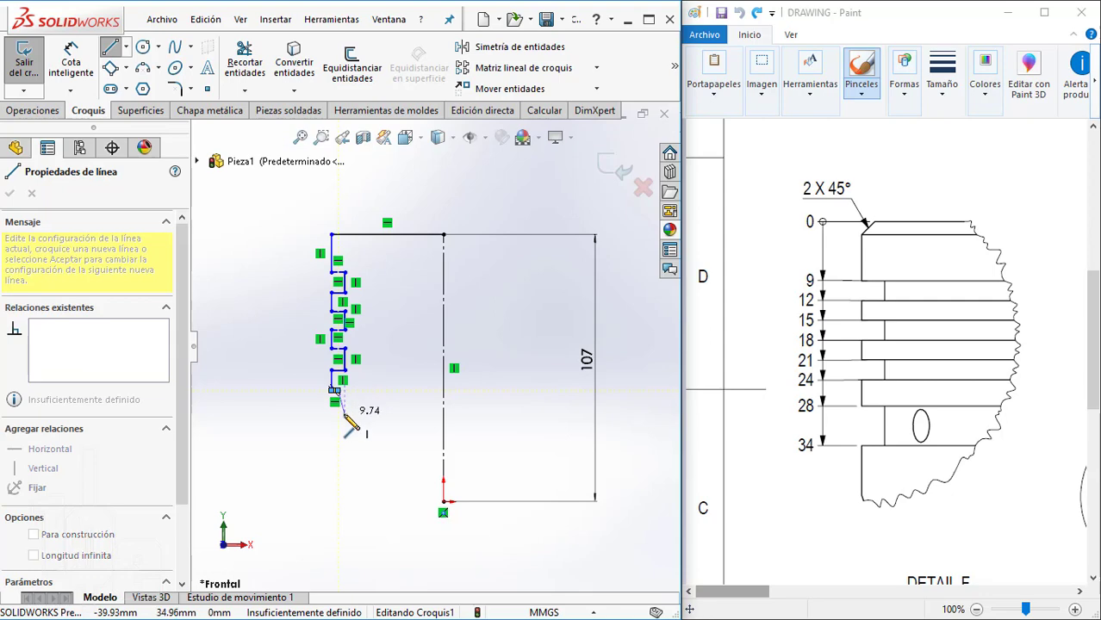
- Undo the last groove segments and drag the bottom line's endpoint into place
{"action": "key", "text": "ctrl+z"}
{"action": "key", "text": "ctrl+z"}
{"action": "key", "text": "ctrl+z"}
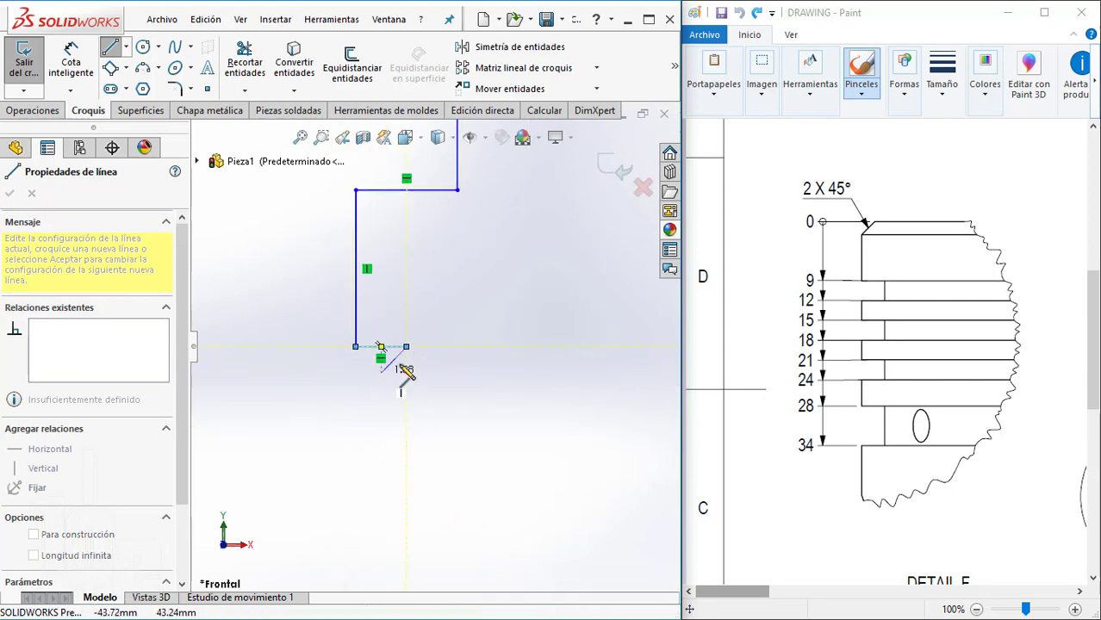
{"action": "key", "text": "Escape"}
{"action": "key", "text": "Escape"}
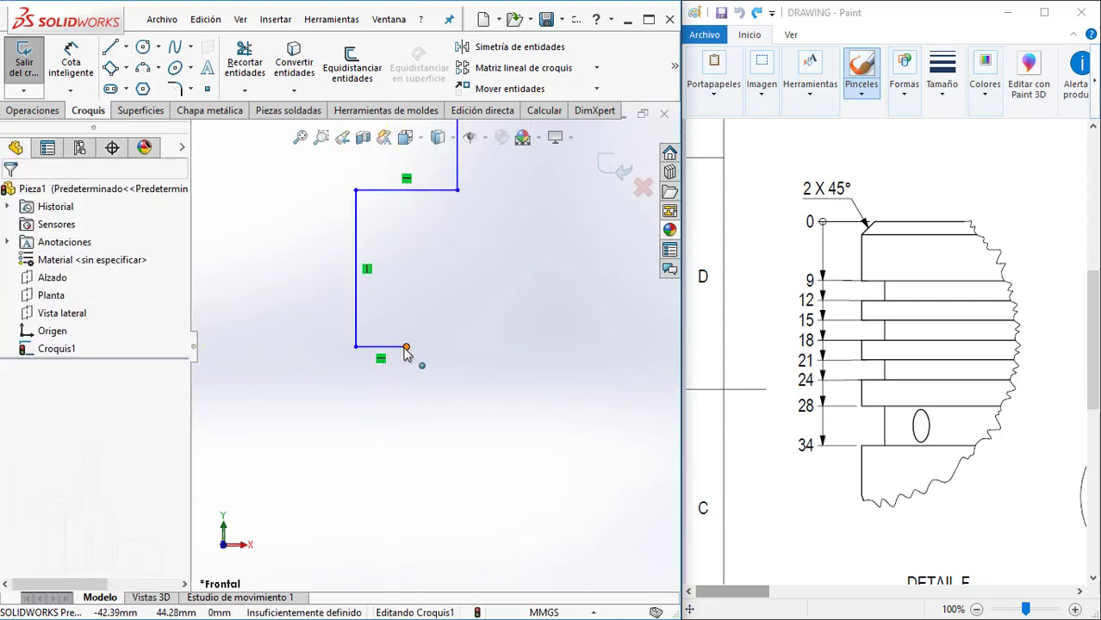
{"action": "left_click_drag", "start_coordinate": [406, 346], "coordinate": [448, 343]}
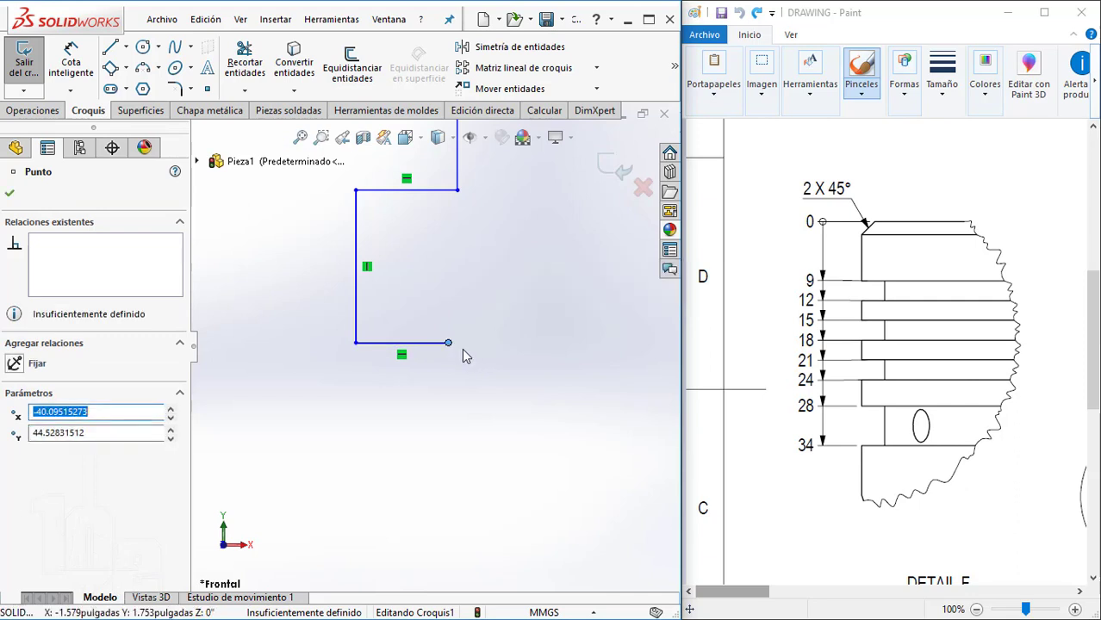
{"action": "key", "text": "Escape"}
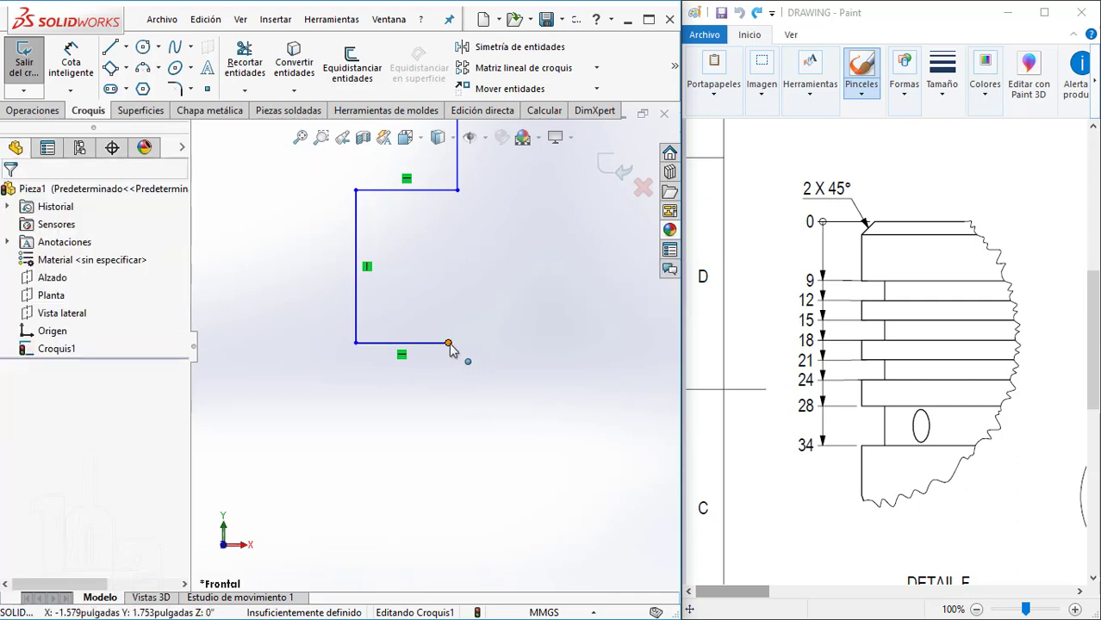
{"action": "left_click_drag", "start_coordinate": [450, 345], "coordinate": [464, 246]}
{"action": "key", "text": "Escape"}
- Redraw the lower part with a vertical segment down and the bottom horizontal line
{"action": "left_click", "coordinate": [109, 48]}
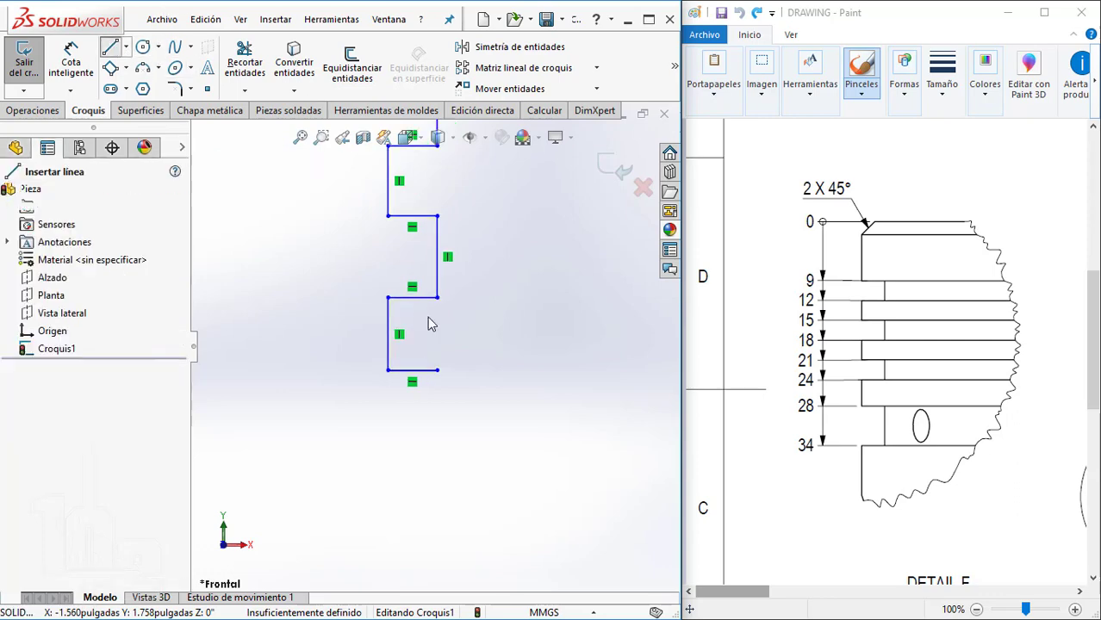
{"action": "left_click", "coordinate": [438, 372]}
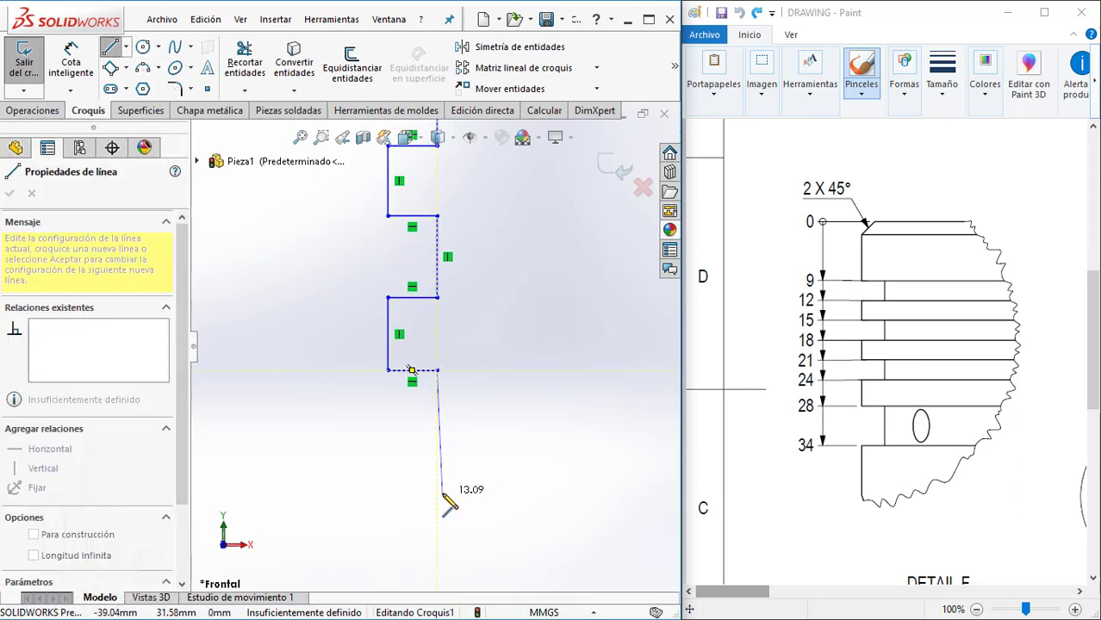
{"action": "left_click", "coordinate": [437, 497]}
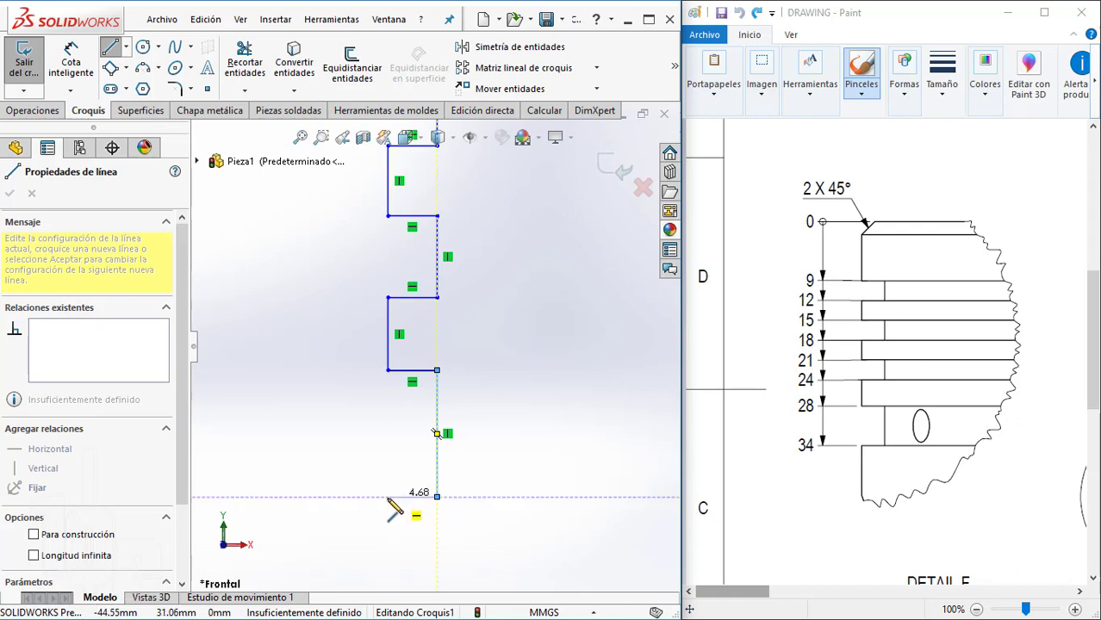
{"action": "left_click", "coordinate": [387, 498]}
{"action": "key", "text": "z"}
{"action": "key", "text": "z"}
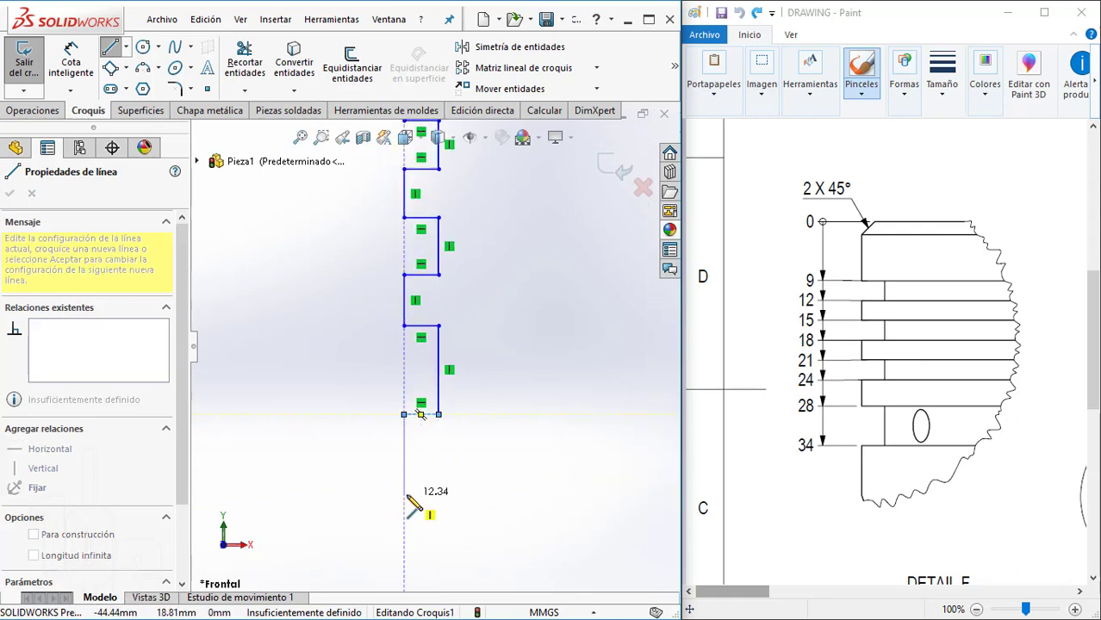
{"action": "key", "text": "Escape"}
{"action": "scroll", "coordinate": [491, 213], "scroll_direction": "up", "scroll_amount": 3}
{"action": "scroll", "coordinate": [485, 209], "scroll_direction": "up", "scroll_amount": 1}
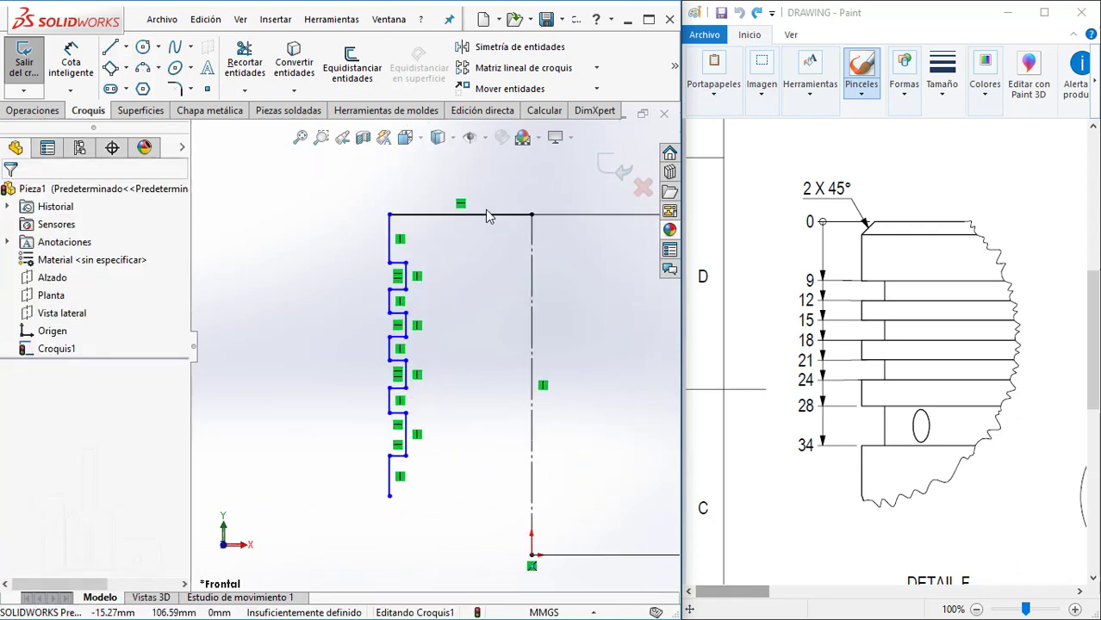
- Dimension the first groove steps at 9 mm and 12 mm from the top edge
{"action": "left_click", "coordinate": [70, 61]}
{"action": "scroll", "coordinate": [360, 179], "scroll_direction": "down", "scroll_amount": 2}
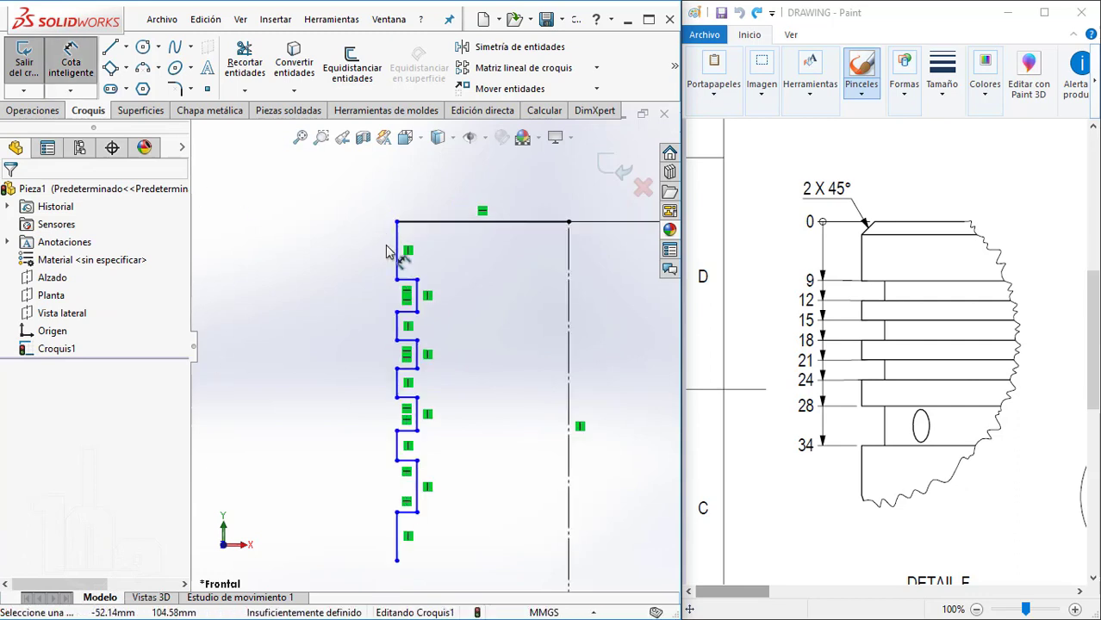
{"action": "left_click", "coordinate": [397, 233]}
{"action": "left_click", "coordinate": [381, 184]}
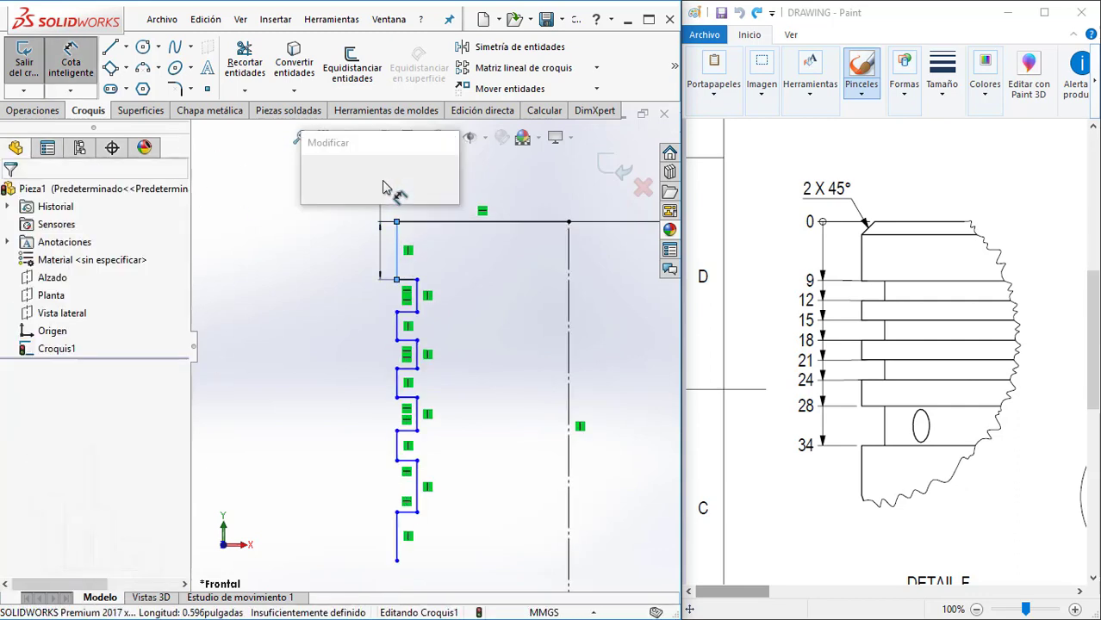
{"action": "type", "text": "9"}
{"action": "key", "text": "Return"}
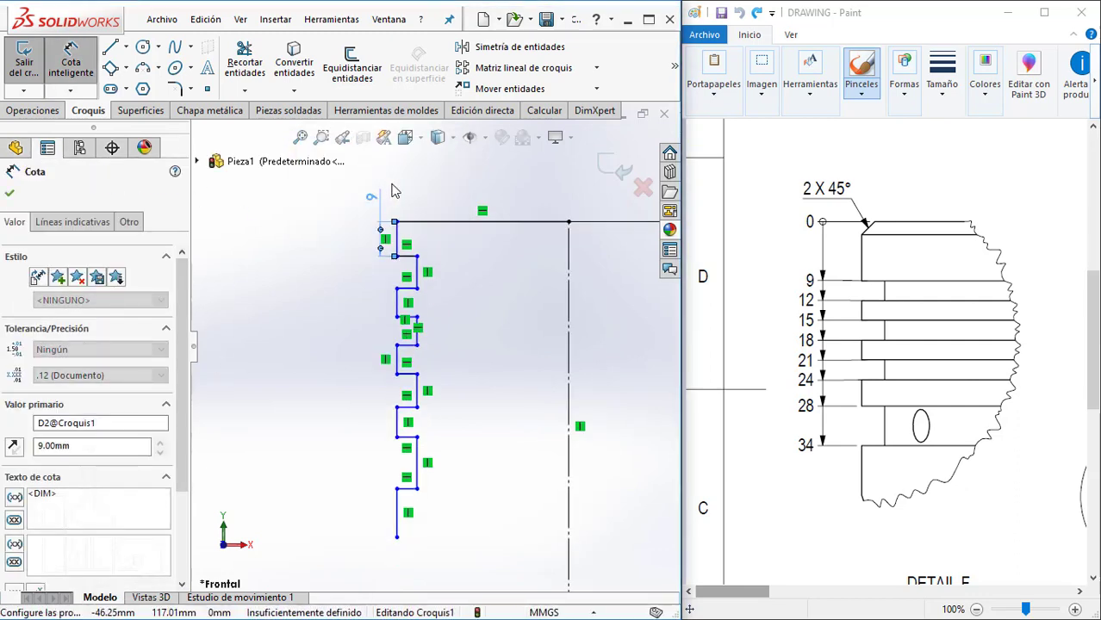
{"action": "left_click", "coordinate": [344, 241]}
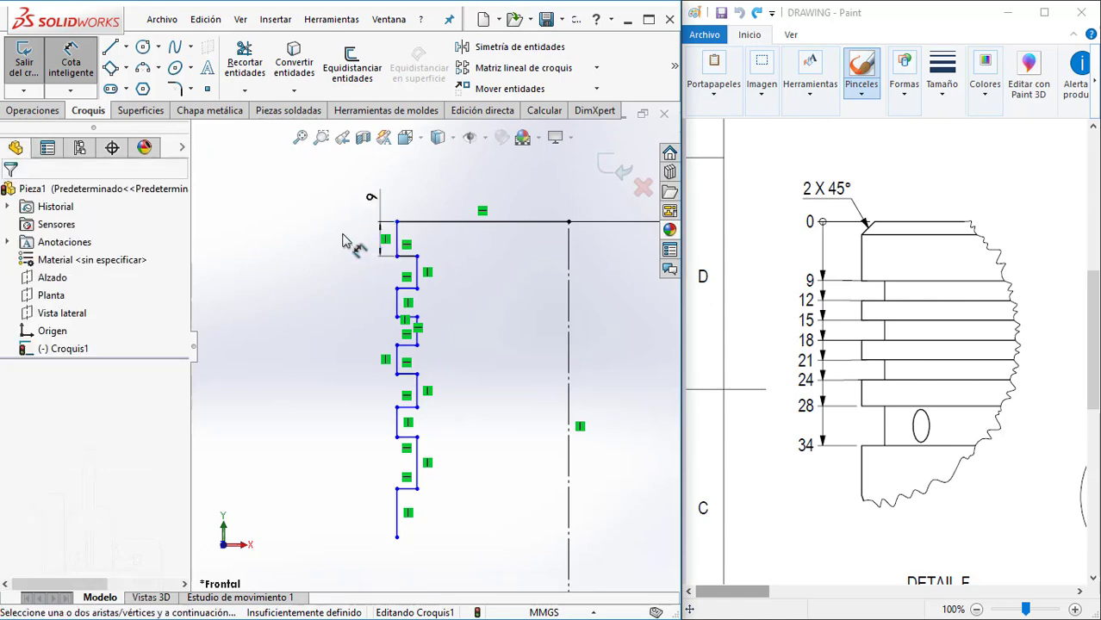
{"action": "left_click", "coordinate": [417, 290]}
{"action": "left_click", "coordinate": [388, 221]}
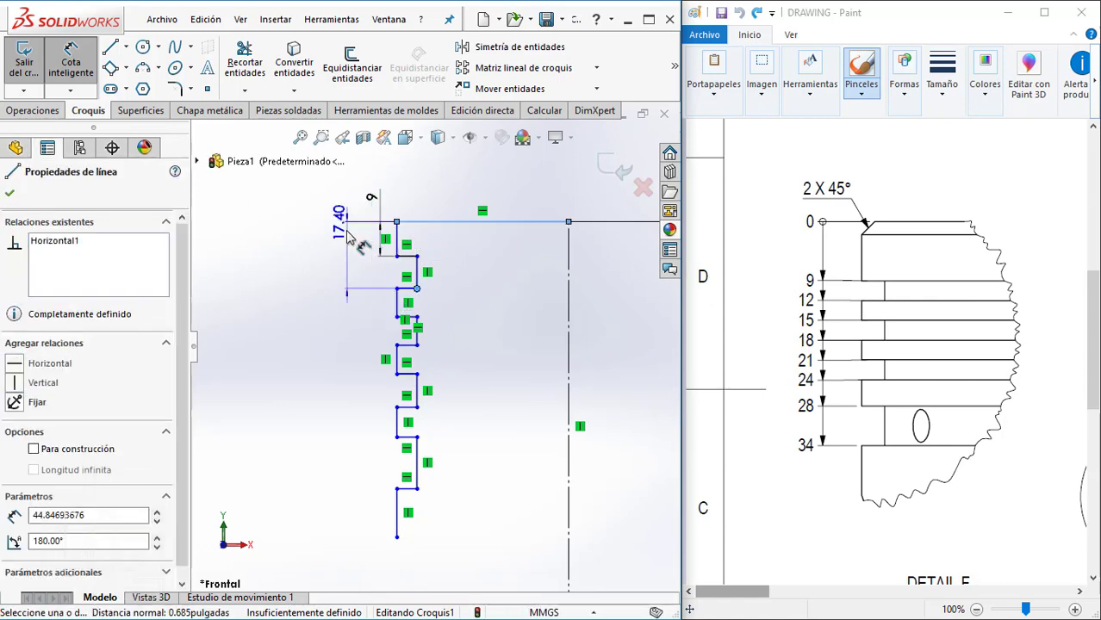
{"action": "left_click", "coordinate": [349, 246]}
{"action": "type", "text": "12"}
{"action": "key", "text": "Return"}
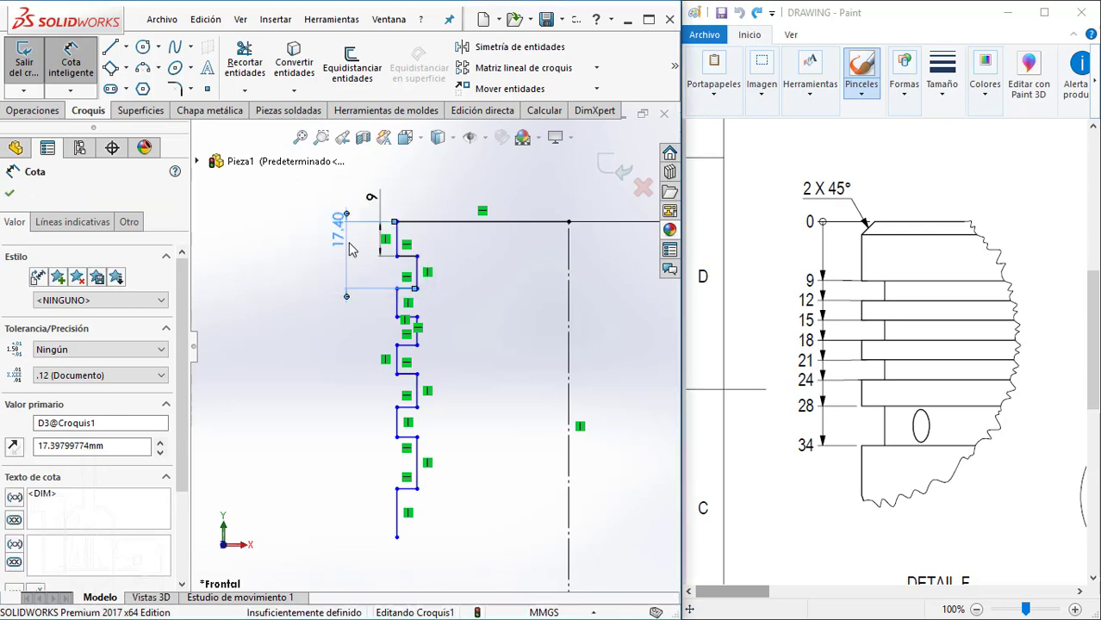
- Add groove-step dimensions of 15 mm and 18 mm from the top edge
{"action": "left_click", "coordinate": [397, 297]}
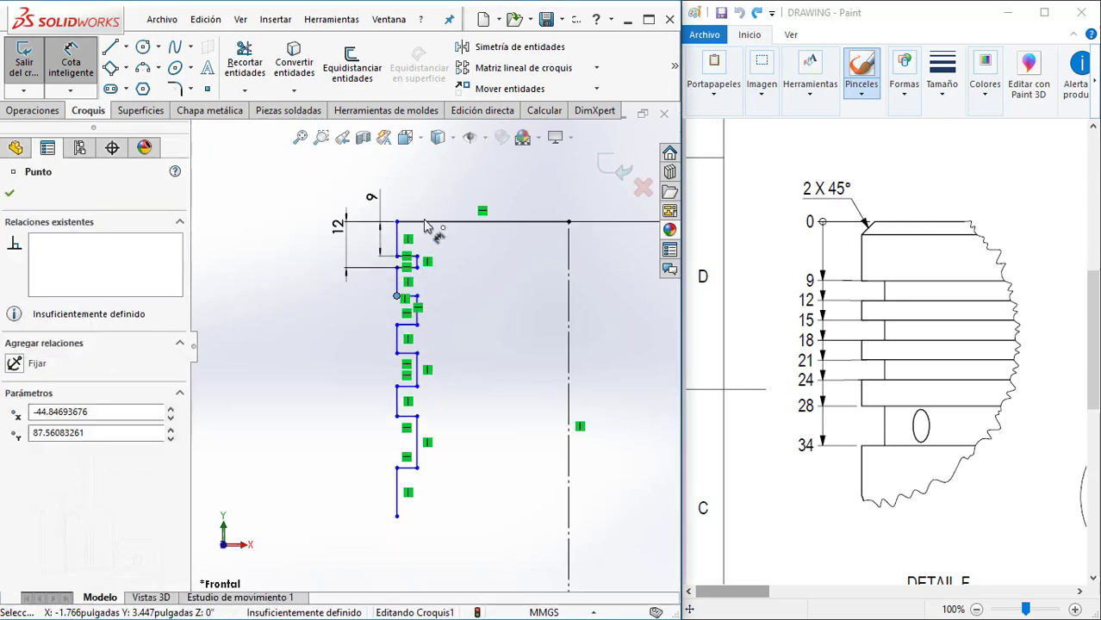
{"action": "left_click", "coordinate": [423, 223]}
{"action": "left_click", "coordinate": [340, 231]}
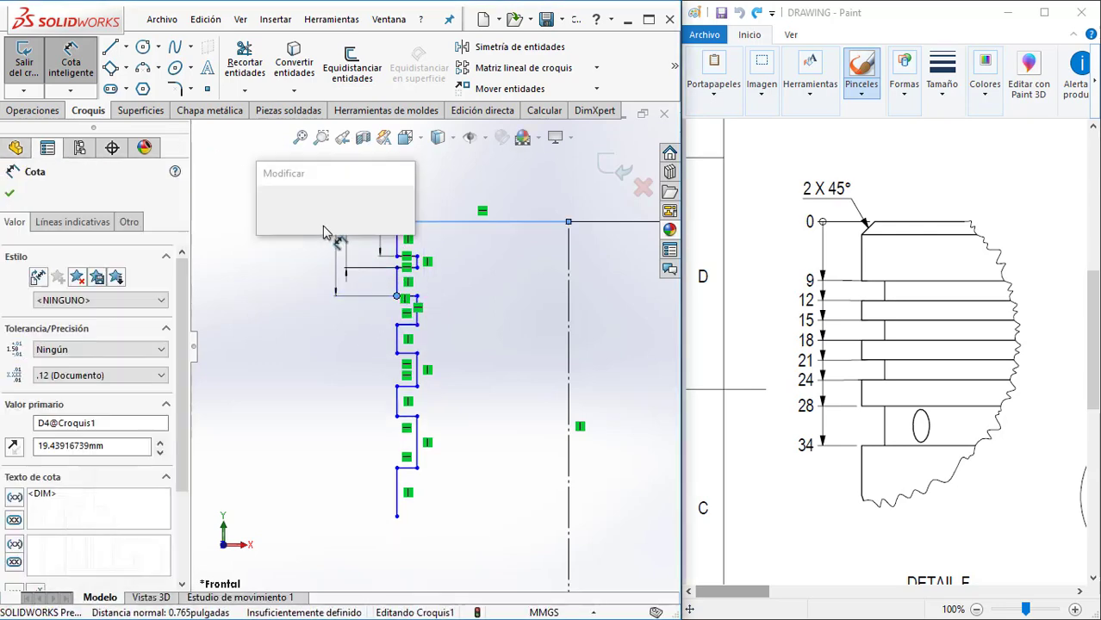
{"action": "type", "text": "15"}
{"action": "key", "text": "Return"}
{"action": "key", "text": "Escape"}
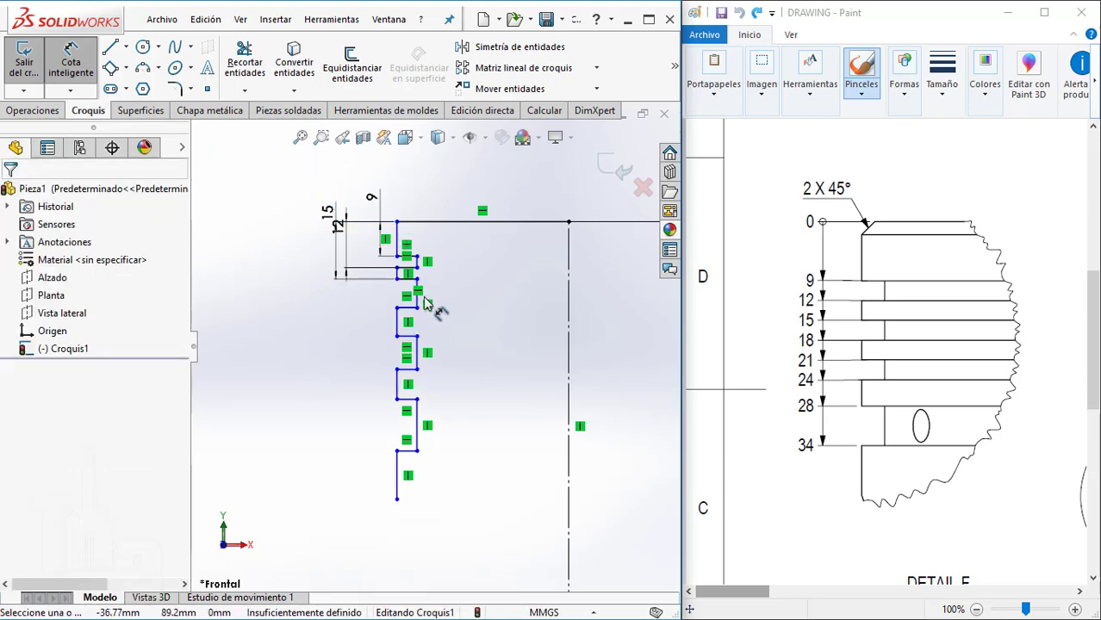
{"action": "left_click", "coordinate": [416, 307]}
{"action": "left_click", "coordinate": [450, 222]}
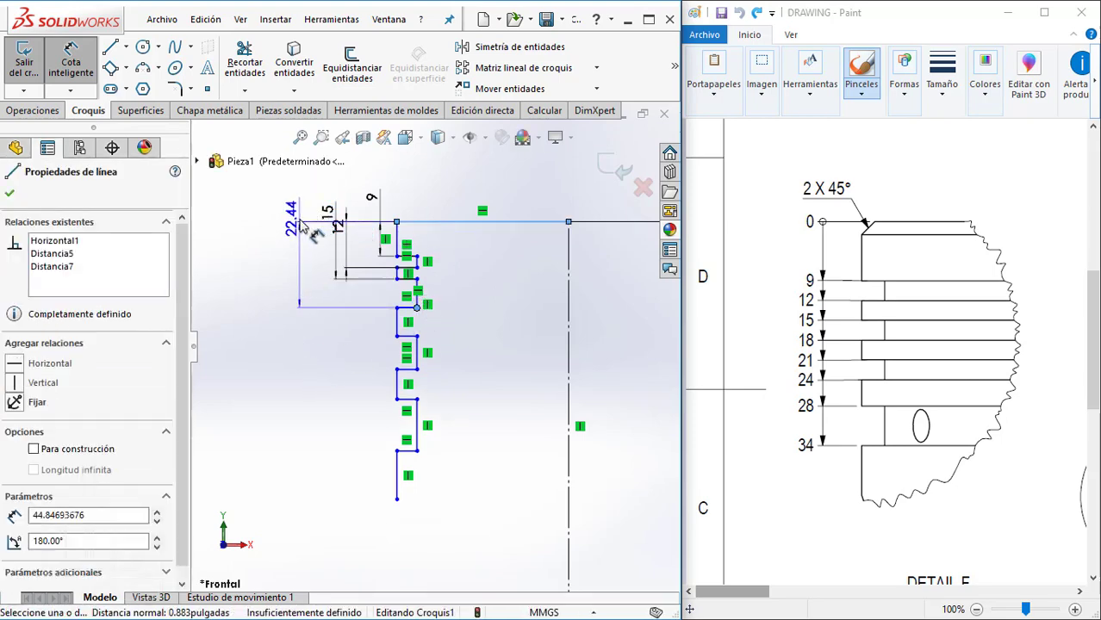
{"action": "left_click", "coordinate": [300, 226]}
{"action": "type", "text": "18"}
{"action": "key", "text": "Return"}
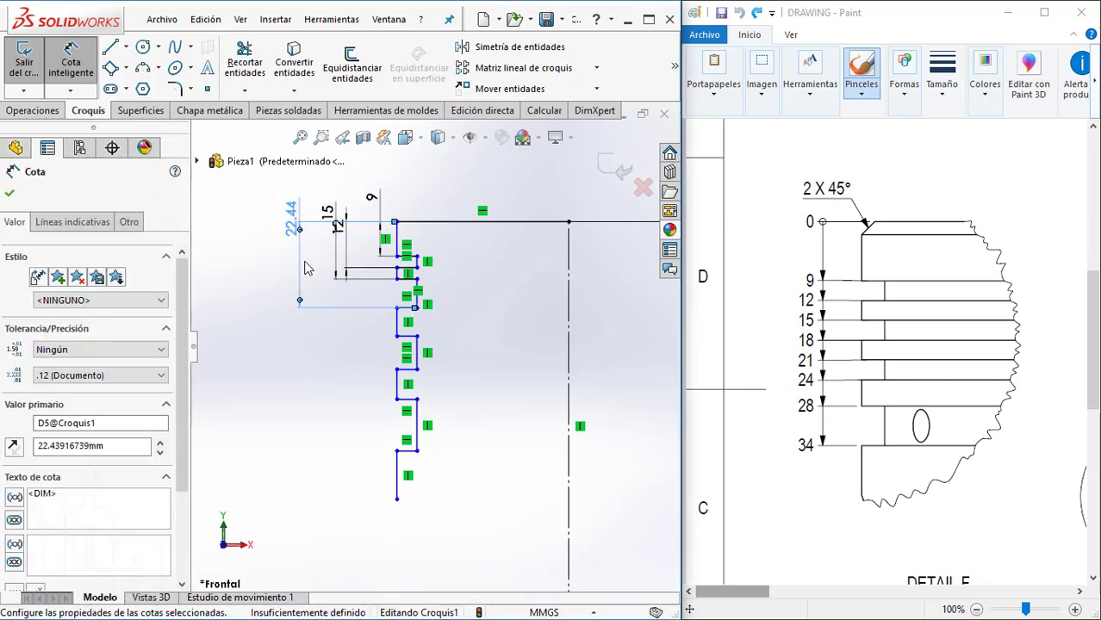
{"action": "key", "text": "Escape"}
- Add groove-step dimensions of 21 mm and 24 mm from the top edge
{"action": "left_click", "coordinate": [396, 319]}
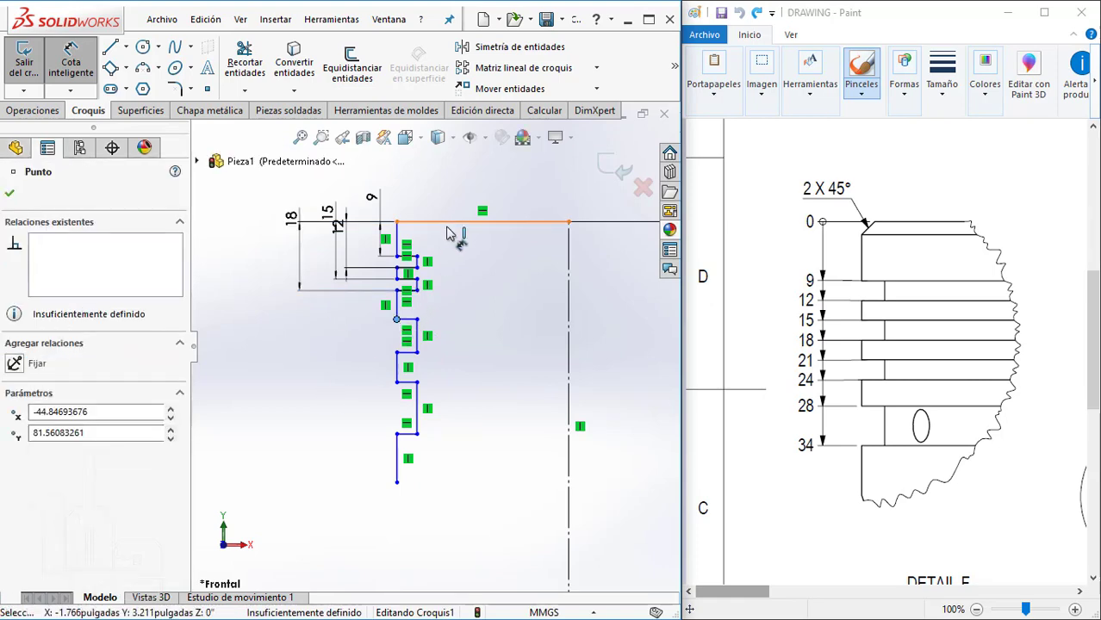
{"action": "left_click", "coordinate": [267, 276]}
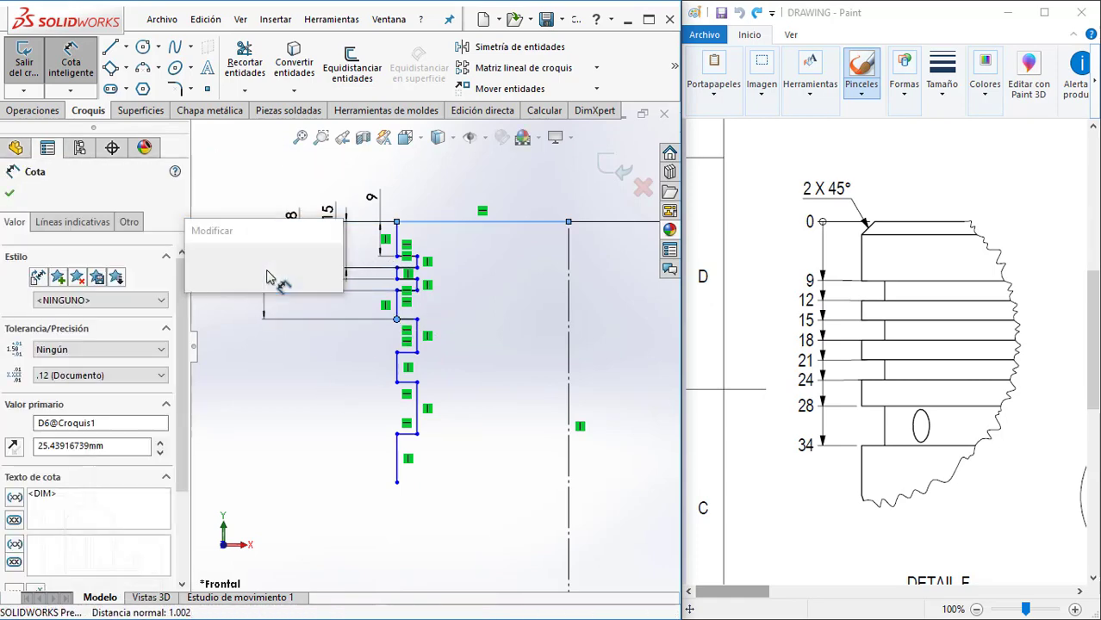
{"action": "type", "text": "21"}
{"action": "key", "text": "Return"}
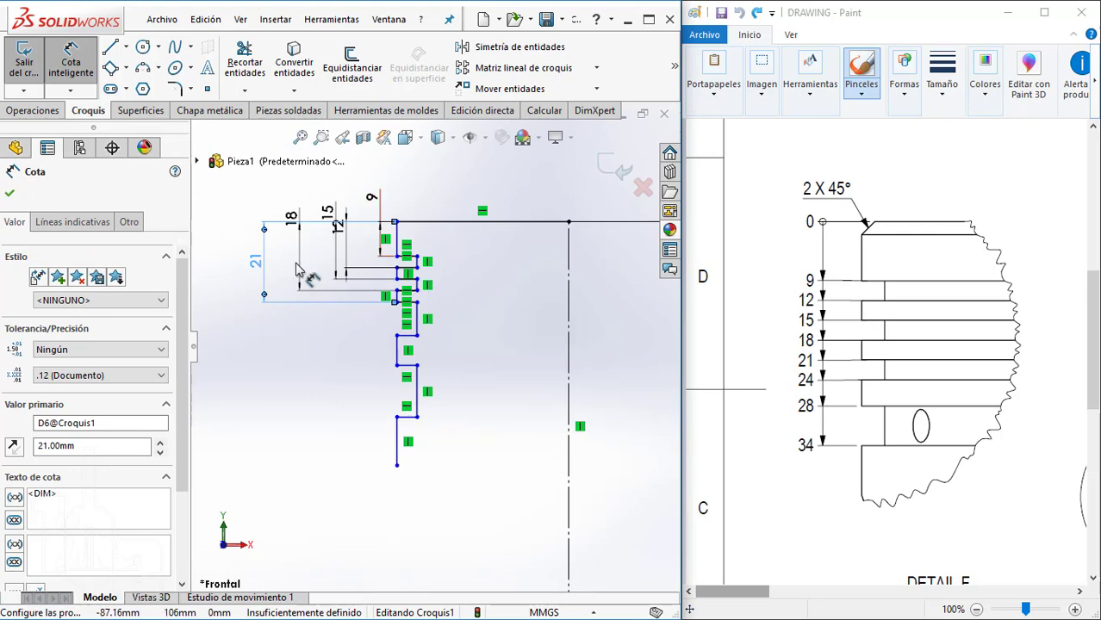
{"action": "middle_click_drag", "start_coordinate": [295, 268], "coordinate": [460, 317], "text": "ctrl"}
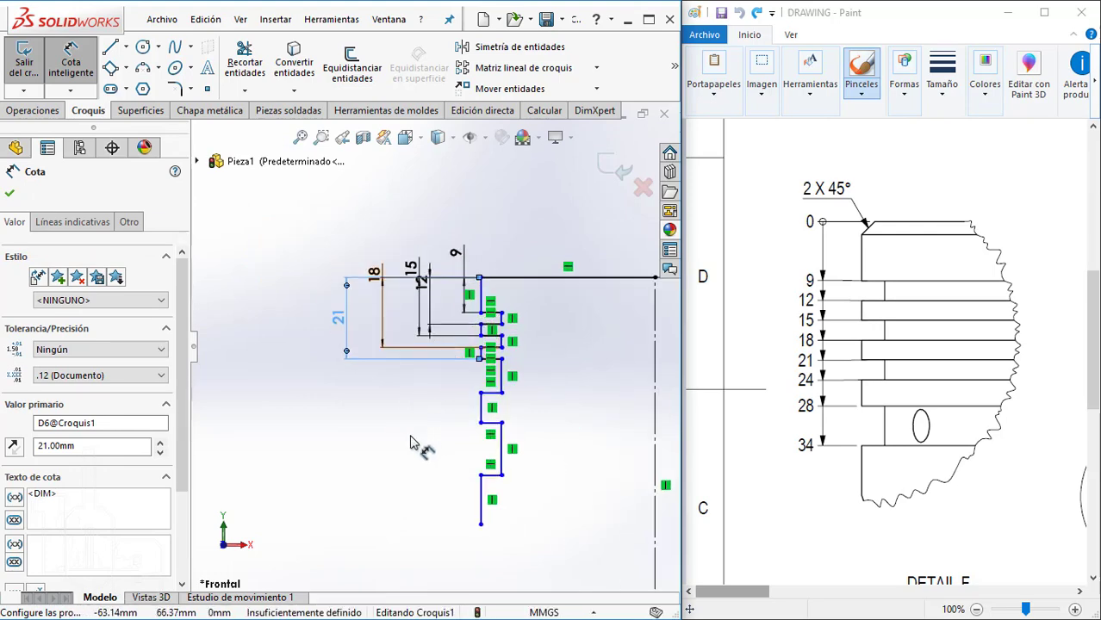
{"action": "key", "text": "Escape"}
{"action": "left_click", "coordinate": [482, 394]}
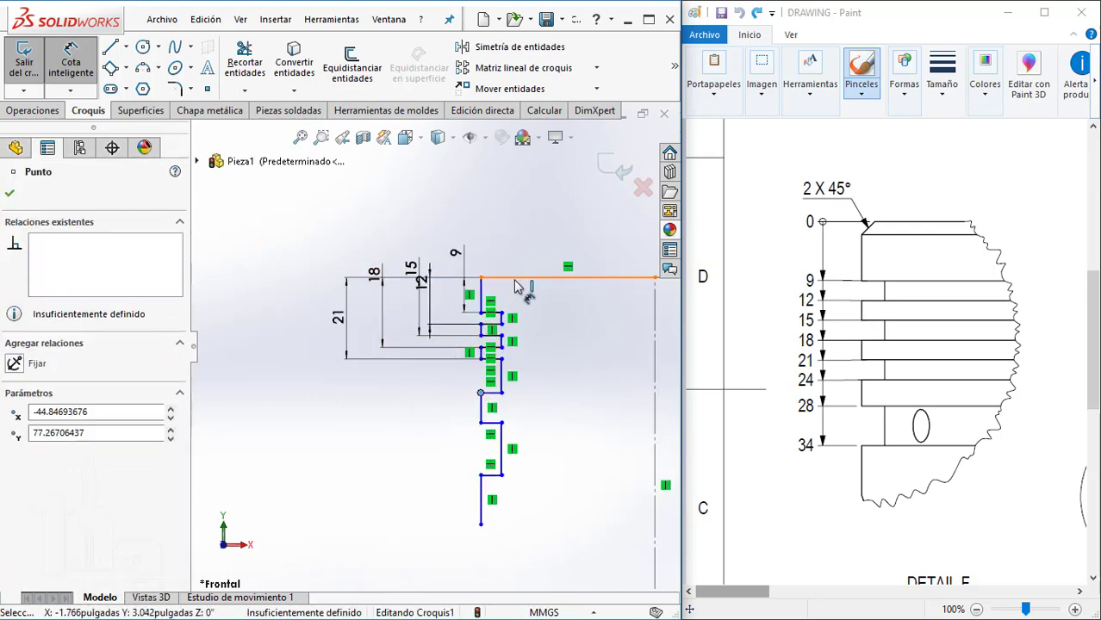
{"action": "left_click", "coordinate": [515, 279]}
{"action": "left_click", "coordinate": [326, 338]}
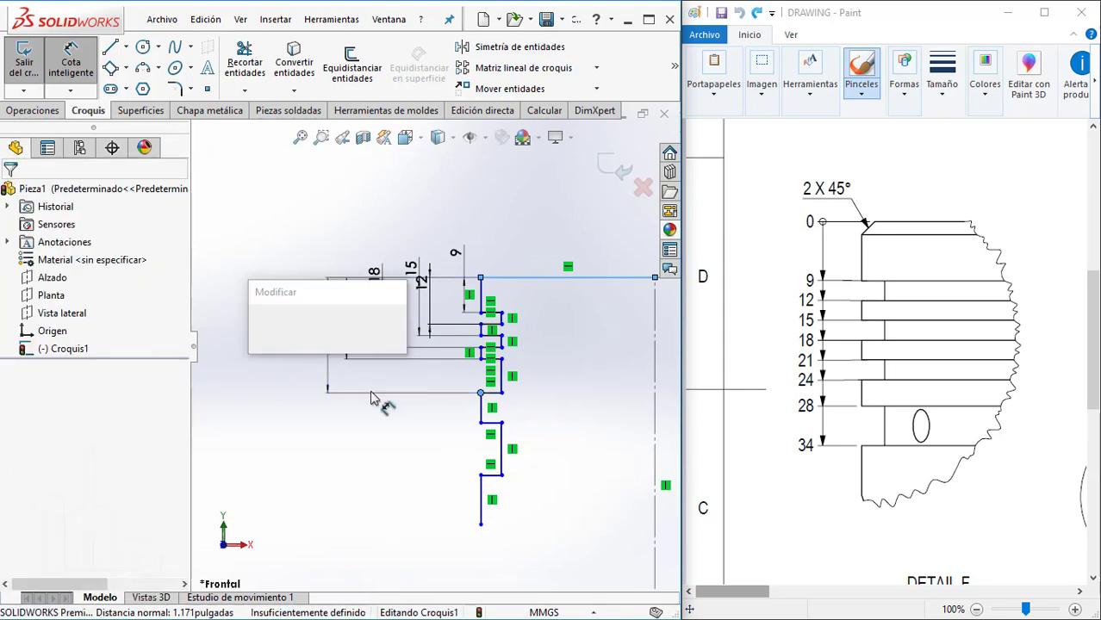
{"action": "type", "text": "24"}
{"action": "key", "text": "Return"}
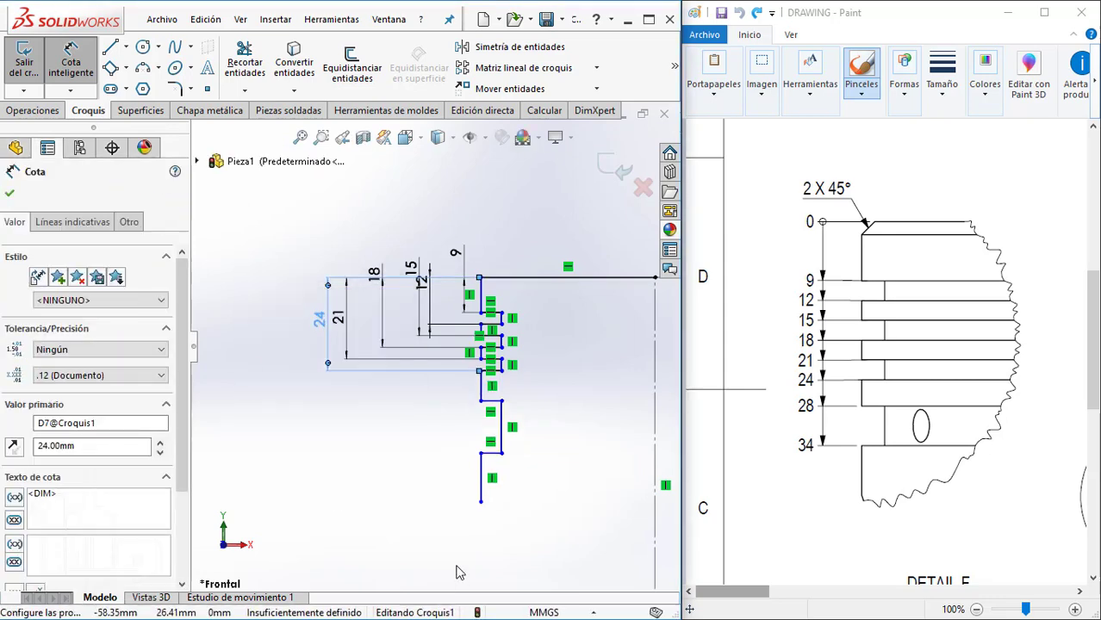
{"action": "key", "text": "Escape"}
- Add the lowest groove-step dimensions of 28 mm and 34 mm from the top edge
{"action": "left_click", "coordinate": [481, 401]}
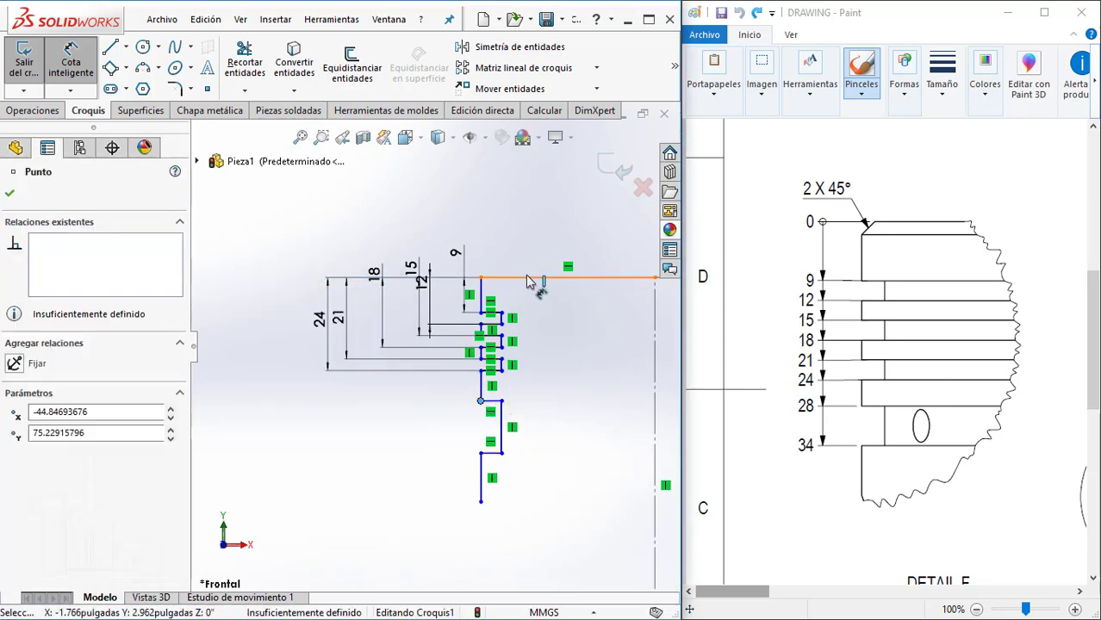
{"action": "left_click", "coordinate": [534, 277]}
{"action": "left_click", "coordinate": [297, 362]}
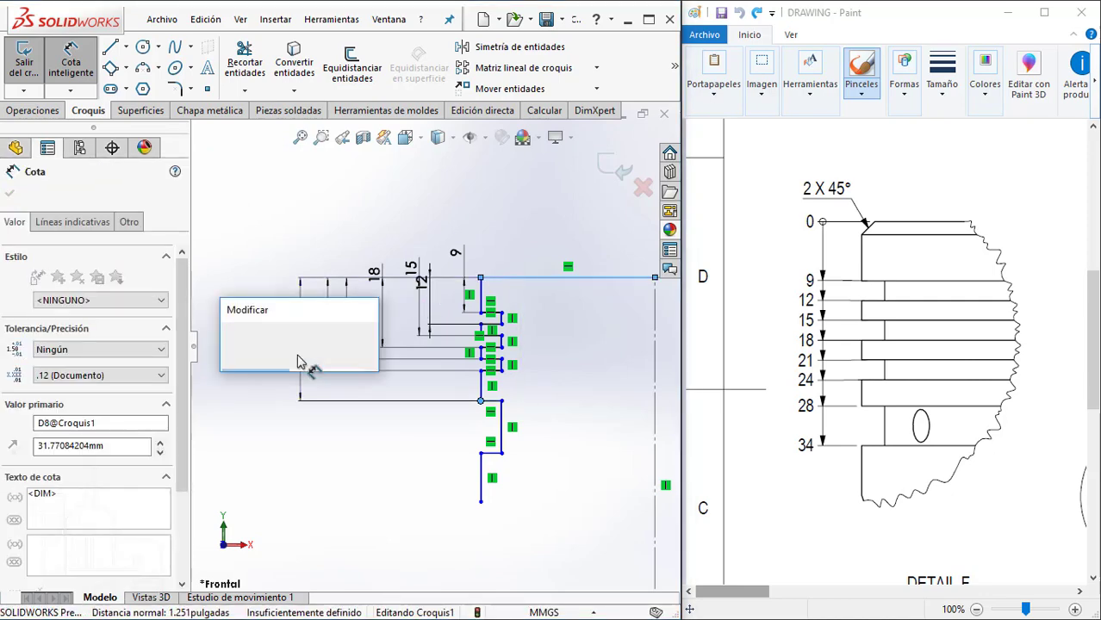
{"action": "type", "text": "28"}
{"action": "key", "text": "Return"}
{"action": "key", "text": "Escape"}
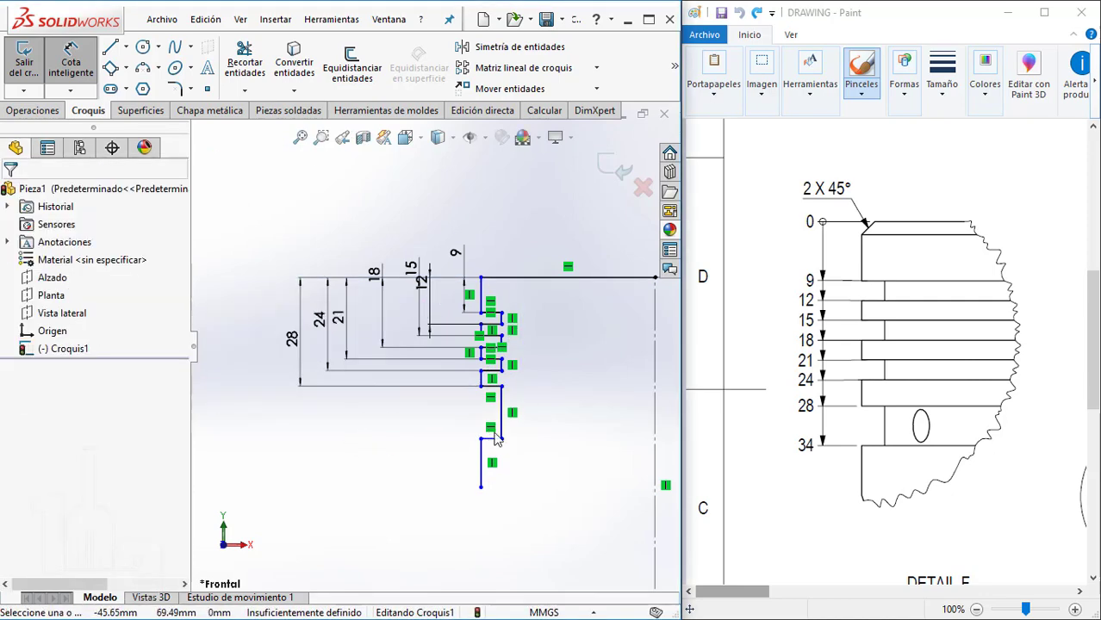
{"action": "left_click", "coordinate": [481, 440]}
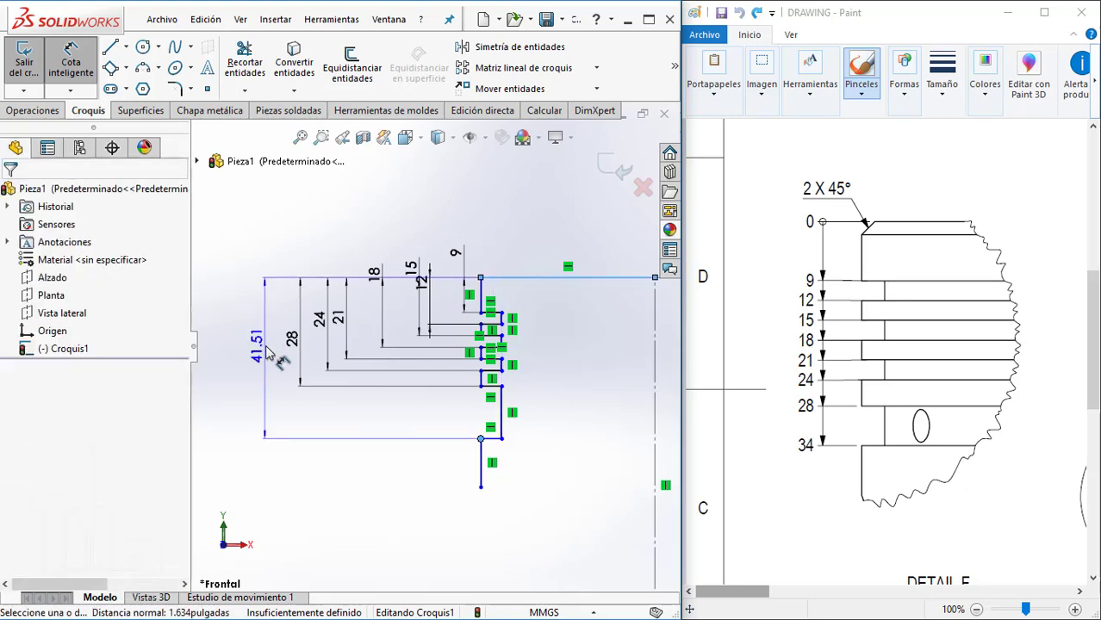
{"action": "left_click", "coordinate": [263, 345]}
{"action": "type", "text": "34"}
{"action": "key", "text": "Return"}
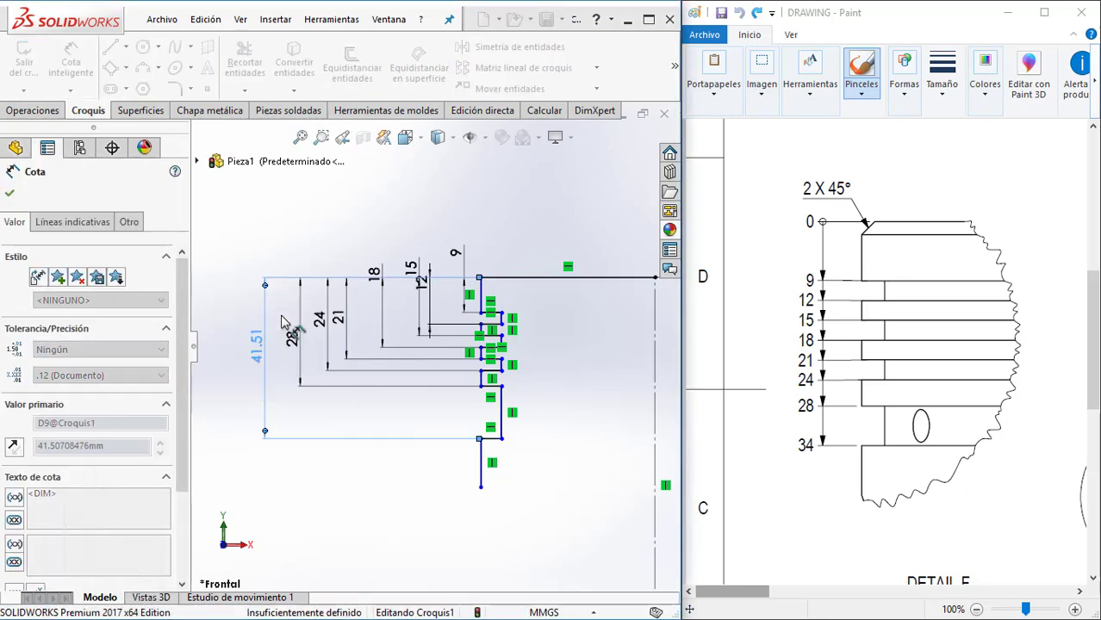
- Make the inner groove corner points vertical with one another
{"action": "scroll", "coordinate": [504, 388], "scroll_direction": "down", "scroll_amount": 2}
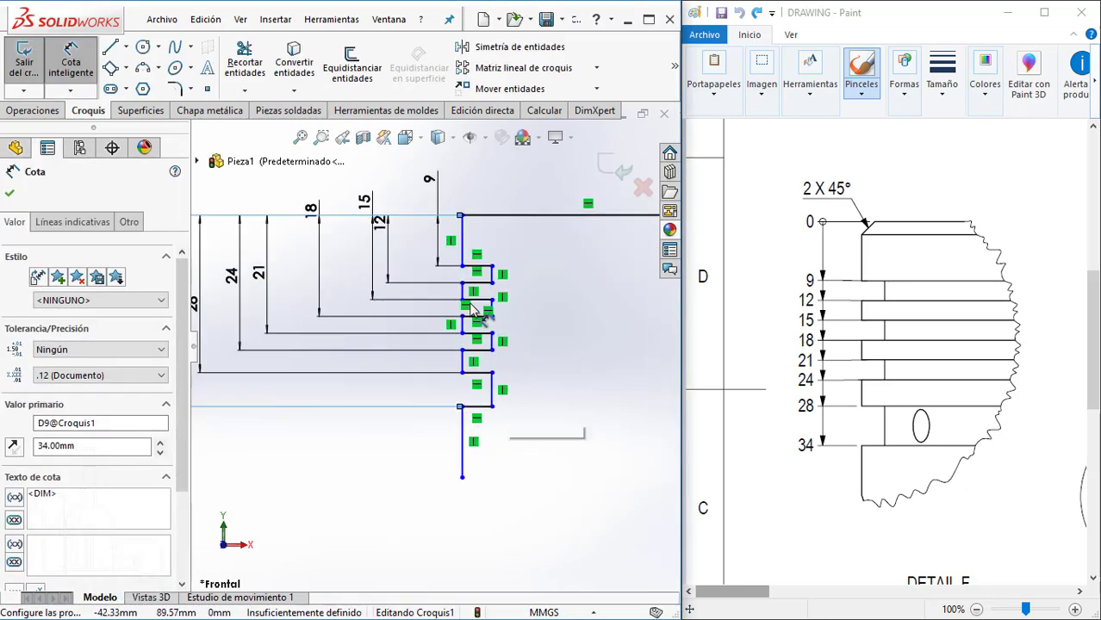
{"action": "key", "text": "Escape"}
{"action": "scroll", "coordinate": [483, 293], "scroll_direction": "down", "scroll_amount": 2}
{"action": "scroll", "coordinate": [472, 263], "scroll_direction": "down", "scroll_amount": 2}
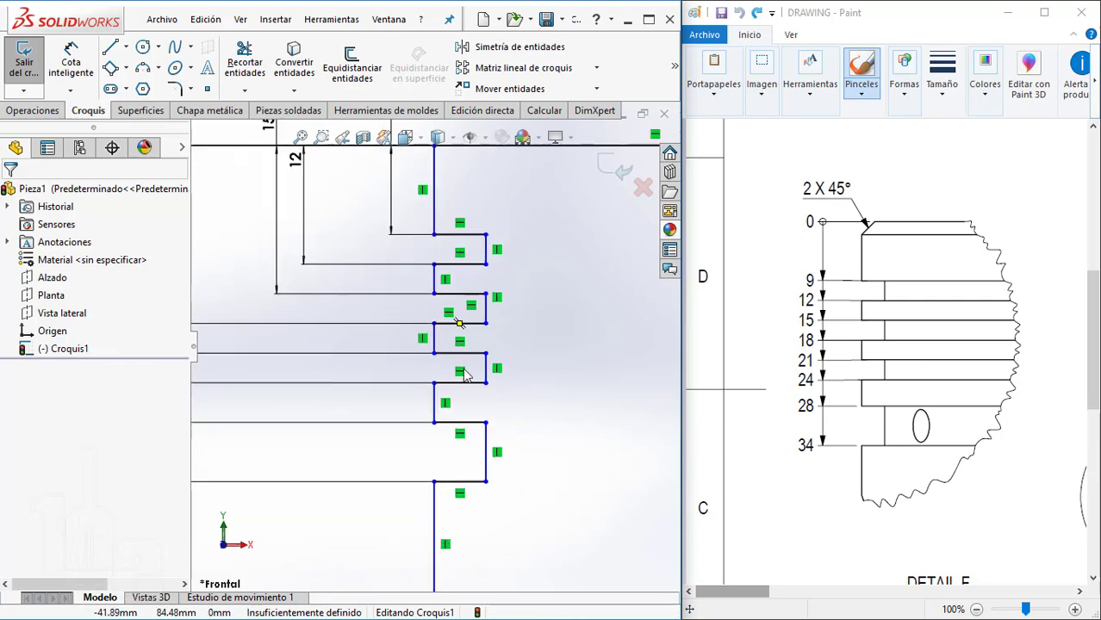
{"action": "scroll", "coordinate": [444, 319], "scroll_direction": "up", "scroll_amount": 1}
{"action": "left_click", "coordinate": [425, 247]}
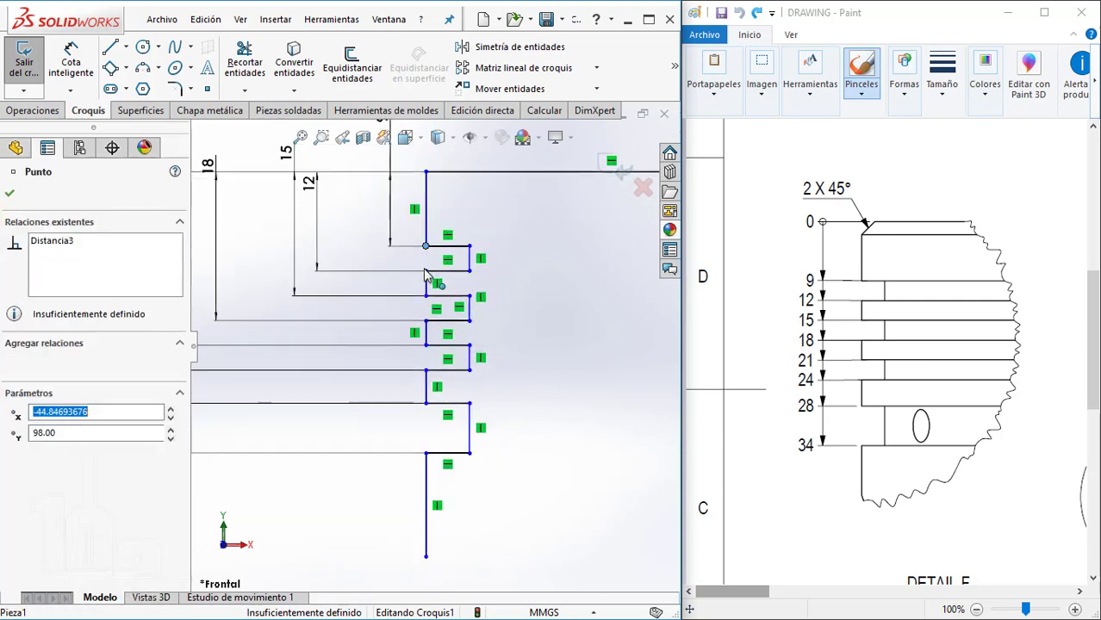
{"action": "left_click", "coordinate": [426, 271], "text": "ctrl"}
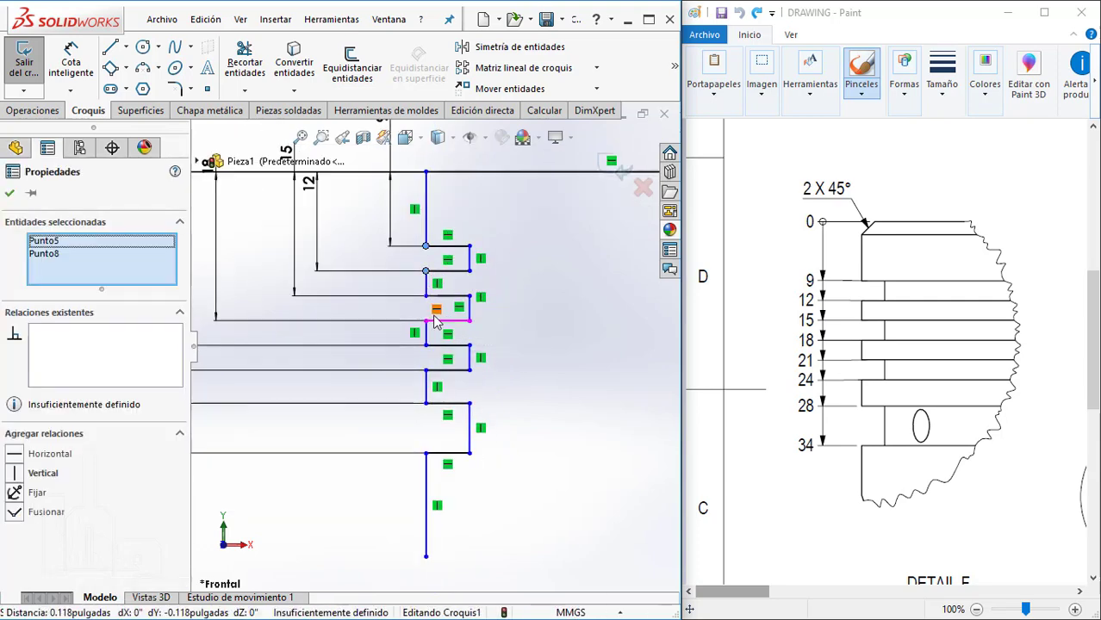
{"action": "left_click", "coordinate": [425, 370], "text": "ctrl"}
{"action": "left_click", "coordinate": [426, 453], "text": "ctrl"}
{"action": "left_click", "coordinate": [426, 403], "text": "ctrl"}
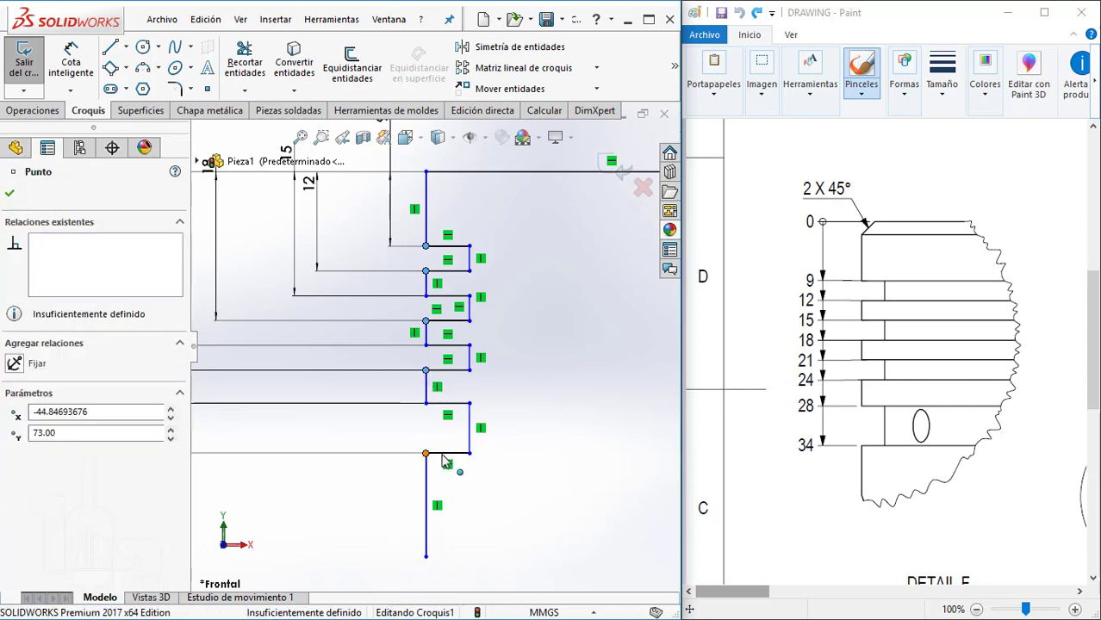
{"action": "left_click", "coordinate": [503, 382]}
- Make the outer groove corner points vertical with one another
{"action": "left_click", "coordinate": [524, 480]}
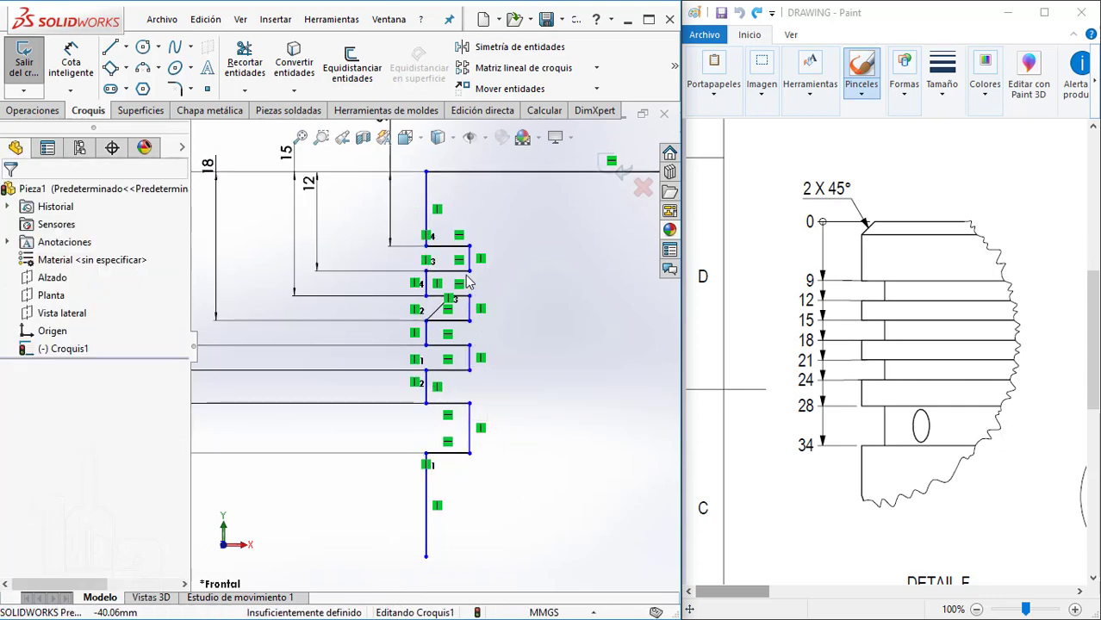
{"action": "left_click", "coordinate": [469, 270]}
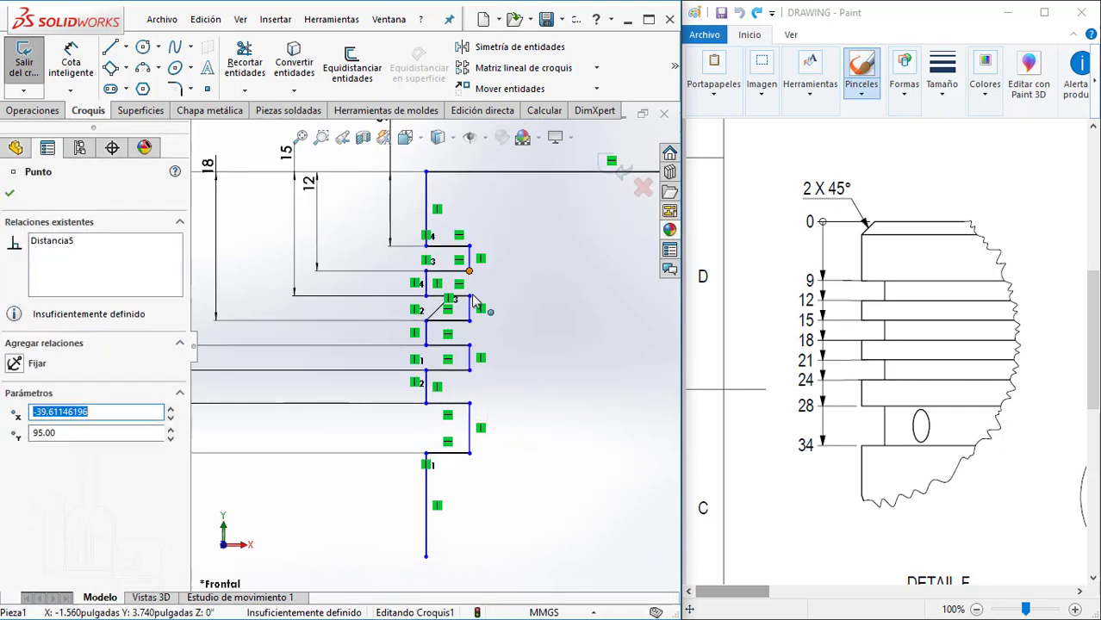
{"action": "left_click", "coordinate": [469, 345]}
{"action": "left_click", "coordinate": [469, 370], "text": "ctrl"}
{"action": "left_click", "coordinate": [469, 345]}
{"action": "left_click", "coordinate": [469, 403], "text": "ctrl"}
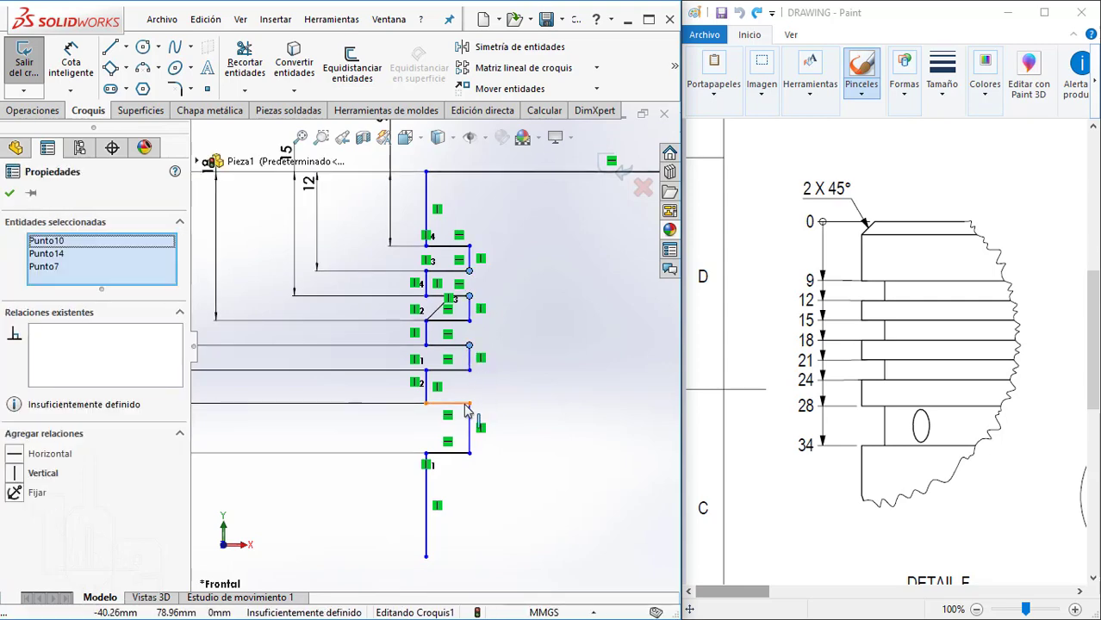
{"action": "left_click", "coordinate": [468, 403]}
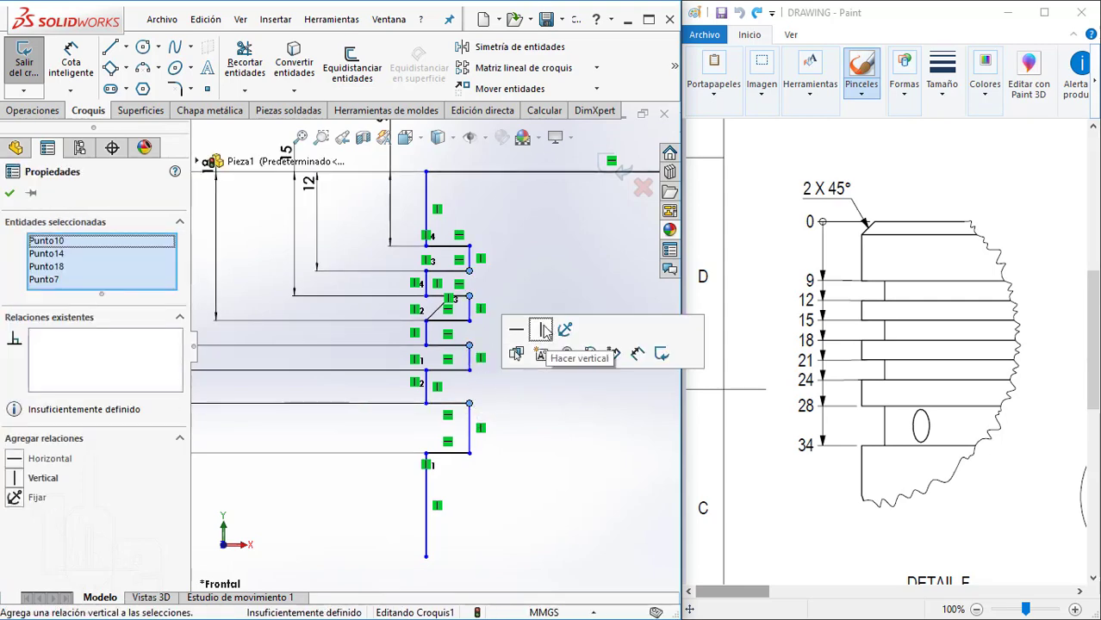
{"action": "left_click", "coordinate": [543, 330]}
- Bring Section A-A of the drawing into view in Paint to read the R41 radius
{"action": "scroll", "coordinate": [849, 537], "scroll_direction": "down", "scroll_amount": 2}
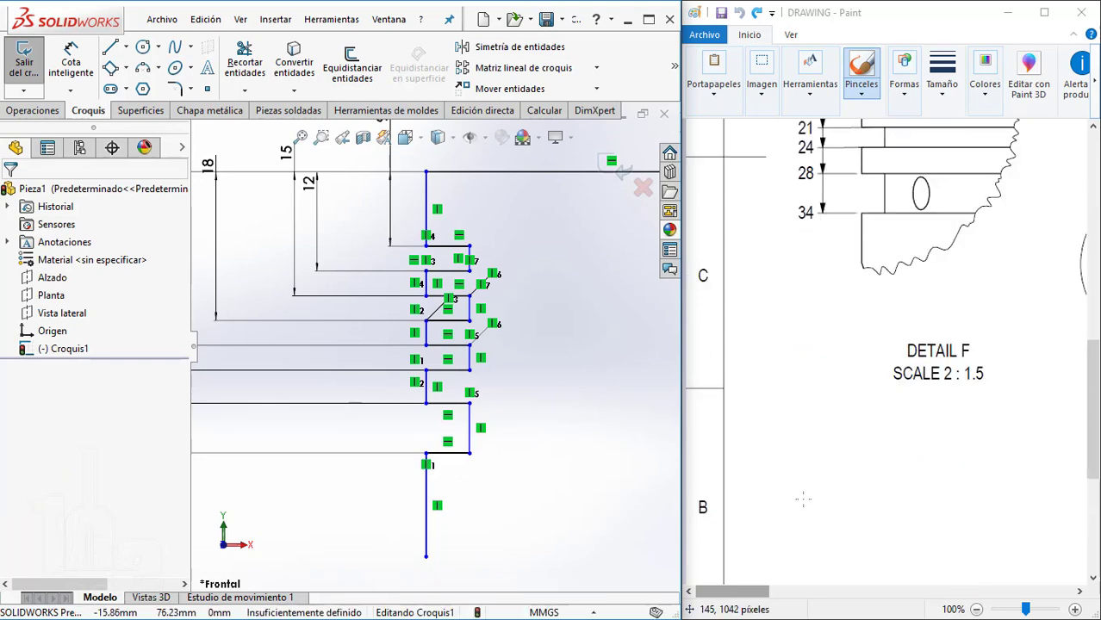
{"action": "scroll", "coordinate": [848, 537], "scroll_direction": "down", "scroll_amount": 1}
{"action": "left_click_drag", "start_coordinate": [765, 594], "coordinate": [843, 607]}
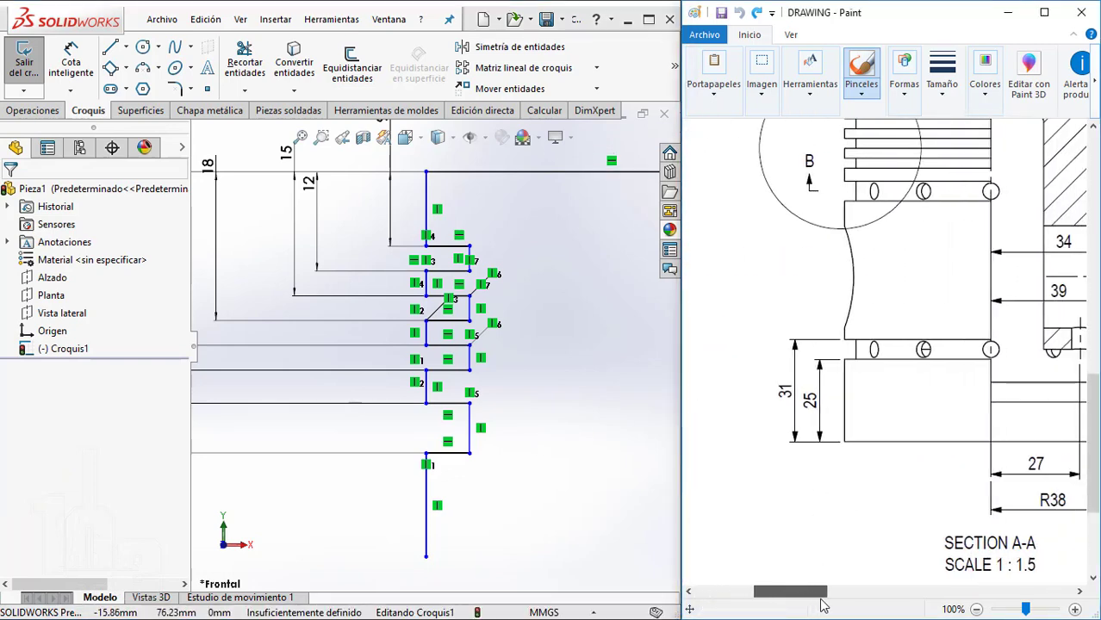
{"action": "scroll", "coordinate": [871, 480], "scroll_direction": "up", "scroll_amount": 1}
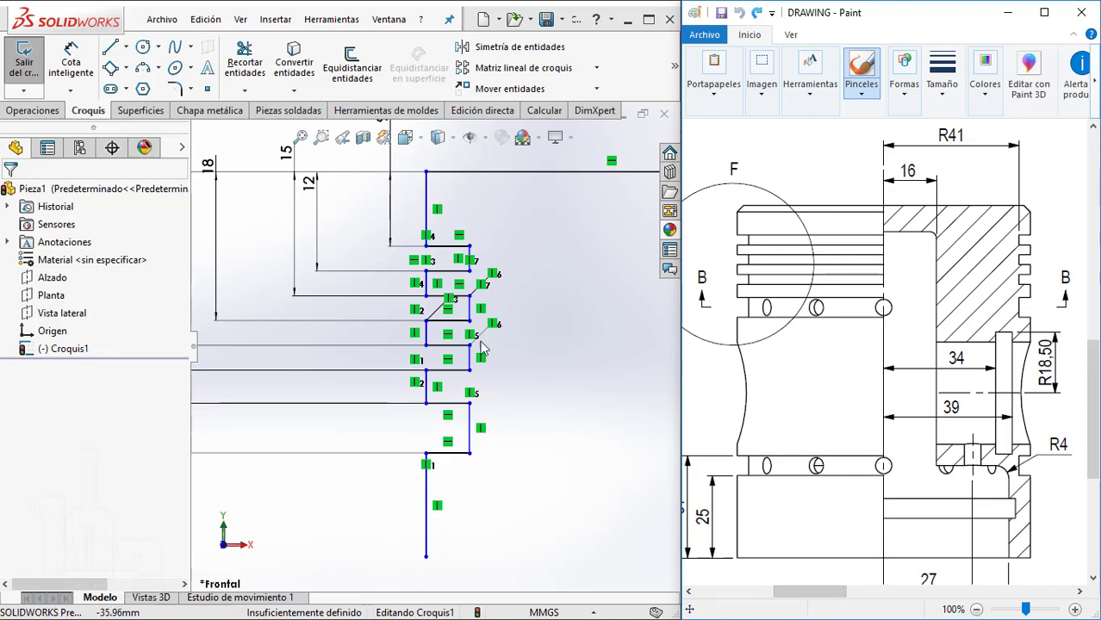
{"action": "scroll", "coordinate": [504, 242], "scroll_direction": "down", "scroll_amount": 1}
{"action": "scroll", "coordinate": [516, 258], "scroll_direction": "up", "scroll_amount": 1}
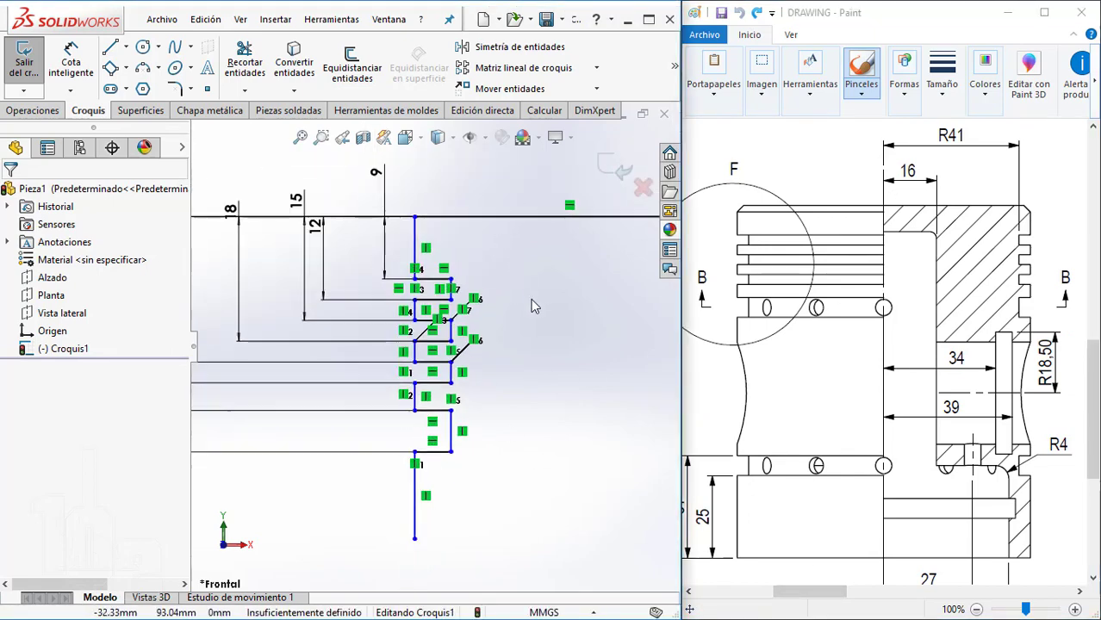
{"action": "scroll", "coordinate": [531, 298], "scroll_direction": "down", "scroll_amount": 1}
- Dimension the short profile line 41 mm from the centre axis
{"action": "left_click", "coordinate": [71, 62]}
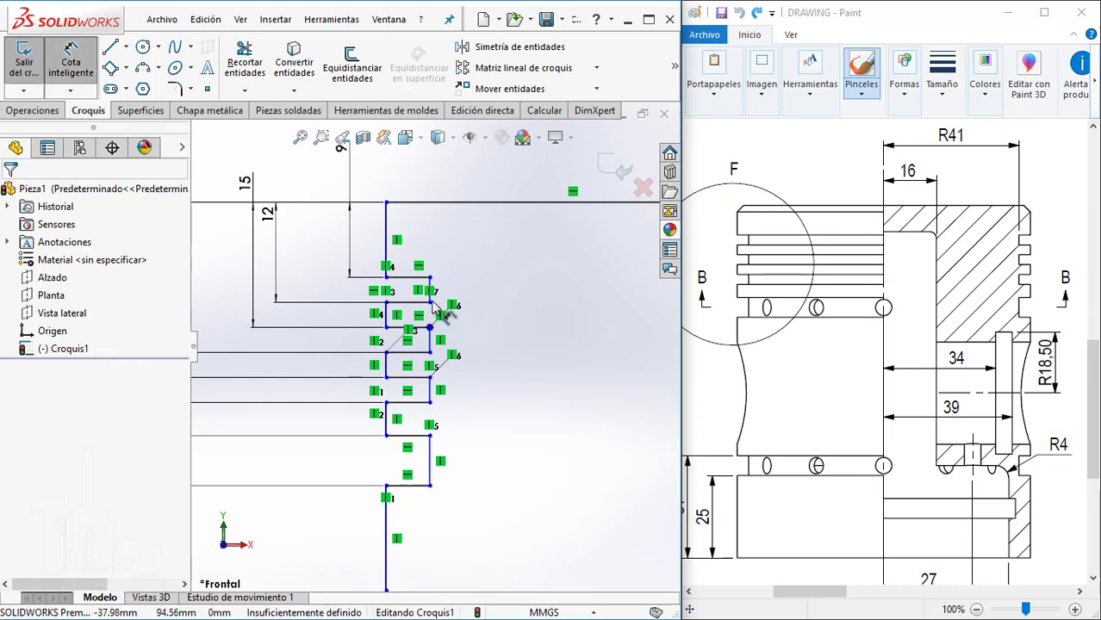
{"action": "scroll", "coordinate": [432, 287], "scroll_direction": "down", "scroll_amount": 1}
{"action": "left_click", "coordinate": [521, 287]}
{"action": "scroll", "coordinate": [517, 284], "scroll_direction": "up", "scroll_amount": 3}
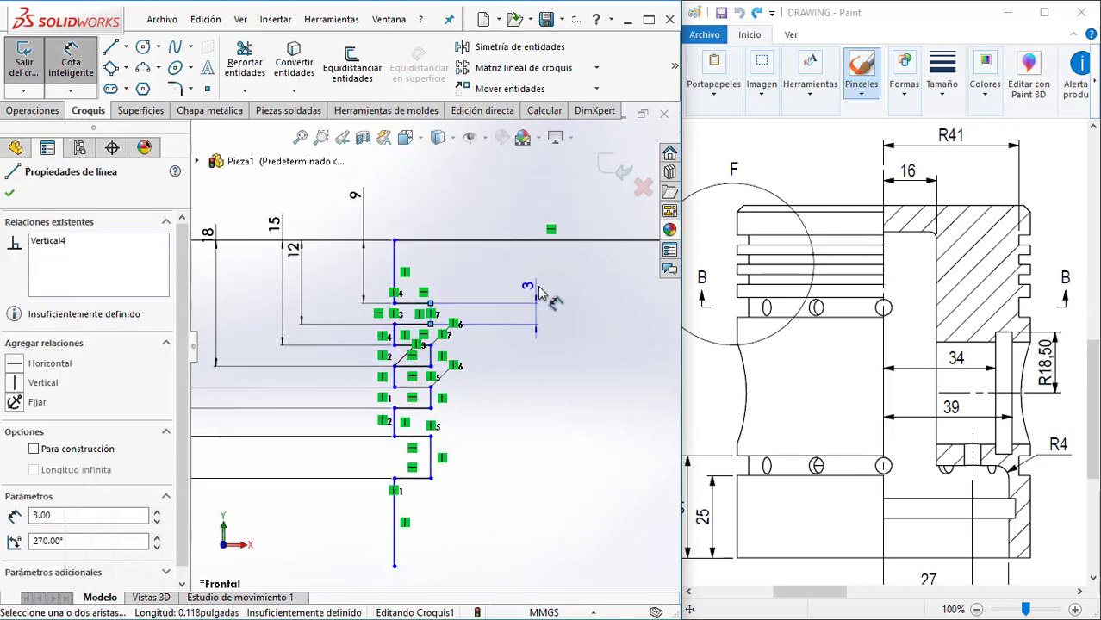
{"action": "scroll", "coordinate": [553, 300], "scroll_direction": "down", "scroll_amount": 1}
{"action": "left_click", "coordinate": [591, 320]}
{"action": "scroll", "coordinate": [607, 284], "scroll_direction": "down", "scroll_amount": 1}
{"action": "scroll", "coordinate": [551, 310], "scroll_direction": "up", "scroll_amount": 1}
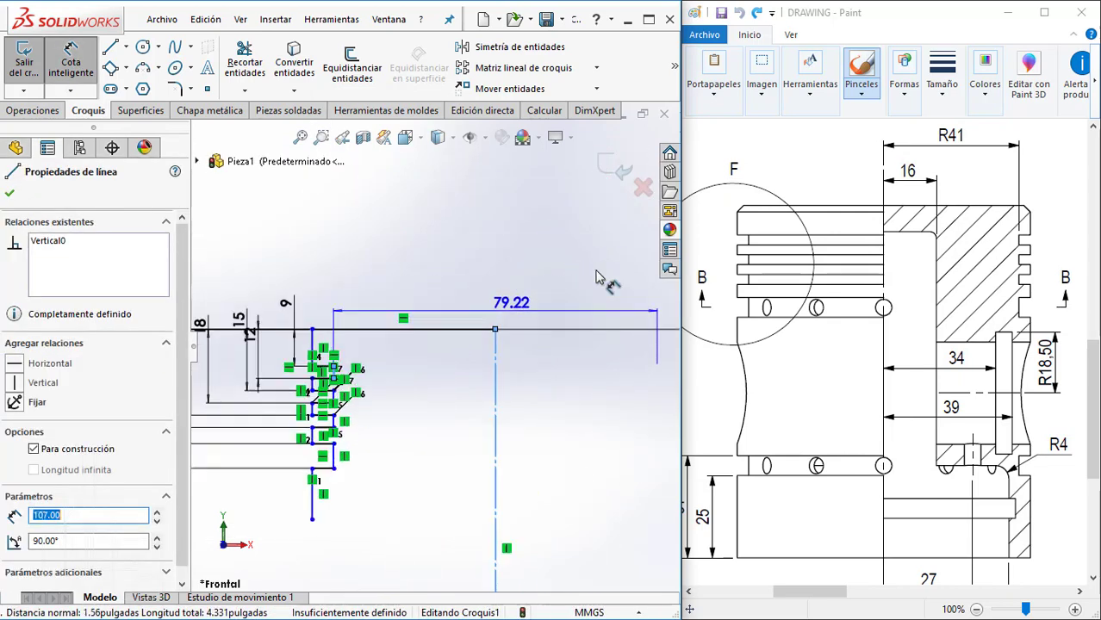
{"action": "left_click", "coordinate": [543, 312]}
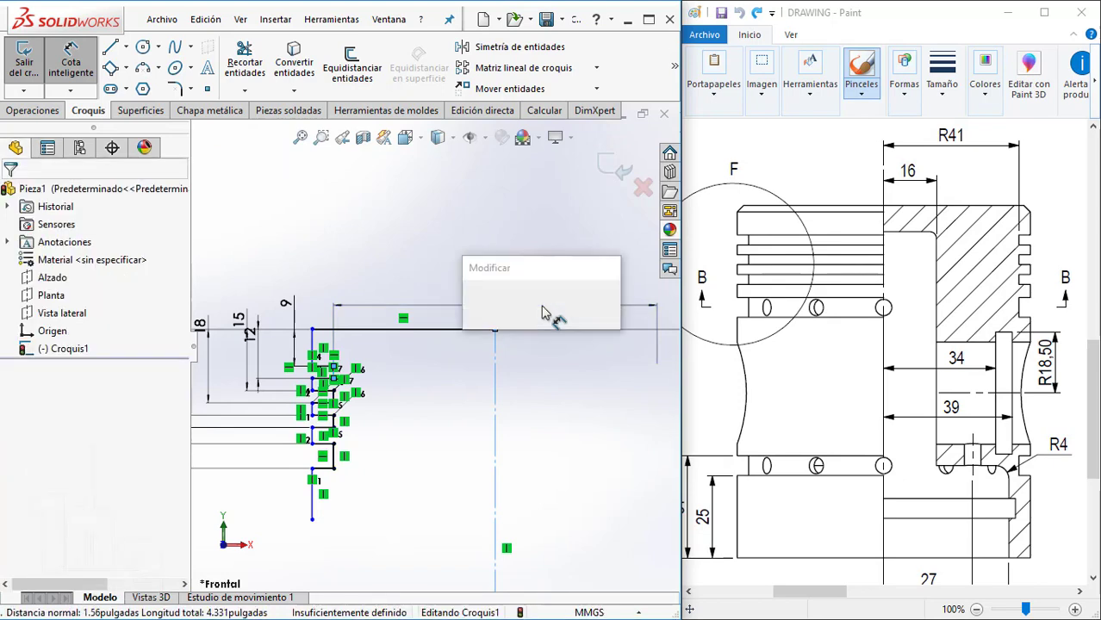
{"action": "type", "text": "41.00mm"}
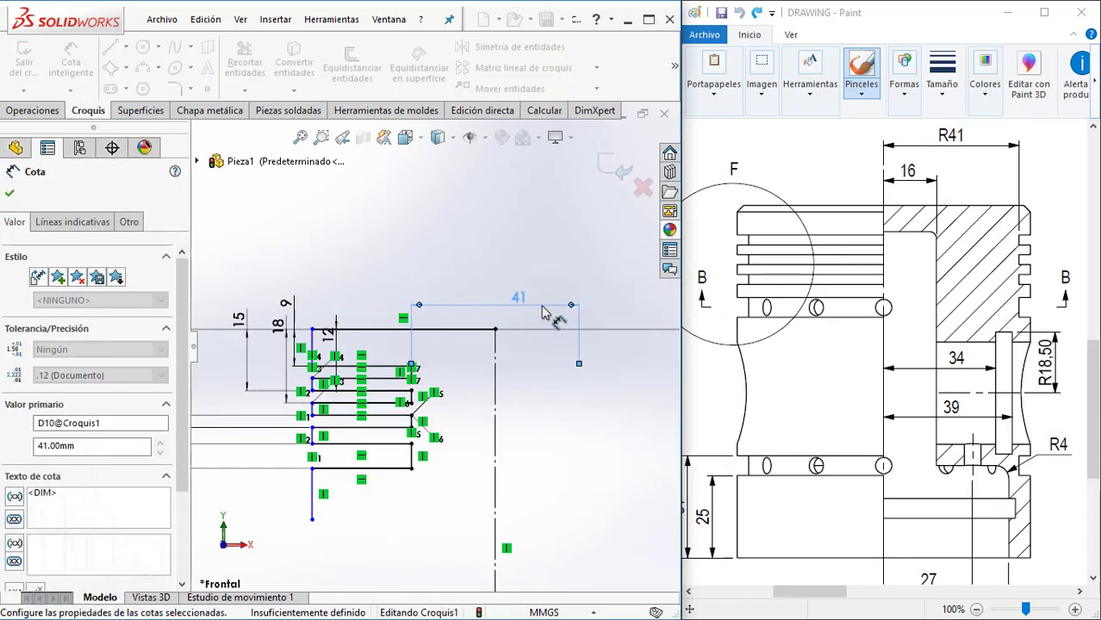
- Scroll across the drawing in Paint to inspect Sections D-D and B-B and the Ø89 view
{"action": "scroll", "coordinate": [861, 414], "scroll_direction": "down", "scroll_amount": 3}
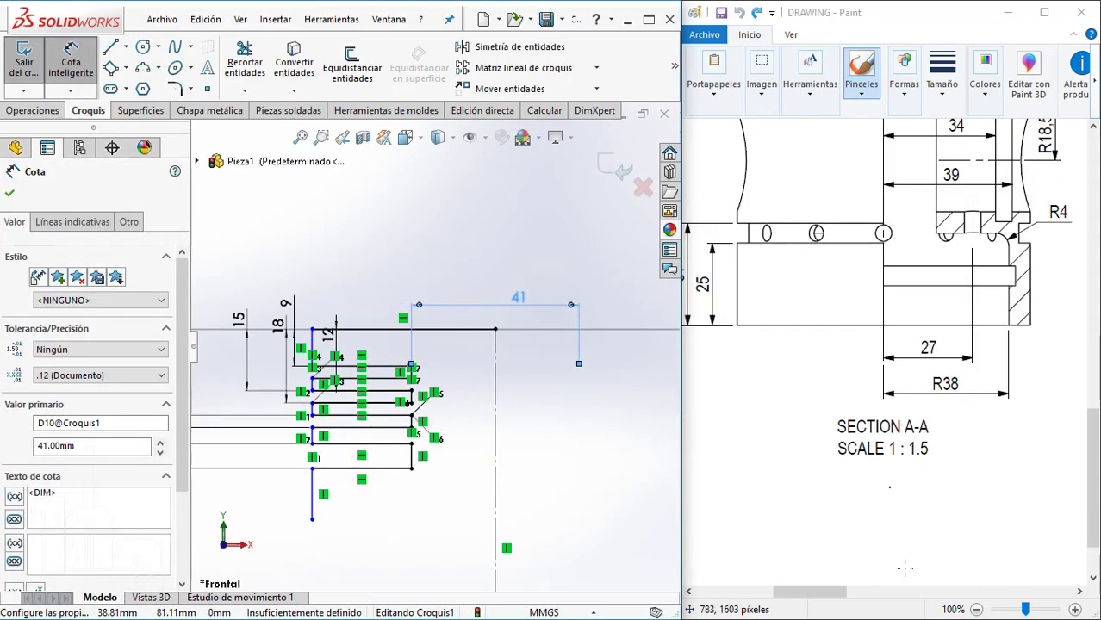
{"action": "scroll", "coordinate": [900, 521], "scroll_direction": "down", "scroll_amount": 1, "text": "ctrl"}
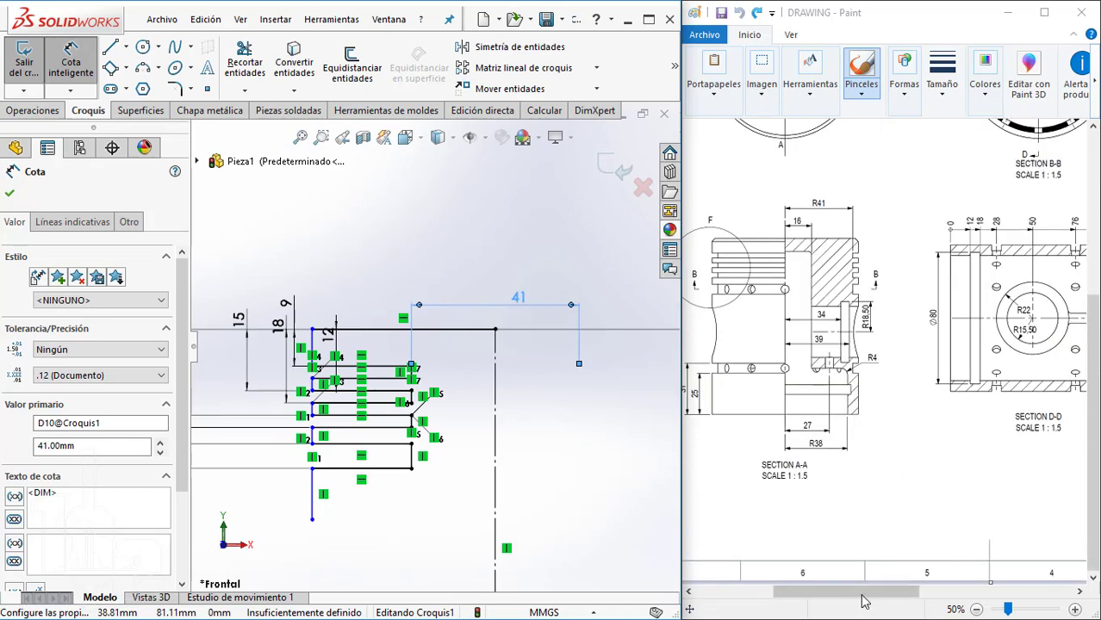
{"action": "left_click_drag", "start_coordinate": [861, 593], "coordinate": [929, 593]}
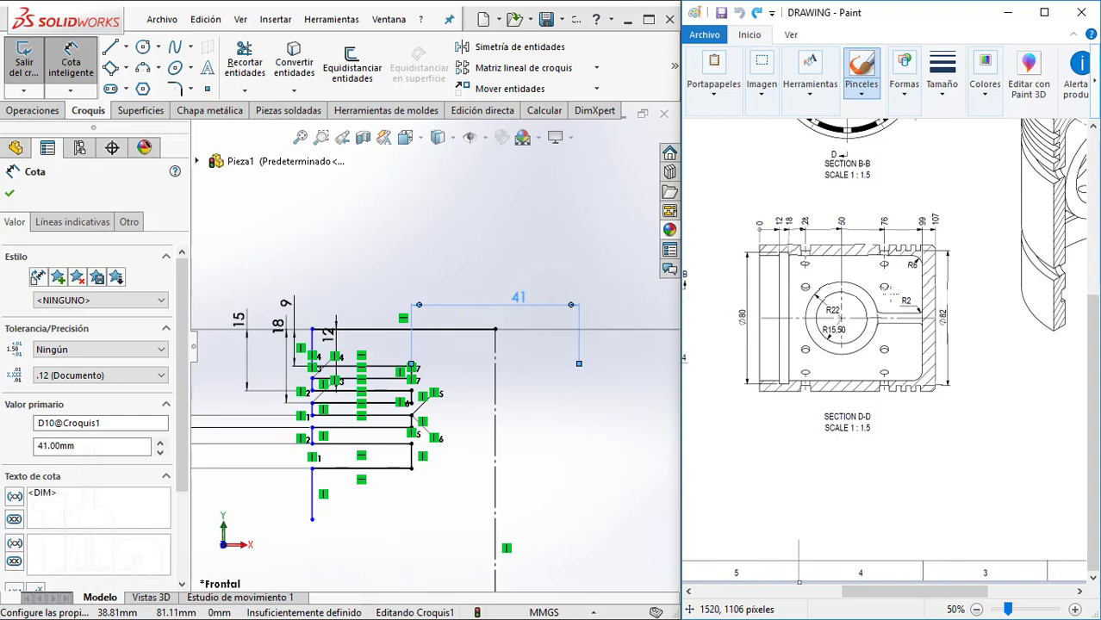
{"action": "scroll", "coordinate": [888, 293], "scroll_direction": "up", "scroll_amount": 3}
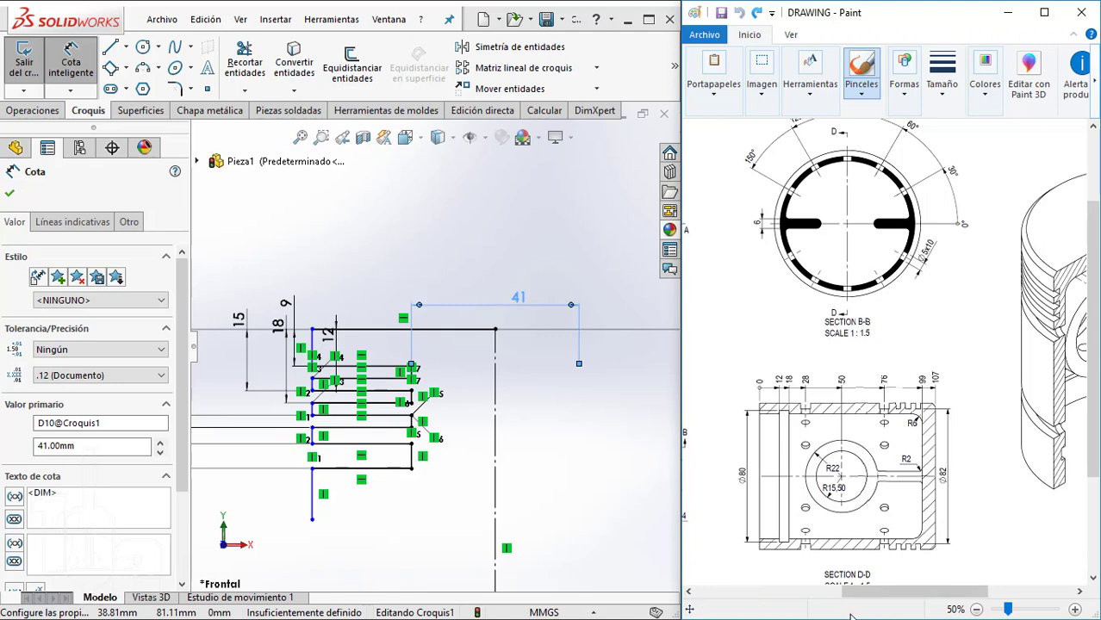
{"action": "left_click_drag", "start_coordinate": [870, 592], "coordinate": [785, 592]}
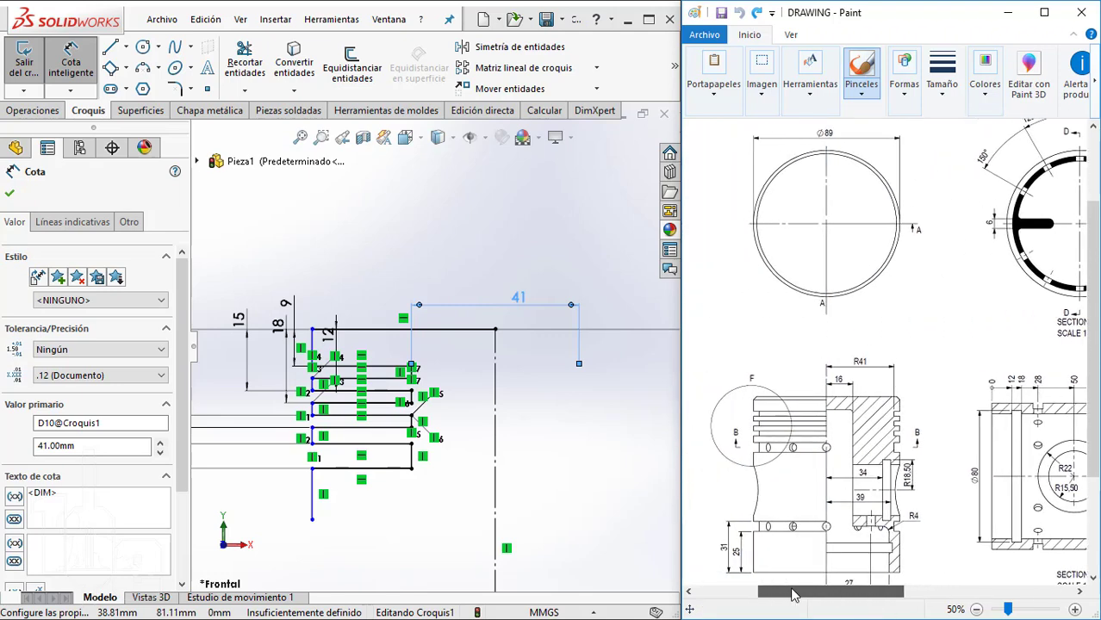
- Start a new width dimension from the centreline, placed above the profile
{"action": "left_click", "coordinate": [567, 458]}
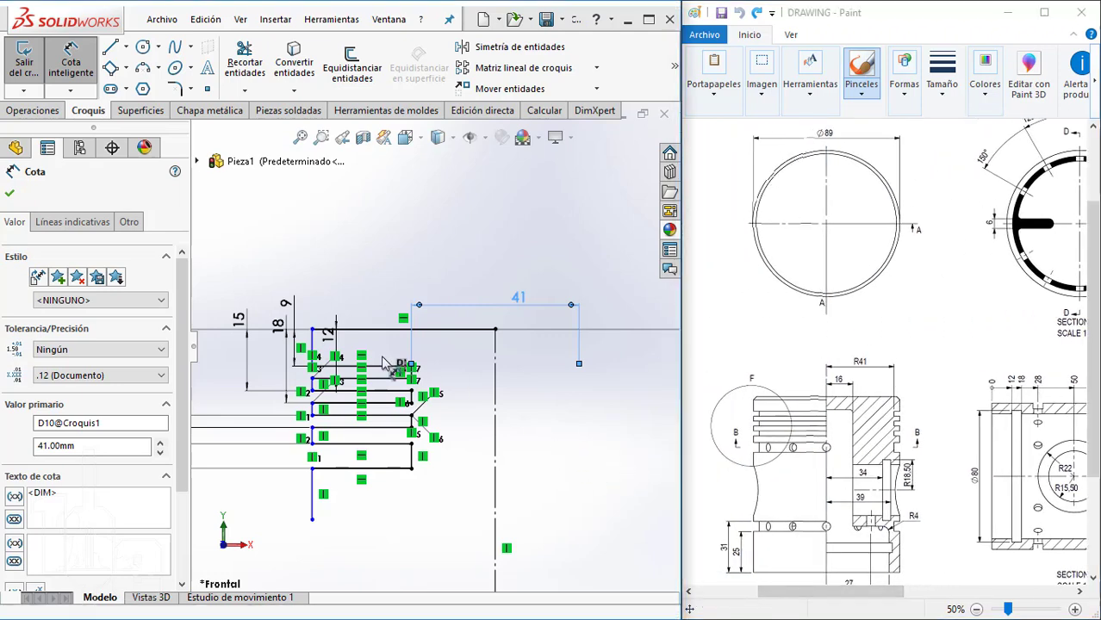
{"action": "left_click", "coordinate": [311, 344]}
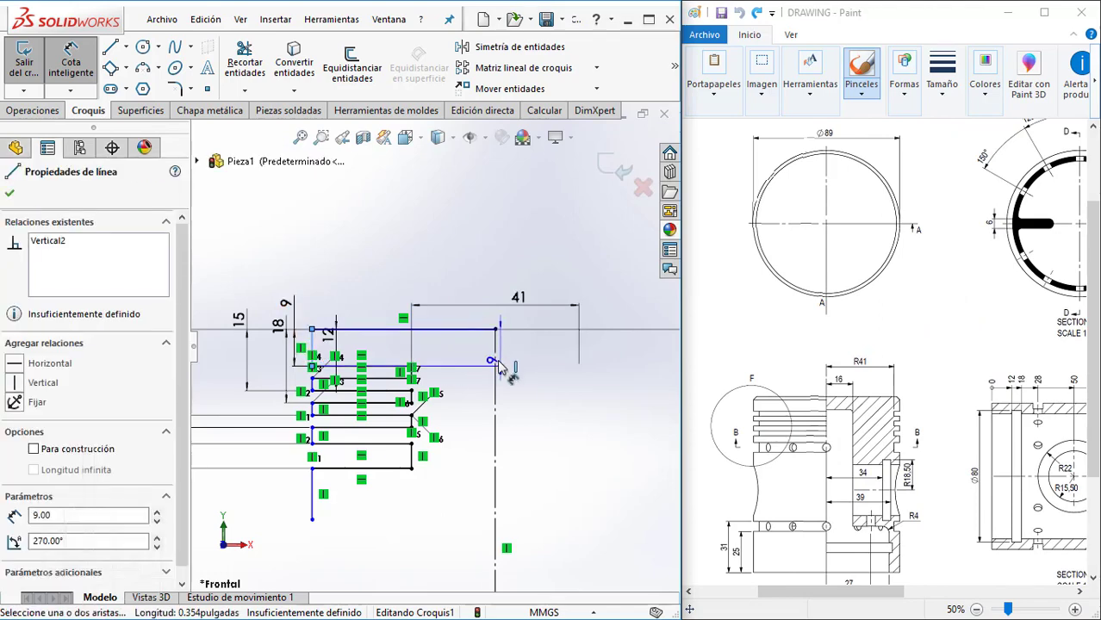
{"action": "left_click", "coordinate": [588, 275]}
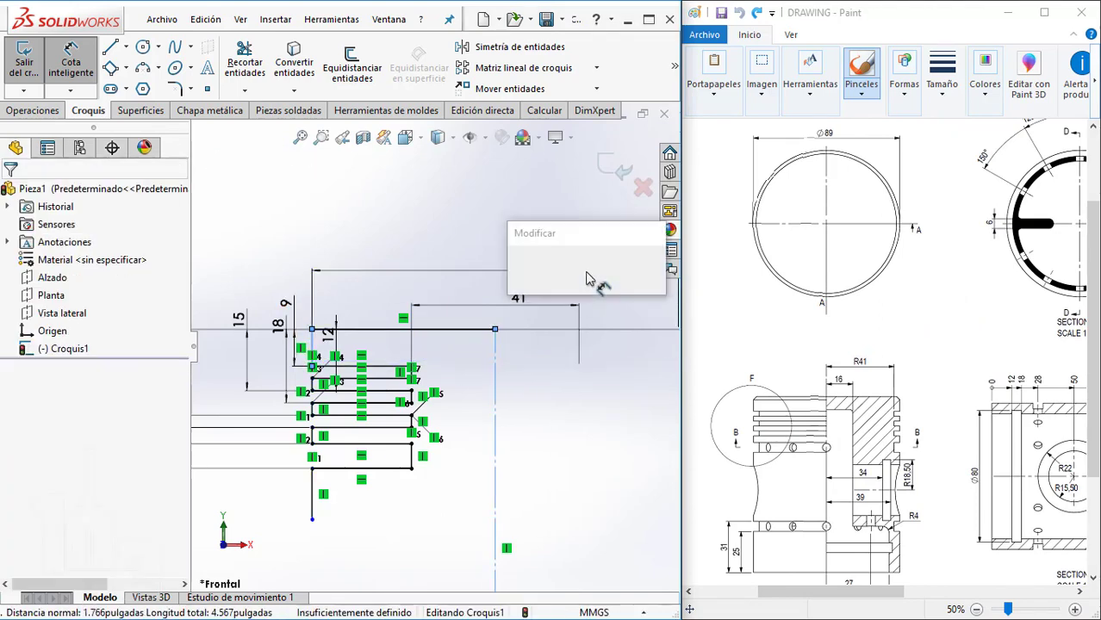
- Accept 89 mm as the profile's overall width dimension
{"action": "key", "text": "Return"}
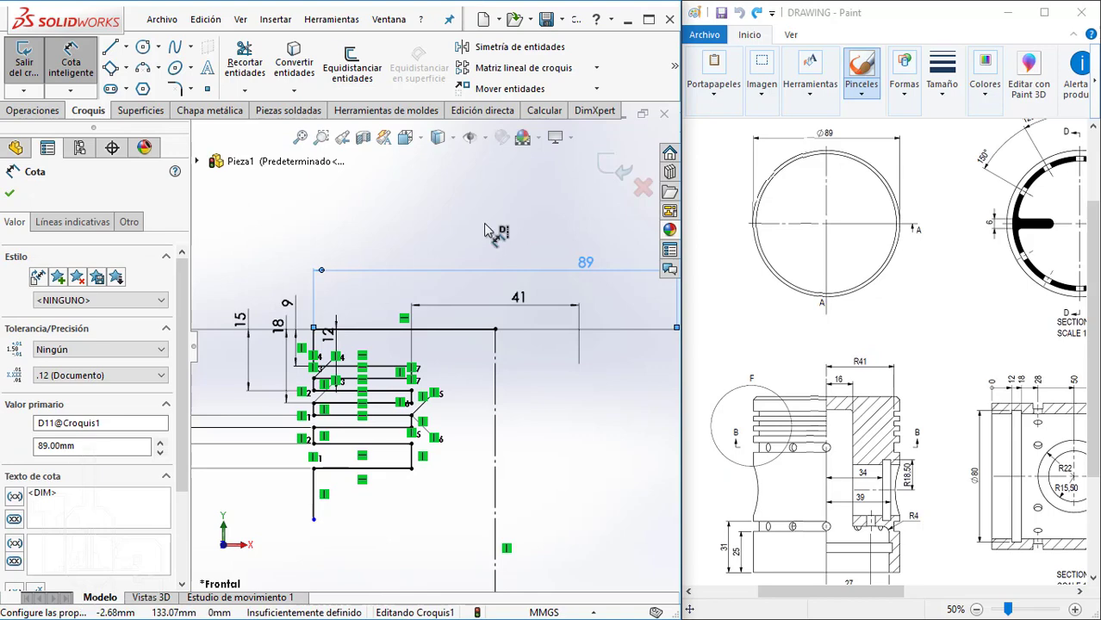
{"action": "left_click", "coordinate": [487, 231]}
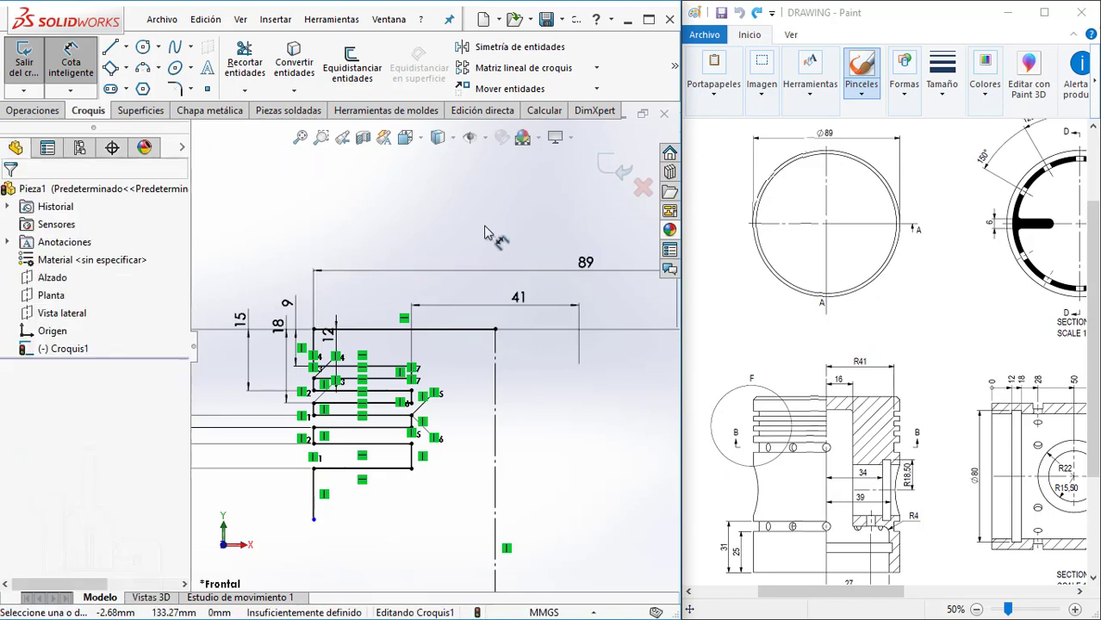
{"action": "scroll", "coordinate": [509, 414], "scroll_direction": "up", "scroll_amount": 2}
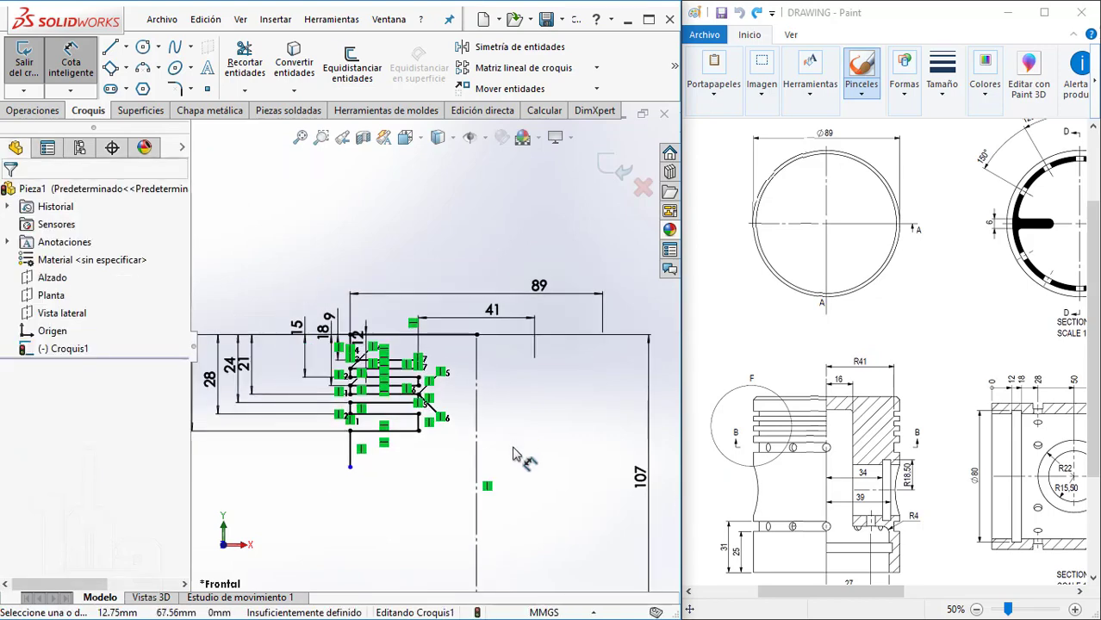
{"action": "scroll", "coordinate": [513, 454], "scroll_direction": "down", "scroll_amount": 1}
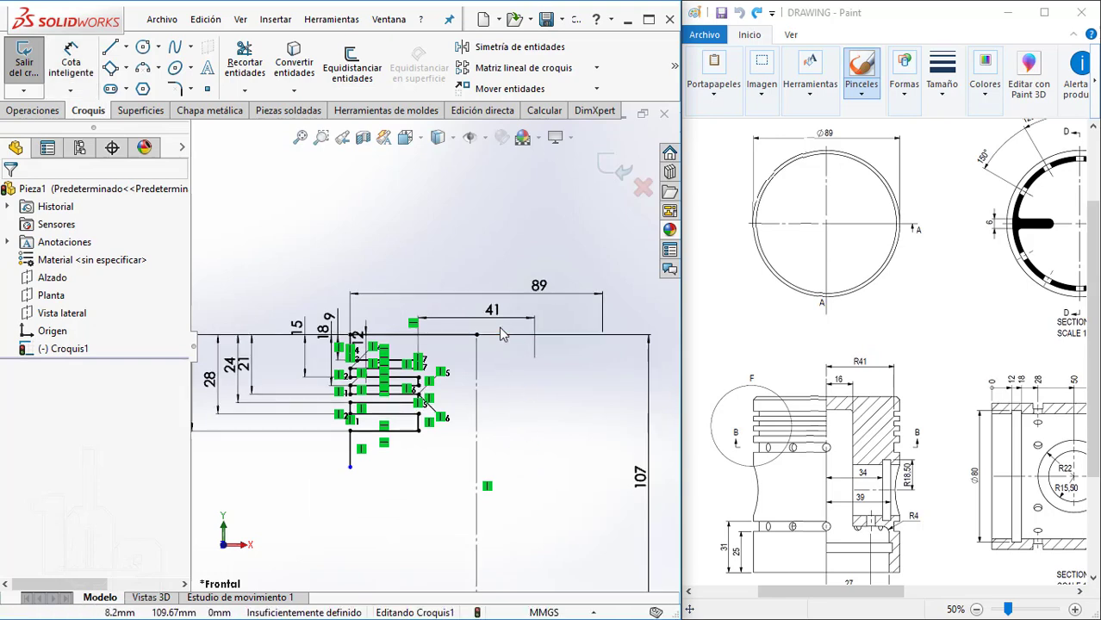
{"action": "scroll", "coordinate": [500, 327], "scroll_direction": "down", "scroll_amount": 1}
- Change the 41 mm dimension to 82
{"action": "double_click", "coordinate": [481, 309]}
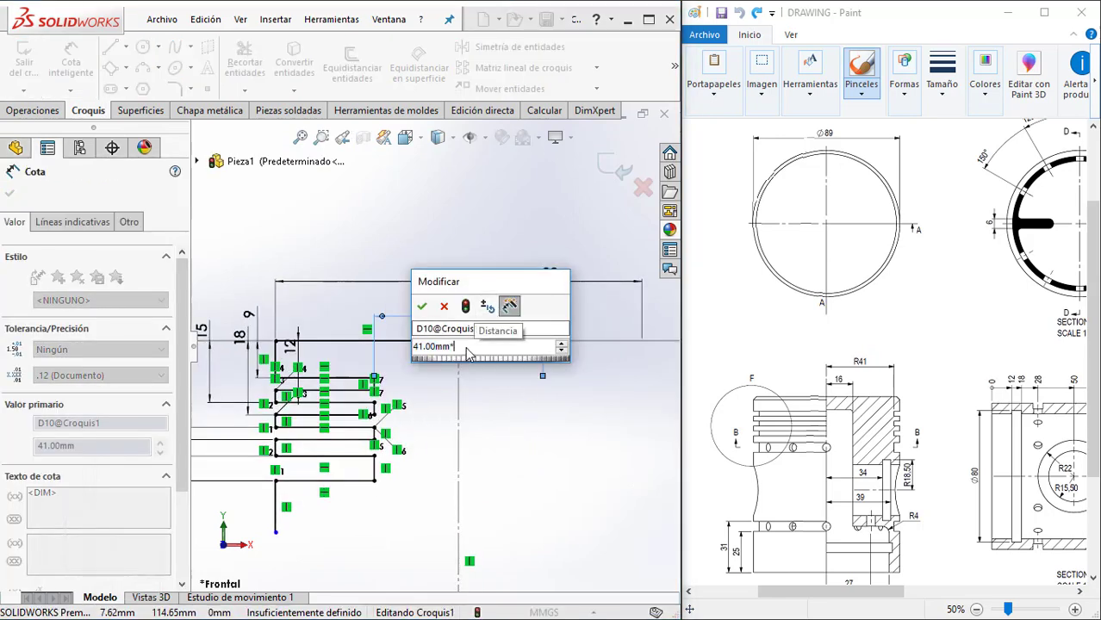
{"action": "type", "text": "82"}
{"action": "key", "text": "Return"}
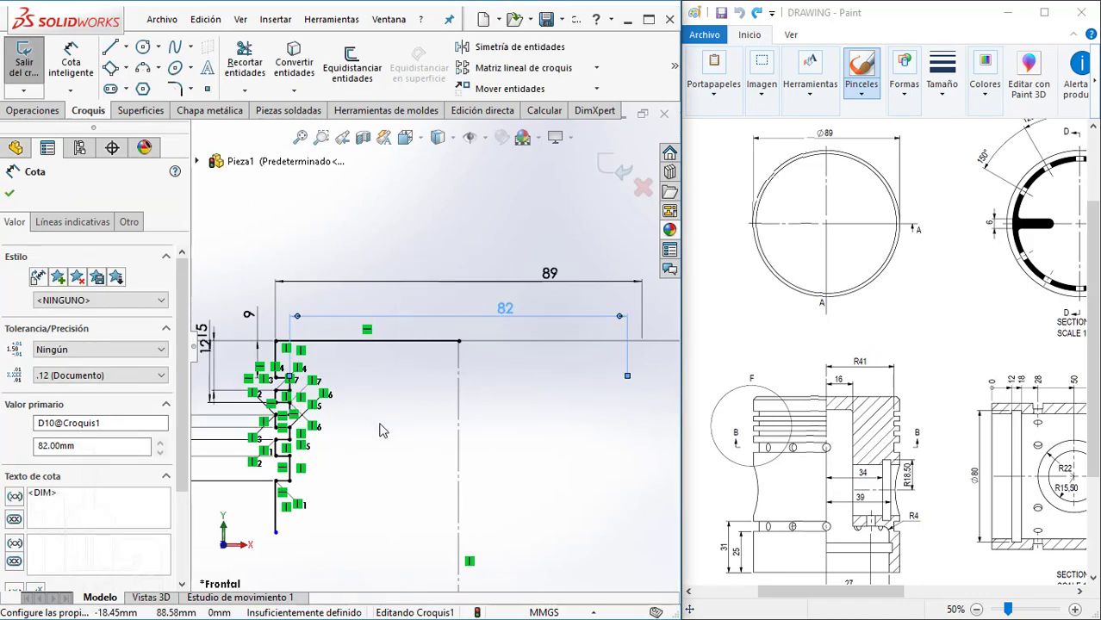
{"action": "scroll", "coordinate": [379, 431], "scroll_direction": "up", "scroll_amount": 2}
{"action": "scroll", "coordinate": [362, 430], "scroll_direction": "down", "scroll_amount": 1}
{"action": "left_click", "coordinate": [359, 431]}
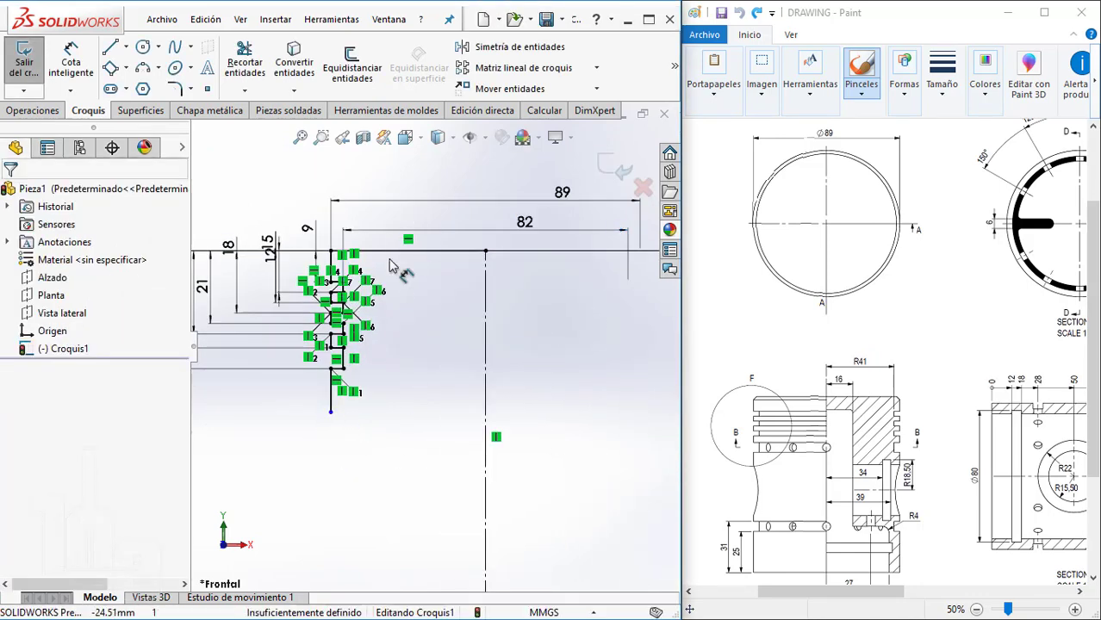
{"action": "scroll", "coordinate": [914, 386], "scroll_direction": "down", "scroll_amount": 3}
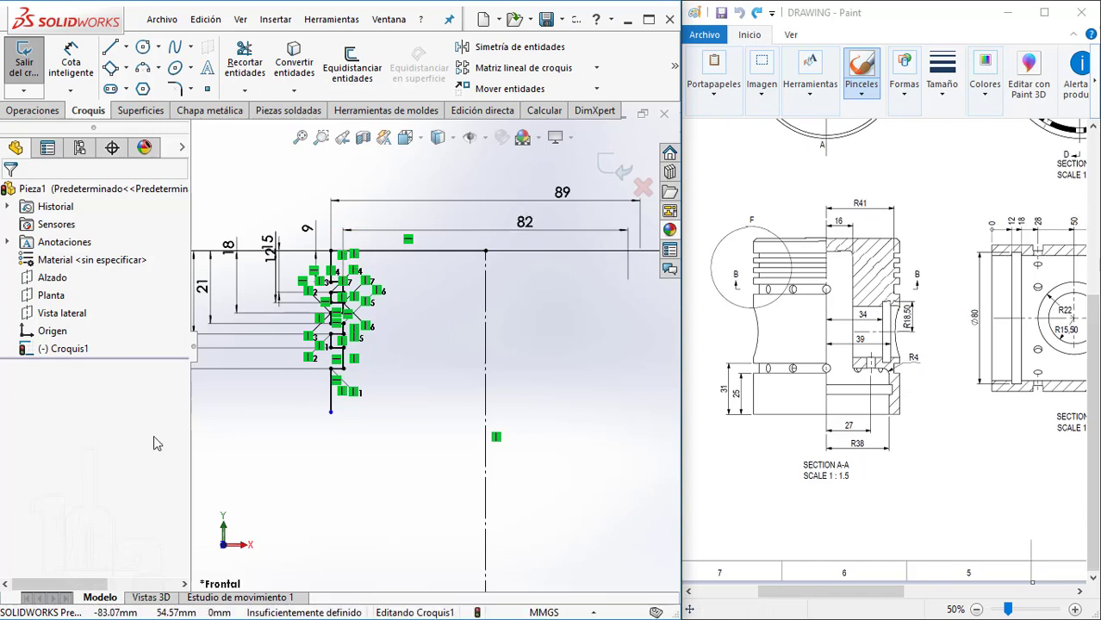
- Draw a small step and a long vertical line extending the profile's left edge below the grooves
{"action": "left_click", "coordinate": [110, 50]}
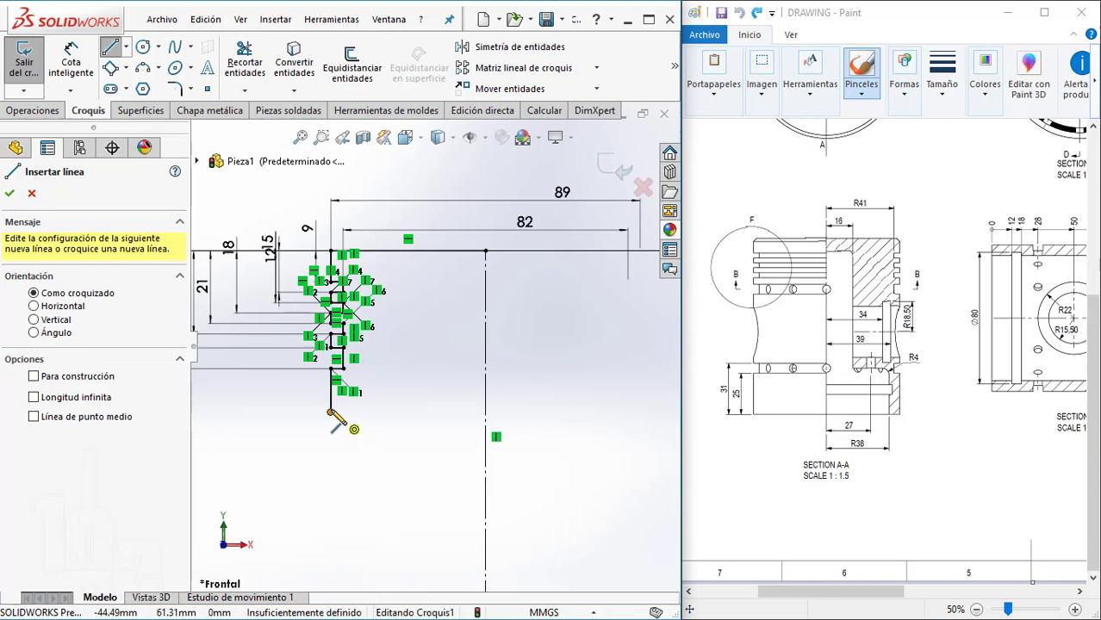
{"action": "scroll", "coordinate": [422, 439], "scroll_direction": "up", "scroll_amount": 1}
{"action": "scroll", "coordinate": [462, 393], "scroll_direction": "up", "scroll_amount": 1}
{"action": "scroll", "coordinate": [482, 396], "scroll_direction": "down", "scroll_amount": 1}
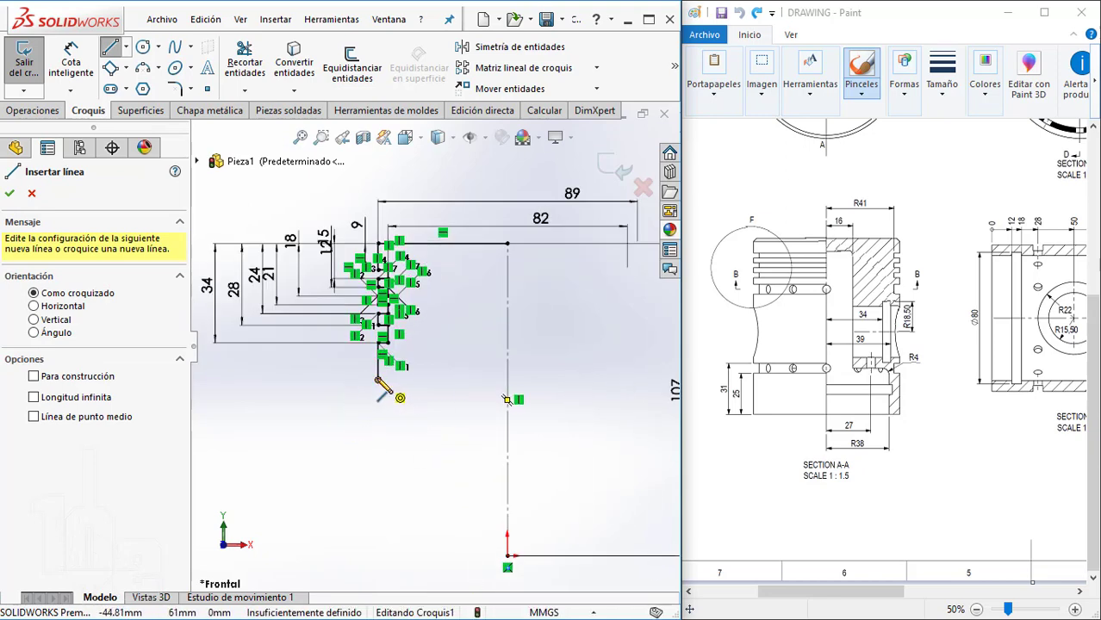
{"action": "left_click", "coordinate": [377, 379]}
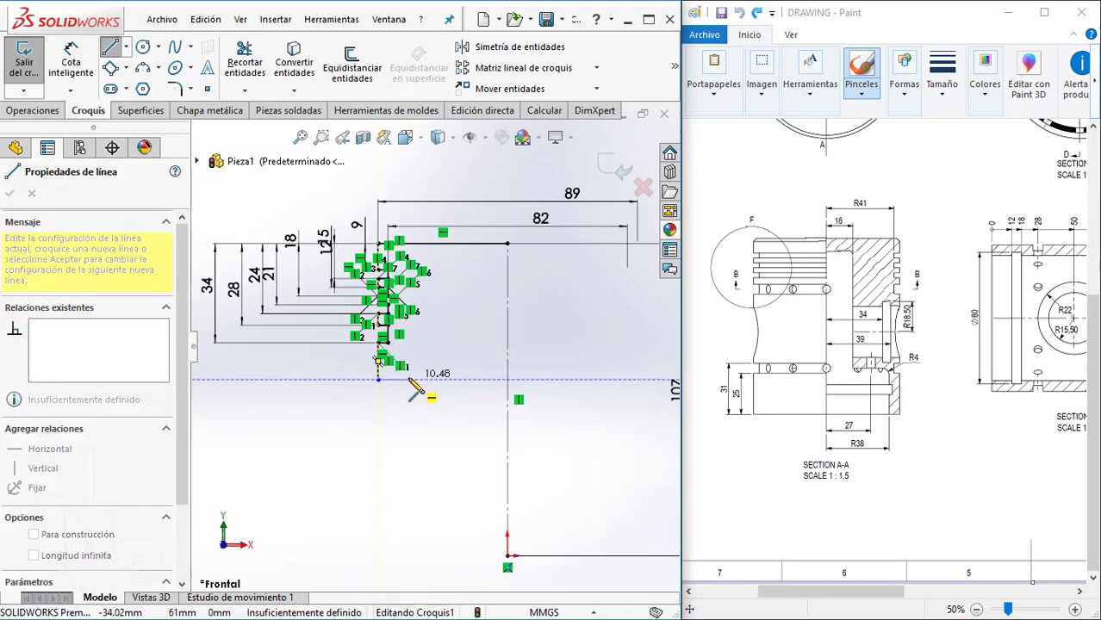
{"action": "left_click", "coordinate": [408, 379]}
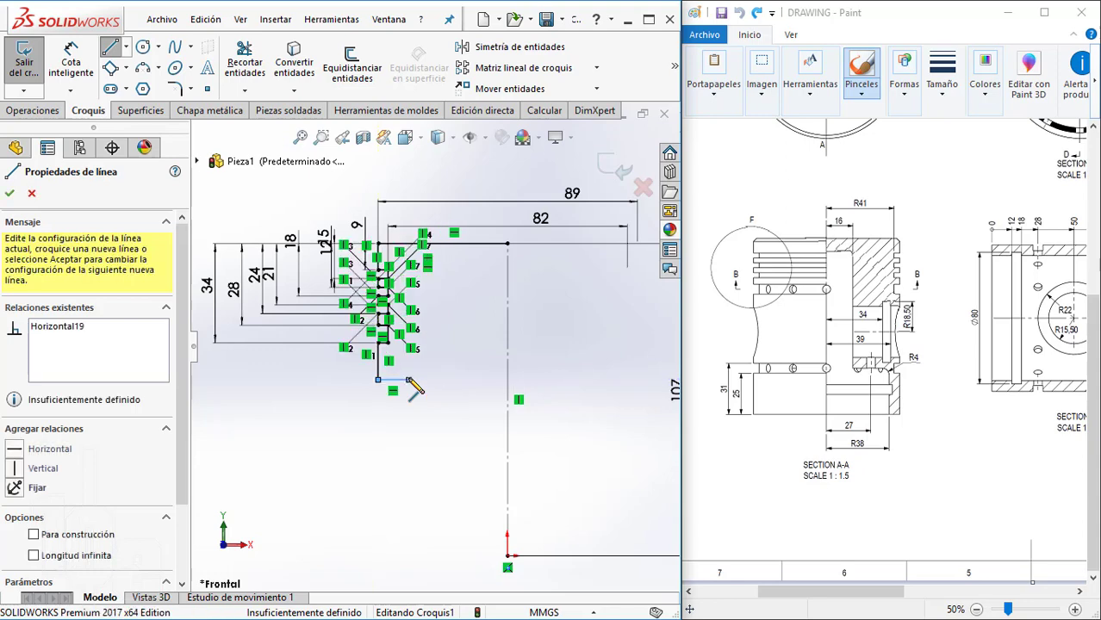
{"action": "left_click", "coordinate": [377, 410]}
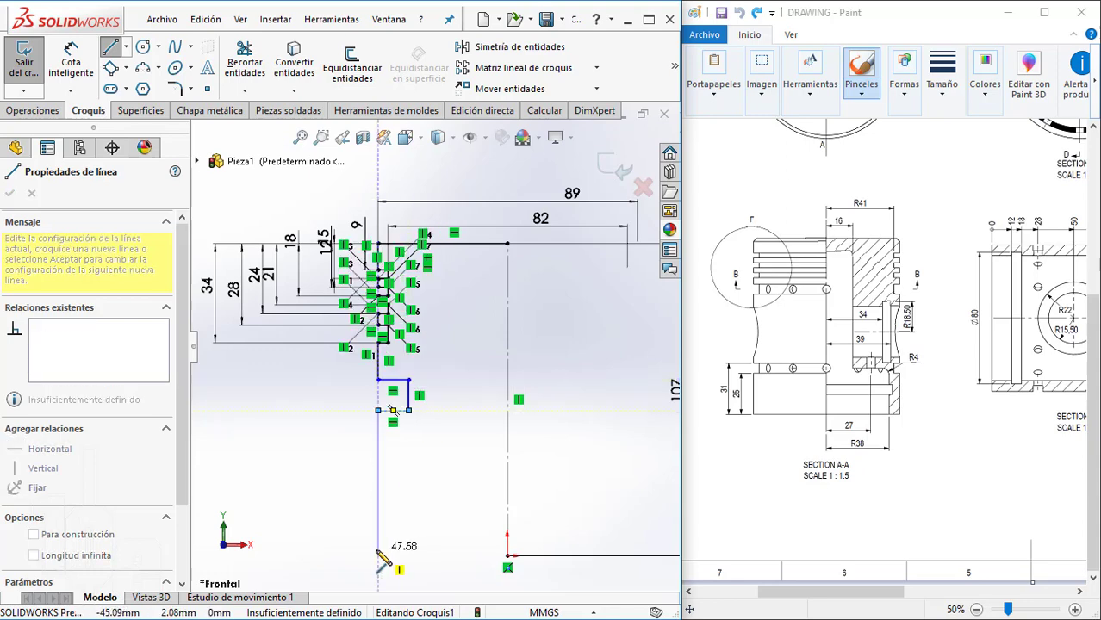
{"action": "left_click", "coordinate": [377, 555]}
{"action": "key", "text": "Escape"}
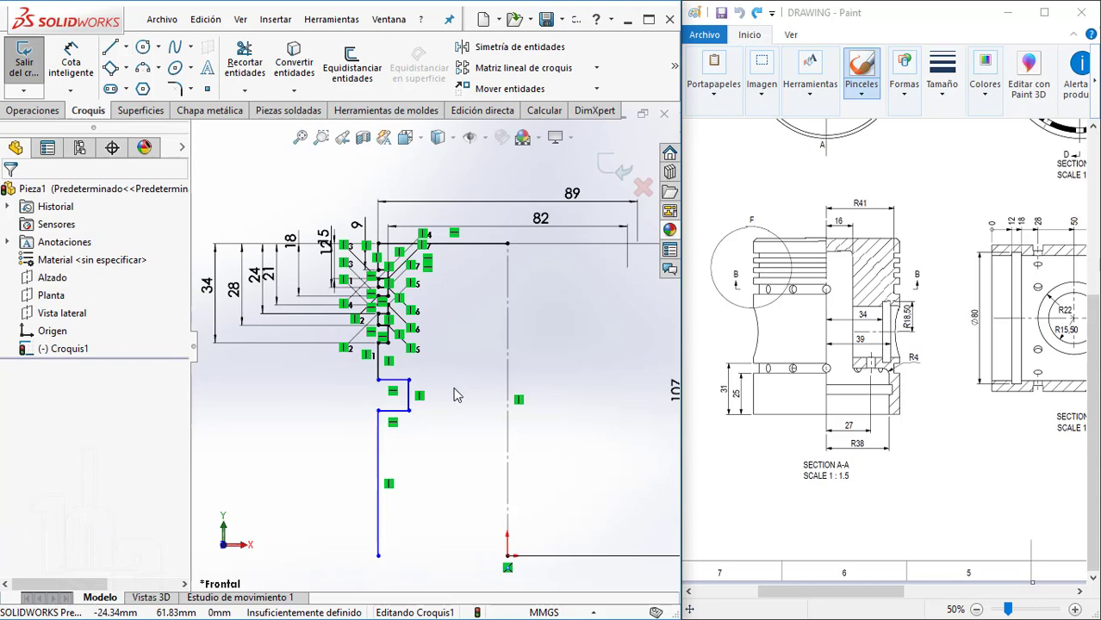
{"action": "right_click_drag", "start_coordinate": [251, 504], "coordinate": [258, 248]}
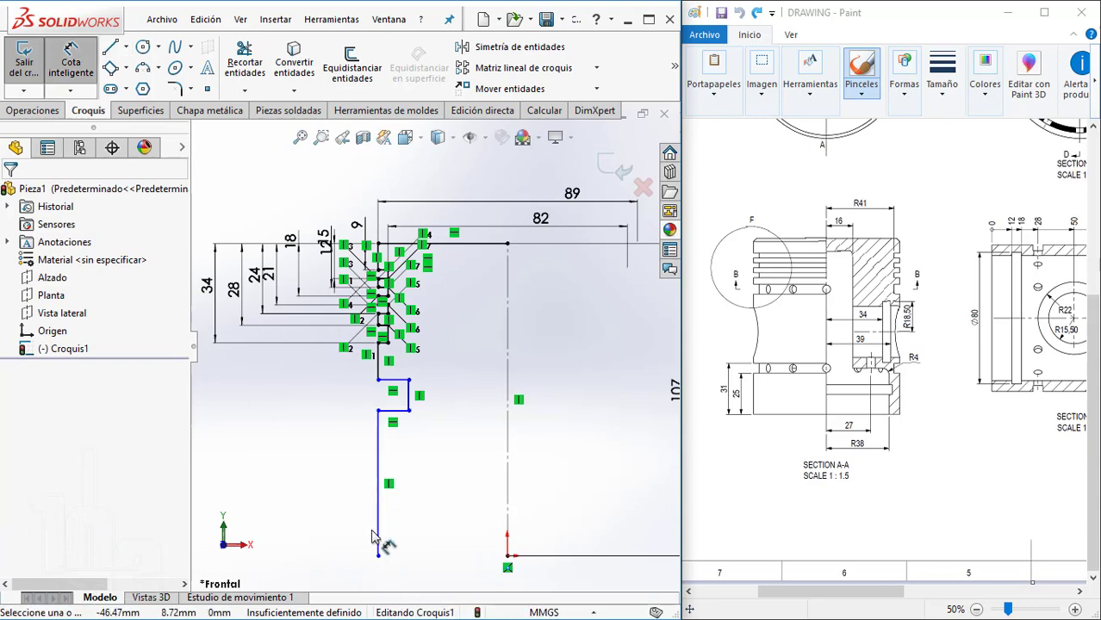
- Dimension the new wall 38 from the centreline, the left line 25 long, and the step 31 high
{"action": "left_click", "coordinate": [508, 517]}
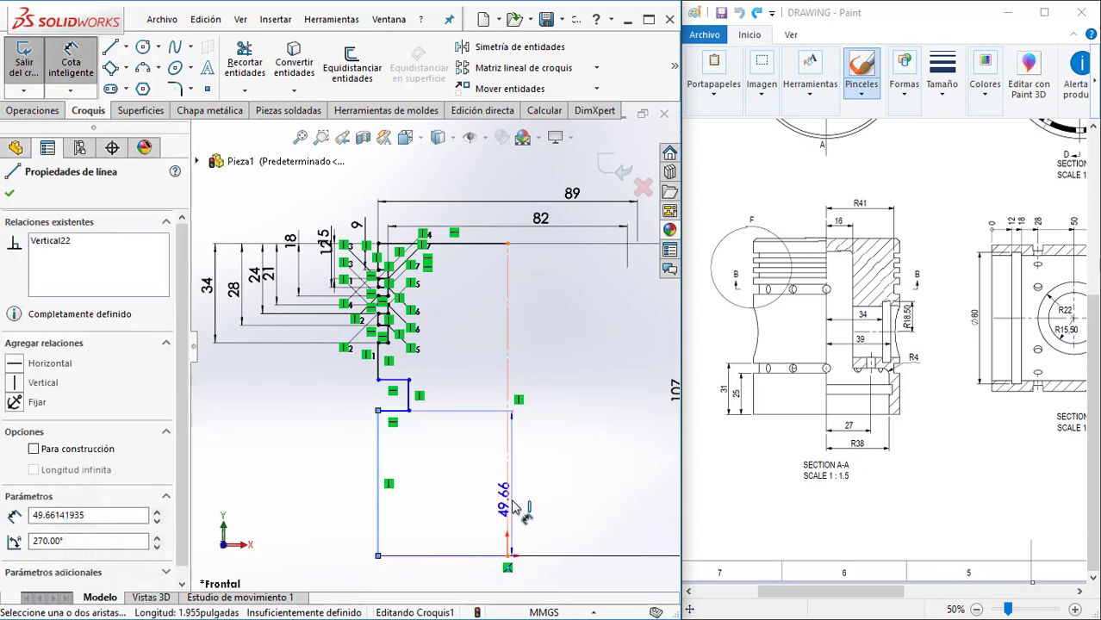
{"action": "scroll", "coordinate": [553, 551], "scroll_direction": "down", "scroll_amount": 2}
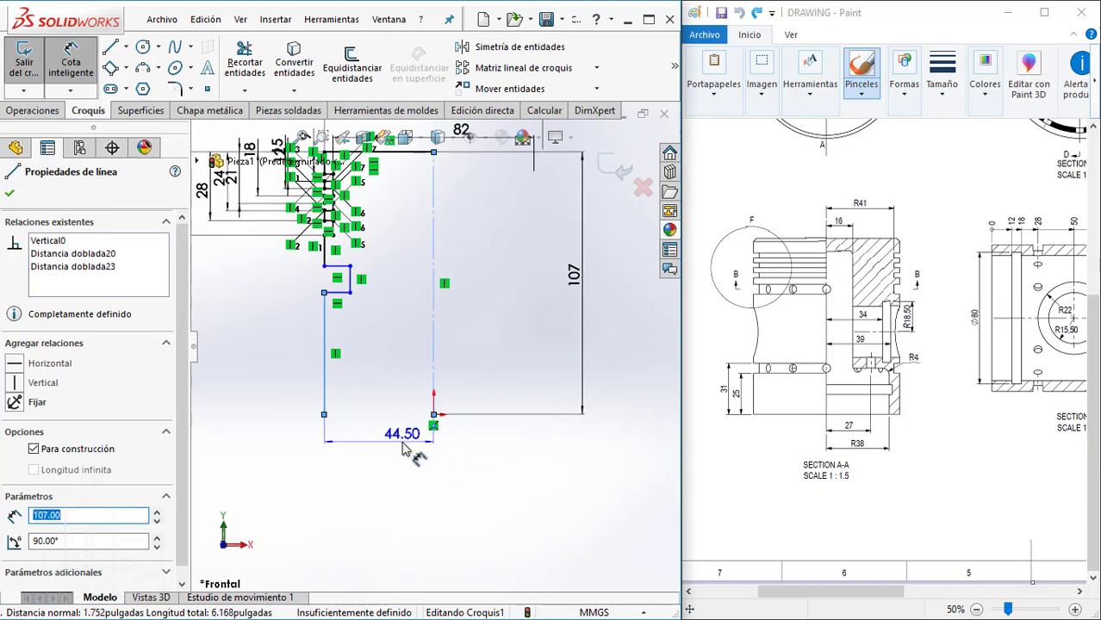
{"action": "left_click", "coordinate": [401, 451]}
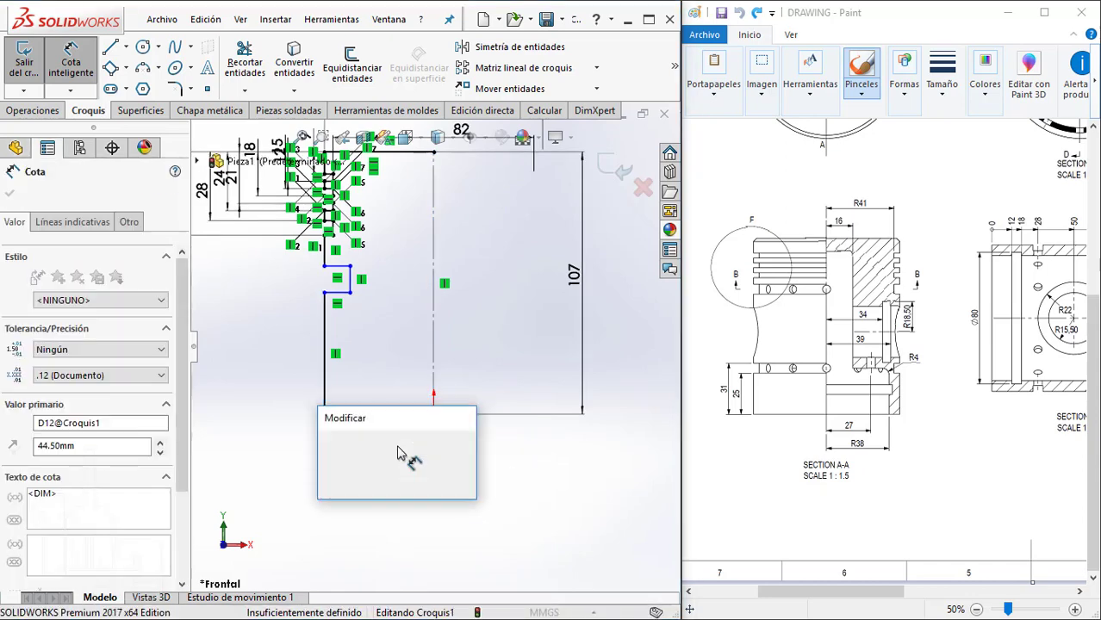
{"action": "type", "text": "38"}
{"action": "key", "text": "Return"}
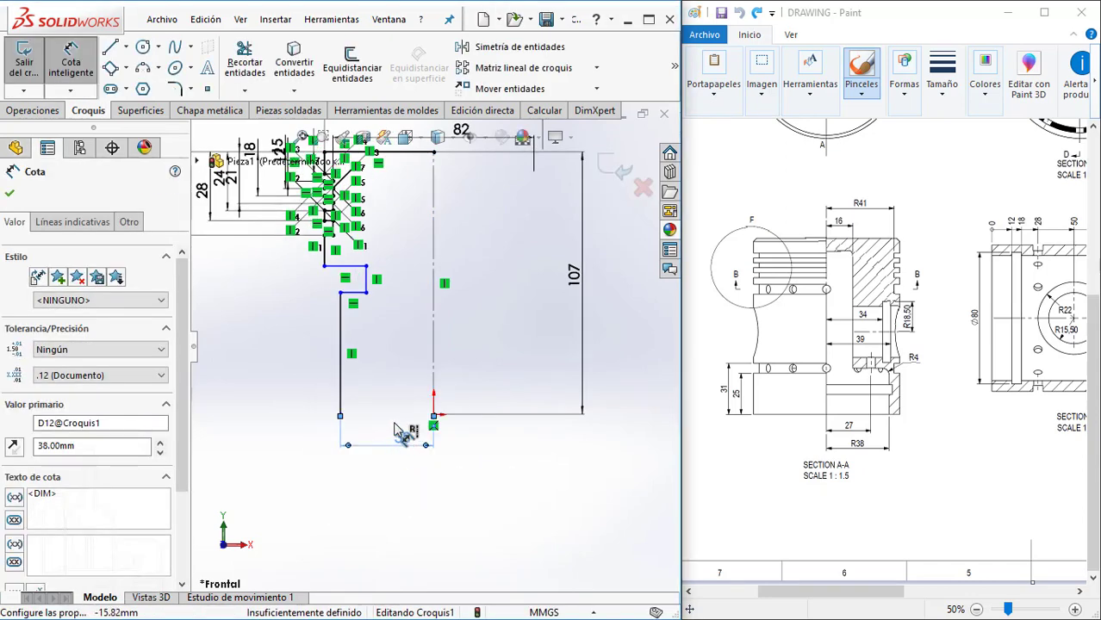
{"action": "left_click", "coordinate": [340, 357]}
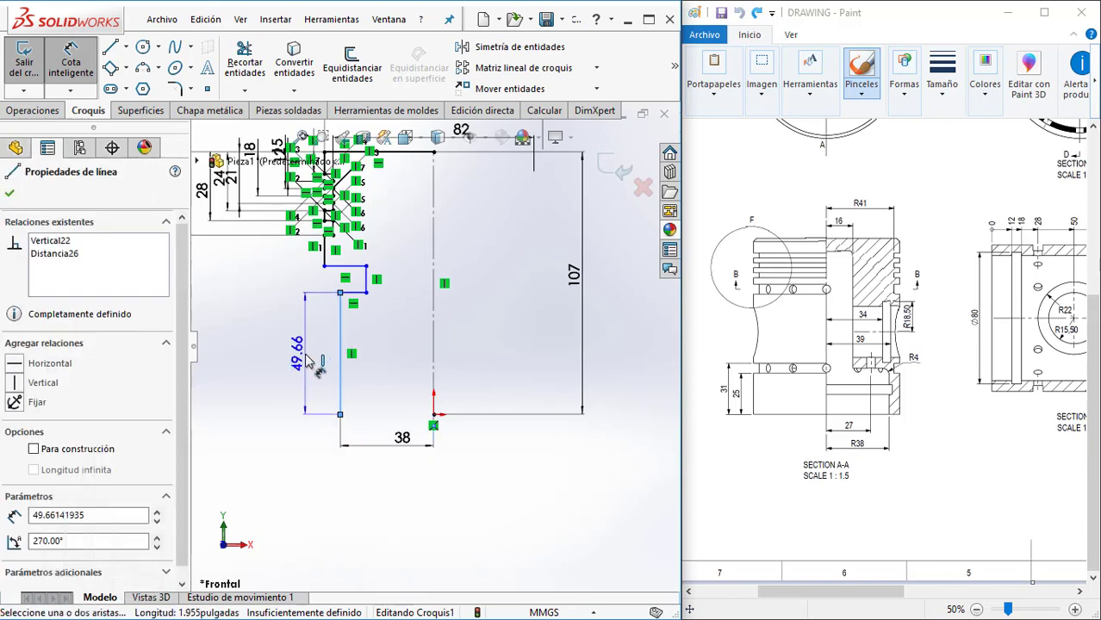
{"action": "left_click", "coordinate": [309, 360]}
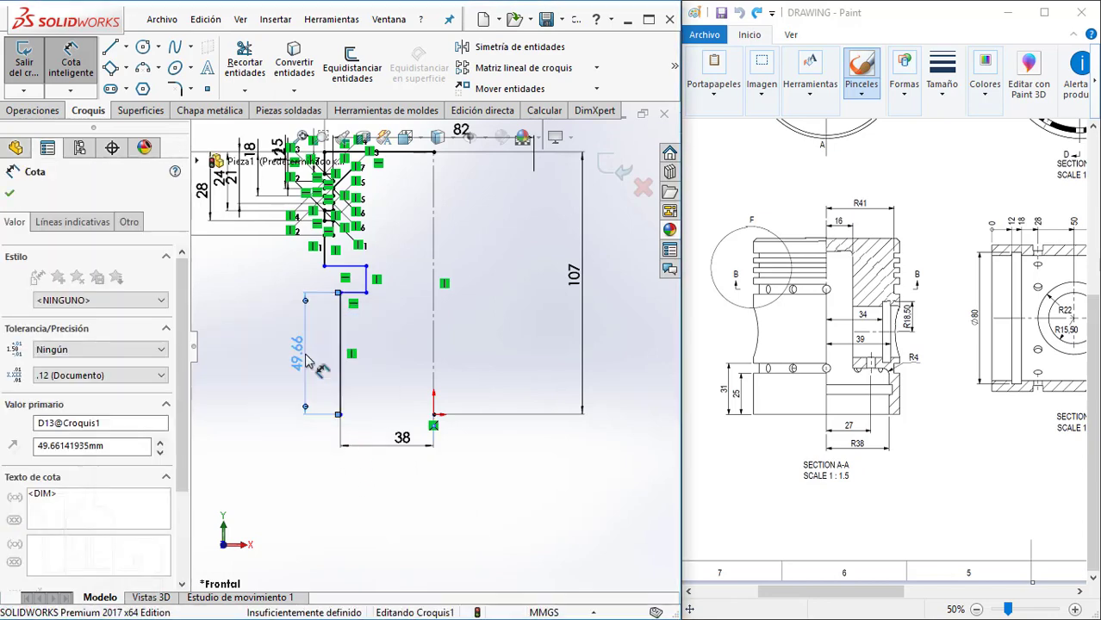
{"action": "type", "text": "25"}
{"action": "key", "text": "Return"}
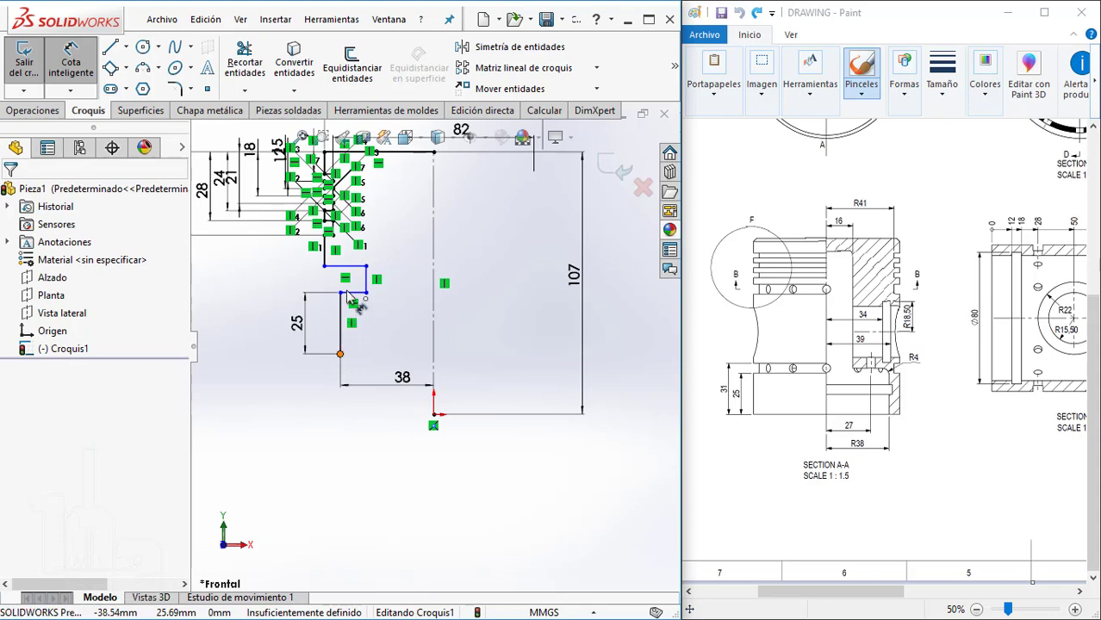
{"action": "left_click", "coordinate": [358, 266]}
{"action": "left_click", "coordinate": [267, 319]}
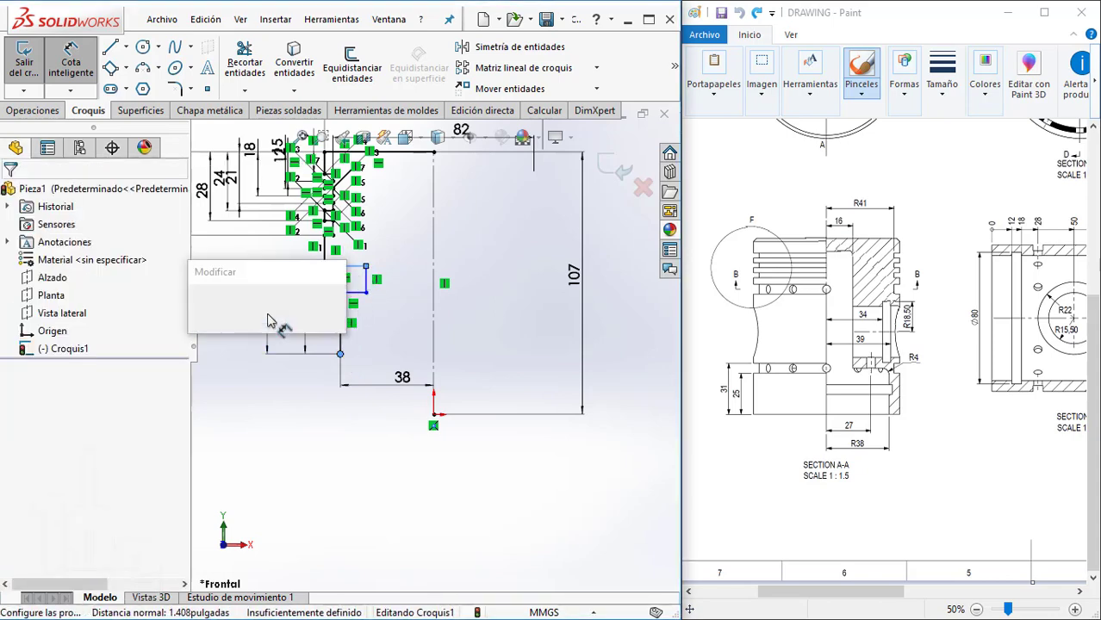
{"action": "type", "text": "31"}
{"action": "key", "text": "Return"}
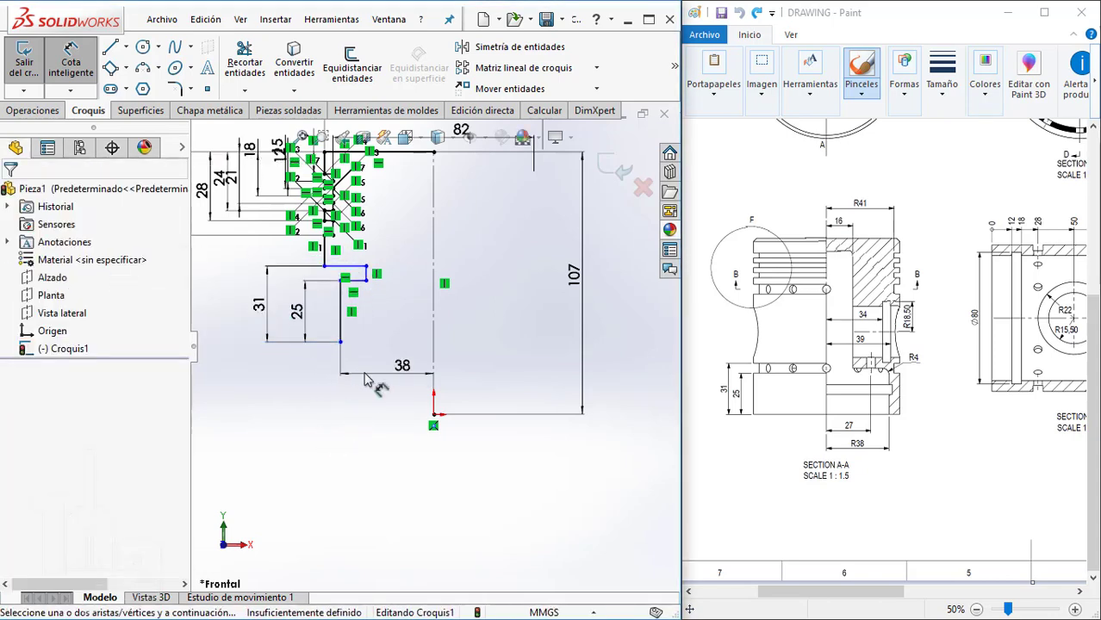
{"action": "key", "text": "Escape"}
- Make the profile's bottom corner point horizontal with the origin
{"action": "left_click", "coordinate": [340, 342]}
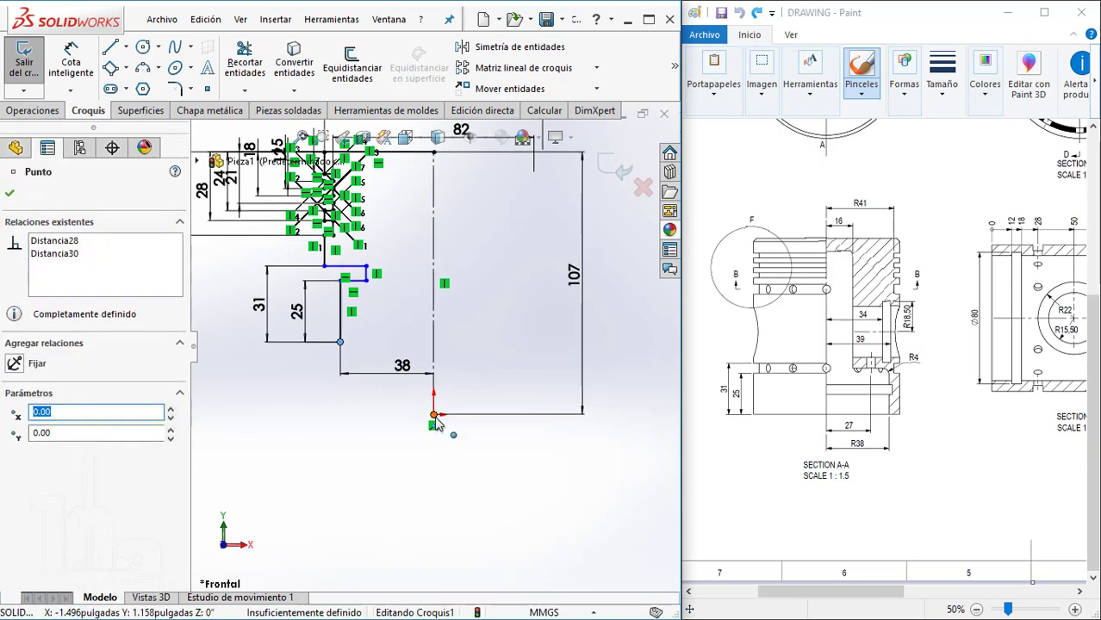
{"action": "left_click", "coordinate": [434, 417], "text": "ctrl"}
{"action": "left_click", "coordinate": [485, 354]}
{"action": "left_click", "coordinate": [394, 372]}
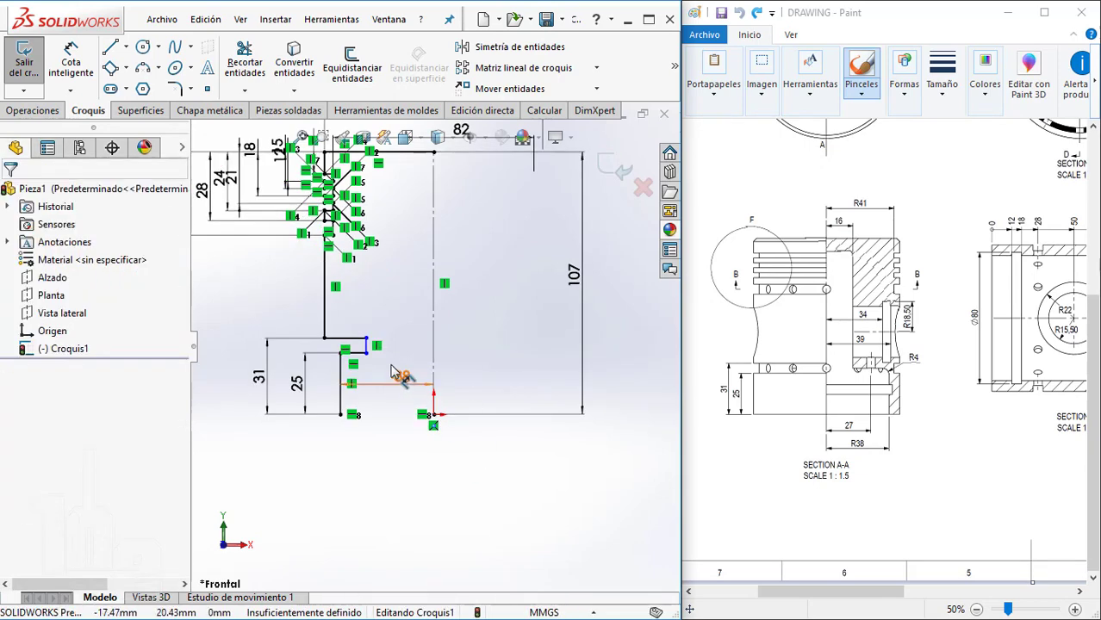
{"action": "scroll", "coordinate": [392, 373], "scroll_direction": "down", "scroll_amount": 1}
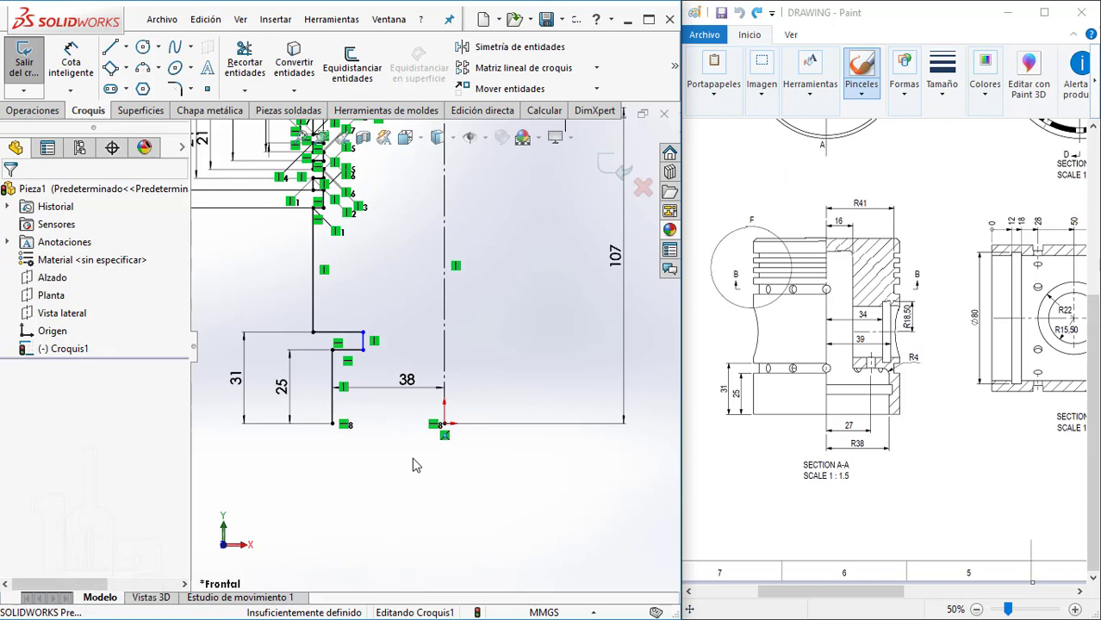
- Change the 38 mm dimension to 41
{"action": "left_click", "coordinate": [405, 385]}
{"action": "double_click", "coordinate": [405, 384]}
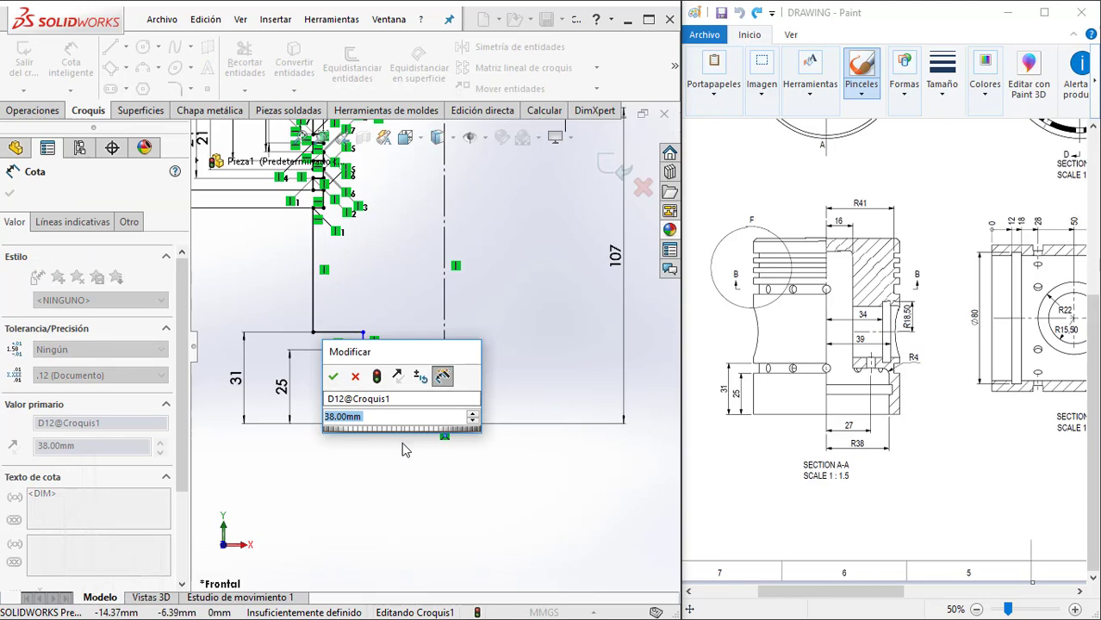
{"action": "key", "text": "BackSpace"}
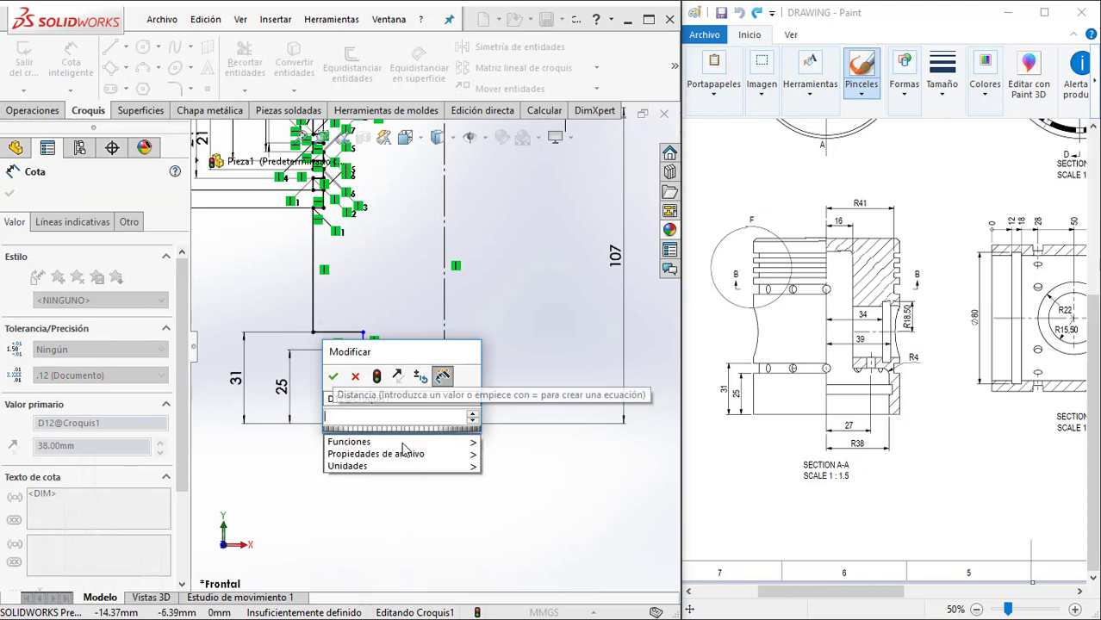
{"action": "type", "text": "41"}
{"action": "key", "text": "Return"}
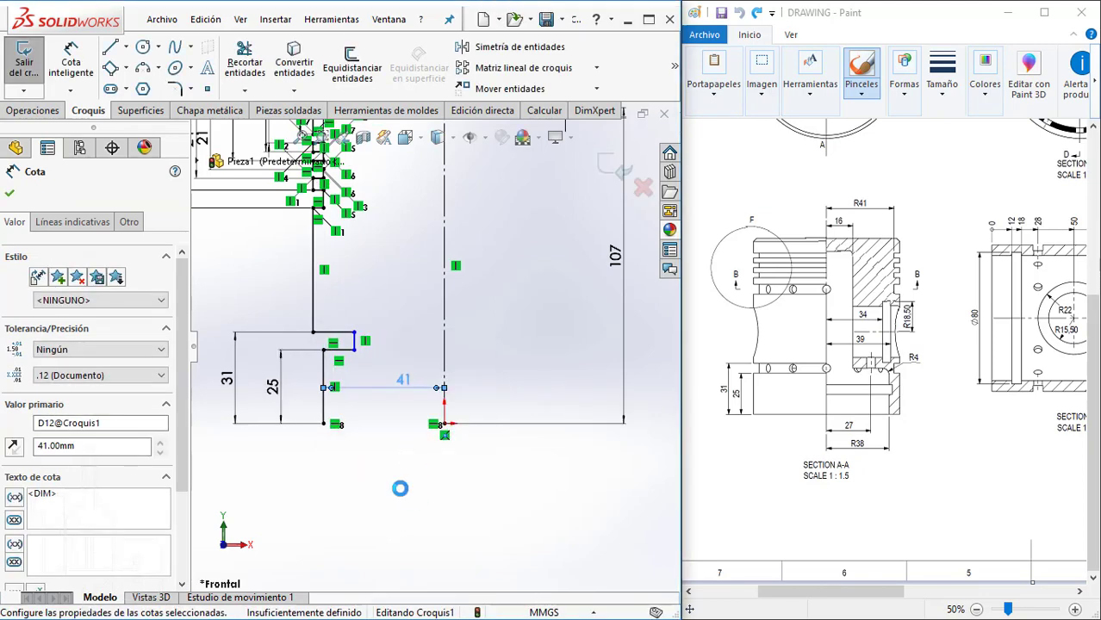
{"action": "key", "text": "Escape"}
- Delete the stray bottom line and align two groove corner points vertically
{"action": "left_click", "coordinate": [400, 387]}
{"action": "key", "text": "Delete"}
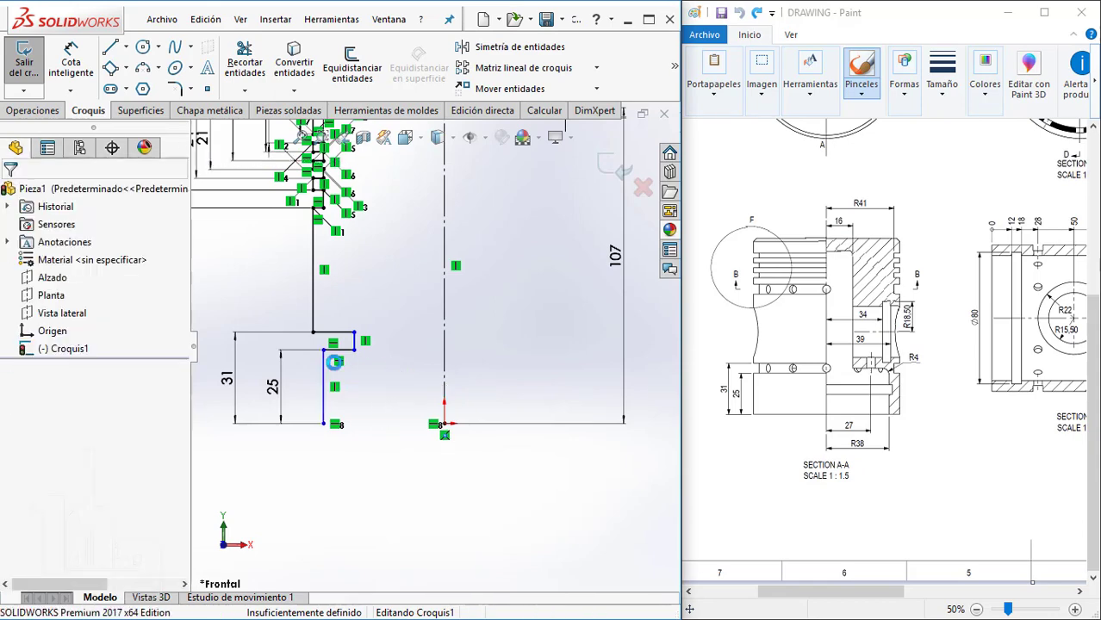
{"action": "left_click", "coordinate": [323, 350]}
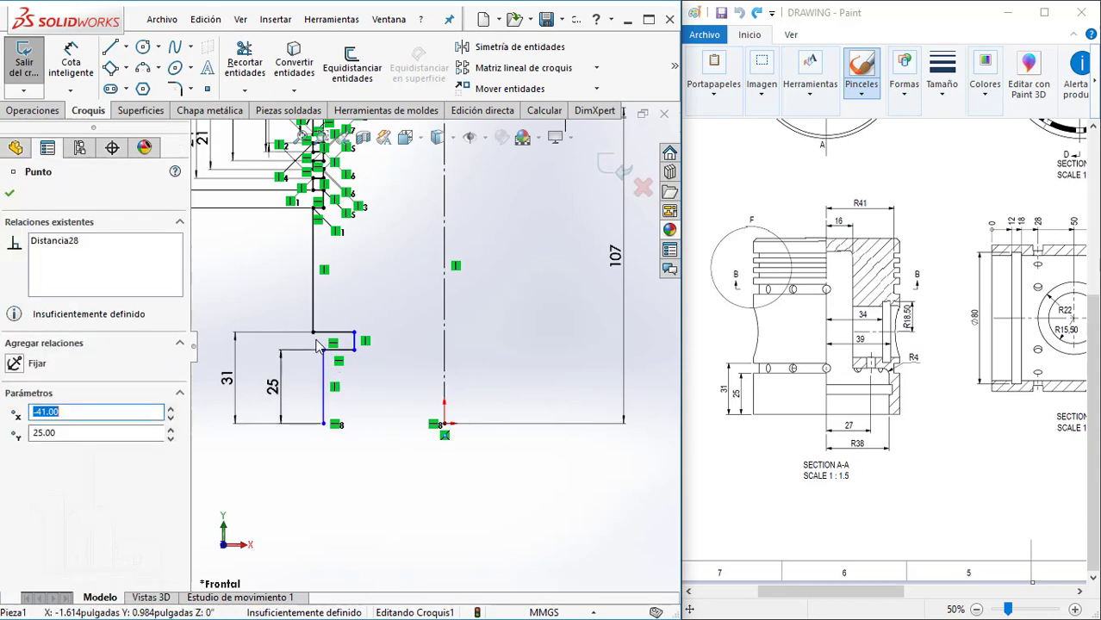
{"action": "left_click", "coordinate": [313, 333], "text": "ctrl"}
{"action": "left_click", "coordinate": [382, 261]}
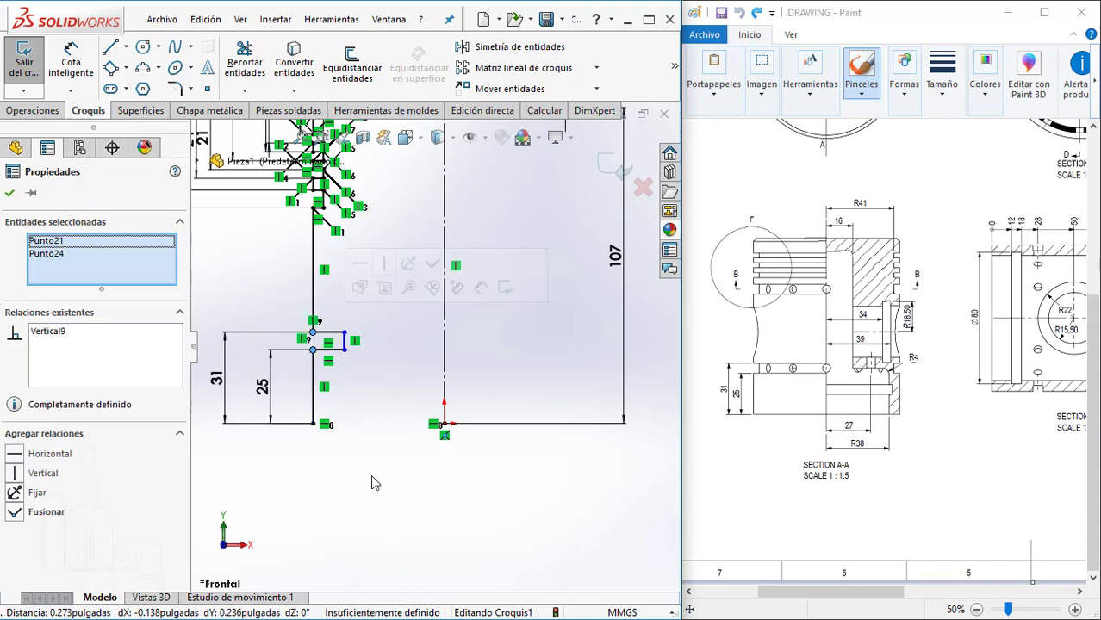
{"action": "key", "text": "Escape"}
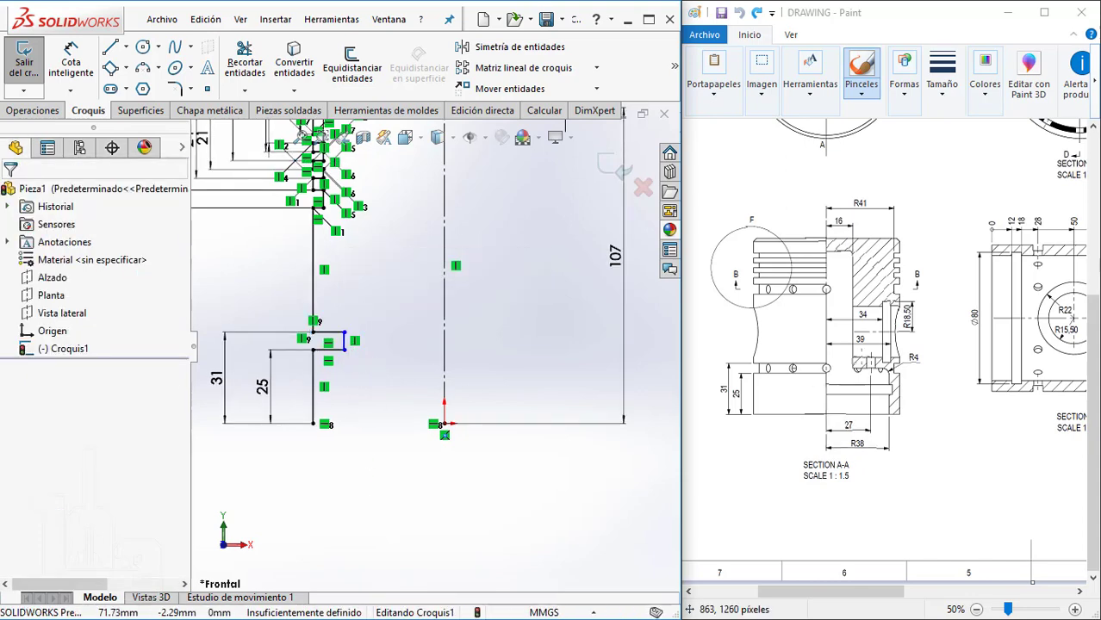
- Add an 80 mm diameter dimension from the short lower wall line across the centerline
{"action": "left_click", "coordinate": [70, 62]}
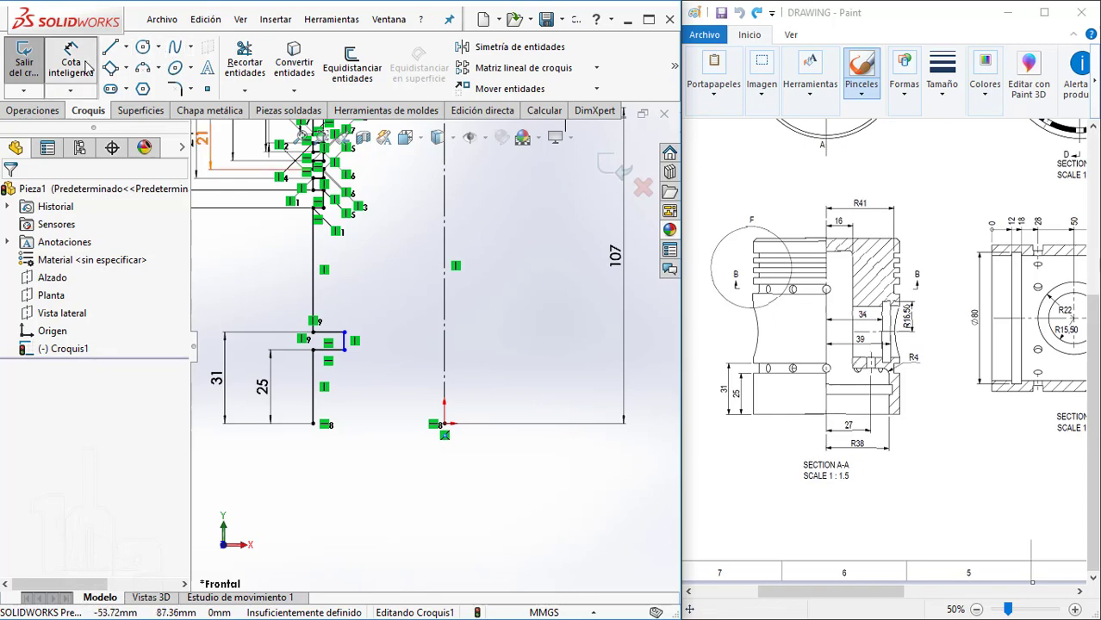
{"action": "left_click", "coordinate": [344, 341]}
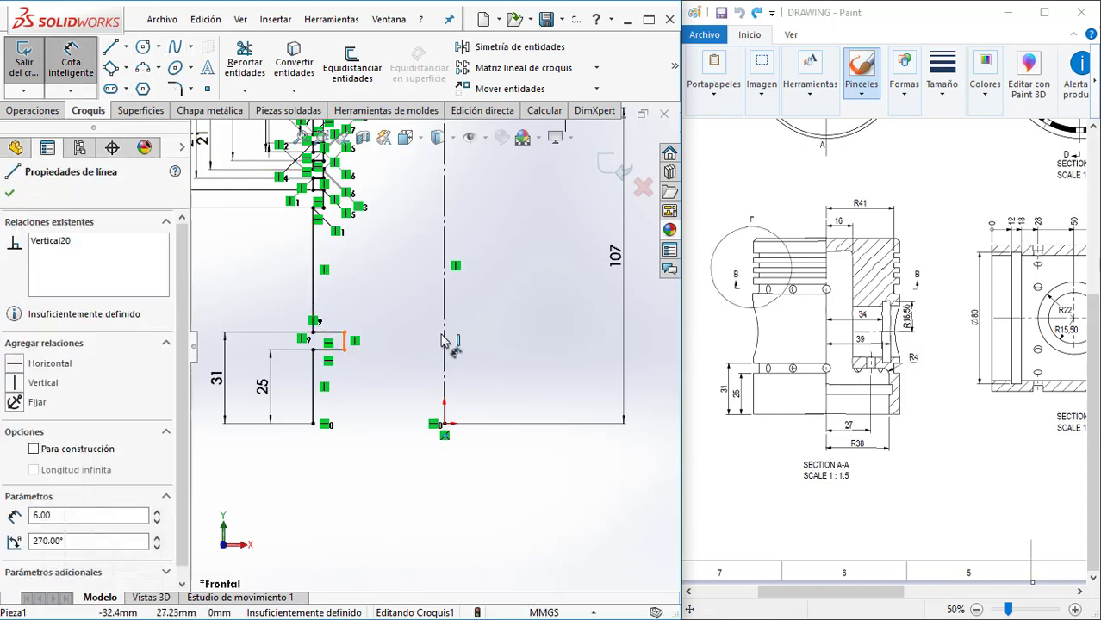
{"action": "left_click", "coordinate": [445, 342]}
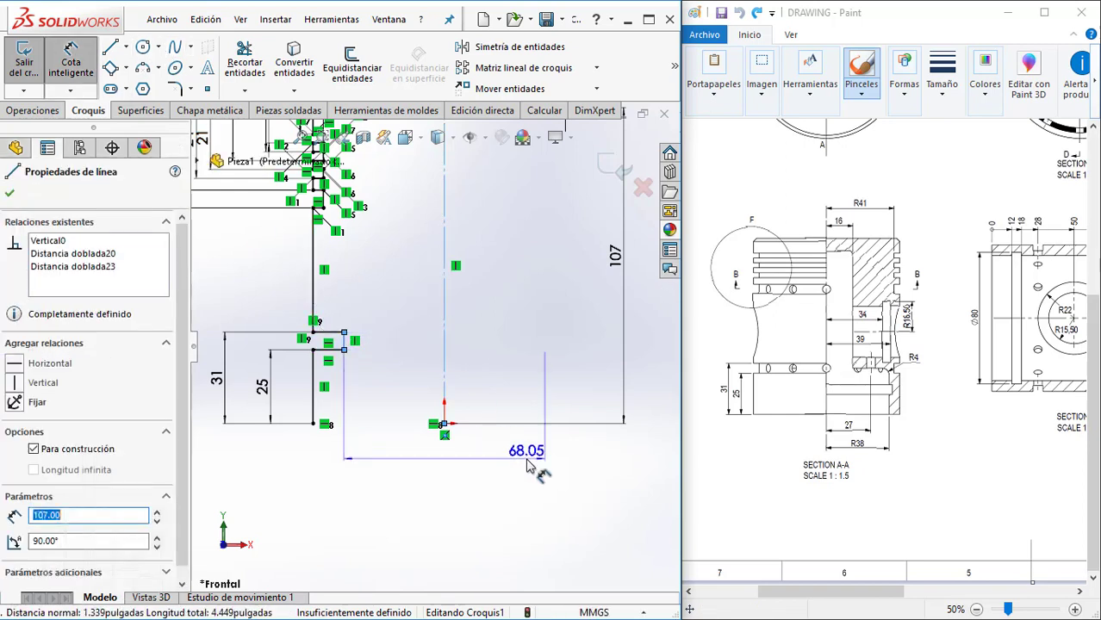
{"action": "left_click", "coordinate": [527, 465]}
{"action": "type", "text": "80"}
{"action": "key", "text": "Return"}
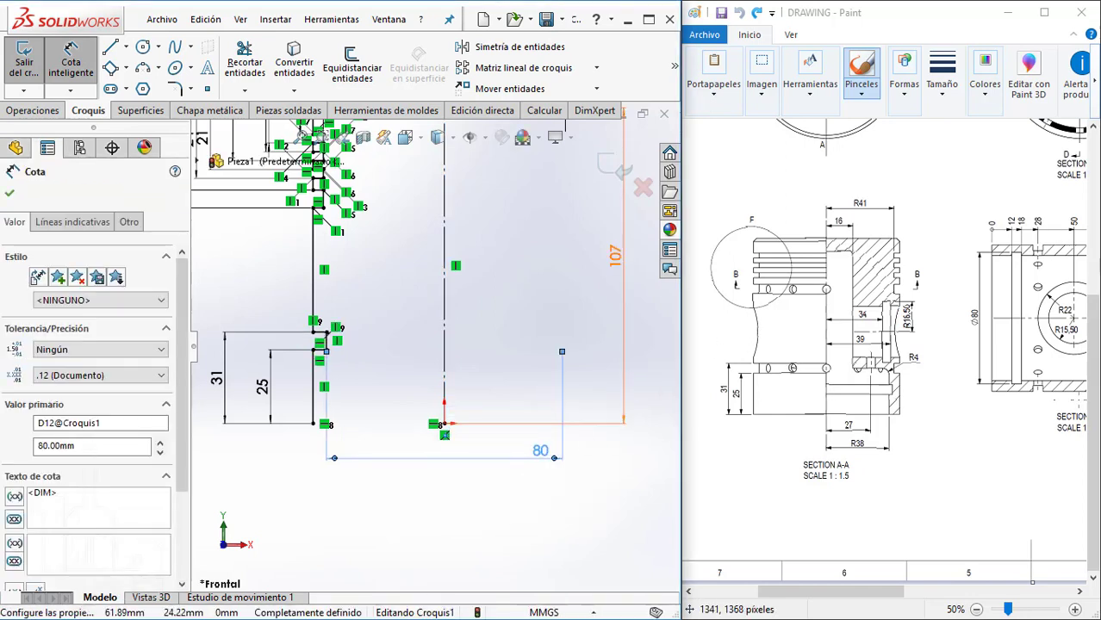
{"action": "left_click_drag", "start_coordinate": [986, 310], "coordinate": [941, 312]}
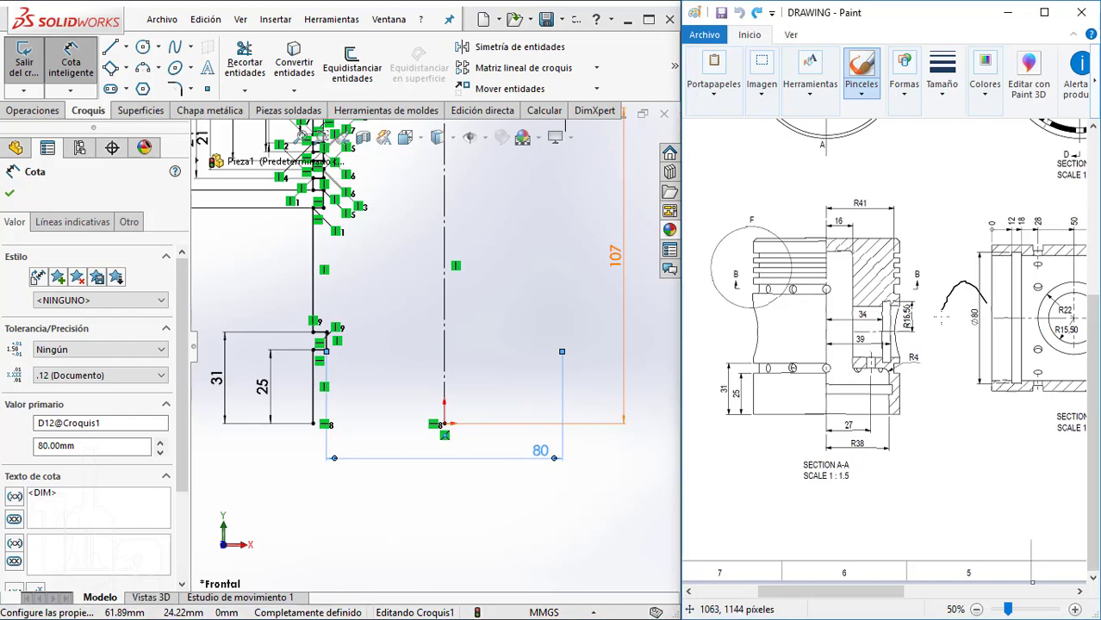
{"action": "left_click", "coordinate": [449, 504]}
{"action": "key", "text": "Escape"}
- Sketch the inner wall: short bottom segment, vertical wall, notch, tall wall, and top line to the centerline
{"action": "key", "text": "f"}
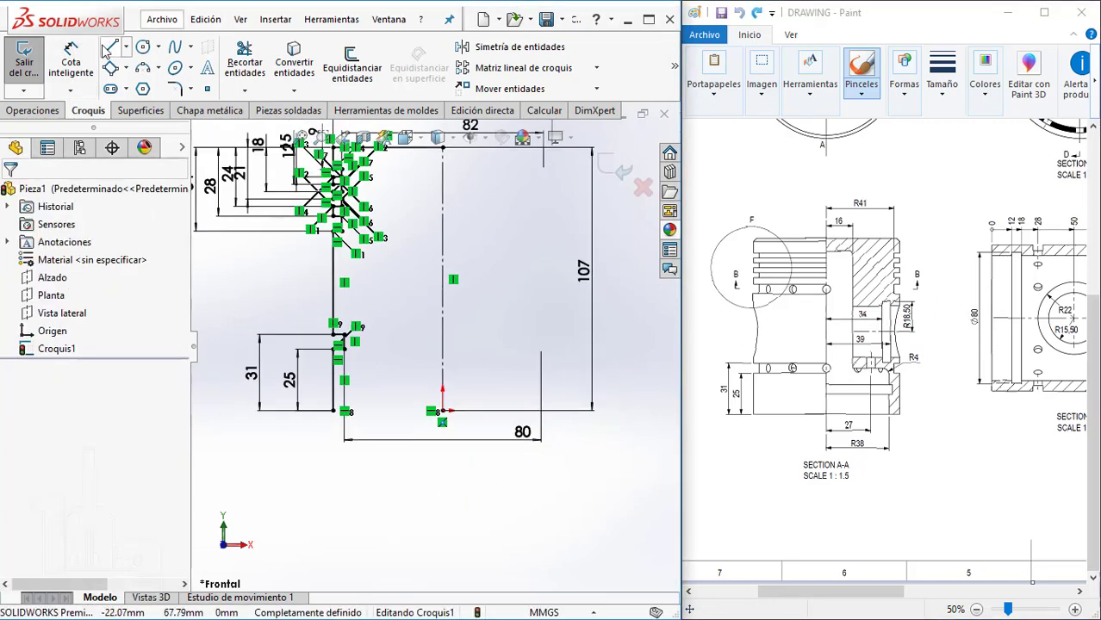
{"action": "left_click", "coordinate": [110, 46]}
{"action": "scroll", "coordinate": [340, 415], "scroll_direction": "down", "scroll_amount": 2}
{"action": "left_click", "coordinate": [342, 416]}
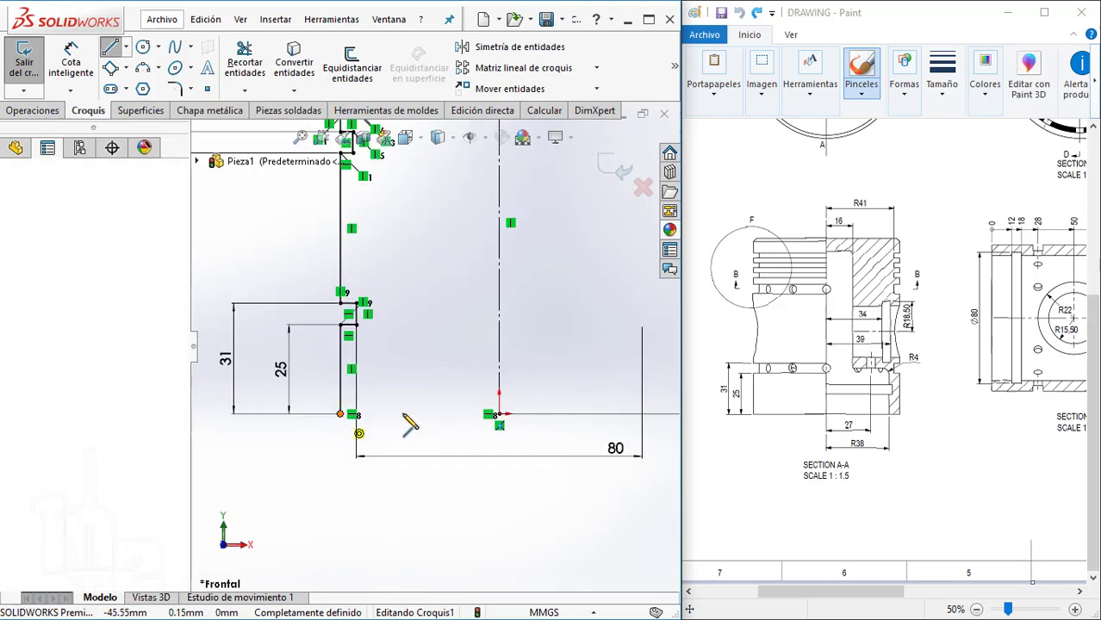
{"action": "left_click", "coordinate": [403, 415]}
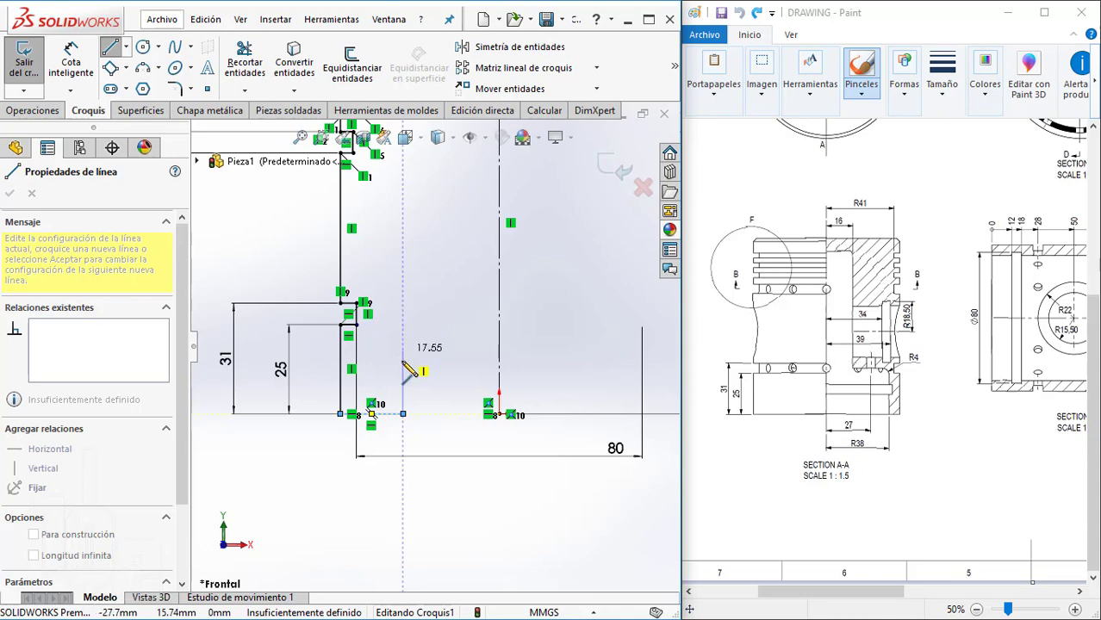
{"action": "scroll", "coordinate": [411, 372], "scroll_direction": "down", "scroll_amount": 2}
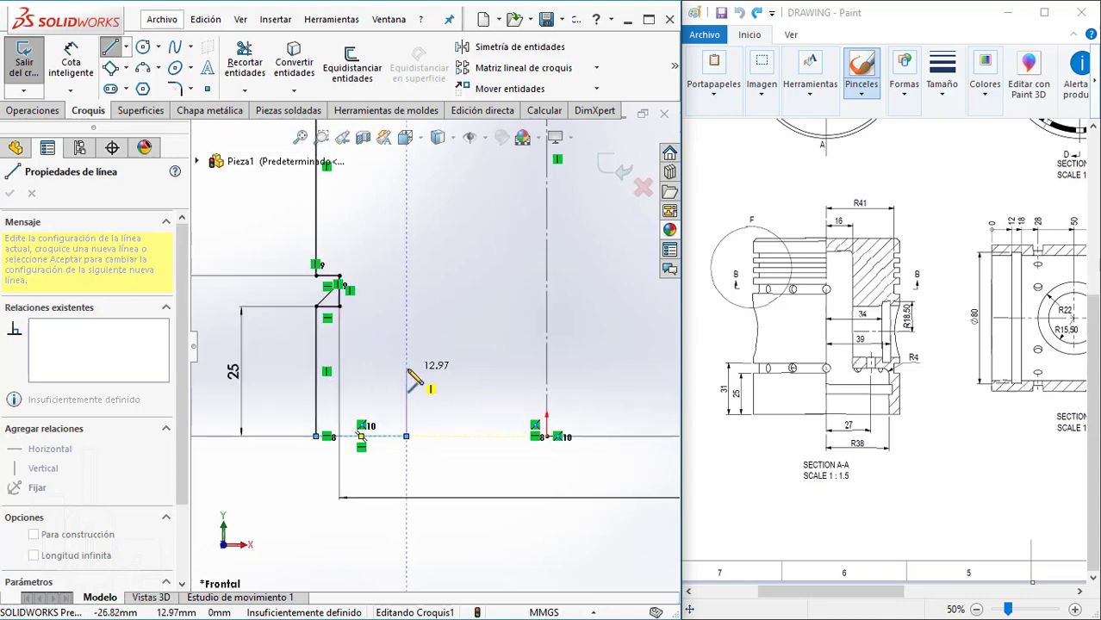
{"action": "left_click", "coordinate": [408, 369]}
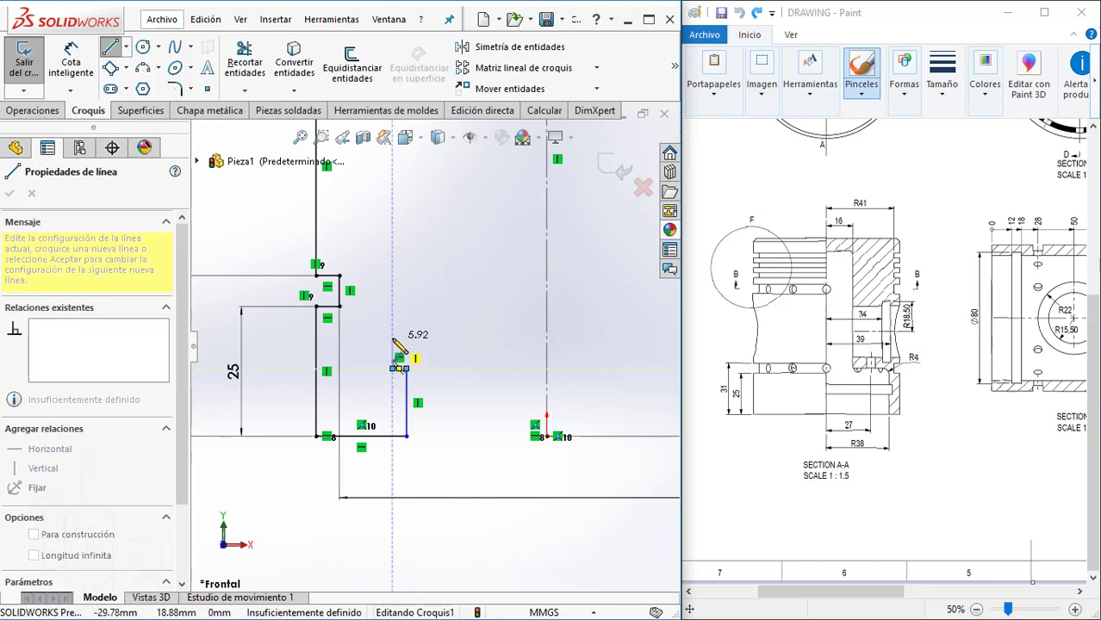
{"action": "left_click", "coordinate": [393, 339]}
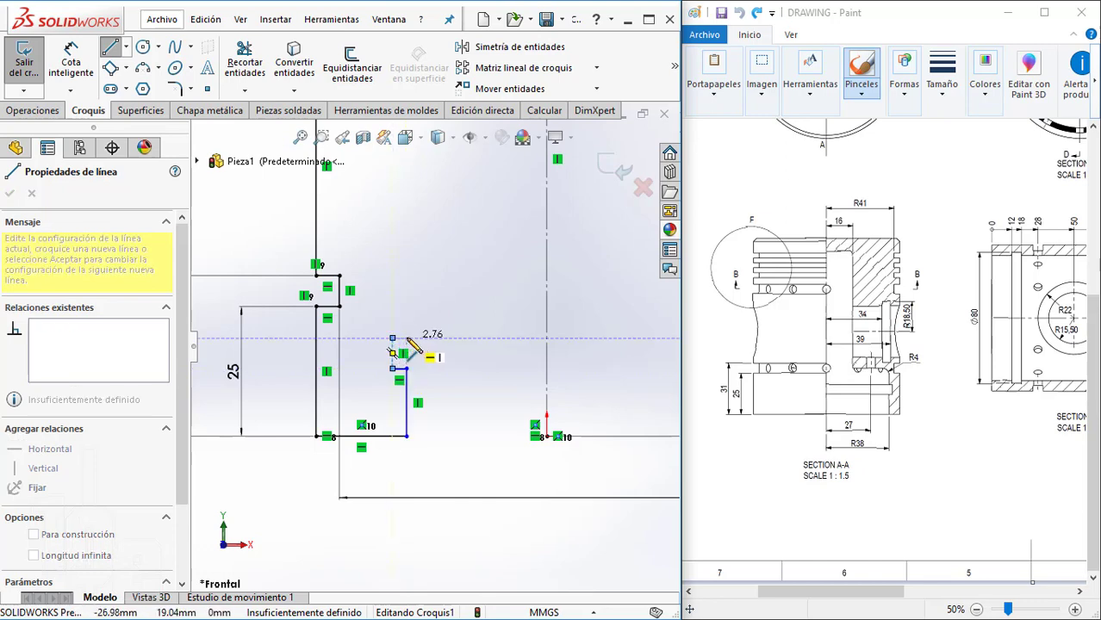
{"action": "scroll", "coordinate": [421, 172], "scroll_direction": "up", "scroll_amount": 1}
{"action": "scroll", "coordinate": [428, 209], "scroll_direction": "up", "scroll_amount": 1}
{"action": "scroll", "coordinate": [429, 207], "scroll_direction": "up", "scroll_amount": 1}
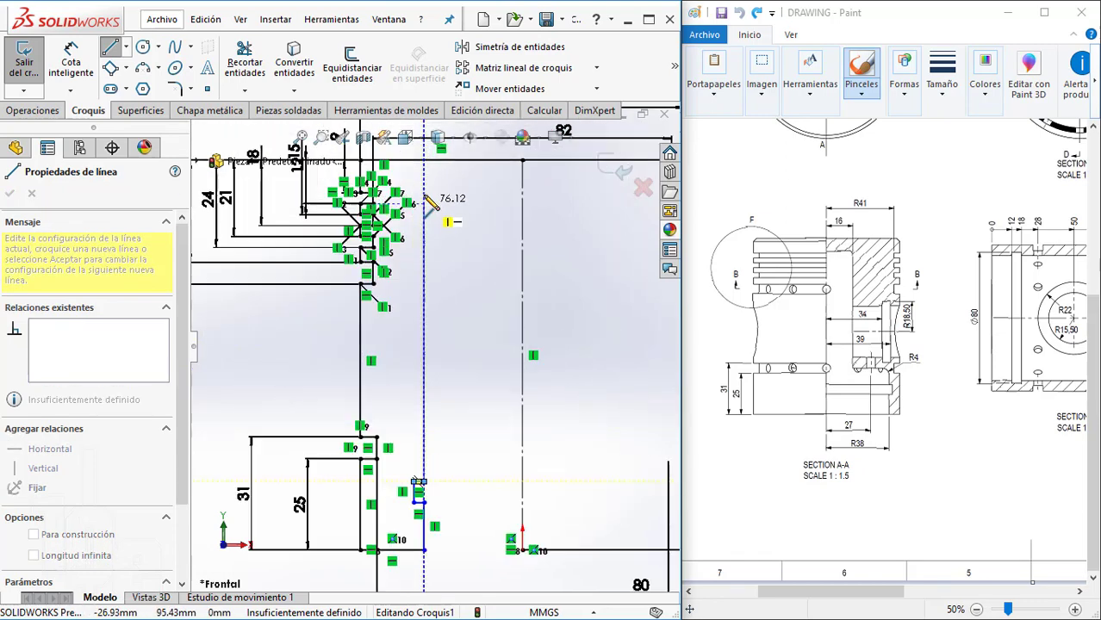
{"action": "scroll", "coordinate": [428, 207], "scroll_direction": "down", "scroll_amount": 2}
{"action": "left_click", "coordinate": [424, 195]}
{"action": "double_click", "coordinate": [543, 194]}
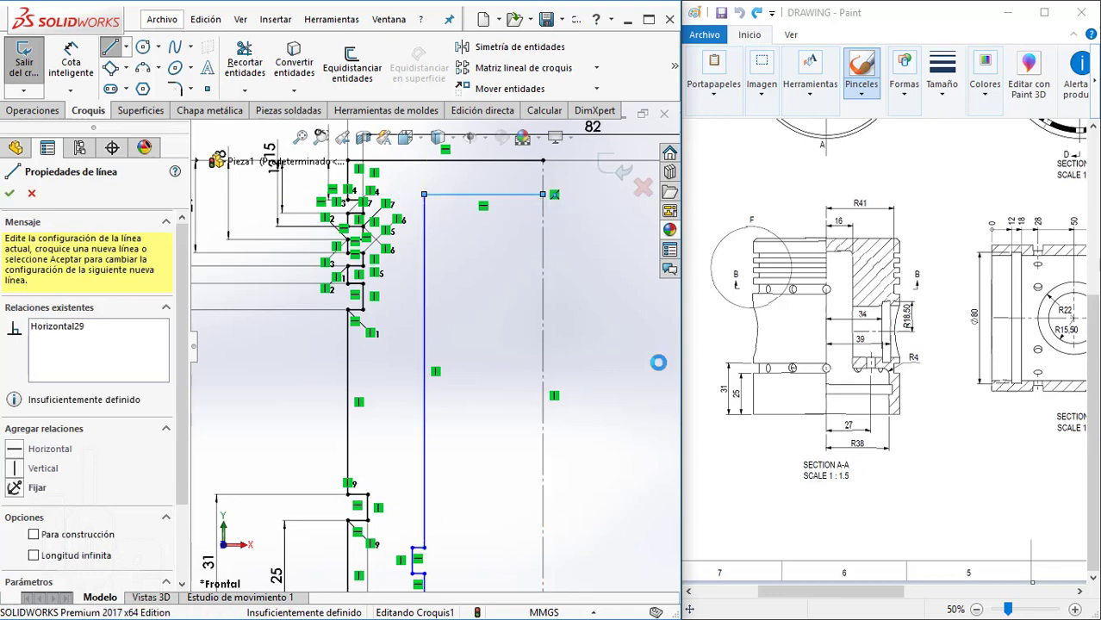
- Dimension the inner notch line across the centerline as a 59.56 diameter
{"action": "left_click_drag", "start_coordinate": [884, 592], "coordinate": [963, 594]}
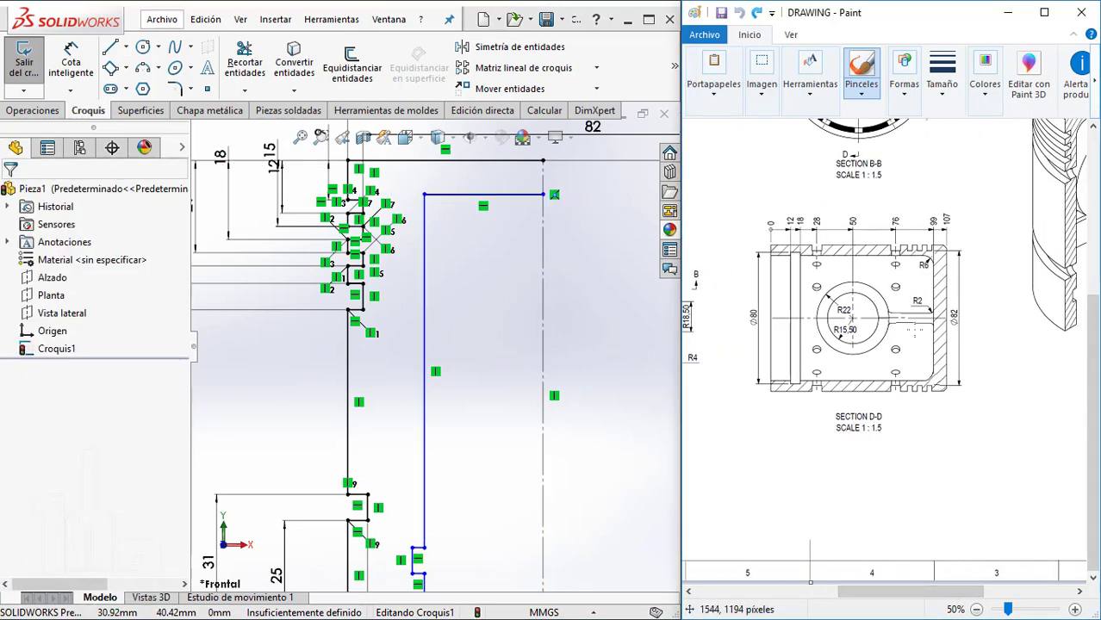
{"action": "scroll", "coordinate": [791, 308], "scroll_direction": "up", "scroll_amount": 1, "text": "ctrl"}
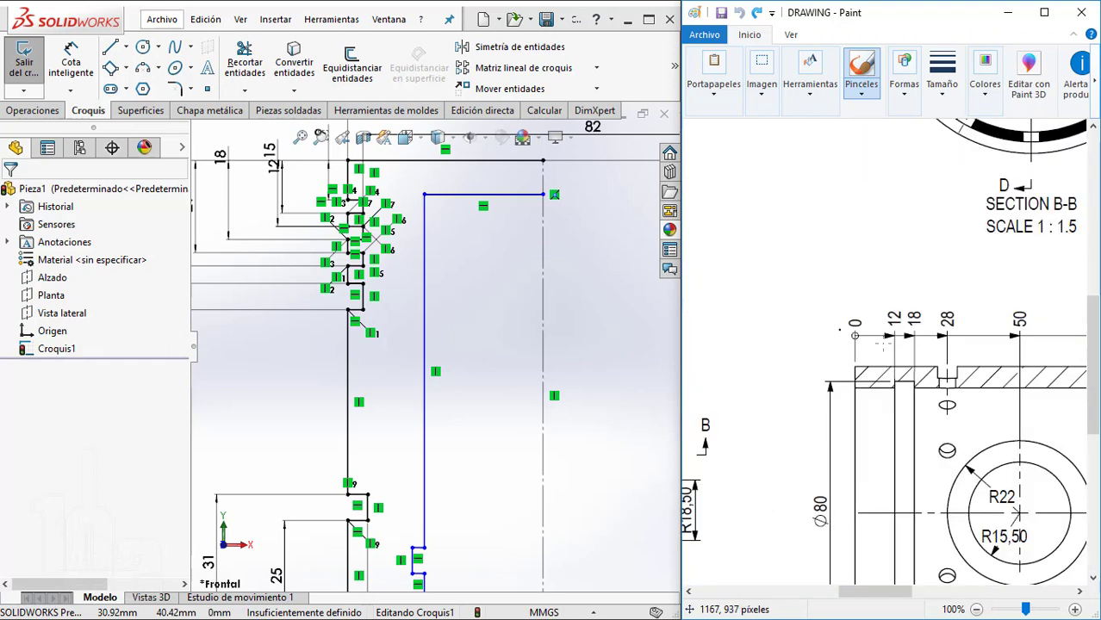
{"action": "scroll", "coordinate": [927, 376], "scroll_direction": "down", "scroll_amount": 3}
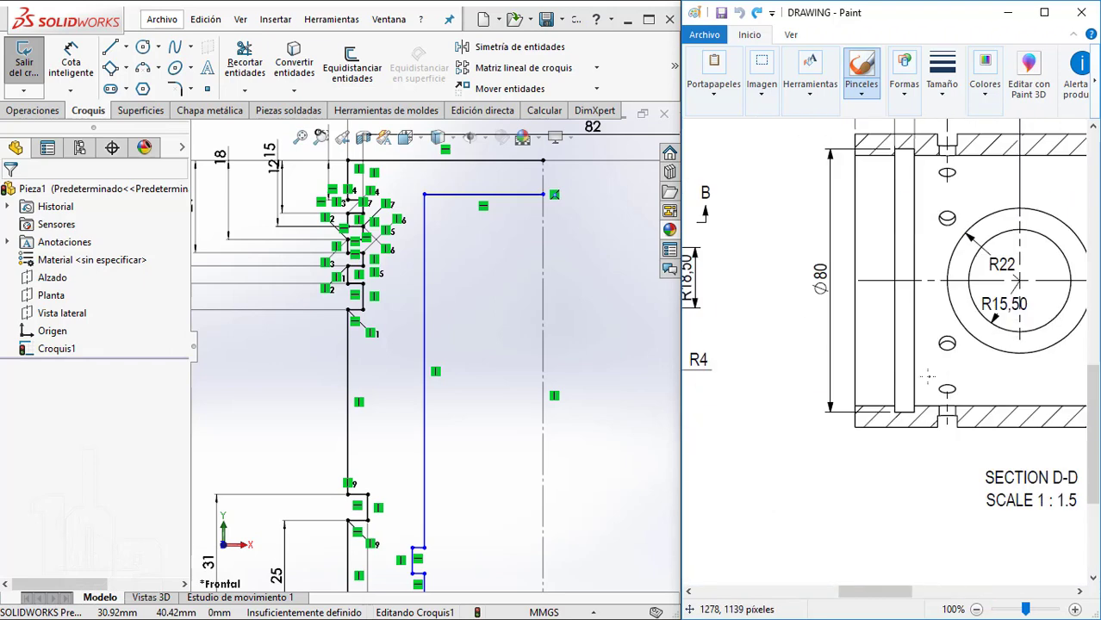
{"action": "left_click", "coordinate": [71, 64]}
{"action": "scroll", "coordinate": [401, 381], "scroll_direction": "down", "scroll_amount": 3}
{"action": "scroll", "coordinate": [452, 517], "scroll_direction": "down", "scroll_amount": 1}
{"action": "scroll", "coordinate": [435, 474], "scroll_direction": "down", "scroll_amount": 1}
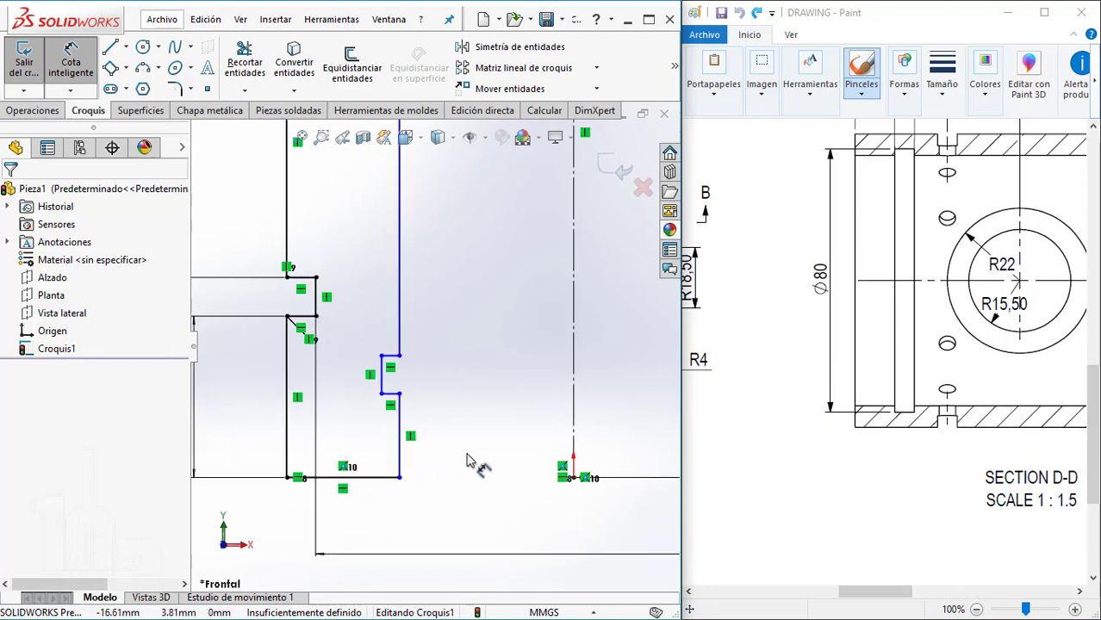
{"action": "scroll", "coordinate": [463, 459], "scroll_direction": "down", "scroll_amount": 1}
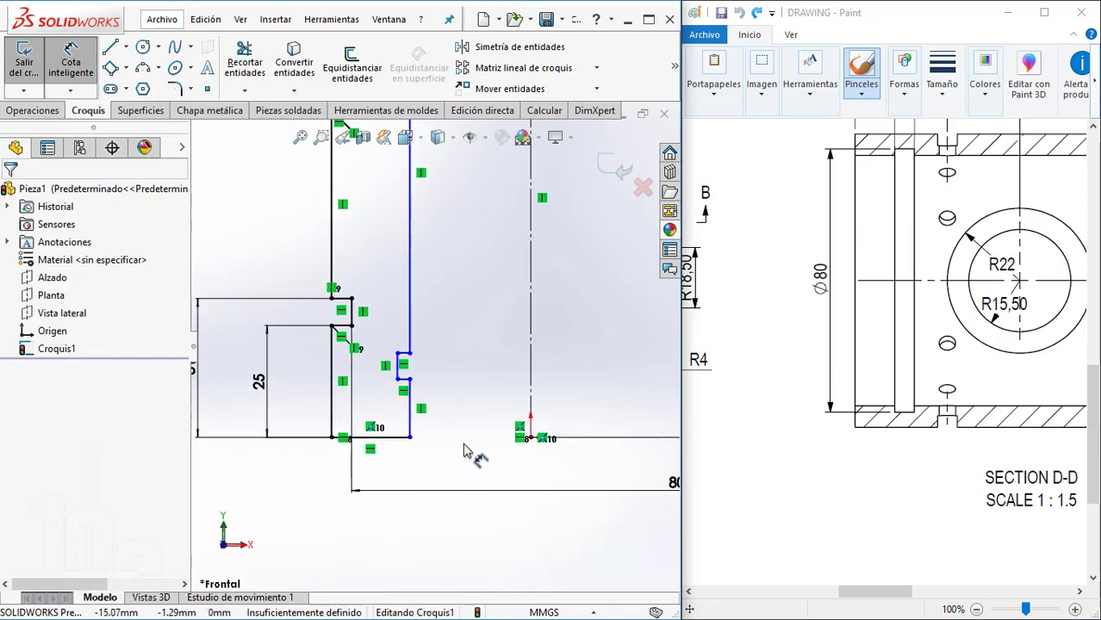
{"action": "left_click", "coordinate": [405, 379]}
{"action": "left_click", "coordinate": [529, 370]}
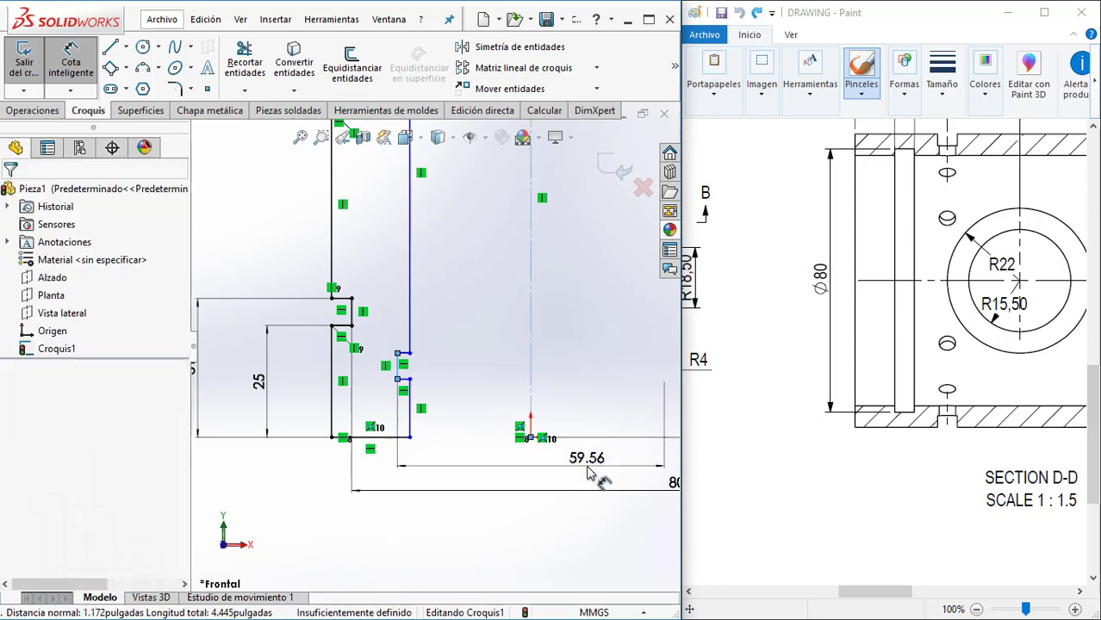
{"action": "left_click", "coordinate": [588, 473]}
{"action": "key", "text": "Return"}
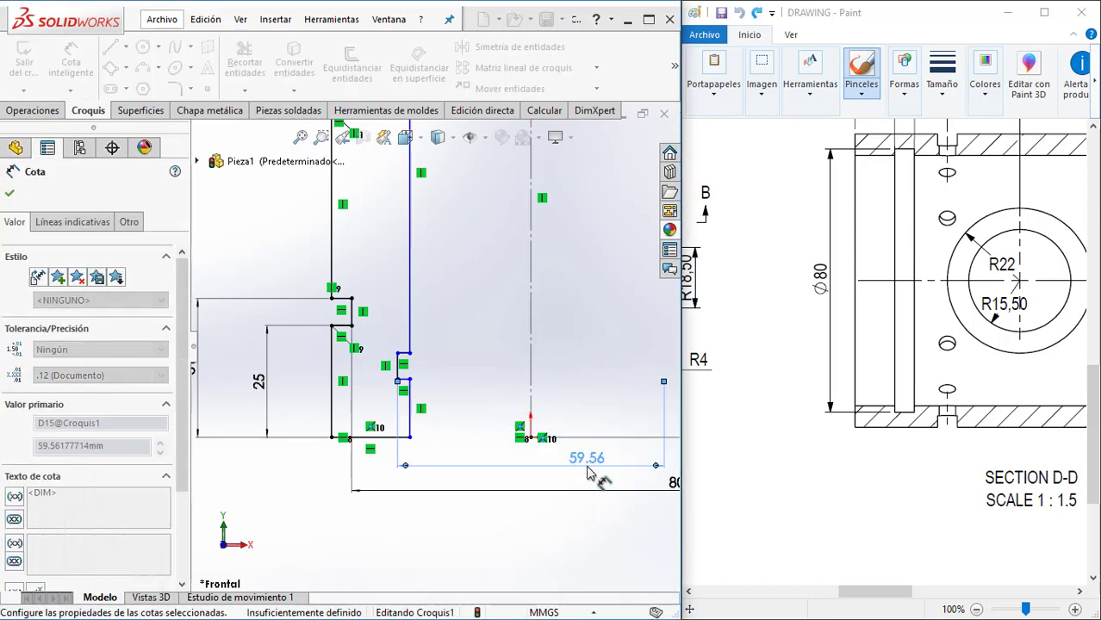
{"action": "left_click", "coordinate": [369, 344]}
- Move the lower 80 dimension down and delete the duplicate 80 dimension
{"action": "scroll", "coordinate": [373, 328], "scroll_direction": "down", "scroll_amount": 2}
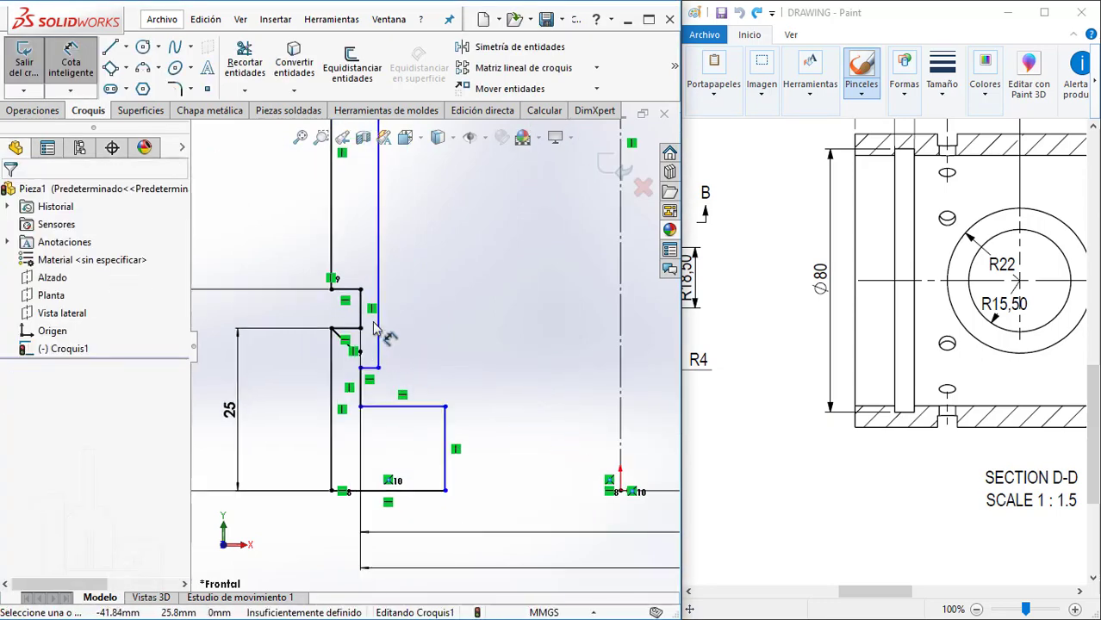
{"action": "scroll", "coordinate": [430, 270], "scroll_direction": "up", "scroll_amount": 2}
{"action": "scroll", "coordinate": [438, 253], "scroll_direction": "up", "scroll_amount": 1}
{"action": "scroll", "coordinate": [460, 405], "scroll_direction": "up", "scroll_amount": 1}
{"action": "scroll", "coordinate": [456, 410], "scroll_direction": "up", "scroll_amount": 1}
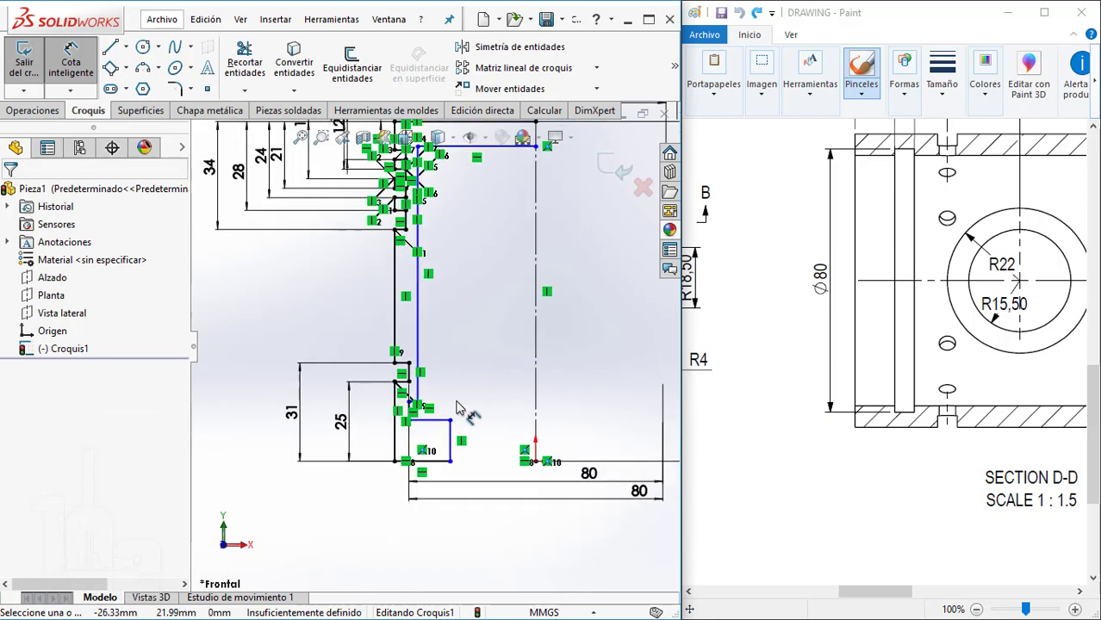
{"action": "key", "text": "Escape"}
{"action": "left_click_drag", "start_coordinate": [560, 478], "coordinate": [435, 306]}
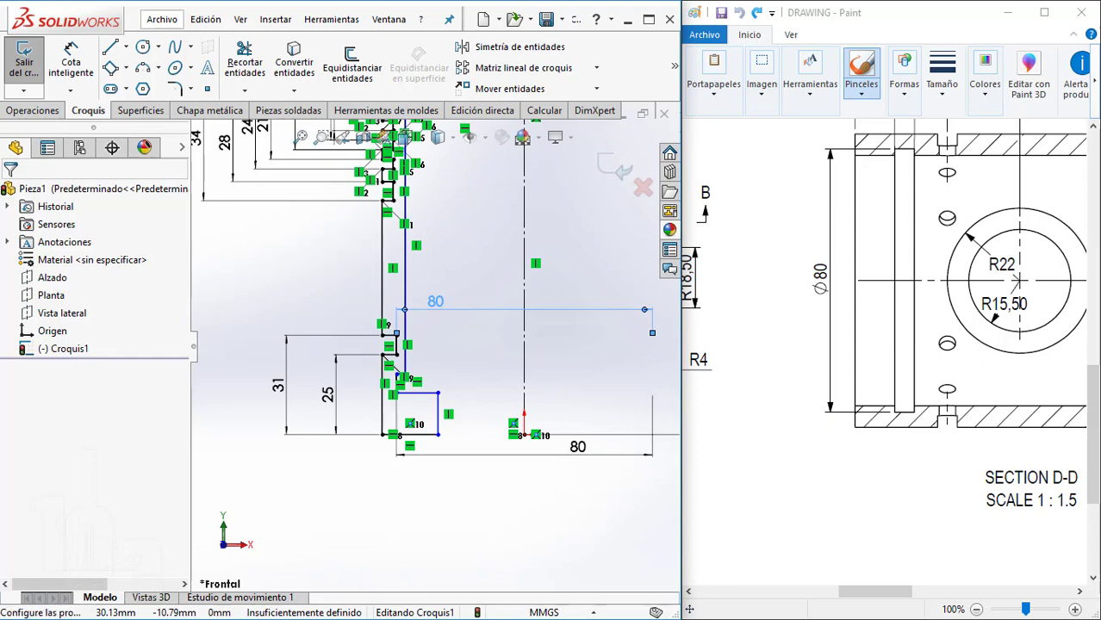
{"action": "scroll", "coordinate": [418, 362], "scroll_direction": "down", "scroll_amount": 3}
{"action": "key", "text": "Escape"}
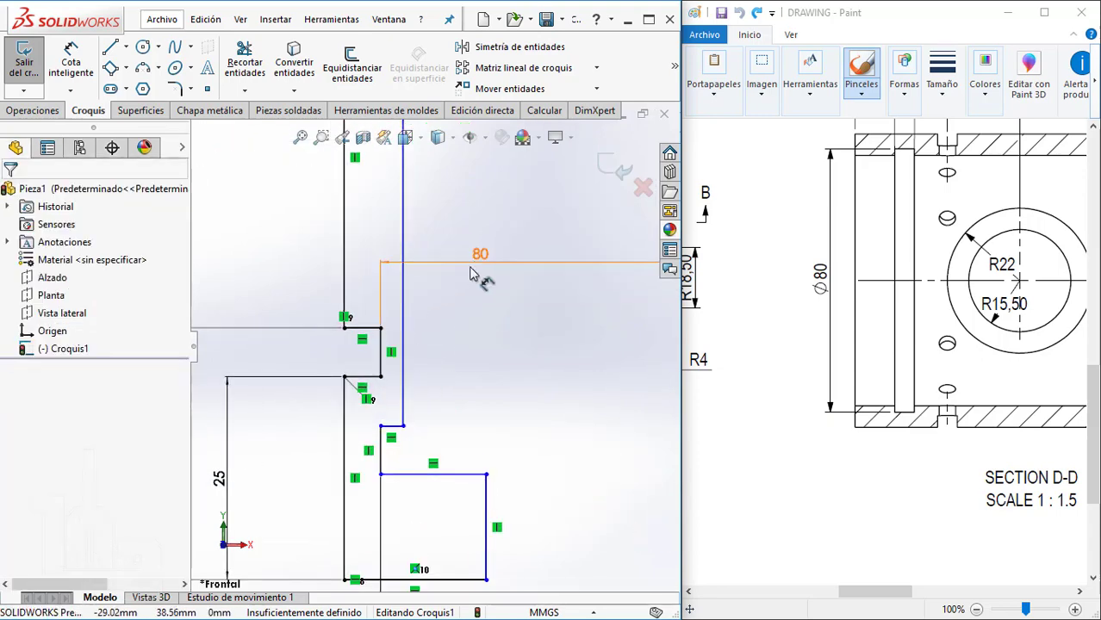
{"action": "left_click", "coordinate": [474, 268]}
{"action": "key", "text": "Delete"}
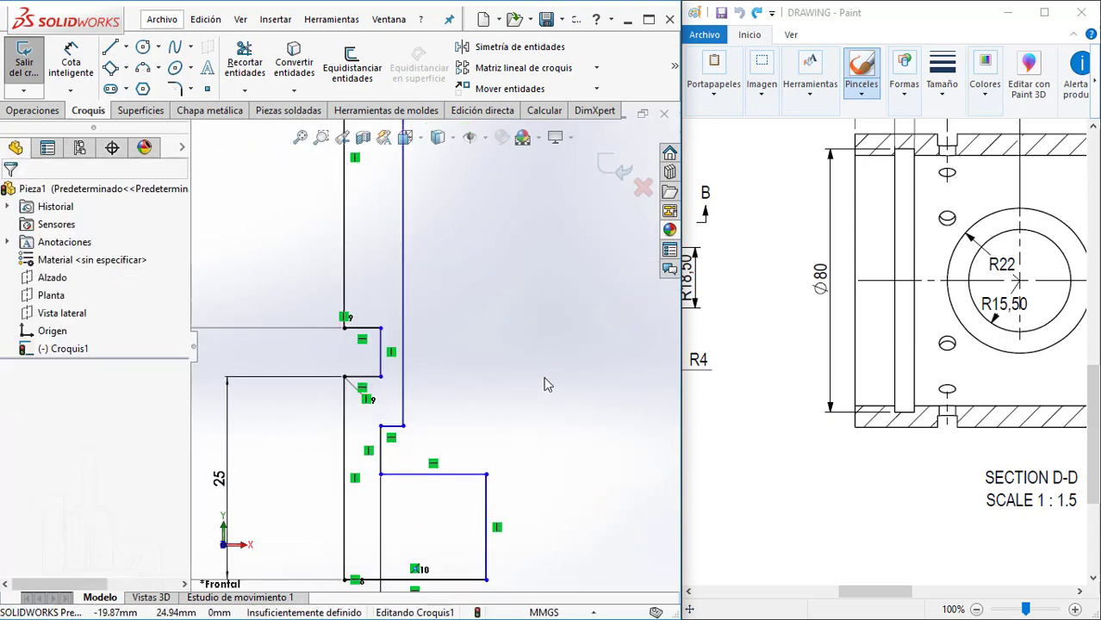
{"action": "scroll", "coordinate": [496, 310], "scroll_direction": "up", "scroll_amount": 2}
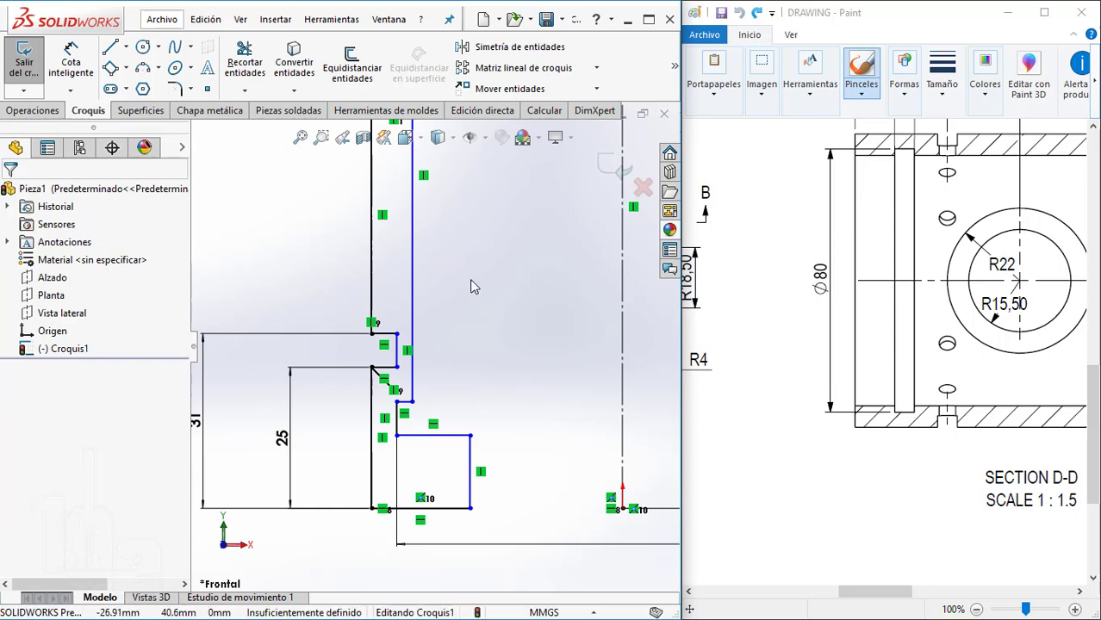
{"action": "left_click_drag", "start_coordinate": [829, 234], "coordinate": [828, 251]}
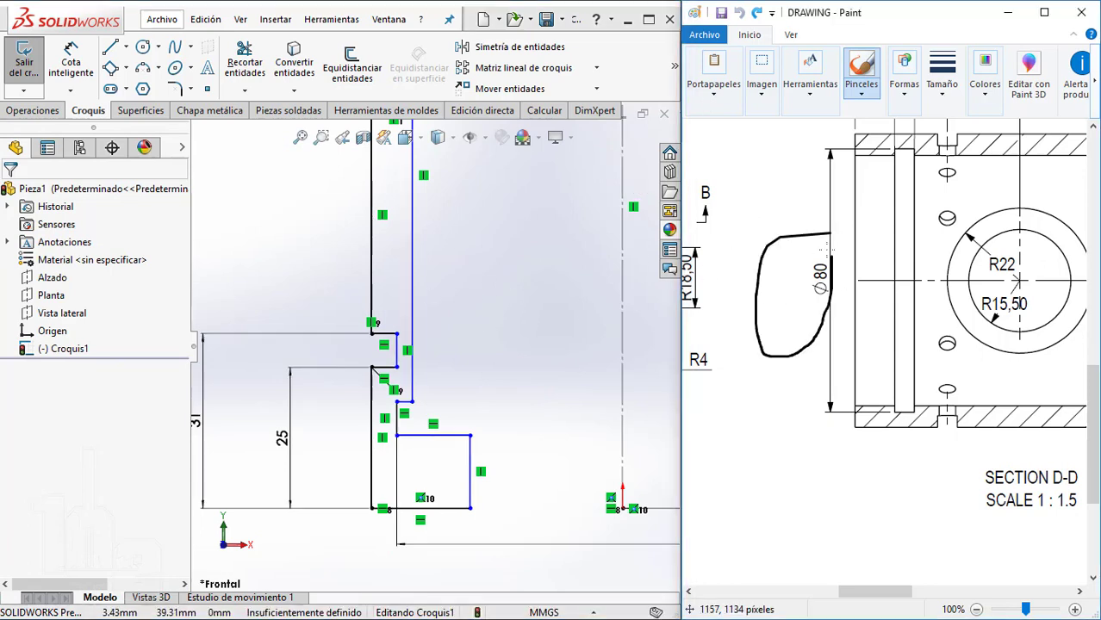
{"action": "key", "text": "ctrl+z"}
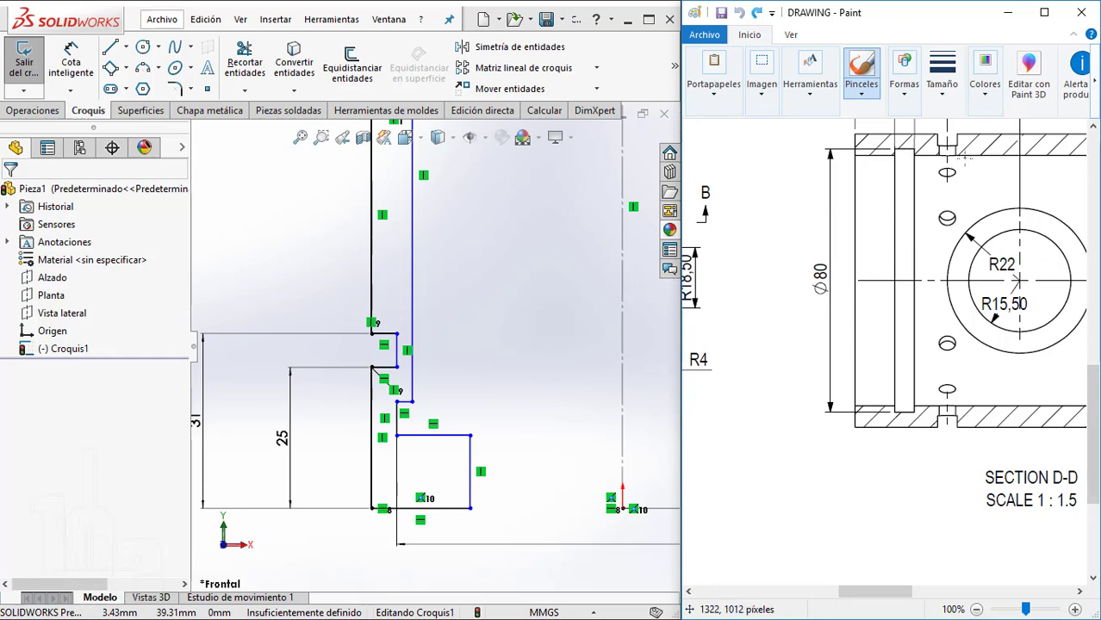
{"action": "scroll", "coordinate": [965, 158], "scroll_direction": "up", "scroll_amount": 1, "text": "ctrl"}
{"action": "mouse_move", "coordinate": [852, 591]}
{"action": "left_mouse_down"}
{"action": "mouse_move", "coordinate": [944, 589]}
{"action": "mouse_move", "coordinate": [879, 591]}
{"action": "left_mouse_up"}
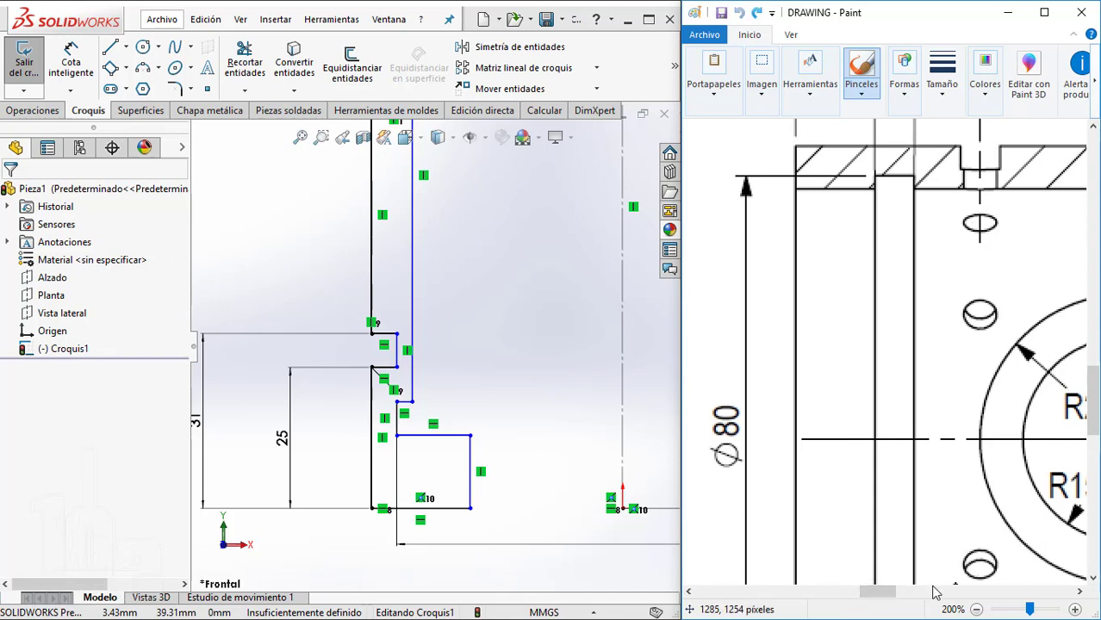
{"action": "left_click_drag", "start_coordinate": [890, 599], "coordinate": [914, 598]}
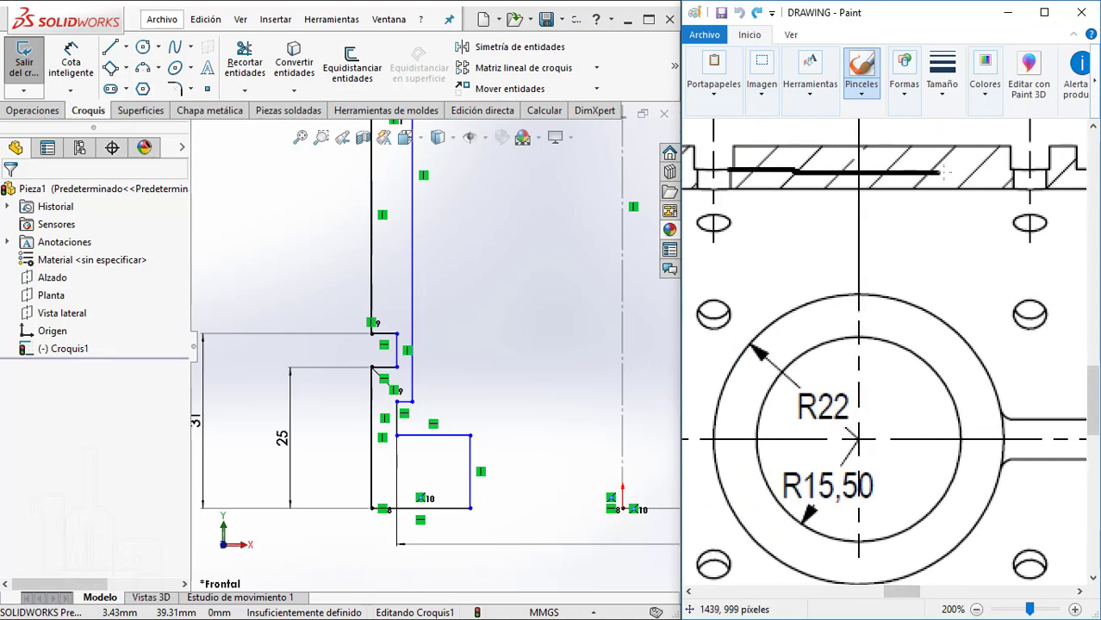
{"action": "left_click_drag", "start_coordinate": [946, 172], "coordinate": [1018, 170]}
{"action": "key", "text": "ctrl+z"}
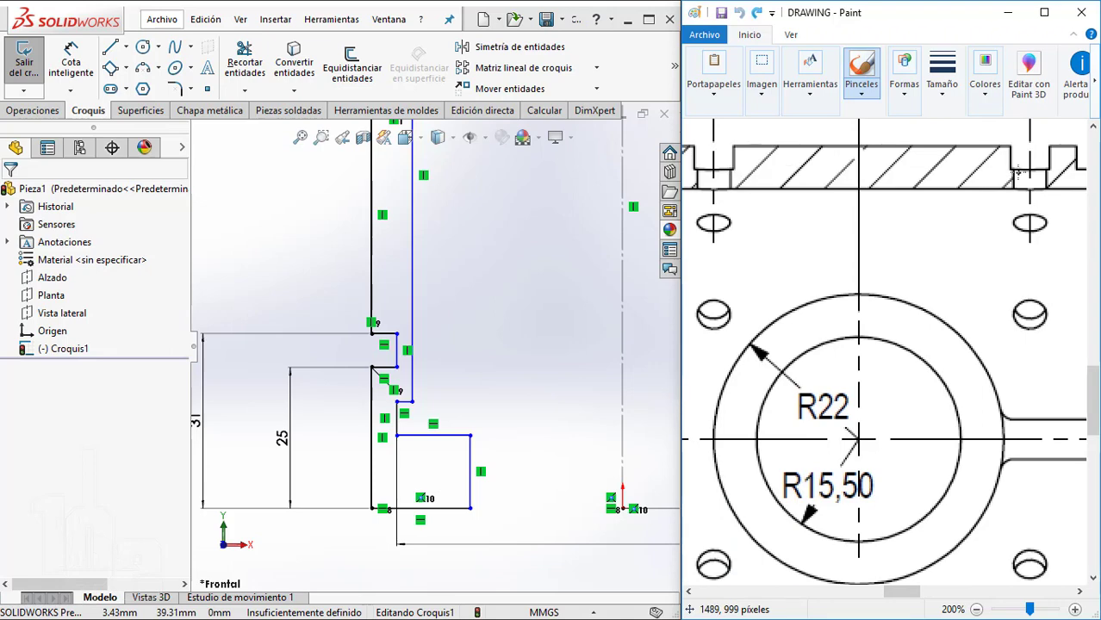
{"action": "scroll", "coordinate": [902, 325], "scroll_direction": "down", "scroll_amount": 1, "text": "ctrl"}
{"action": "left_click", "coordinate": [437, 362]}
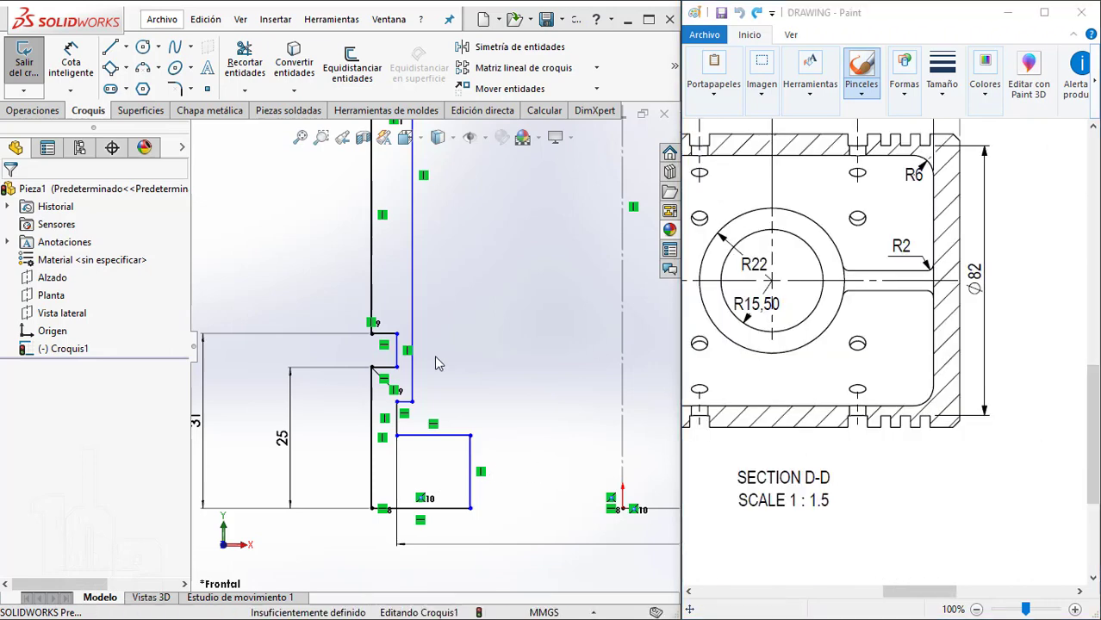
{"action": "left_click", "coordinate": [399, 342]}
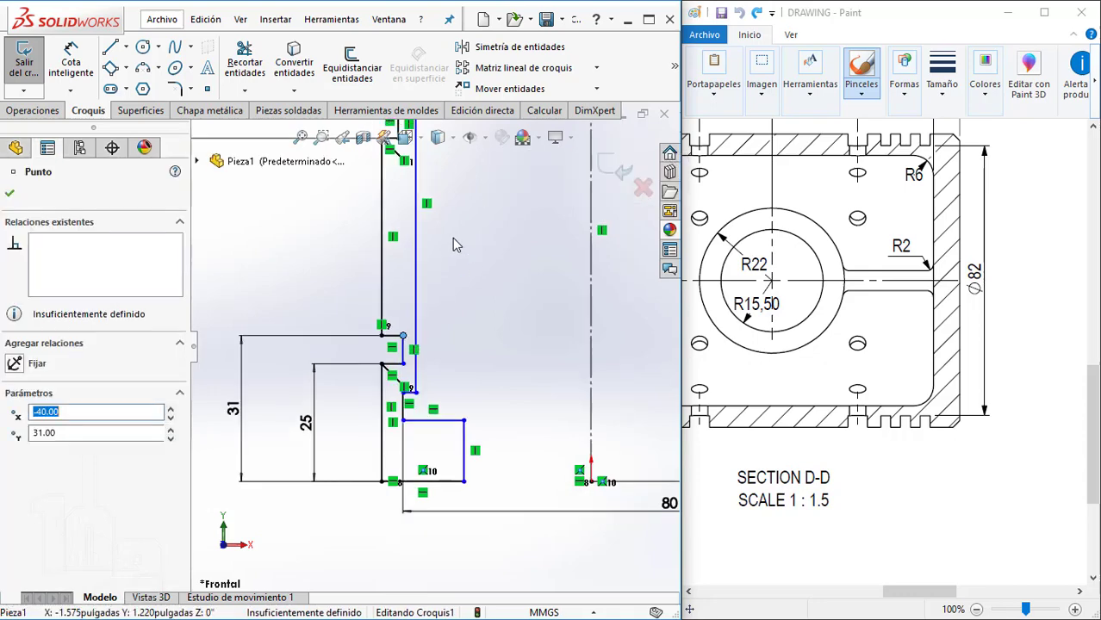
{"action": "scroll", "coordinate": [422, 237], "scroll_direction": "up", "scroll_amount": 2}
{"action": "left_click", "coordinate": [393, 233], "text": "ctrl"}
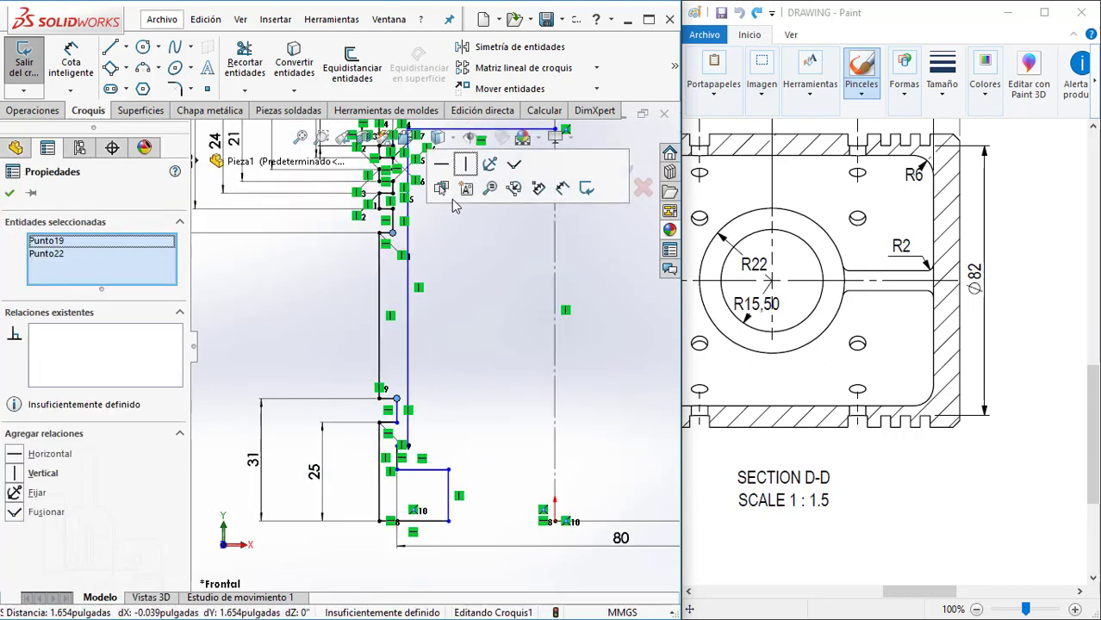
{"action": "left_click", "coordinate": [466, 288]}
{"action": "scroll", "coordinate": [432, 345], "scroll_direction": "up", "scroll_amount": 2}
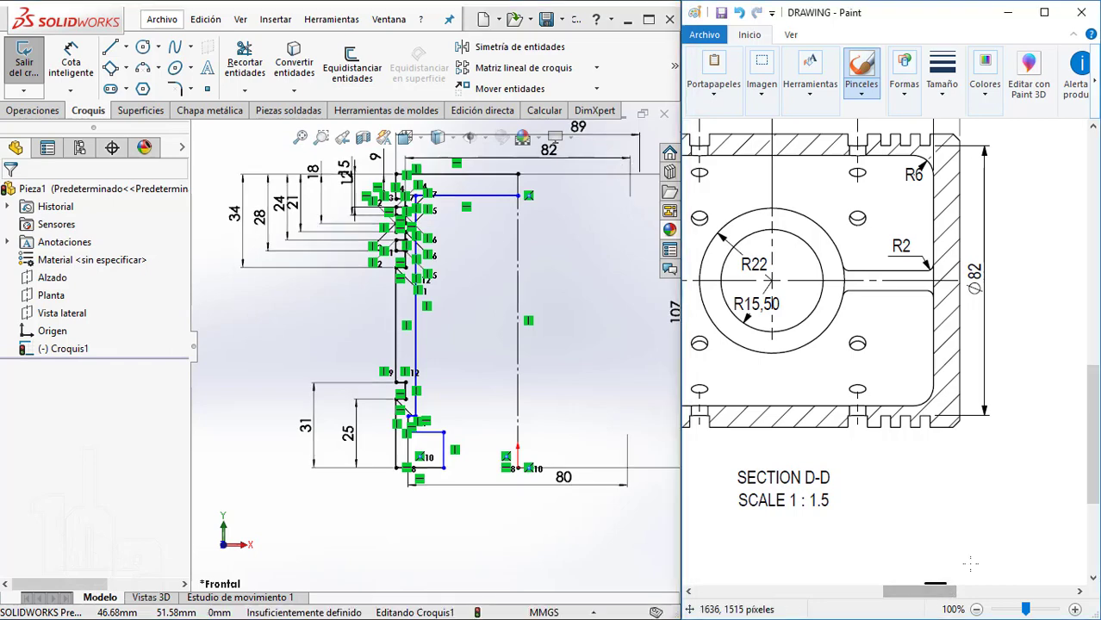
- Scroll the Paint drawing to Section A-A to show its 27 and R38 dimensions at full size
{"action": "left_click_drag", "start_coordinate": [942, 594], "coordinate": [835, 594]}
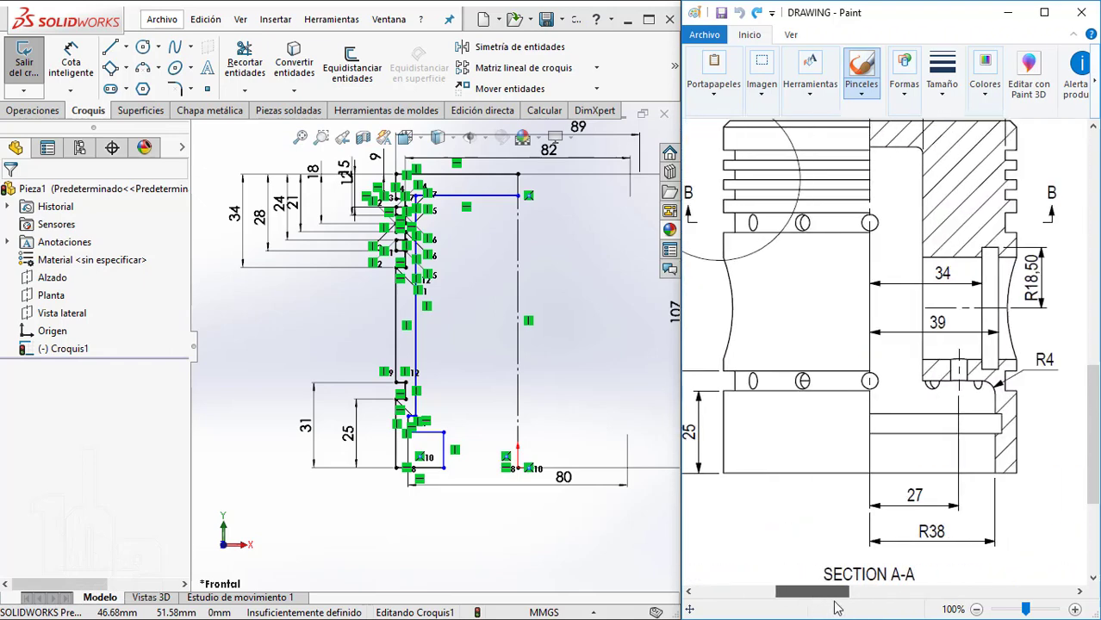
{"action": "scroll", "coordinate": [836, 551], "scroll_direction": "down", "scroll_amount": 1, "text": "ctrl"}
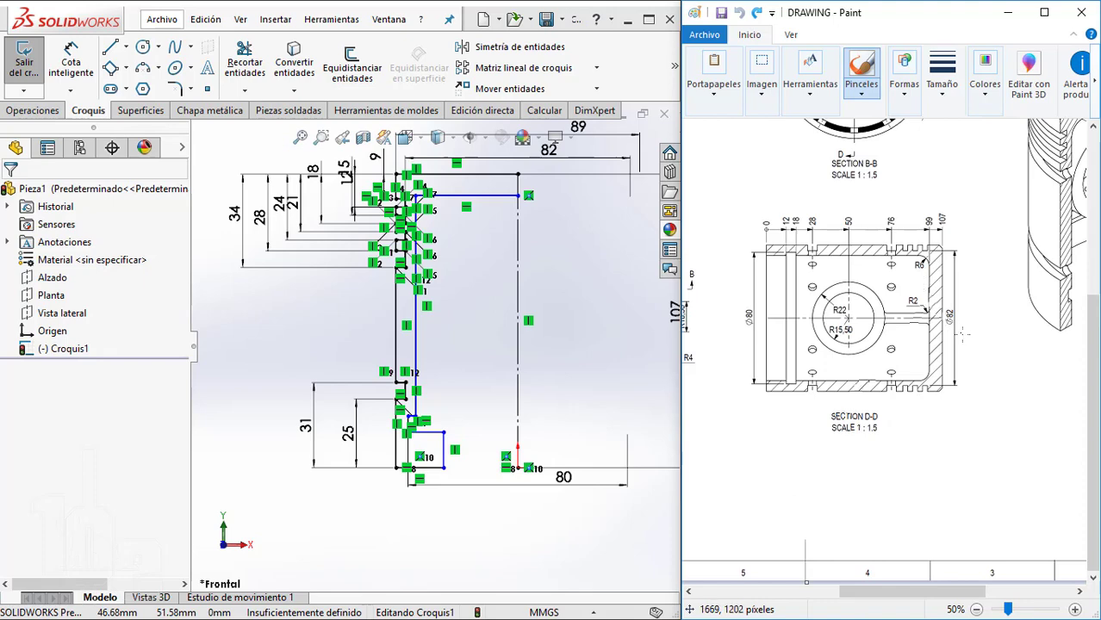
{"action": "scroll", "coordinate": [887, 345], "scroll_direction": "up", "scroll_amount": 2}
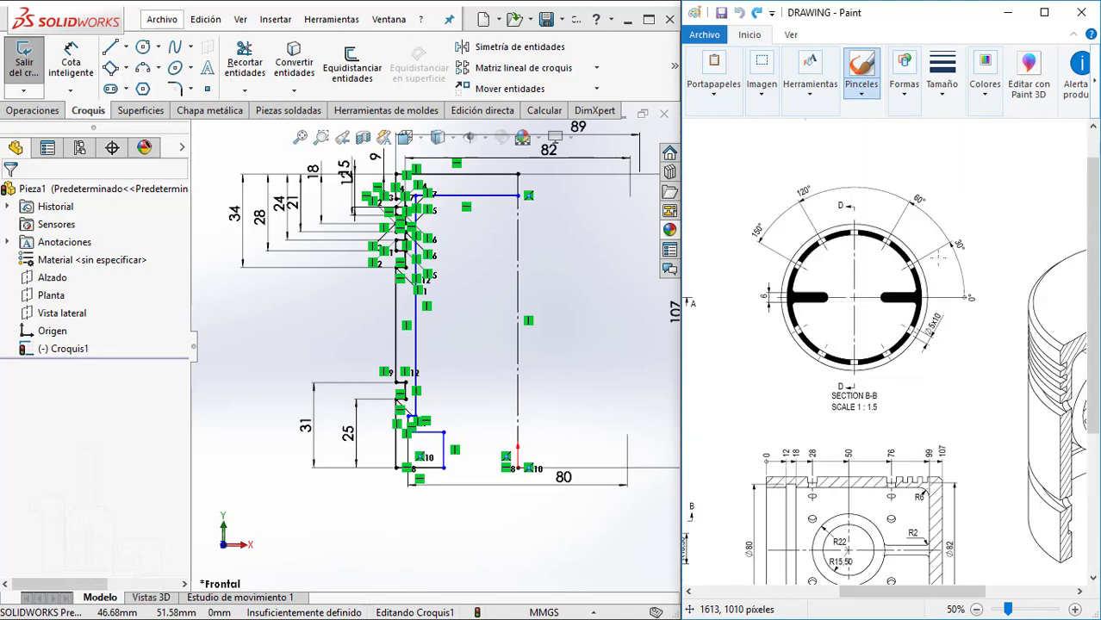
{"action": "scroll", "coordinate": [887, 345], "scroll_direction": "down", "scroll_amount": 1, "text": "ctrl"}
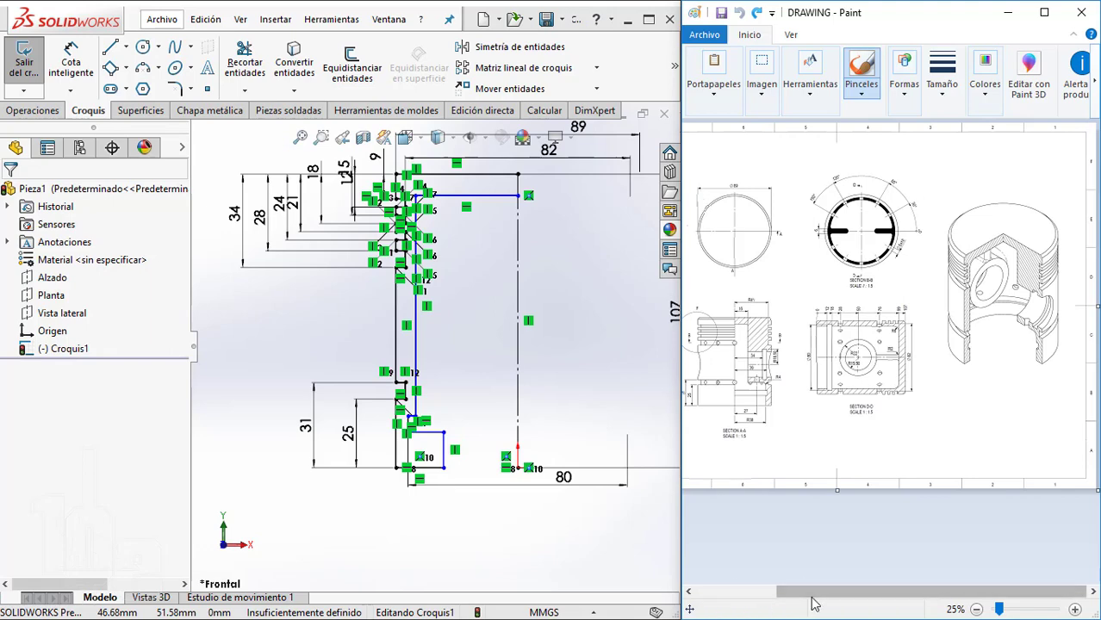
{"action": "left_click_drag", "start_coordinate": [807, 588], "coordinate": [696, 590]}
{"action": "scroll", "coordinate": [898, 375], "scroll_direction": "up", "scroll_amount": 1, "text": "ctrl"}
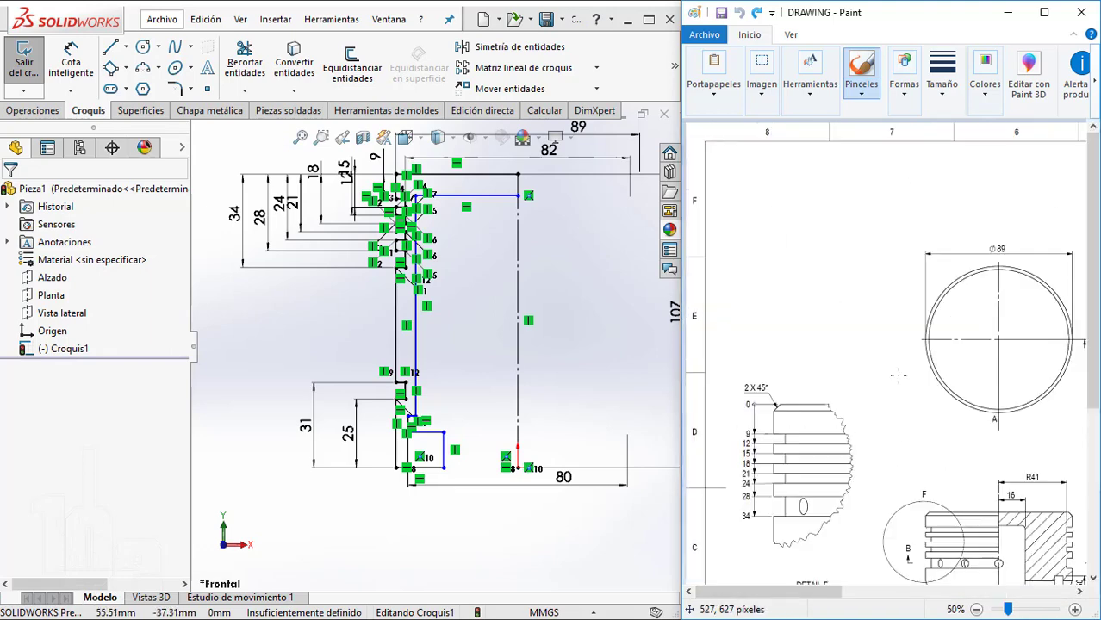
{"action": "scroll", "coordinate": [897, 376], "scroll_direction": "up", "scroll_amount": 1, "text": "ctrl"}
{"action": "scroll", "coordinate": [898, 376], "scroll_direction": "down", "scroll_amount": 5}
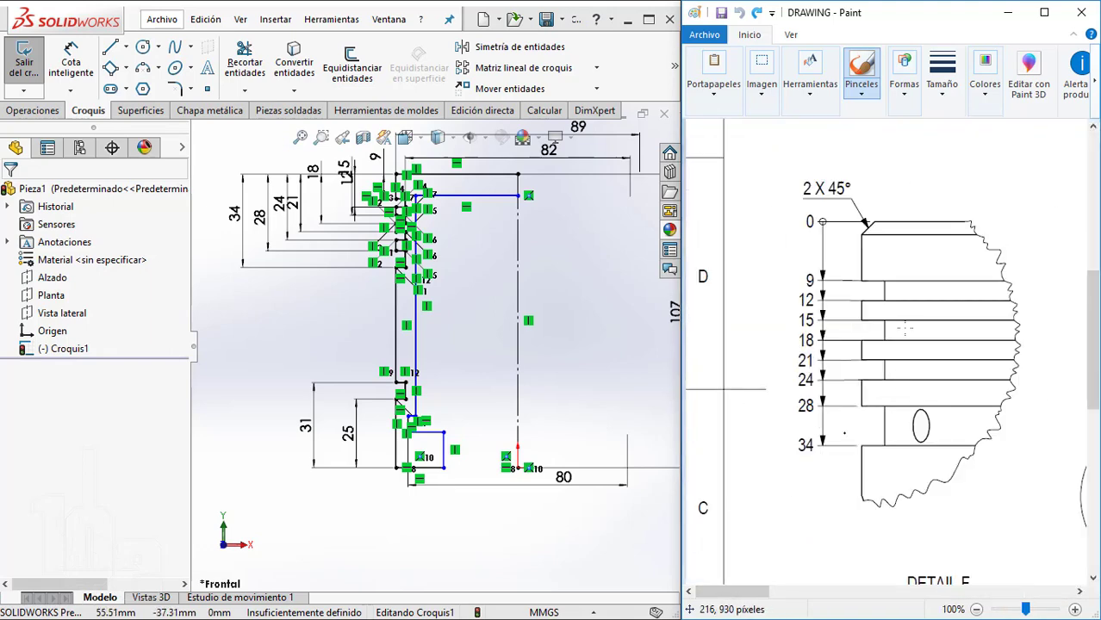
{"action": "scroll", "coordinate": [904, 328], "scroll_direction": "down", "scroll_amount": 3}
{"action": "left_click_drag", "start_coordinate": [758, 591], "coordinate": [855, 593]}
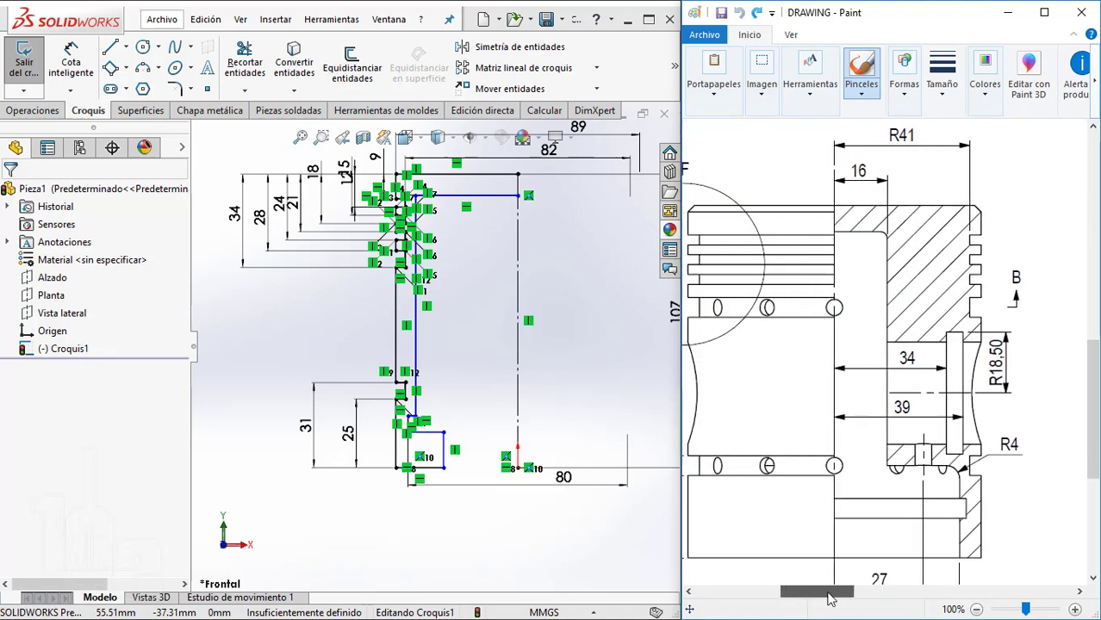
{"action": "scroll", "coordinate": [927, 353], "scroll_direction": "down", "scroll_amount": 2}
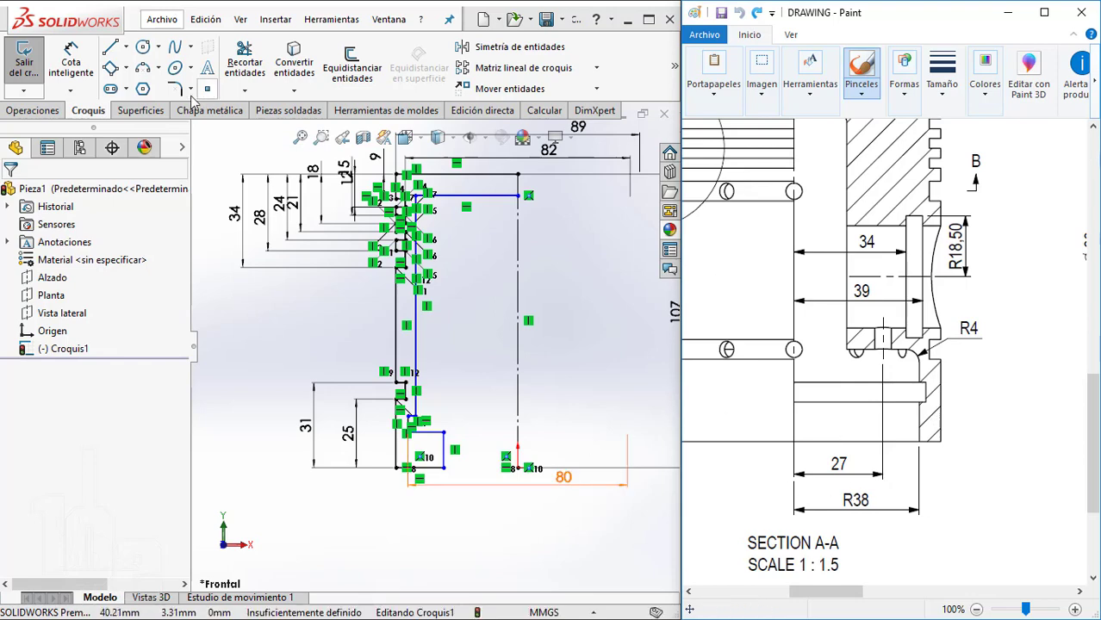
- Dimension the profile edge 38 mm from the centerline
{"action": "left_click", "coordinate": [70, 62]}
{"action": "scroll", "coordinate": [475, 482], "scroll_direction": "down", "scroll_amount": 2}
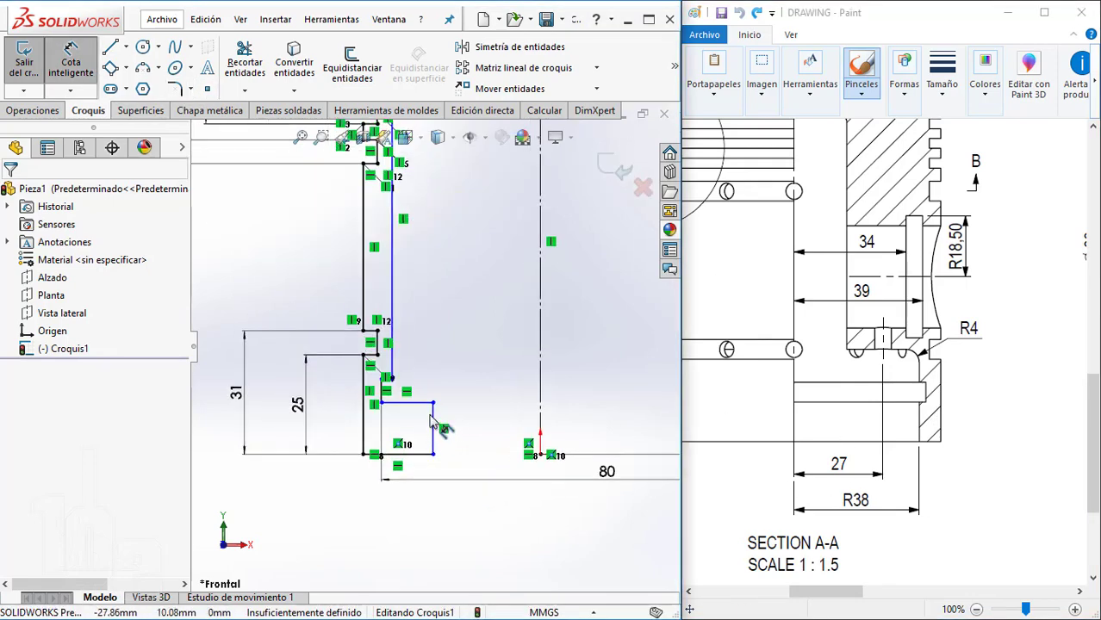
{"action": "left_click", "coordinate": [540, 422]}
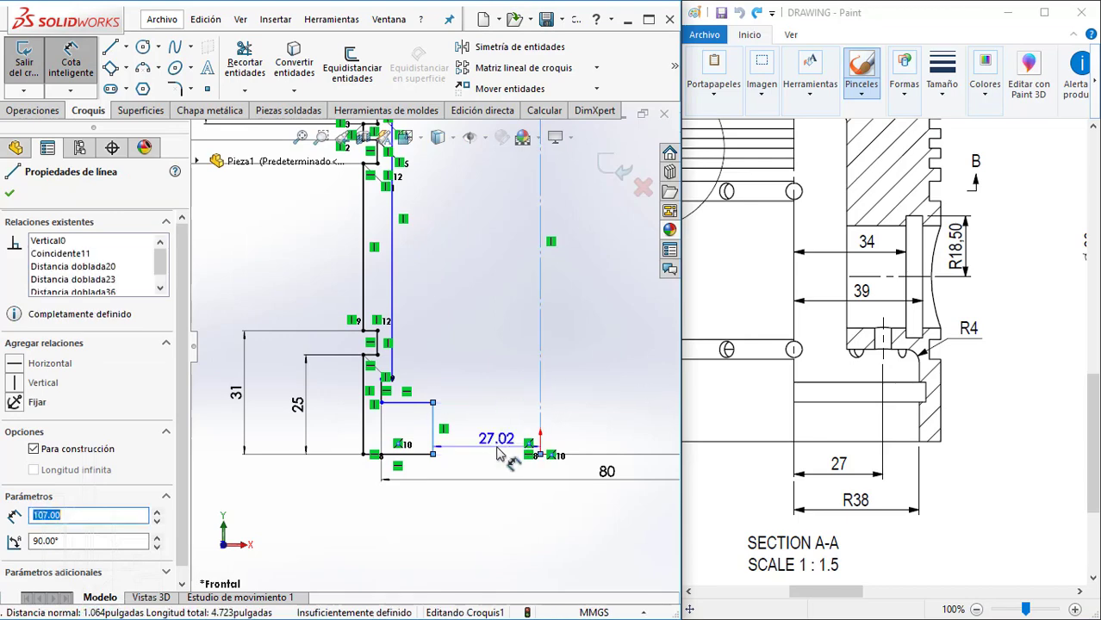
{"action": "left_click", "coordinate": [497, 454]}
{"action": "type", "text": "389"}
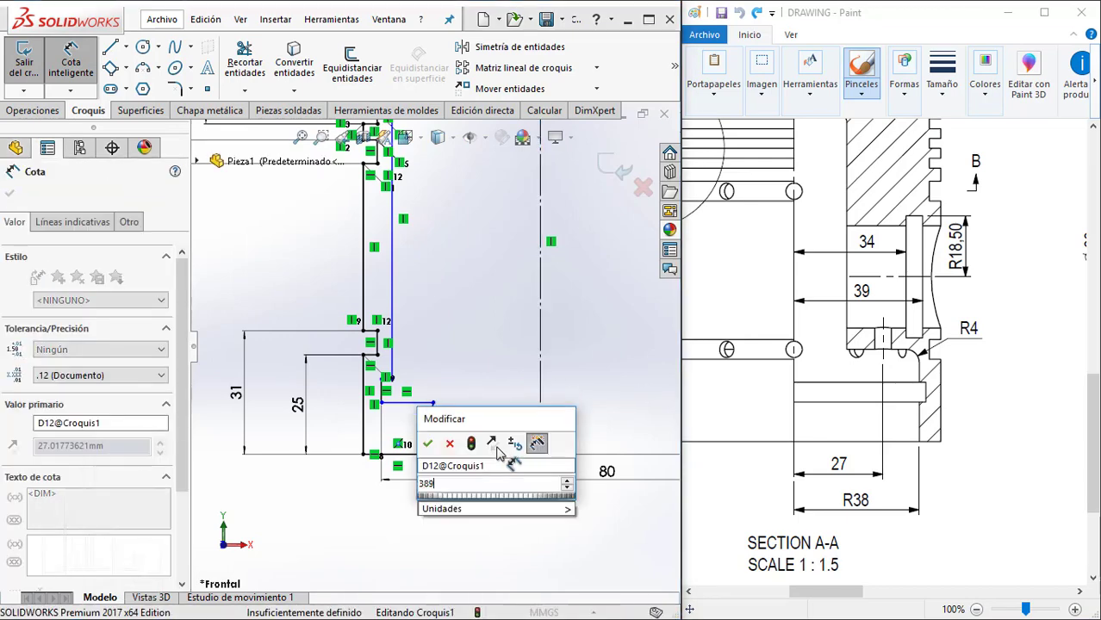
{"action": "key", "text": "BackSpace"}
{"action": "key", "text": "Return"}
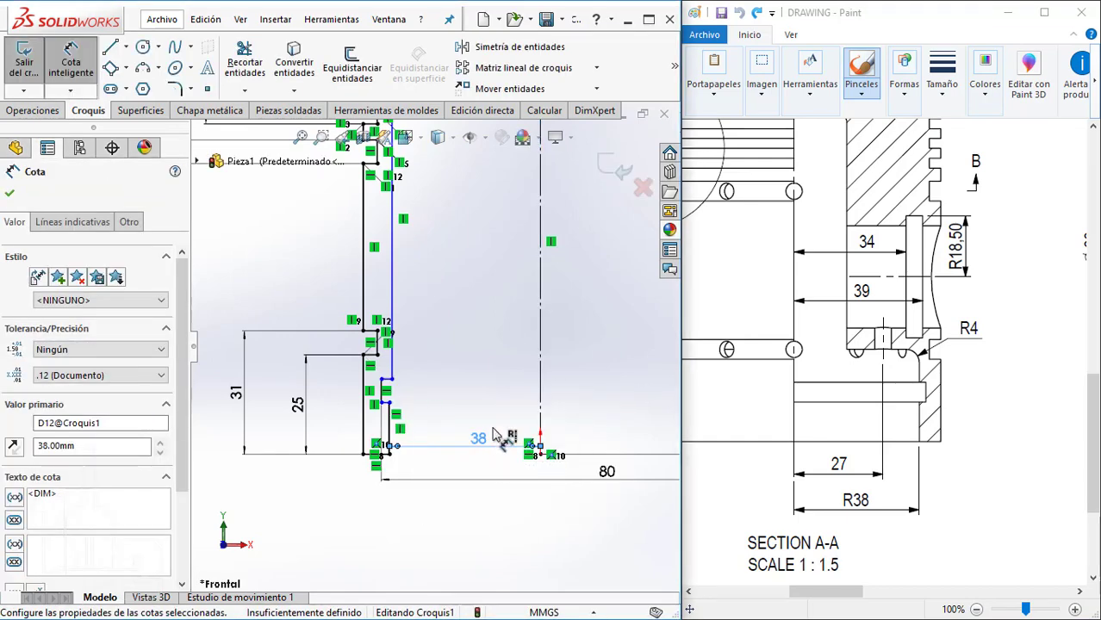
{"action": "key", "text": "Escape"}
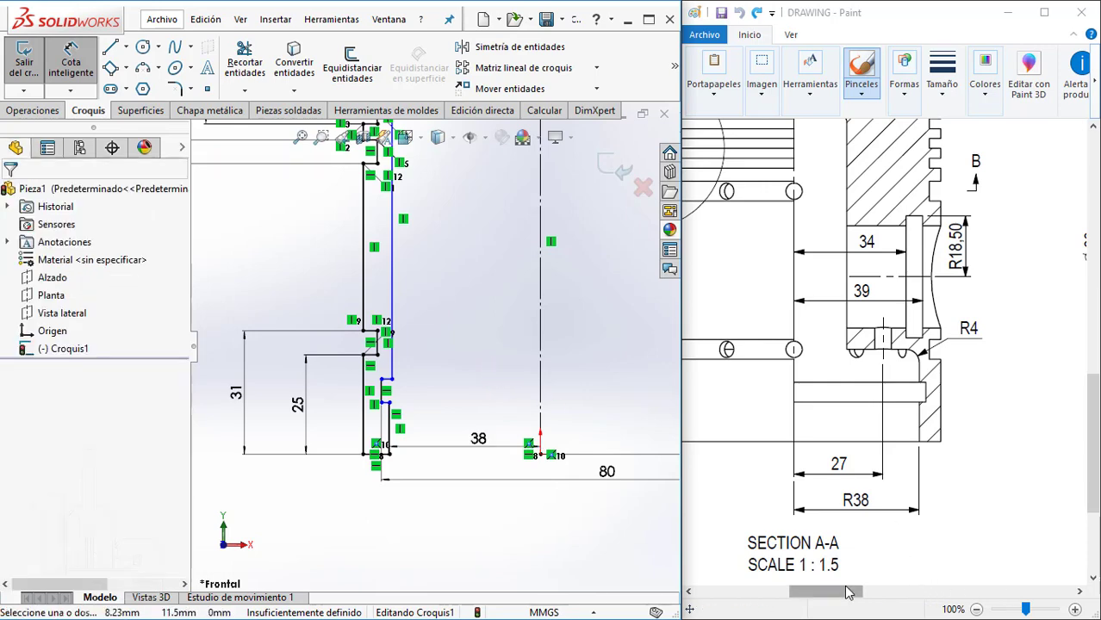
{"action": "left_click_drag", "start_coordinate": [847, 593], "coordinate": [803, 596]}
{"action": "scroll", "coordinate": [765, 469], "scroll_direction": "down", "scroll_amount": 1, "text": "ctrl"}
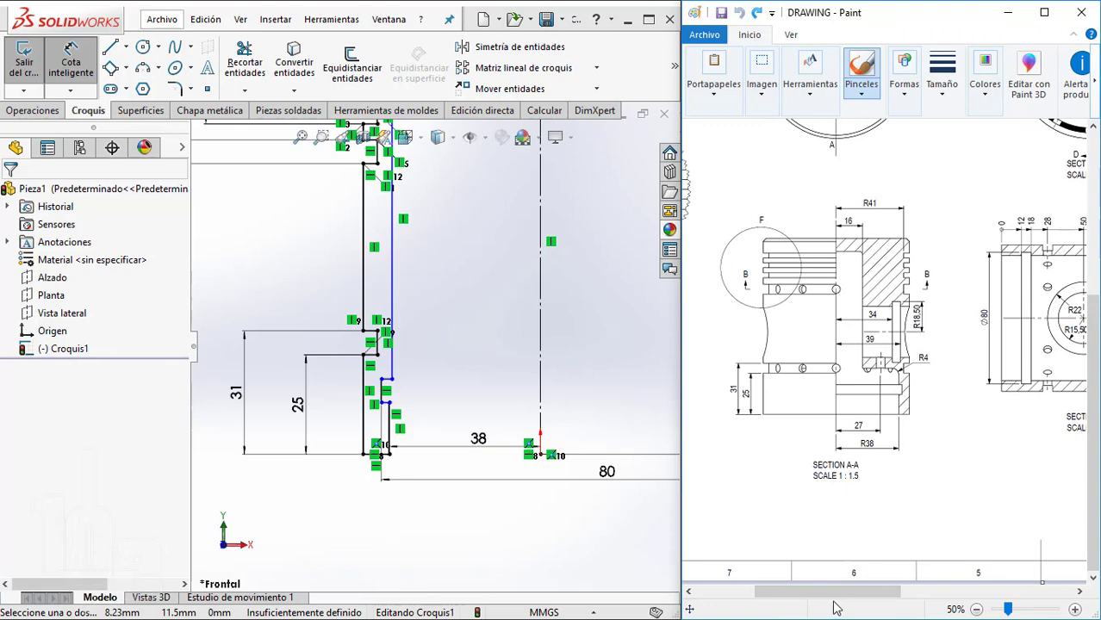
{"action": "left_click_drag", "start_coordinate": [834, 593], "coordinate": [917, 593]}
{"action": "scroll", "coordinate": [826, 327], "scroll_direction": "up", "scroll_amount": 1, "text": "ctrl"}
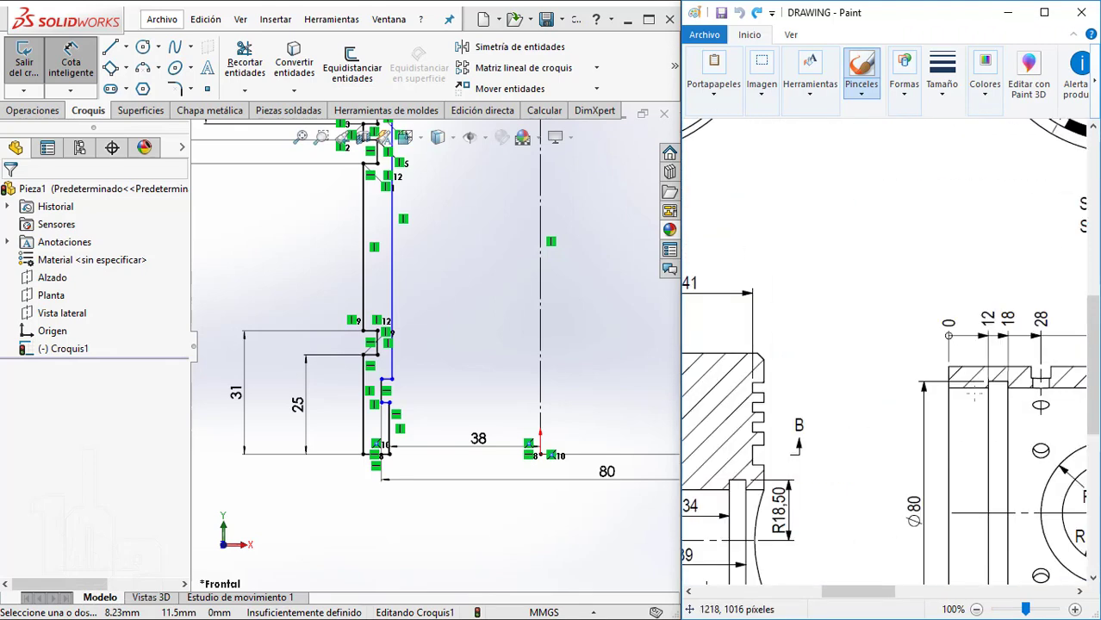
{"action": "scroll", "coordinate": [431, 435], "scroll_direction": "down", "scroll_amount": 2}
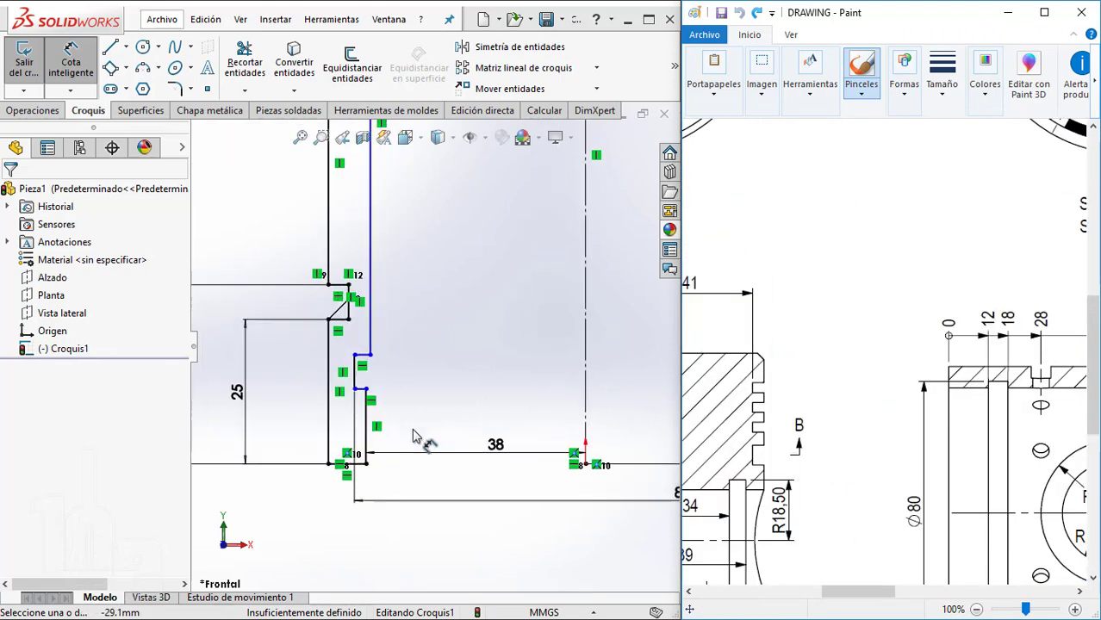
- Add the groove height dimensions of 12 mm and 18 mm
{"action": "left_click", "coordinate": [369, 444]}
{"action": "left_click", "coordinate": [312, 440]}
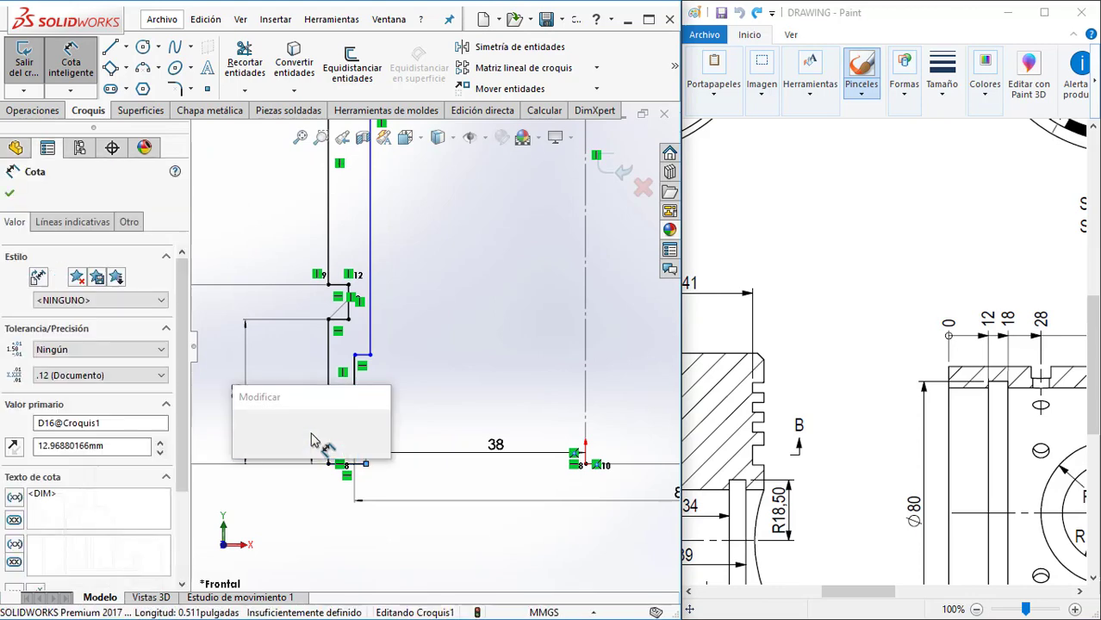
{"action": "type", "text": "12"}
{"action": "key", "text": "Return"}
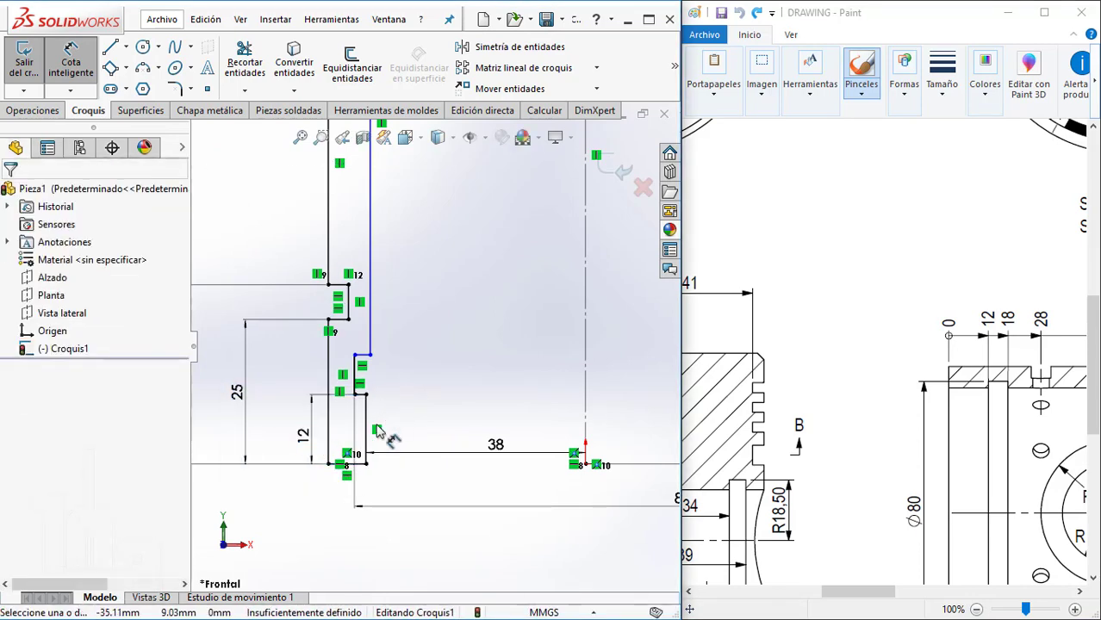
{"action": "left_click", "coordinate": [350, 470]}
{"action": "left_click", "coordinate": [369, 354]}
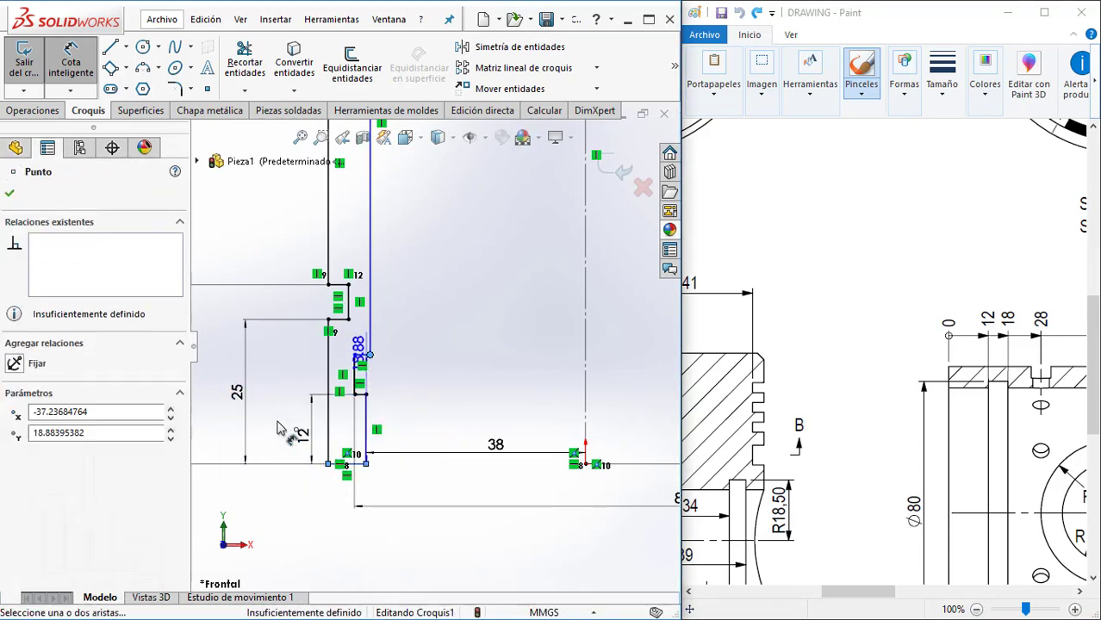
{"action": "left_click", "coordinate": [290, 436]}
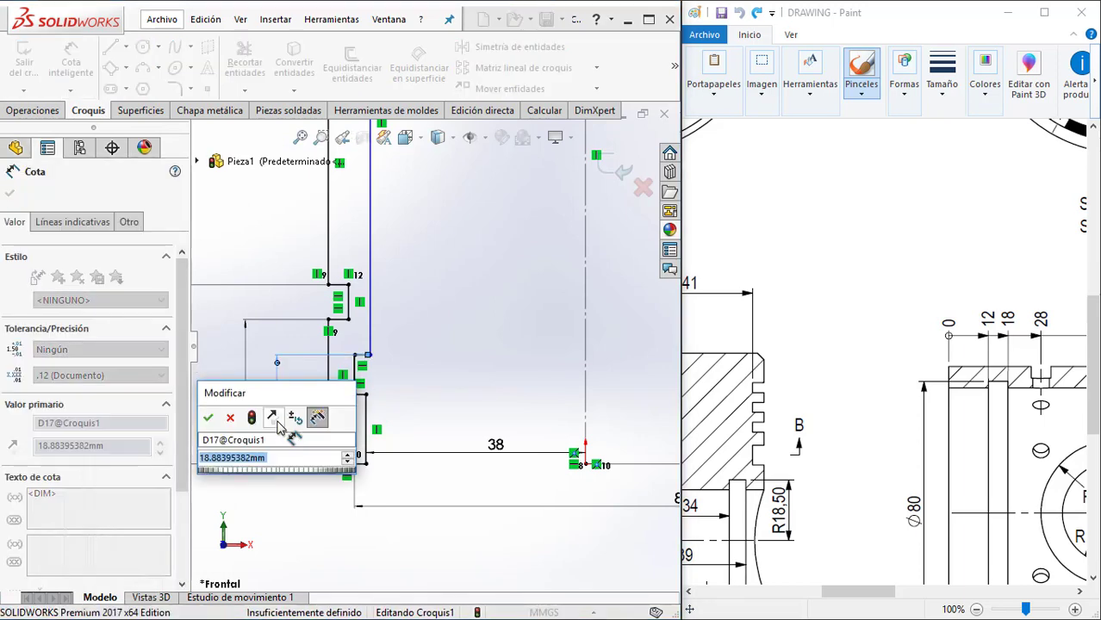
{"action": "type", "text": "18"}
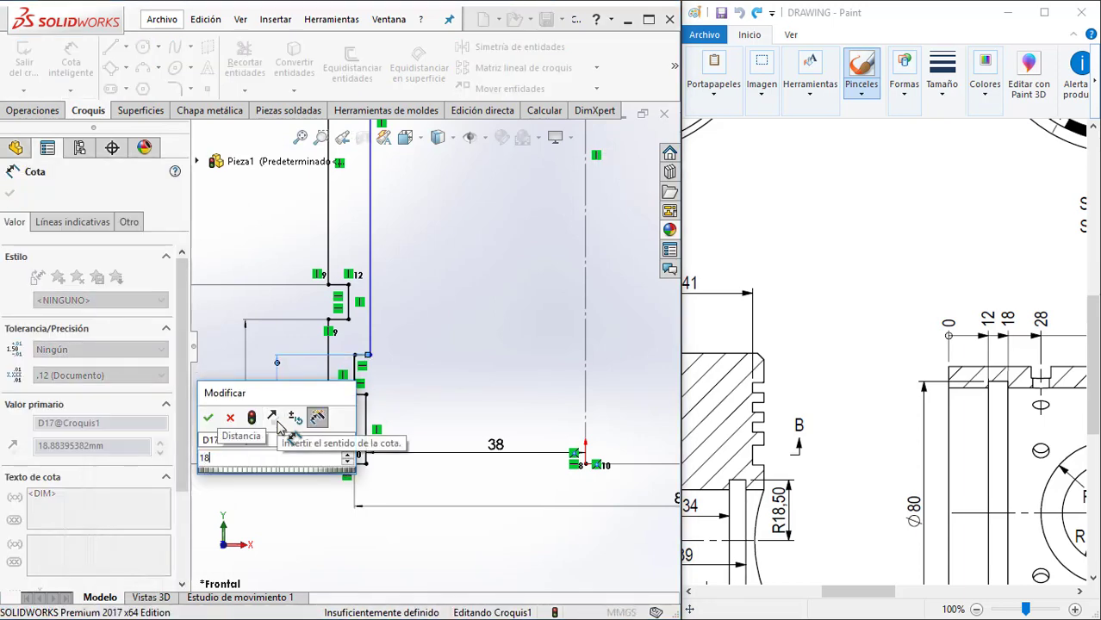
{"action": "key", "text": "Return"}
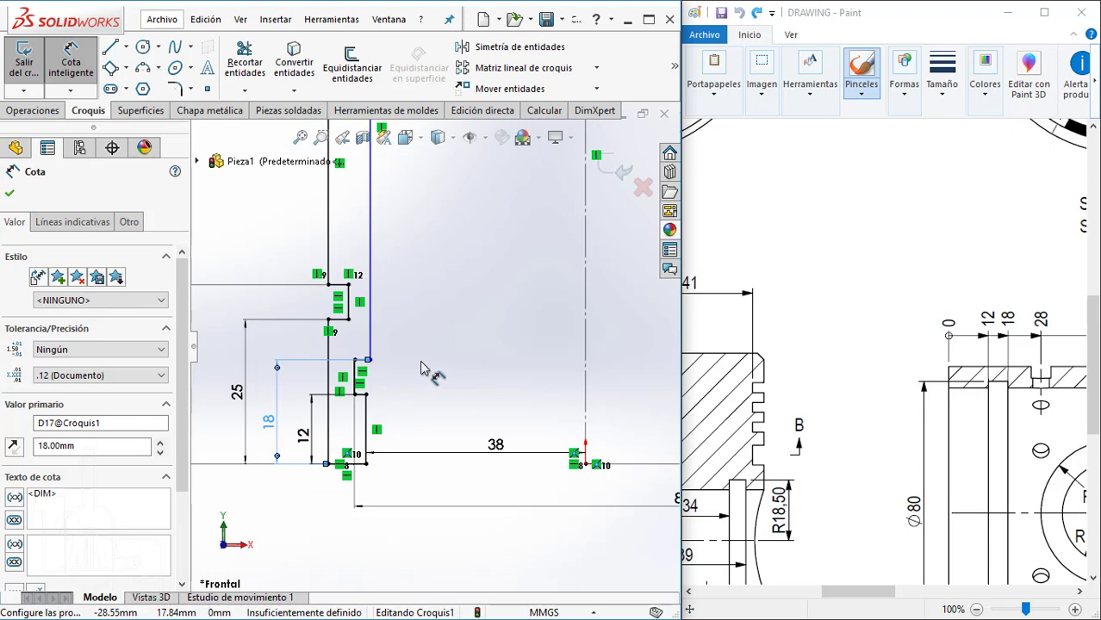
{"action": "scroll", "coordinate": [422, 368], "scroll_direction": "up", "scroll_amount": 2}
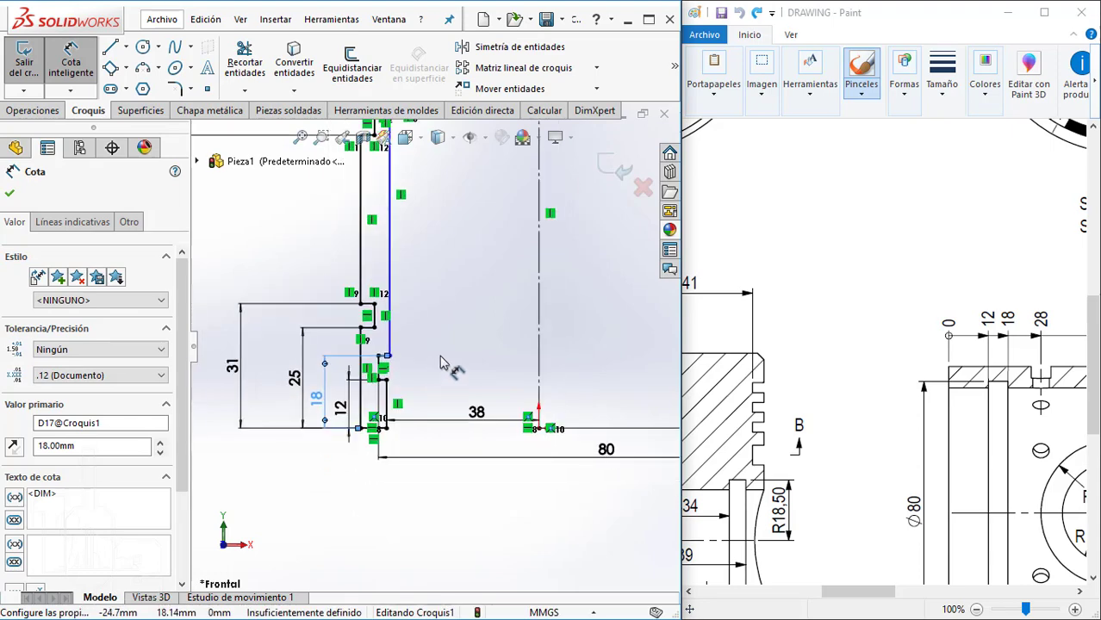
{"action": "key", "text": "Escape"}
{"action": "scroll", "coordinate": [441, 362], "scroll_direction": "down", "scroll_amount": 2}
{"action": "scroll", "coordinate": [422, 358], "scroll_direction": "down", "scroll_amount": 2}
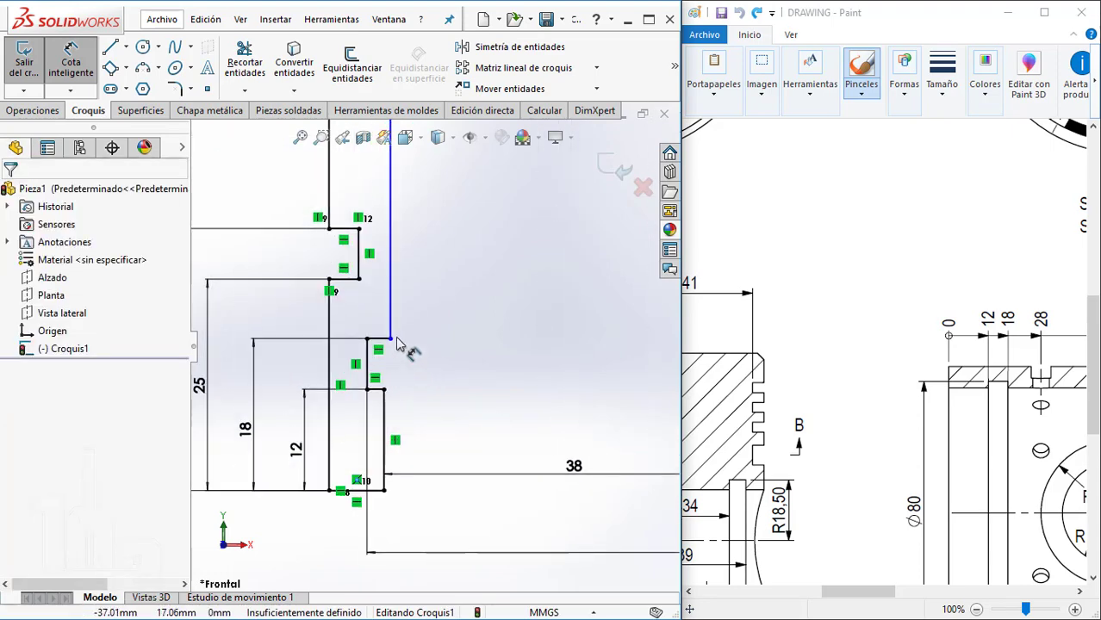
{"action": "key", "text": "Escape"}
- Make the two sketch points vertical and drag the horizontal line up the profile
{"action": "left_click", "coordinate": [377, 391]}
{"action": "left_click", "coordinate": [390, 339], "text": "ctrl"}
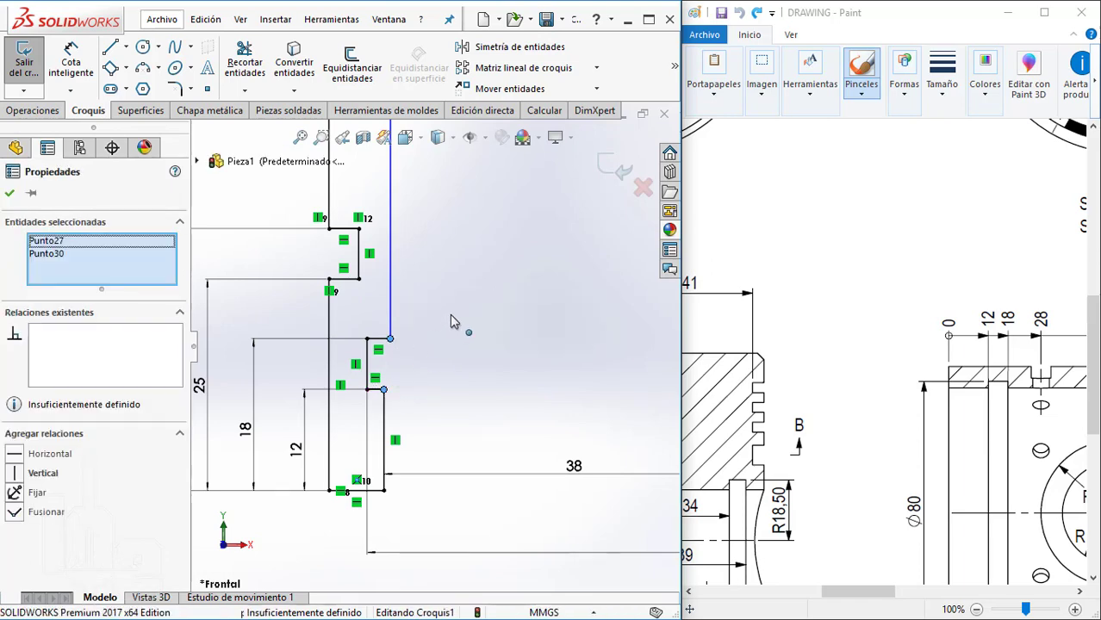
{"action": "left_click", "coordinate": [449, 316]}
{"action": "scroll", "coordinate": [498, 247], "scroll_direction": "up", "scroll_amount": 2}
{"action": "scroll", "coordinate": [479, 248], "scroll_direction": "up", "scroll_amount": 2}
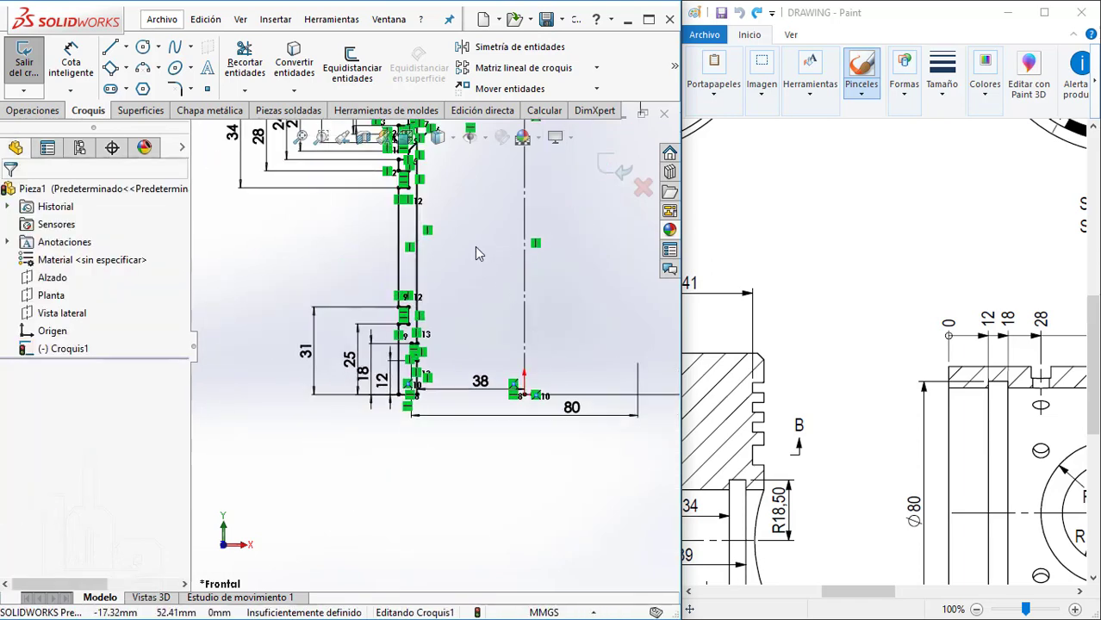
{"action": "scroll", "coordinate": [467, 236], "scroll_direction": "up", "scroll_amount": 2}
{"action": "scroll", "coordinate": [425, 238], "scroll_direction": "down", "scroll_amount": 4}
{"action": "scroll", "coordinate": [425, 239], "scroll_direction": "down", "scroll_amount": 1}
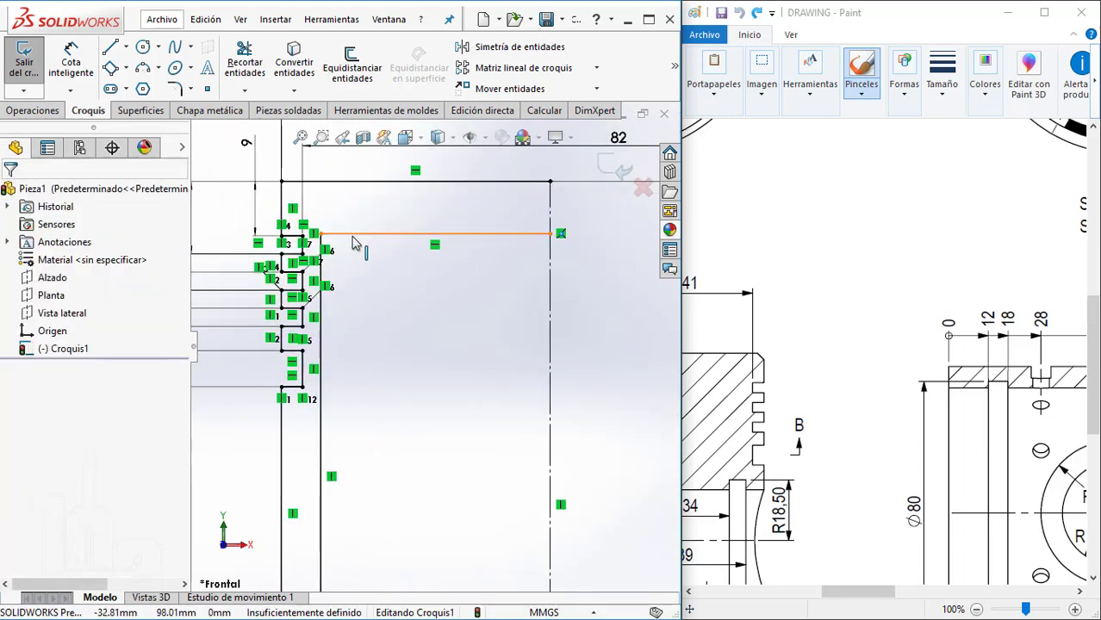
{"action": "left_click_drag", "start_coordinate": [358, 233], "coordinate": [352, 217]}
{"action": "left_click", "coordinate": [432, 364]}
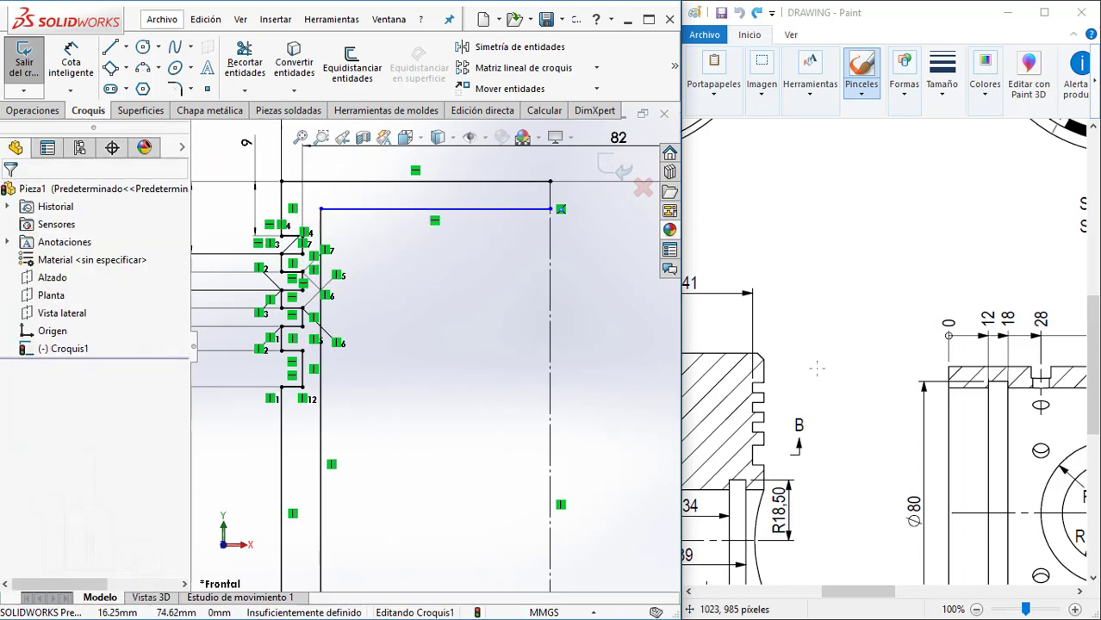
{"action": "scroll", "coordinate": [775, 355], "scroll_direction": "down", "scroll_amount": 1, "text": "ctrl"}
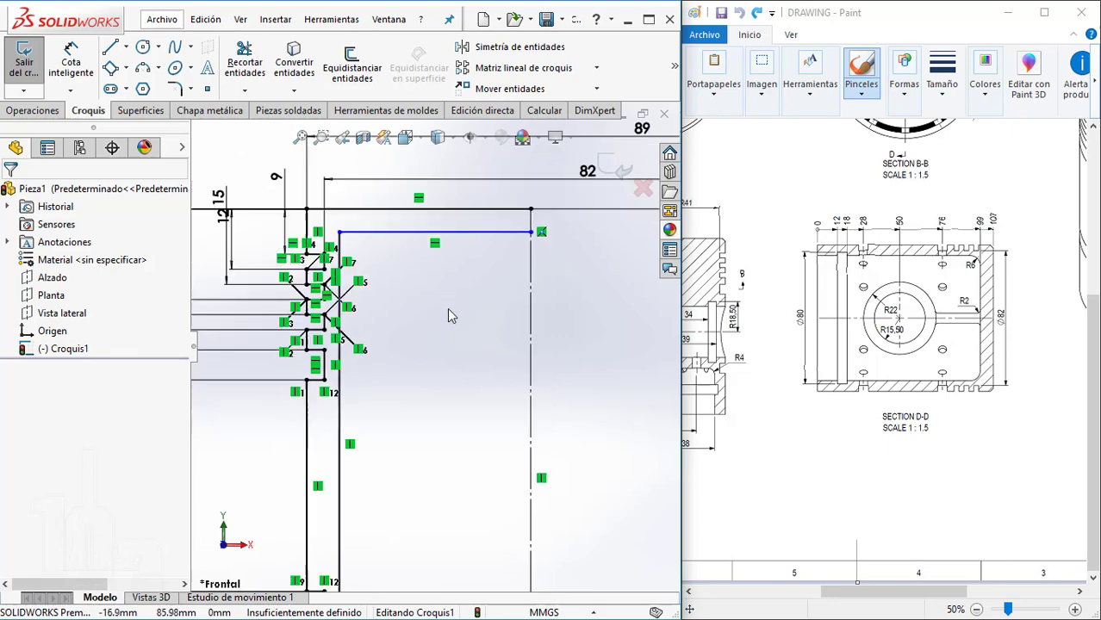
{"action": "scroll", "coordinate": [447, 308], "scroll_direction": "up", "scroll_amount": 1}
{"action": "scroll", "coordinate": [447, 308], "scroll_direction": "up", "scroll_amount": 1}
- Dimension the inner height from the blue line's endpoint to the bottom as 99 mm
{"action": "left_click", "coordinate": [92, 71]}
{"action": "scroll", "coordinate": [500, 344], "scroll_direction": "up", "scroll_amount": 2}
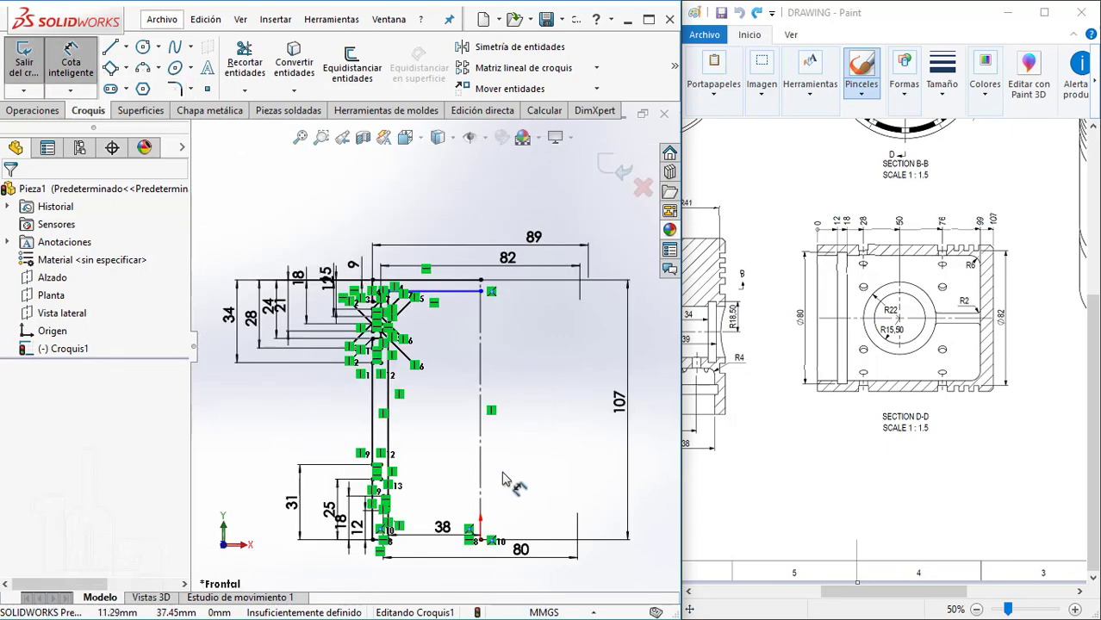
{"action": "left_click", "coordinate": [479, 292]}
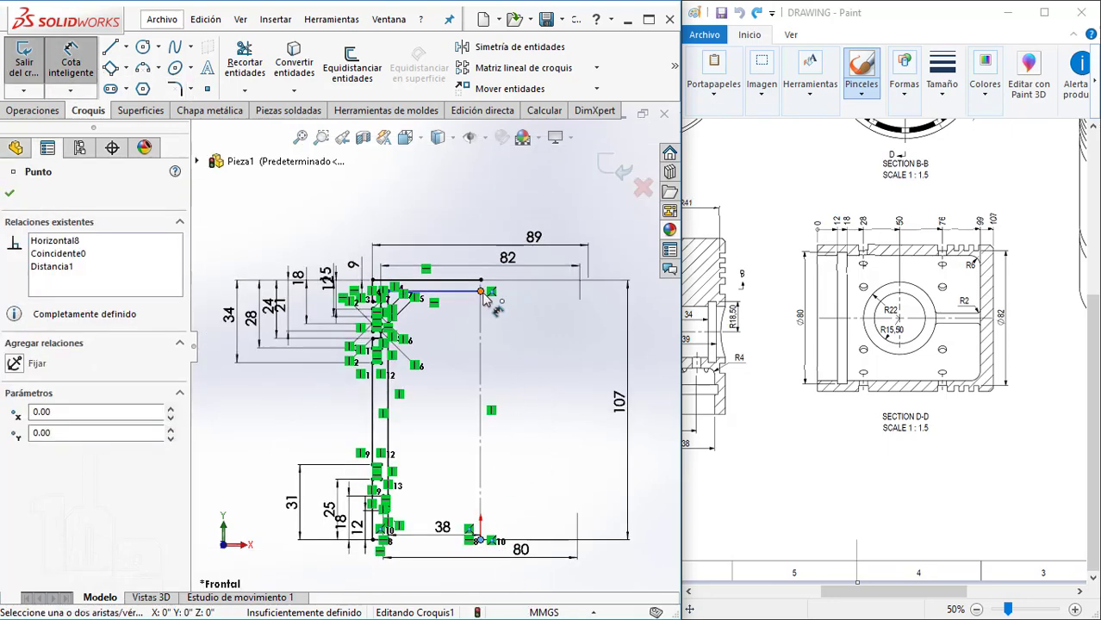
{"action": "left_click", "coordinate": [478, 539]}
{"action": "left_click", "coordinate": [593, 388]}
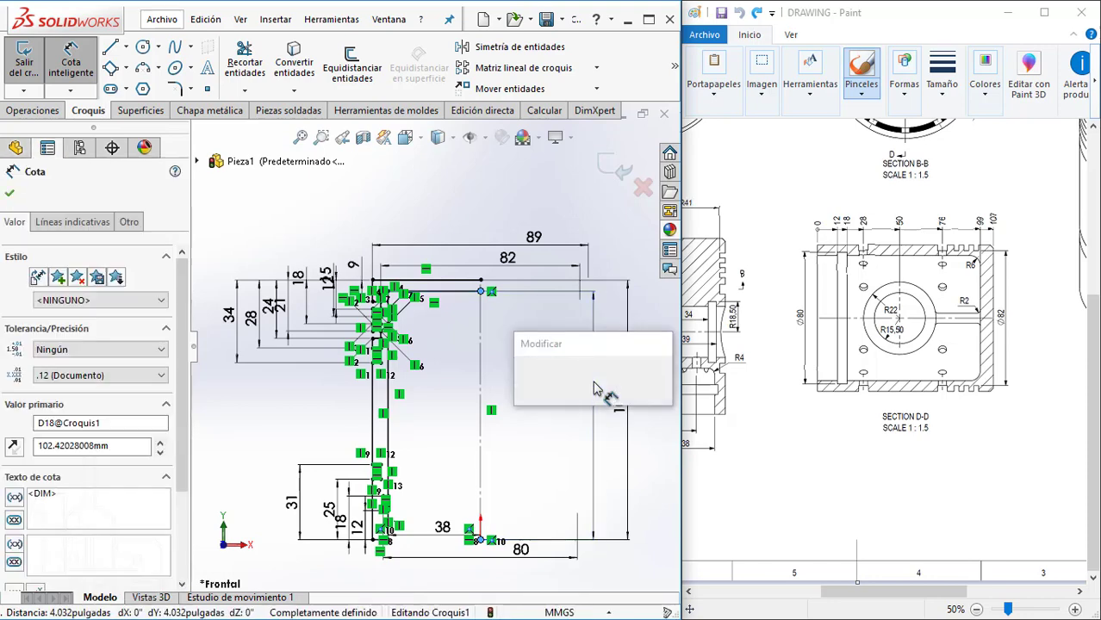
{"action": "type", "text": "90"}
{"action": "key", "text": "Return"}
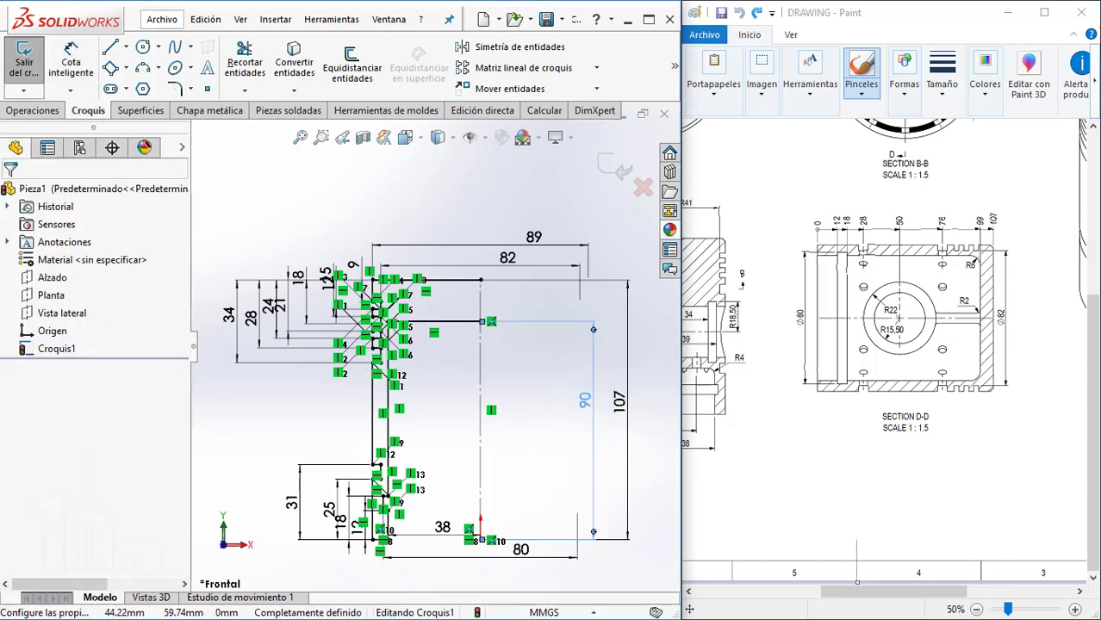
{"action": "double_click", "coordinate": [585, 400]}
{"action": "type", "text": "99"}
{"action": "key", "text": "Return"}
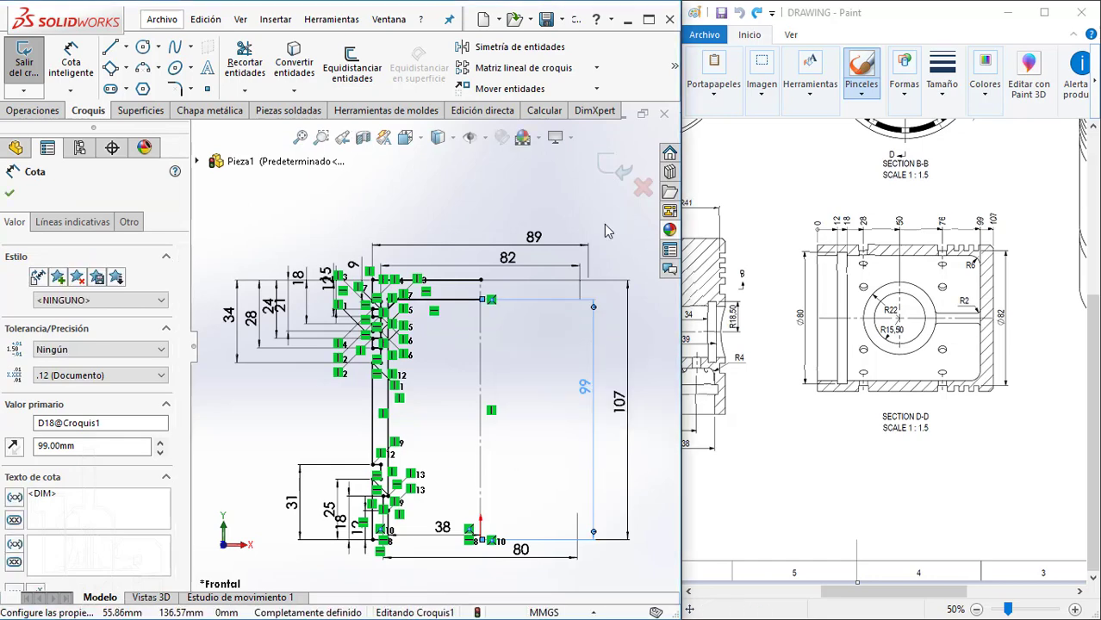
{"action": "scroll", "coordinate": [423, 511], "scroll_direction": "down", "scroll_amount": 1}
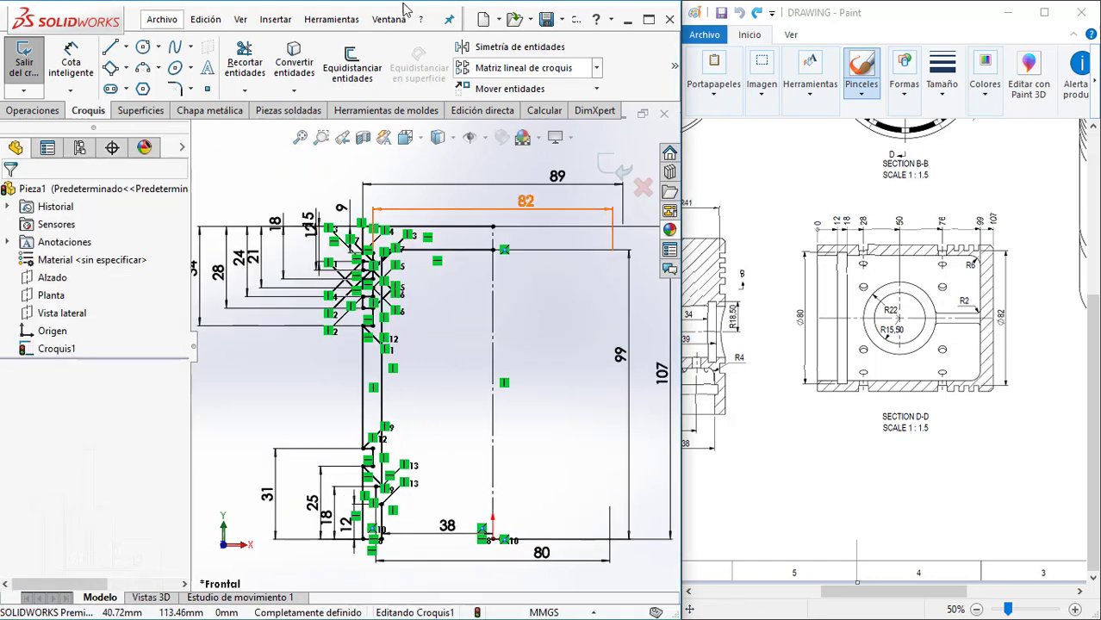
- Draw a vertical line at the top-right corner to close the profile
{"action": "left_click", "coordinate": [111, 48]}
{"action": "scroll", "coordinate": [453, 248], "scroll_direction": "down", "scroll_amount": 3}
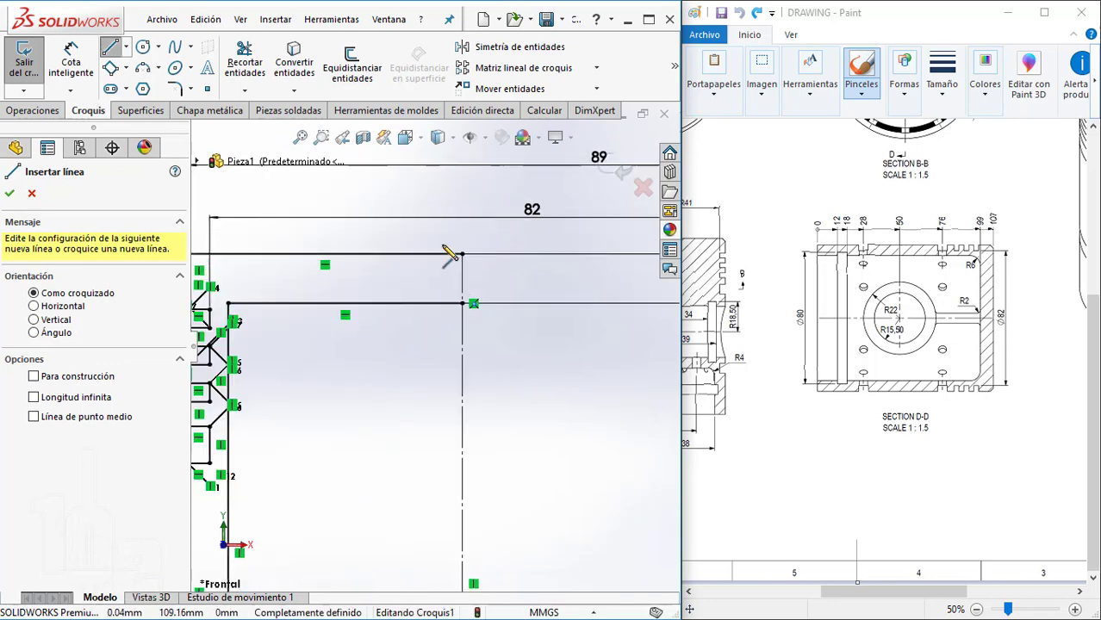
{"action": "left_click", "coordinate": [462, 254]}
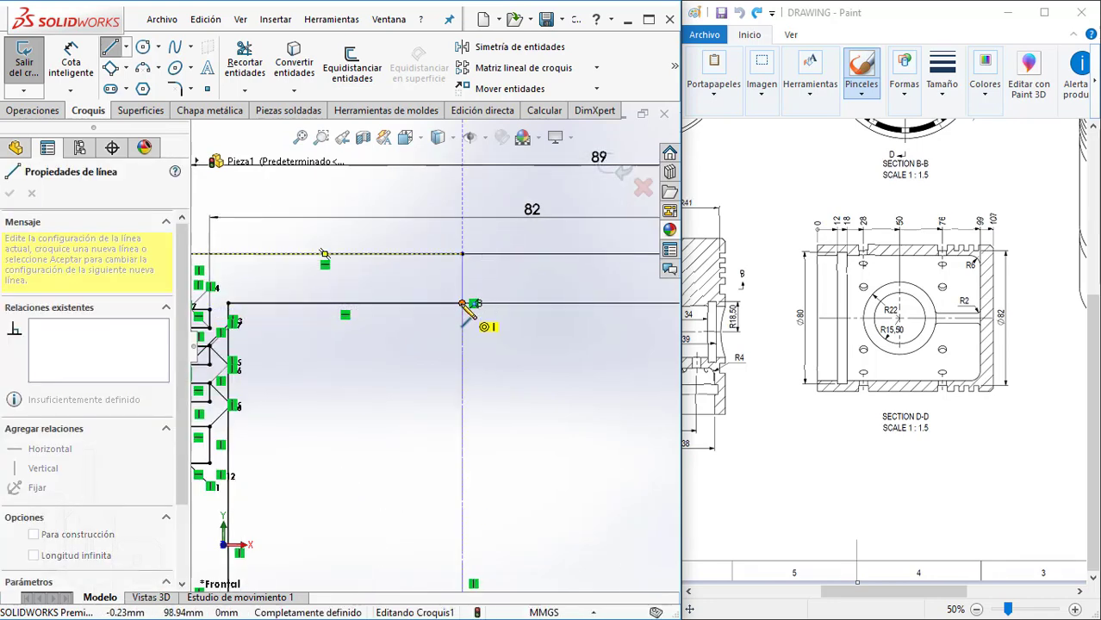
{"action": "left_click", "coordinate": [462, 303]}
{"action": "scroll", "coordinate": [530, 344], "scroll_direction": "up", "scroll_amount": 1}
{"action": "scroll", "coordinate": [525, 352], "scroll_direction": "up", "scroll_amount": 1}
{"action": "key", "text": "Escape"}
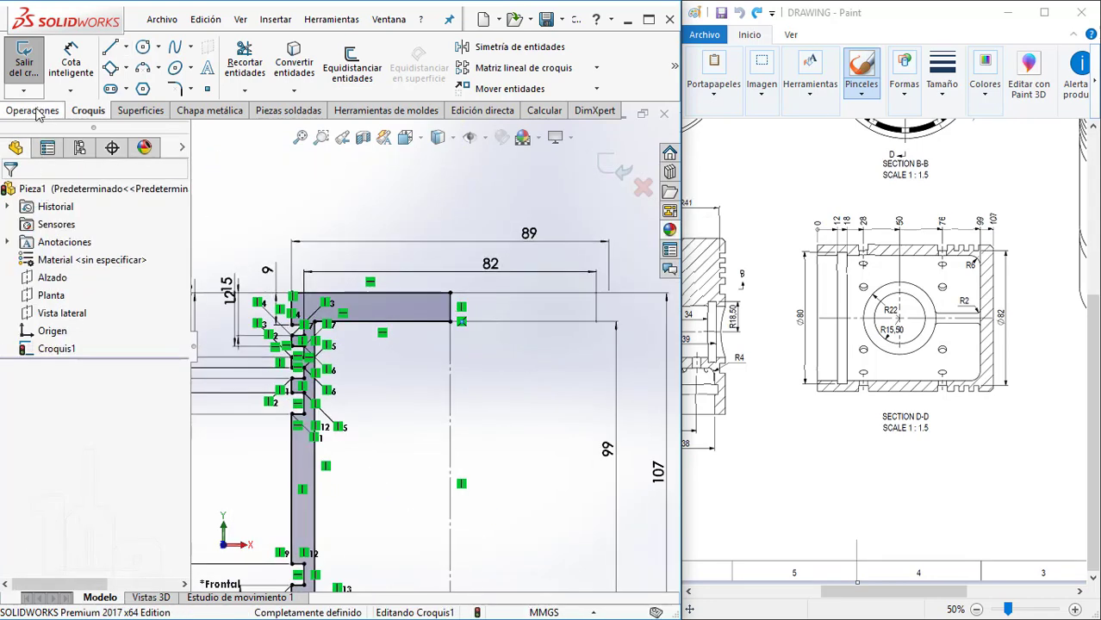
{"action": "scroll", "coordinate": [317, 552], "scroll_direction": "up", "scroll_amount": 2}
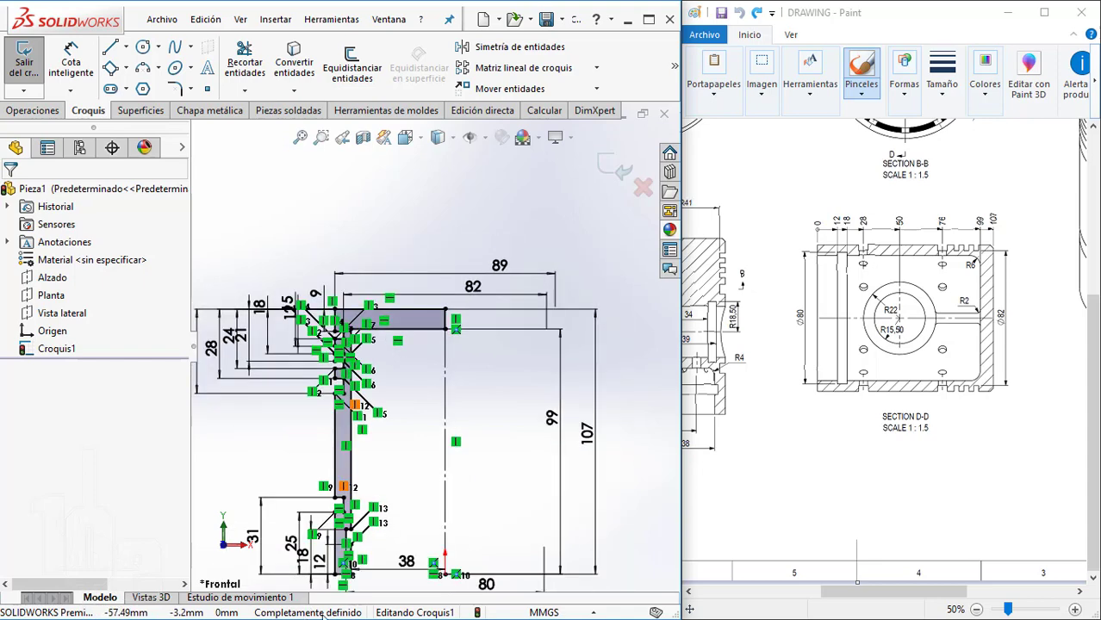
- Revolve the profile 360° about the axis into Revolución1 and orbit to inspect its underside
{"action": "left_click", "coordinate": [32, 110]}
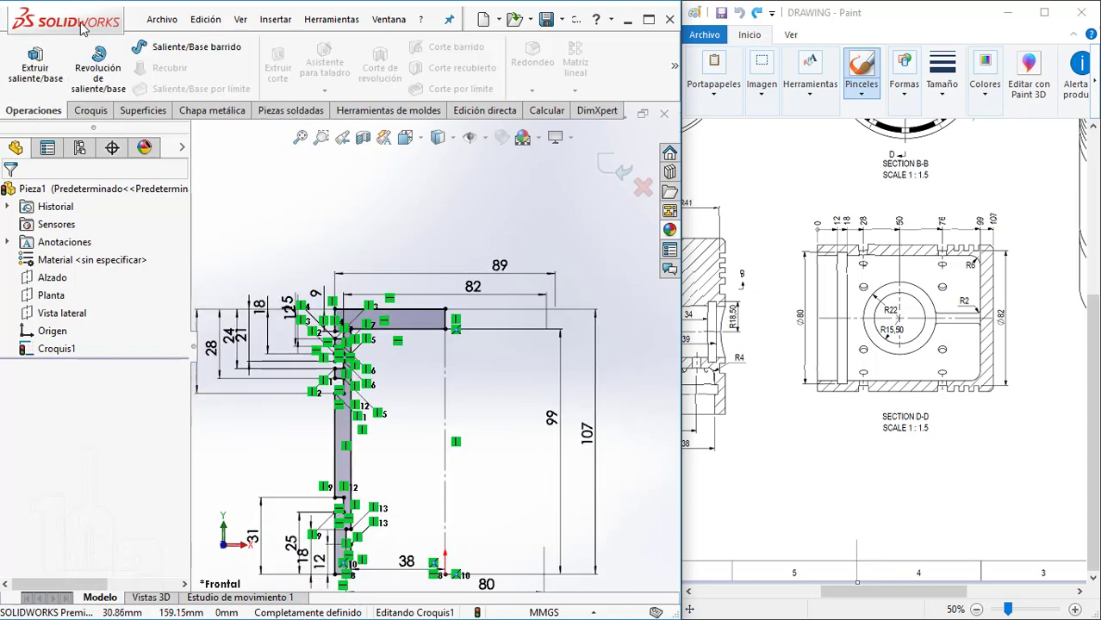
{"action": "left_click", "coordinate": [98, 68]}
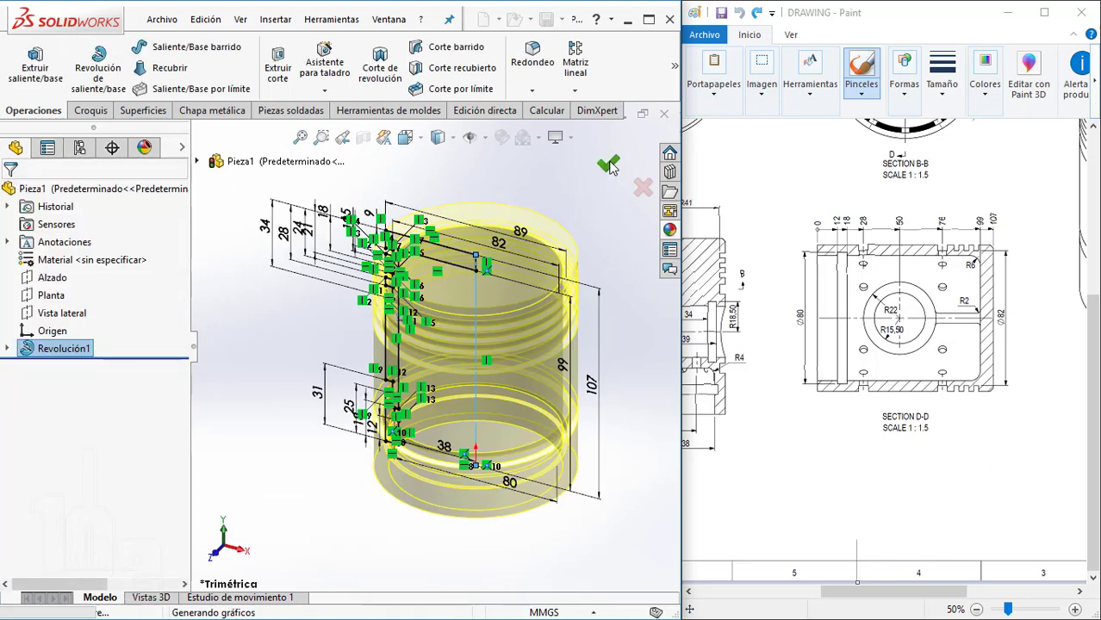
{"action": "scroll", "coordinate": [600, 298], "scroll_direction": "down", "scroll_amount": 2}
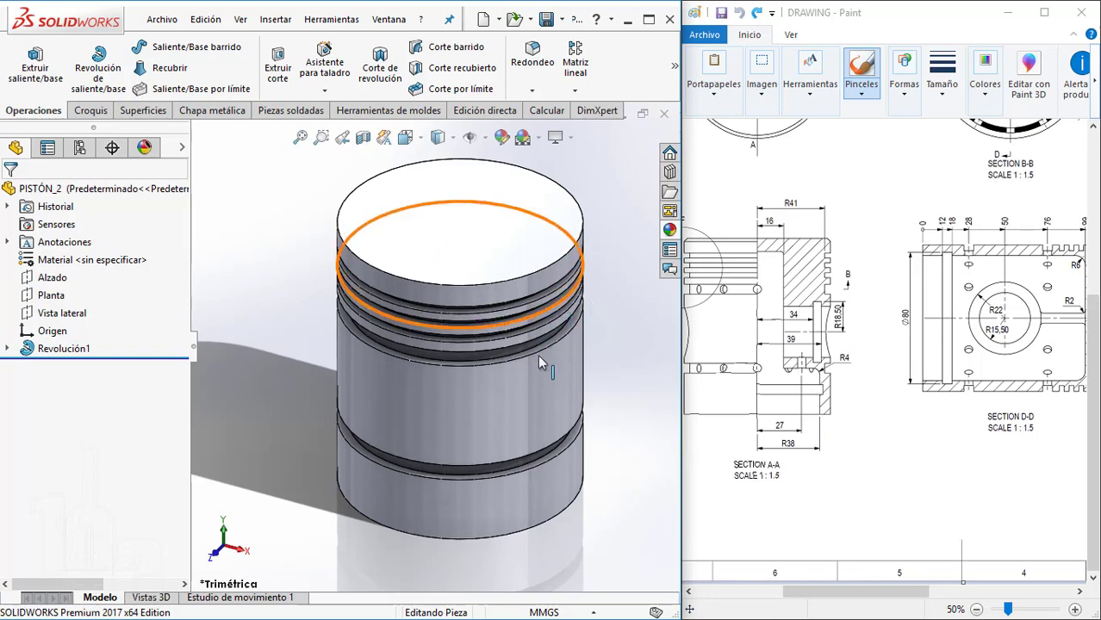
{"action": "scroll", "coordinate": [520, 293], "scroll_direction": "down", "scroll_amount": 3}
{"action": "scroll", "coordinate": [521, 293], "scroll_direction": "down", "scroll_amount": 3}
{"action": "scroll", "coordinate": [520, 291], "scroll_direction": "up", "scroll_amount": 3}
{"action": "scroll", "coordinate": [519, 292], "scroll_direction": "up", "scroll_amount": 2}
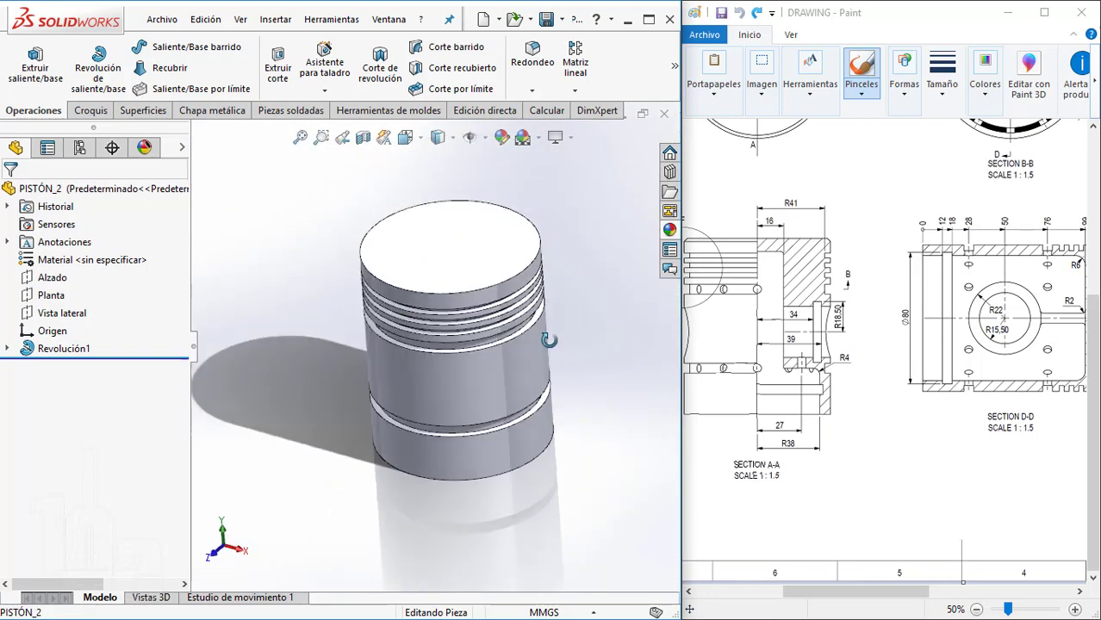
{"action": "mouse_move", "coordinate": [520, 291]}
{"action": "middle_mouse_down"}
{"action": "mouse_move", "coordinate": [451, 384]}
{"action": "mouse_move", "coordinate": [433, 248]}
{"action": "mouse_move", "coordinate": [534, 293]}
{"action": "mouse_move", "coordinate": [530, 277]}
{"action": "mouse_move", "coordinate": [461, 245]}
{"action": "mouse_move", "coordinate": [452, 253]}
{"action": "mouse_move", "coordinate": [461, 362]}
{"action": "middle_mouse_up"}
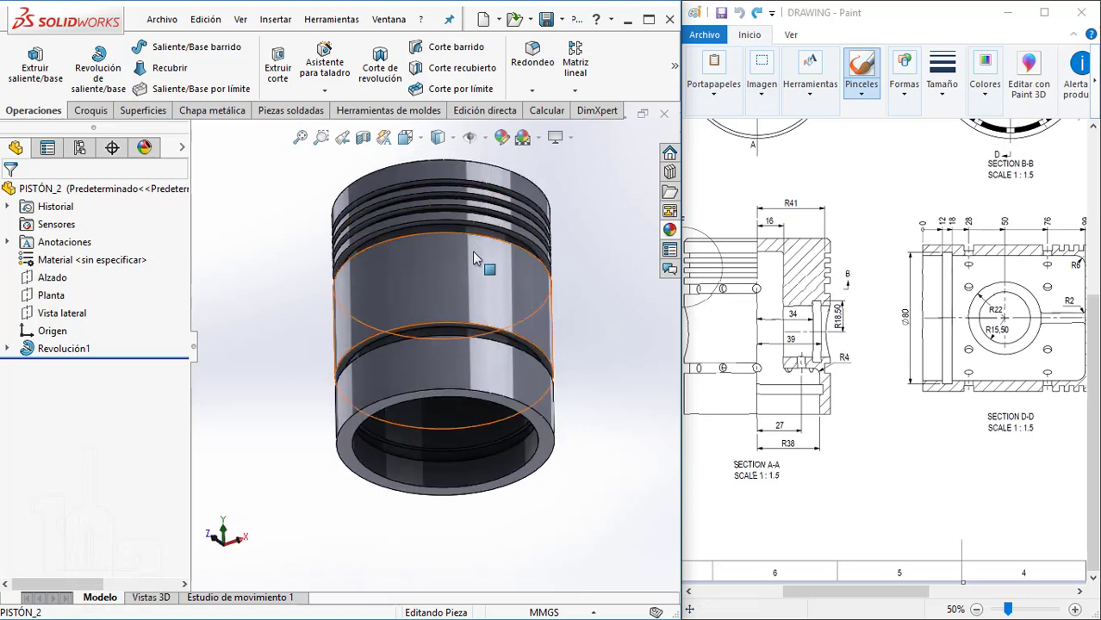
{"action": "middle_click_drag", "start_coordinate": [473, 258], "coordinate": [457, 325]}
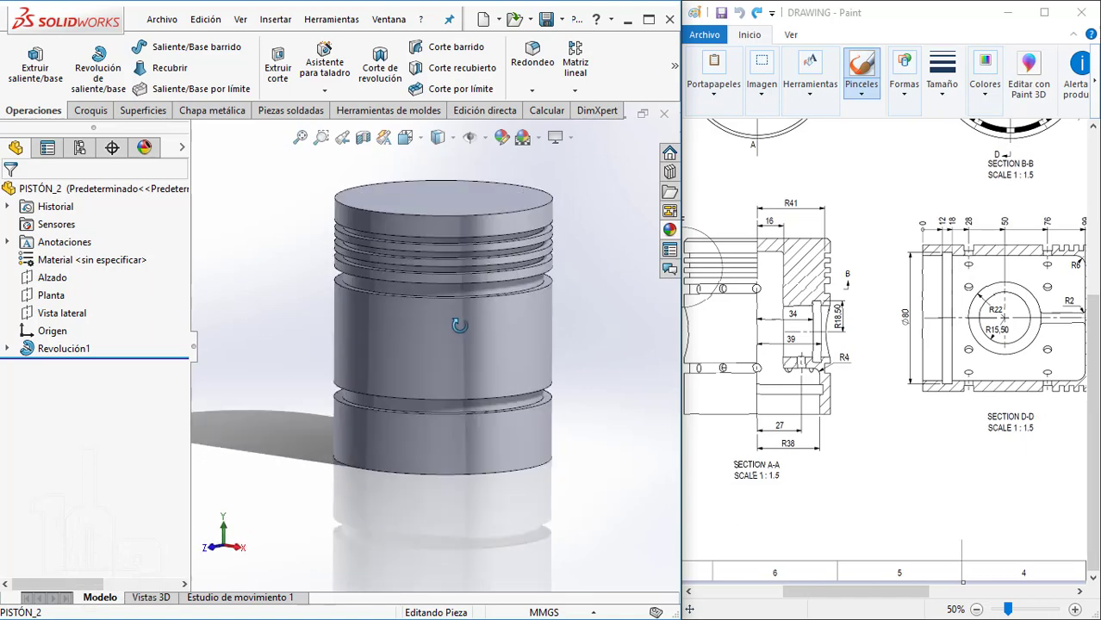
- Create Plano1 offset 16 mm from Vista lateral and start a sketch on it
{"action": "left_click", "coordinate": [44, 278]}
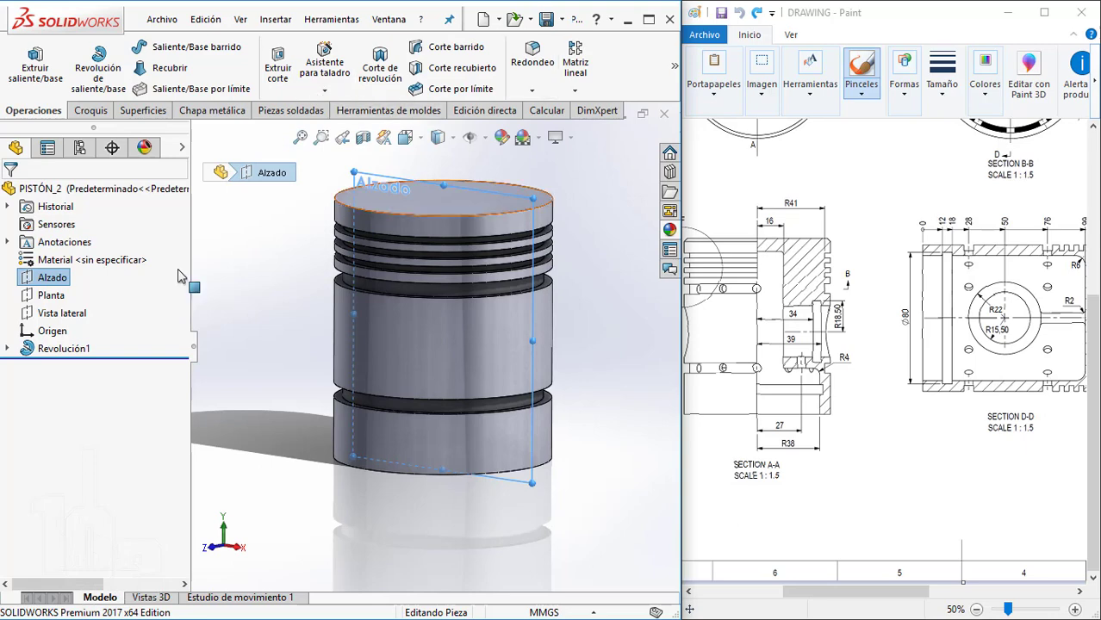
{"action": "left_click", "coordinate": [84, 312]}
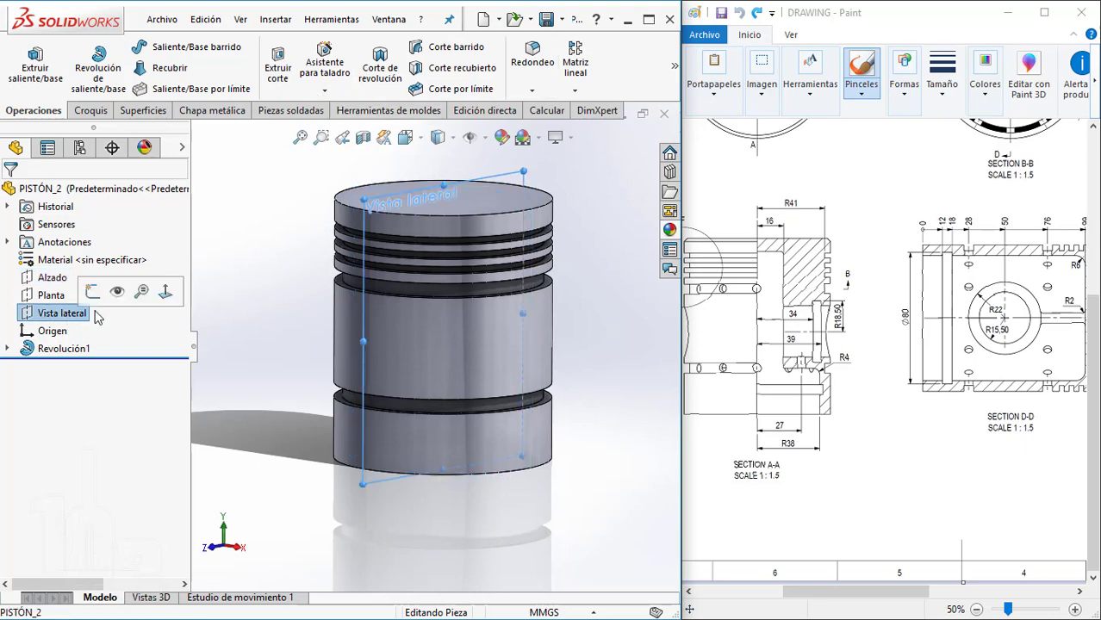
{"action": "left_click", "coordinate": [674, 67]}
{"action": "left_click", "coordinate": [430, 157]}
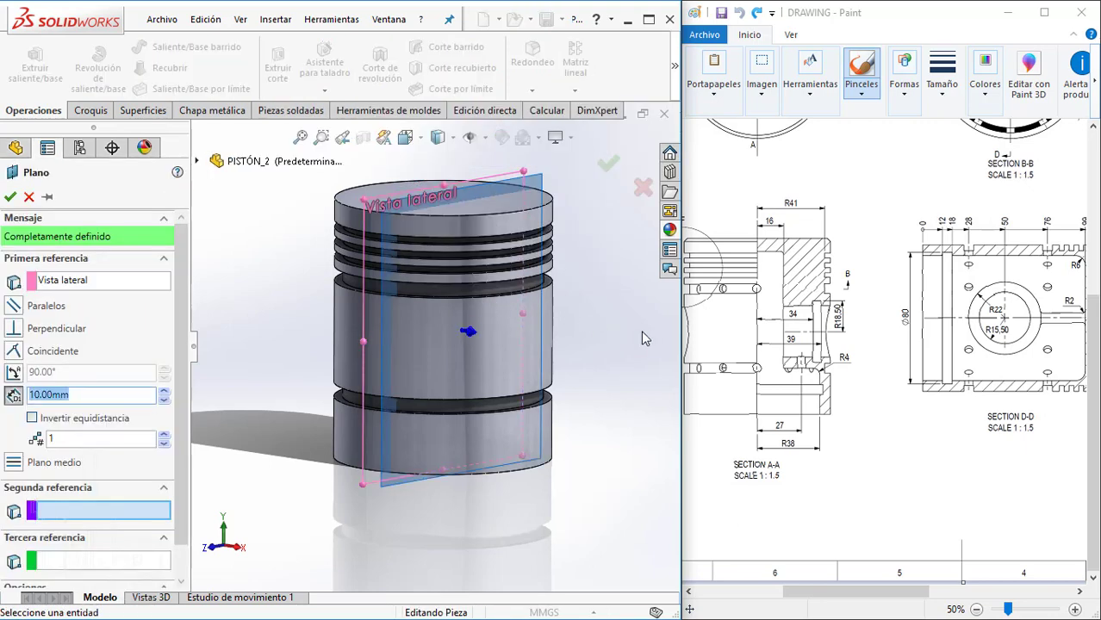
{"action": "type", "text": "16"}
{"action": "key", "text": "Return"}
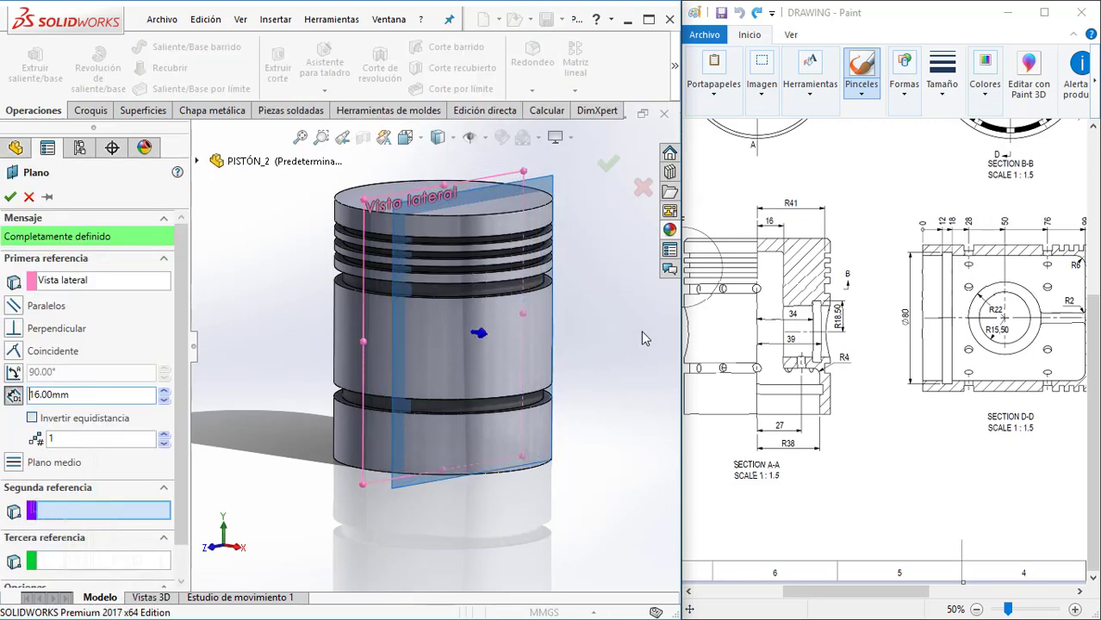
{"action": "left_click", "coordinate": [607, 163]}
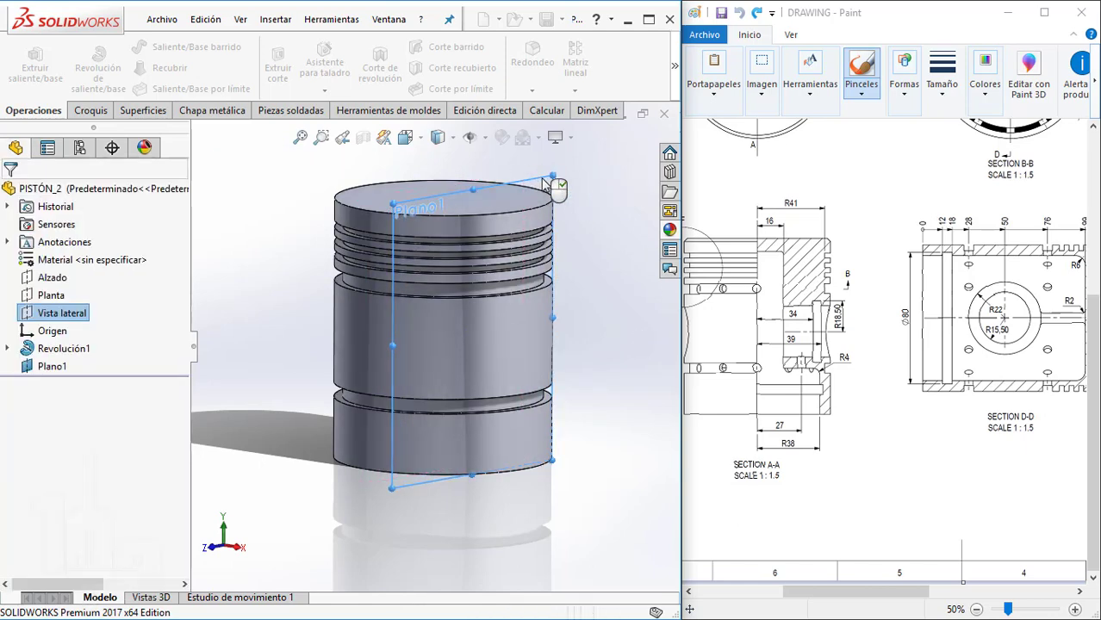
{"action": "left_click", "coordinate": [613, 130]}
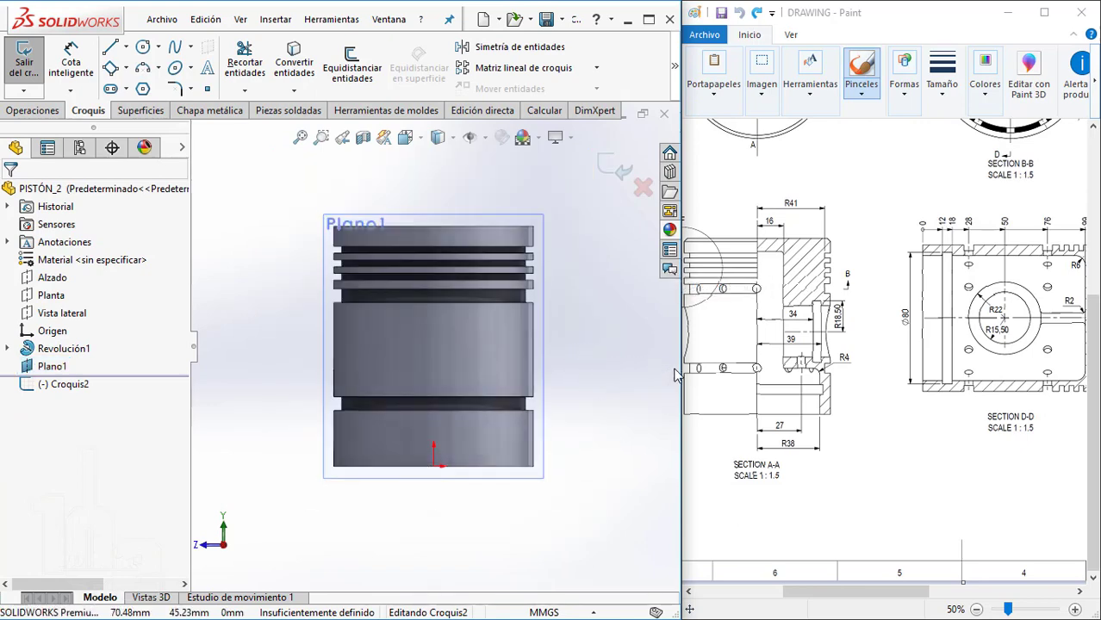
- Draw a circle on the piston face above the origin
{"action": "right_click_drag", "start_coordinate": [580, 347], "coordinate": [434, 358]}
{"action": "key", "text": "Escape"}
{"action": "right_click_drag", "start_coordinate": [652, 410], "coordinate": [629, 379]}
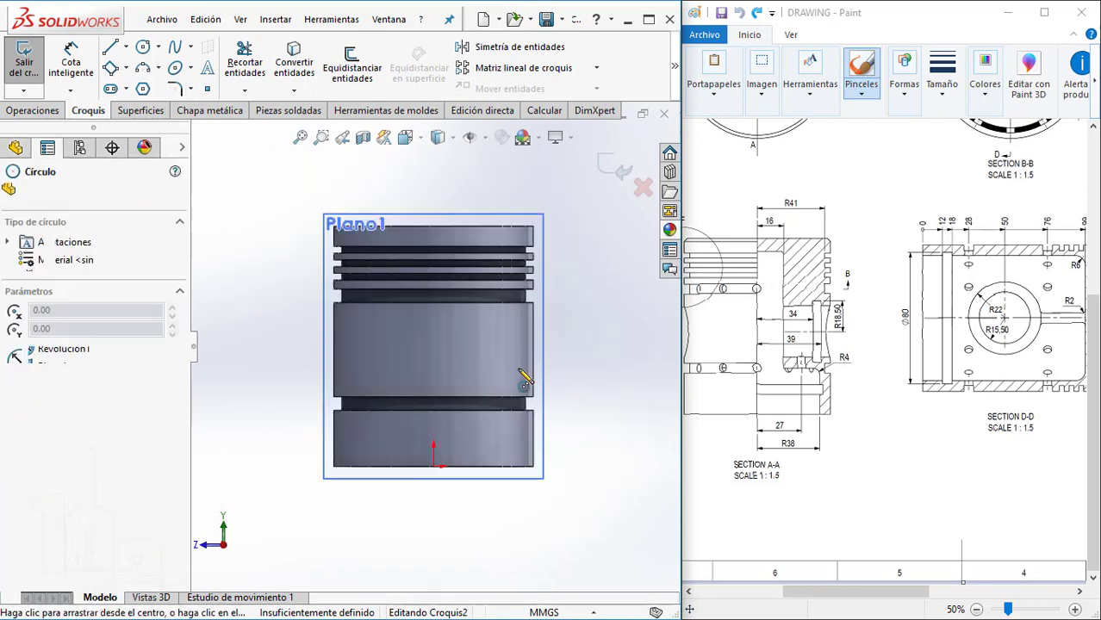
{"action": "left_click", "coordinate": [434, 353]}
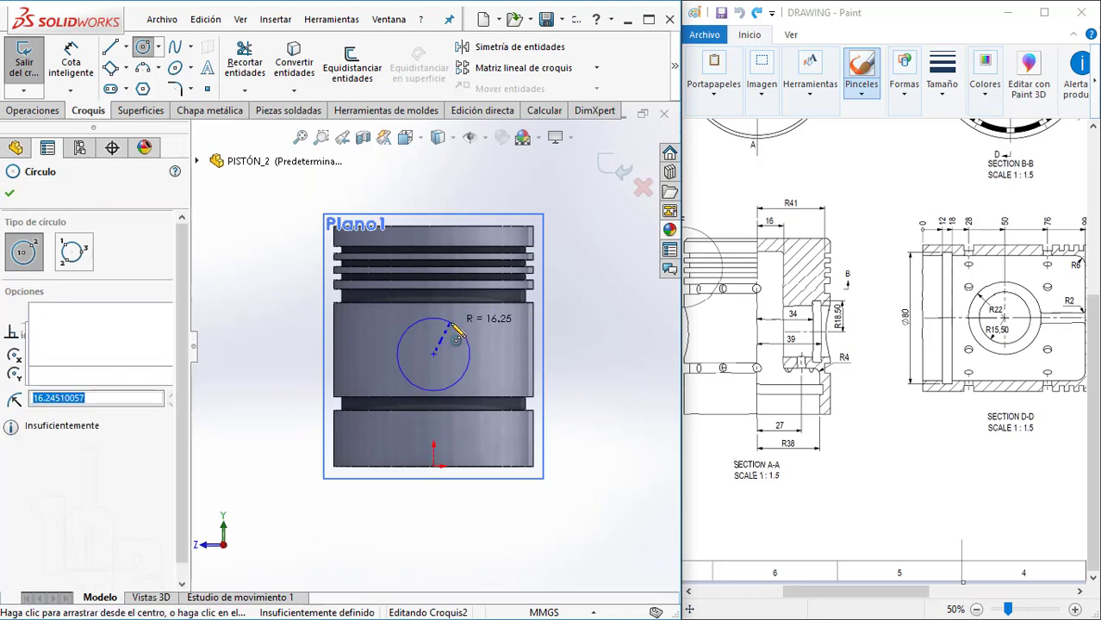
{"action": "left_click", "coordinate": [431, 318]}
{"action": "key", "text": "Escape"}
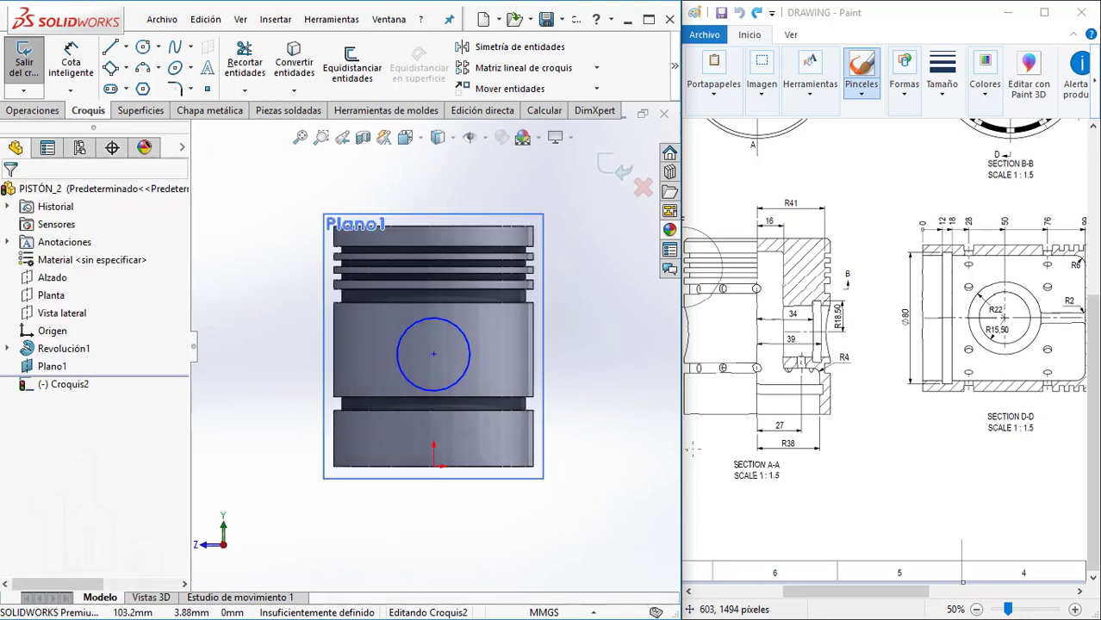
- Place the circle centre 50 mm from the origin and align it vertically with the origin
{"action": "right_click_drag", "start_coordinate": [635, 528], "coordinate": [620, 495]}
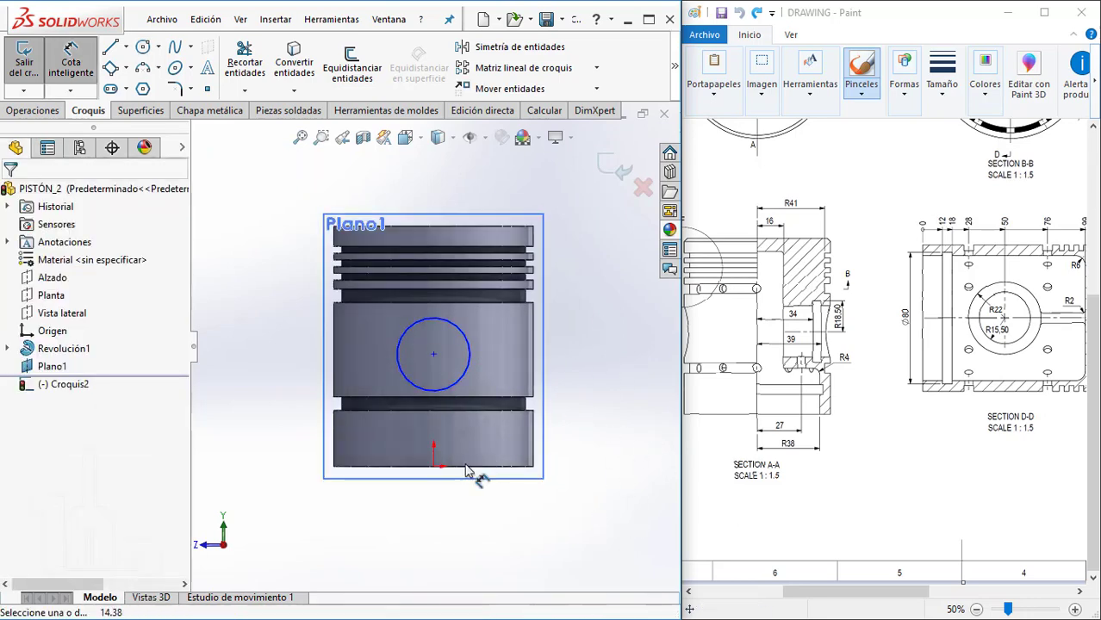
{"action": "left_click", "coordinate": [435, 354]}
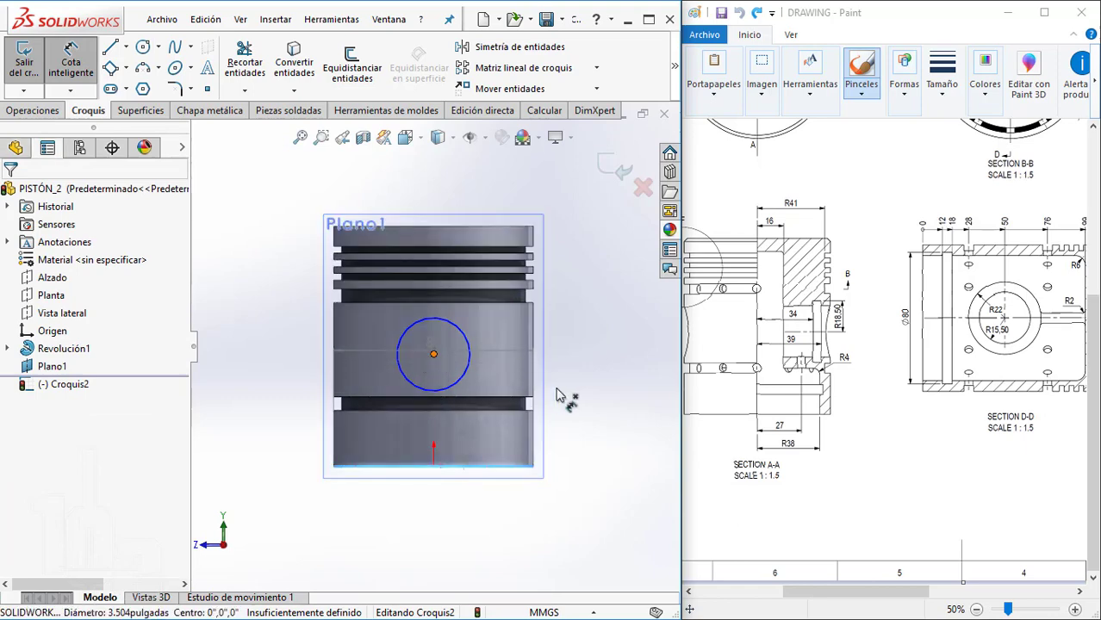
{"action": "left_click", "coordinate": [559, 389]}
{"action": "type", "text": "50"}
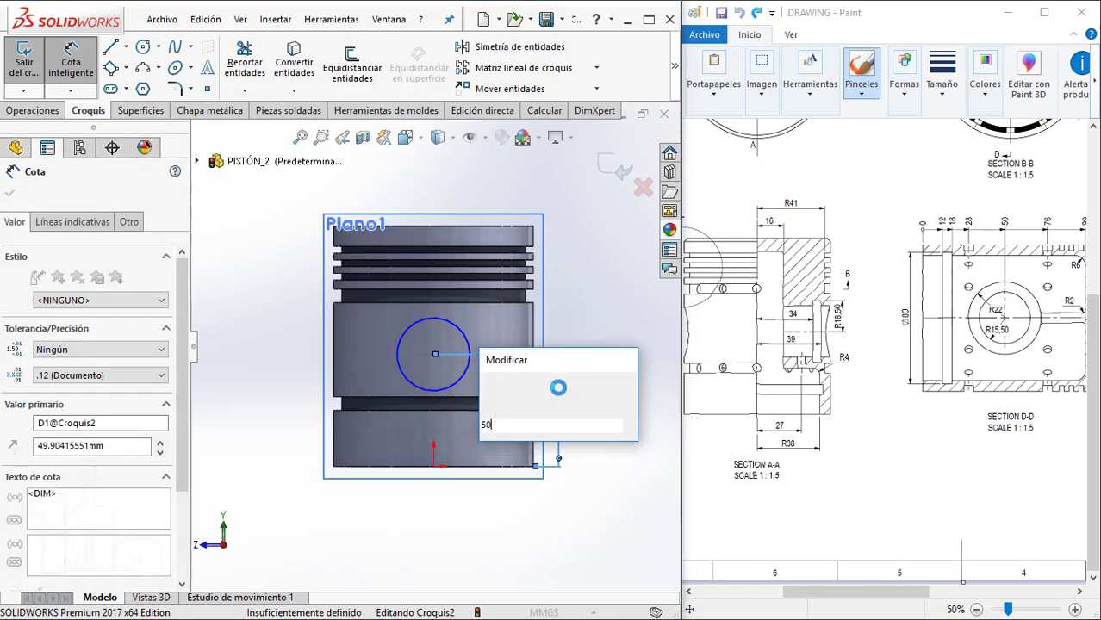
{"action": "key", "text": "Return"}
{"action": "key", "text": "Escape"}
{"action": "left_click", "coordinate": [434, 355]}
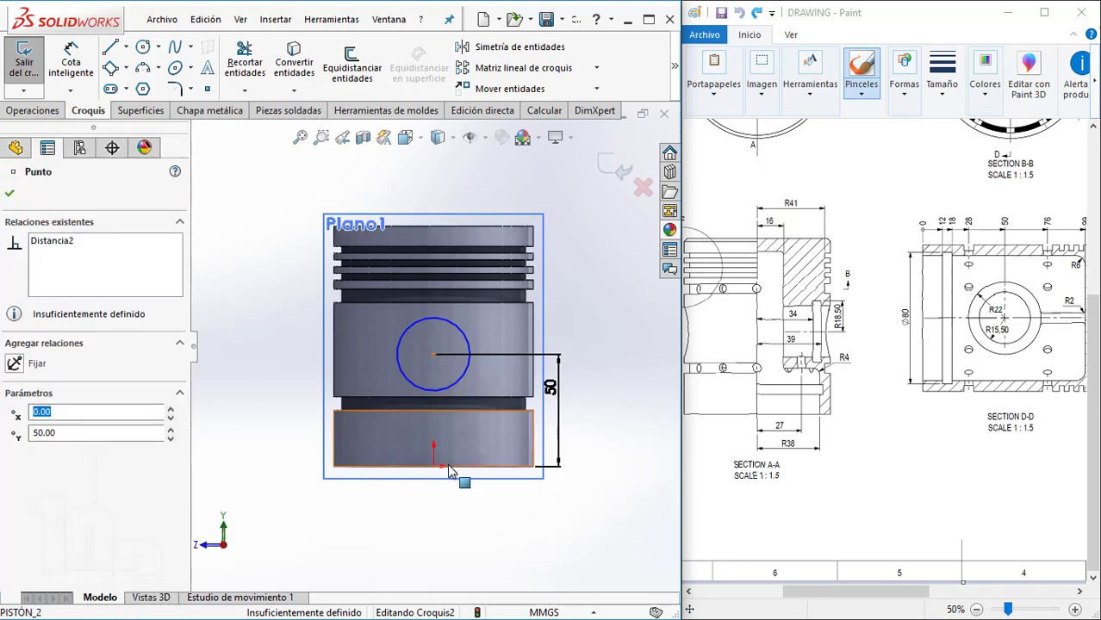
{"action": "left_click", "coordinate": [434, 466], "text": "ctrl"}
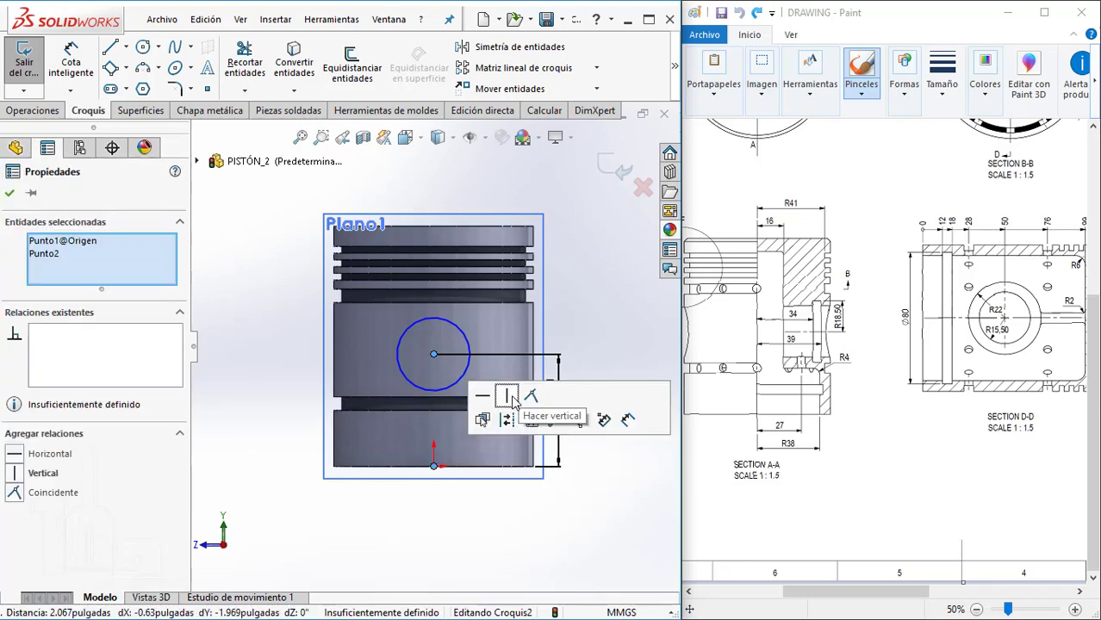
{"action": "left_click", "coordinate": [505, 395]}
{"action": "key", "text": "Escape"}
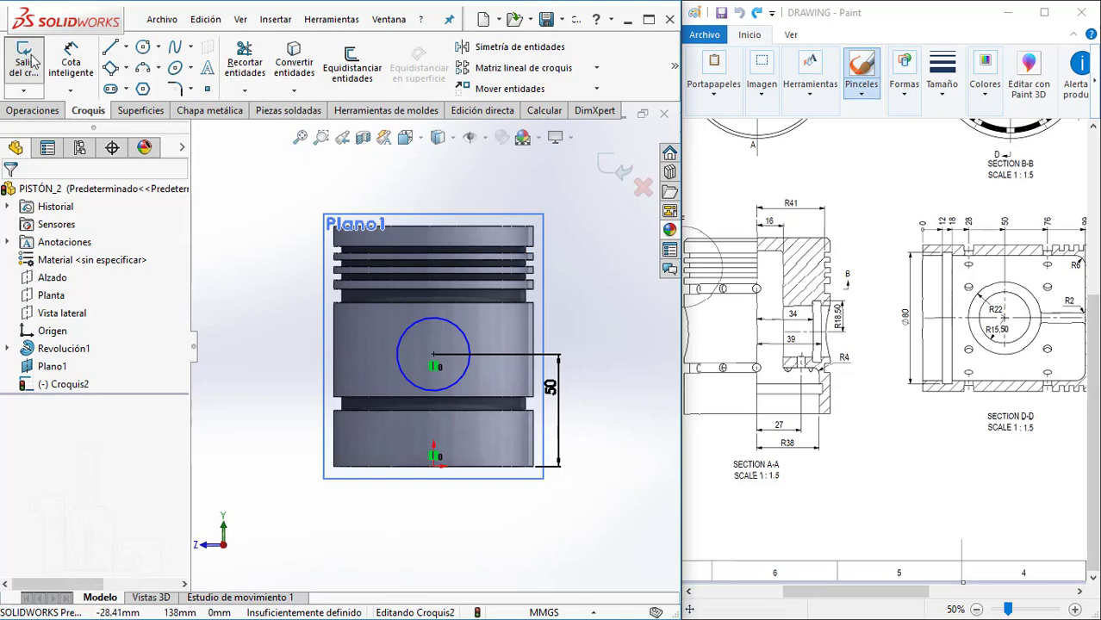
- Give the circle a 44 mm diameter
{"action": "left_click", "coordinate": [77, 66]}
{"action": "left_click", "coordinate": [429, 394]}
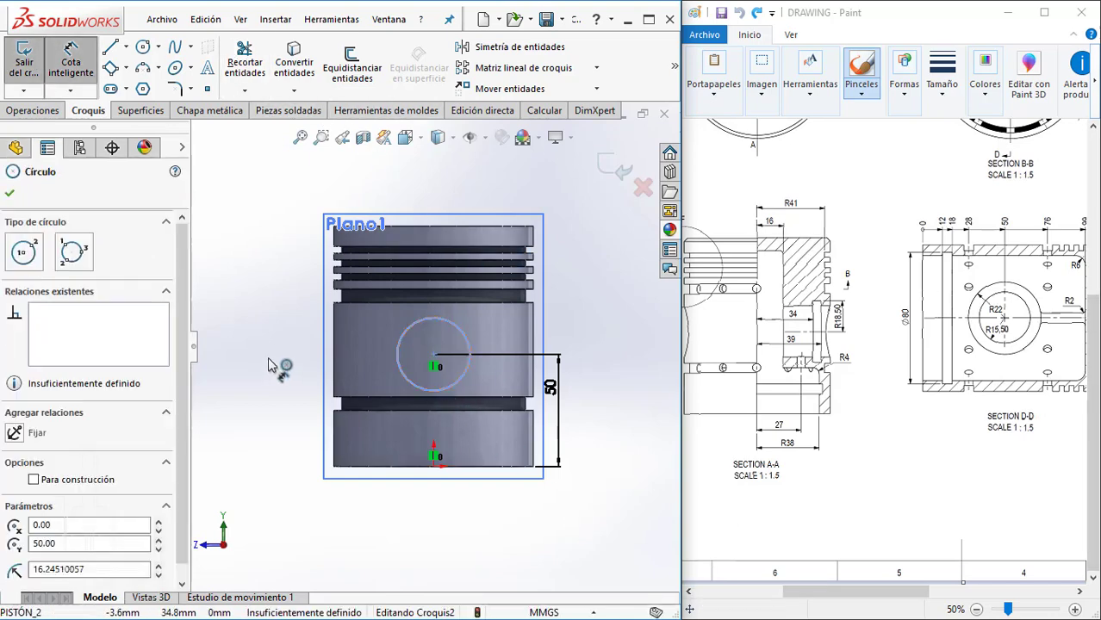
{"action": "left_click", "coordinate": [271, 366]}
{"action": "type", "text": "44"}
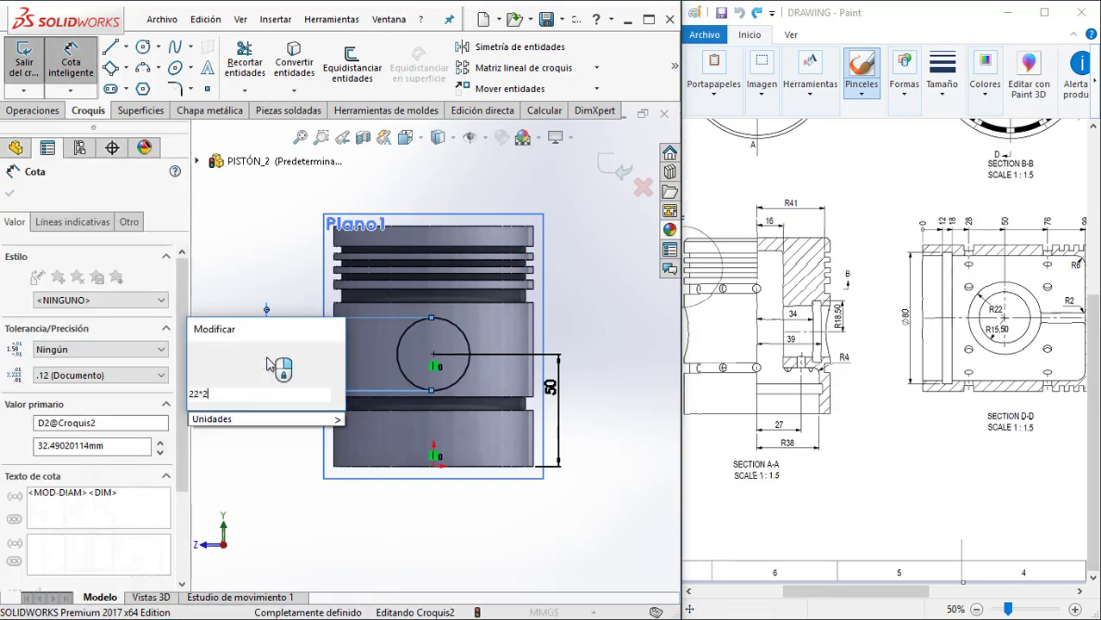
{"action": "key", "text": "Return"}
{"action": "key", "text": "Escape"}
- Section the piston and draw a corner rectangle from near the top down to the circle
{"action": "key", "text": "f"}
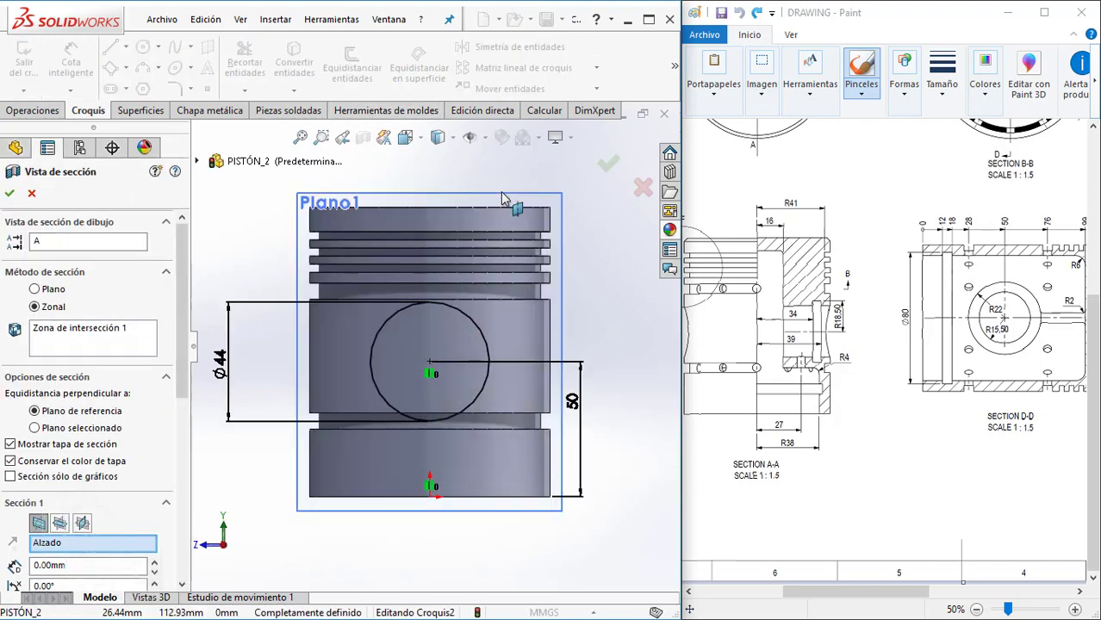
{"action": "key", "text": "Return"}
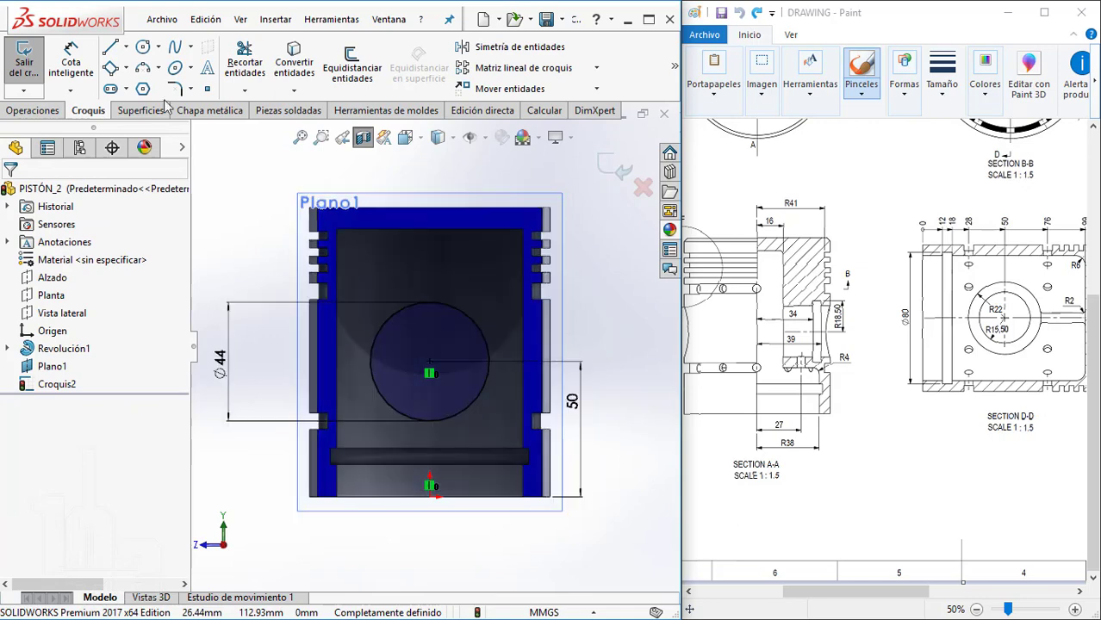
{"action": "left_click", "coordinate": [125, 68]}
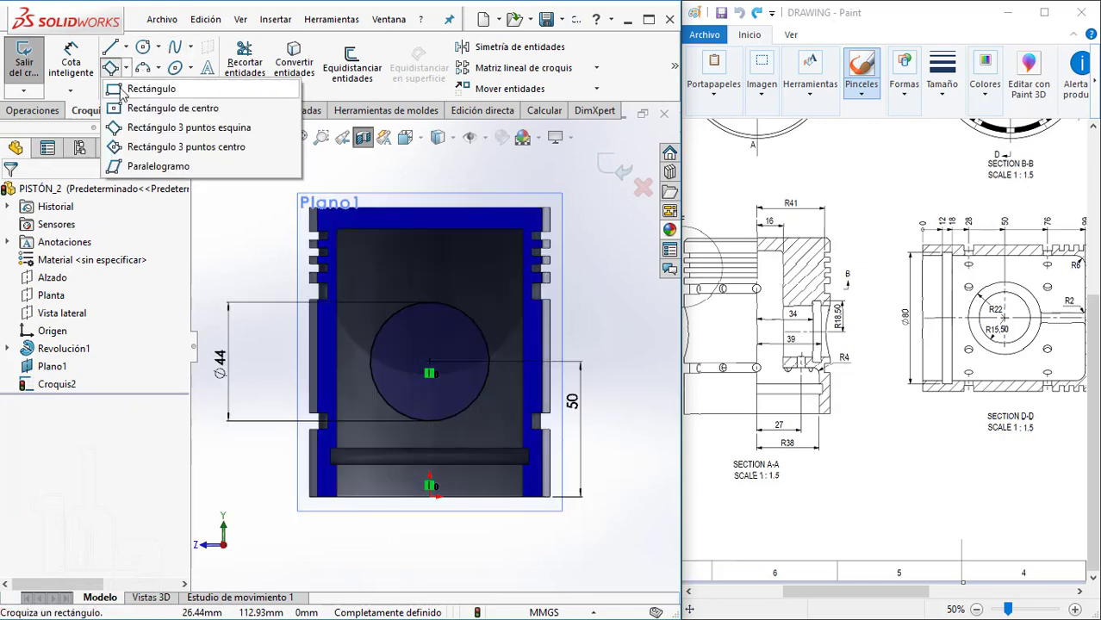
{"action": "left_click", "coordinate": [168, 76]}
{"action": "scroll", "coordinate": [421, 254], "scroll_direction": "down", "scroll_amount": 2}
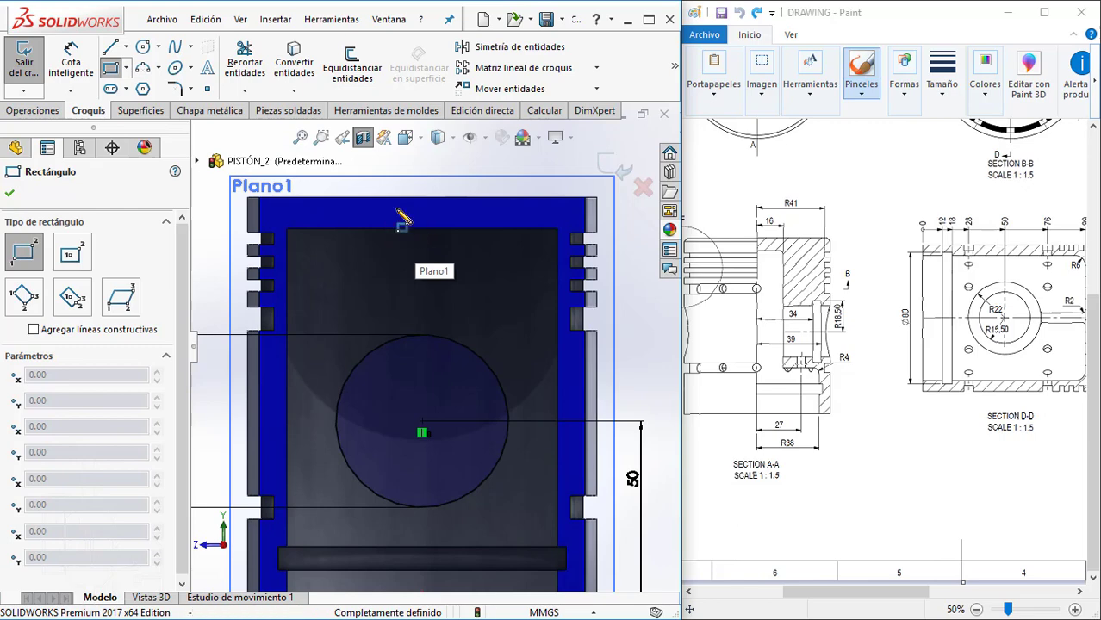
{"action": "left_click", "coordinate": [400, 217]}
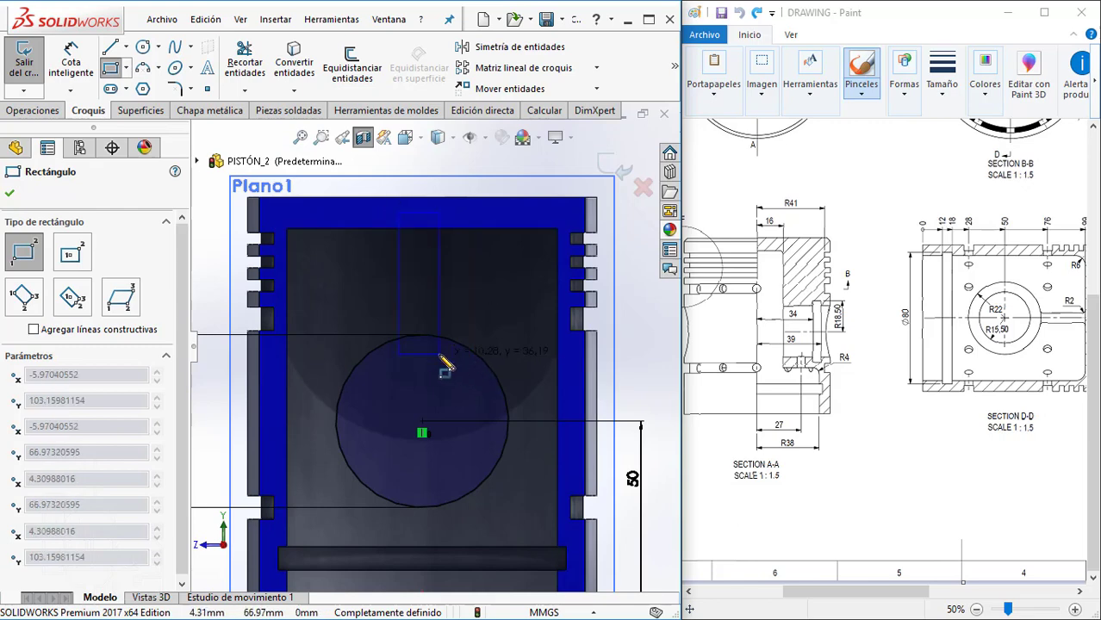
{"action": "left_click", "coordinate": [441, 355]}
- Make the rectangle's top corner coincident with the piston's top edge and view normal to Plano1
{"action": "middle_click_drag", "start_coordinate": [441, 355], "coordinate": [419, 250]}
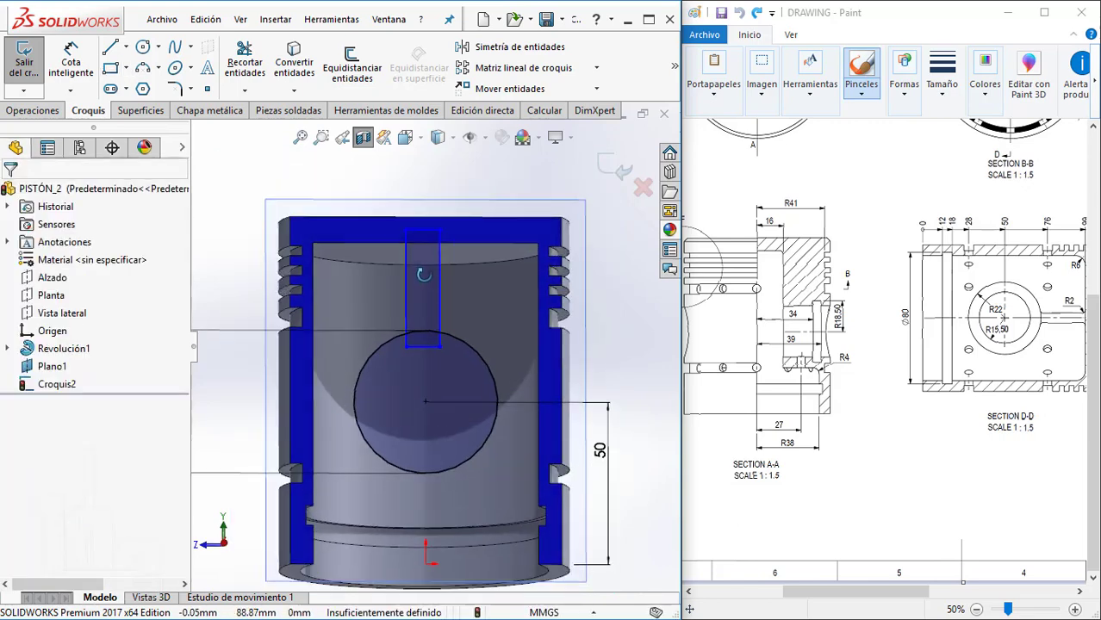
{"action": "left_click", "coordinate": [408, 243]}
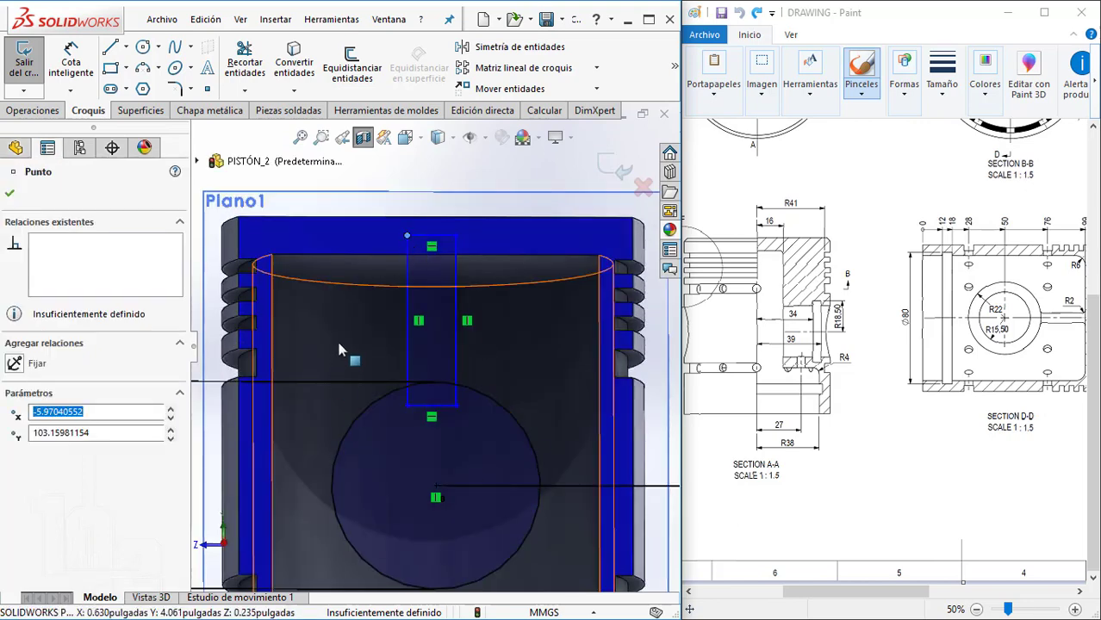
{"action": "left_click", "coordinate": [366, 293], "text": "ctrl"}
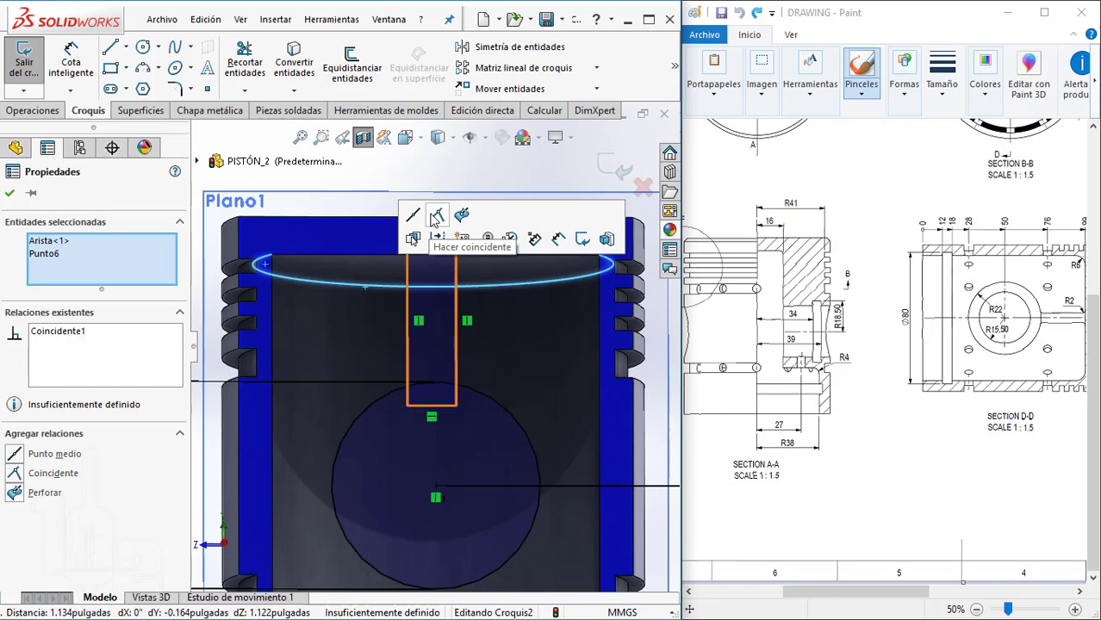
{"action": "left_click", "coordinate": [436, 216]}
{"action": "key", "text": "space"}
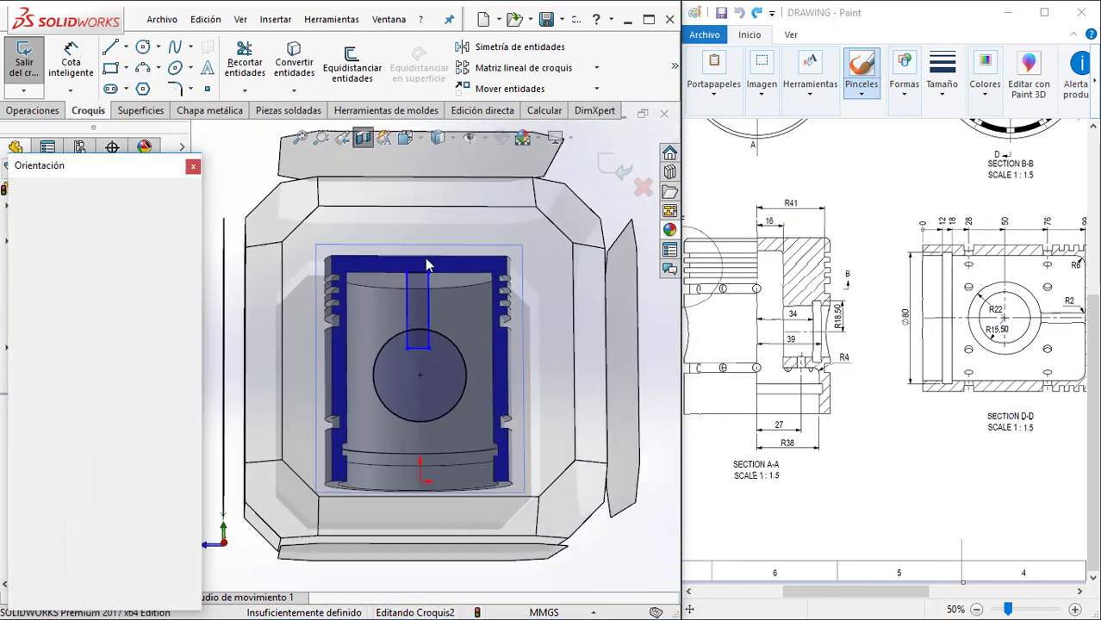
{"action": "left_click", "coordinate": [427, 264]}
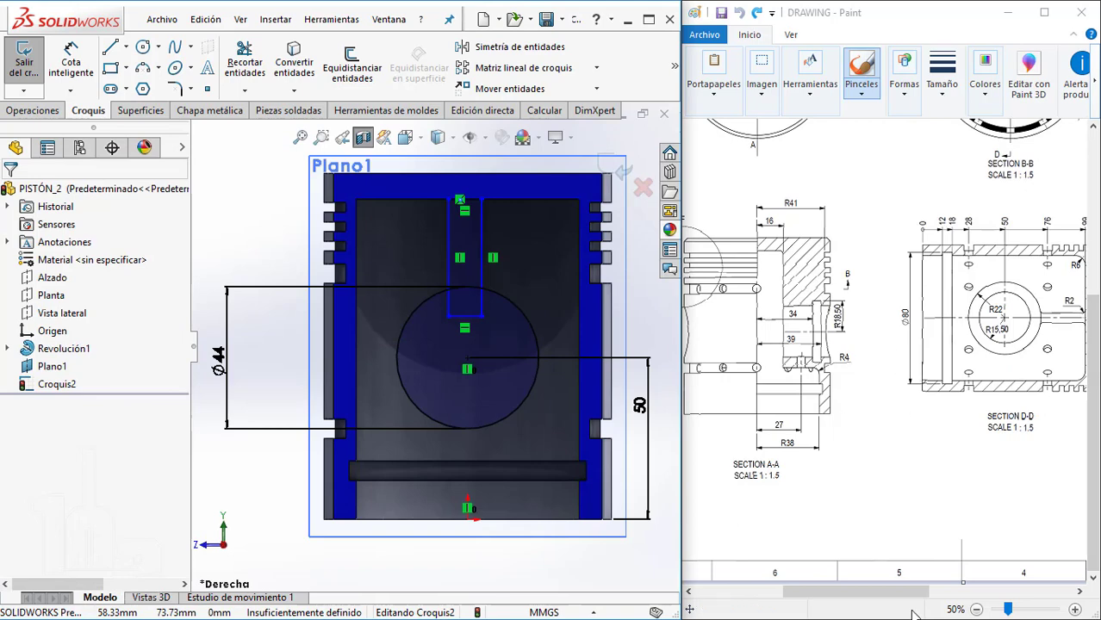
{"action": "left_click_drag", "start_coordinate": [911, 592], "coordinate": [951, 594]}
{"action": "scroll", "coordinate": [952, 385], "scroll_direction": "up", "scroll_amount": 5}
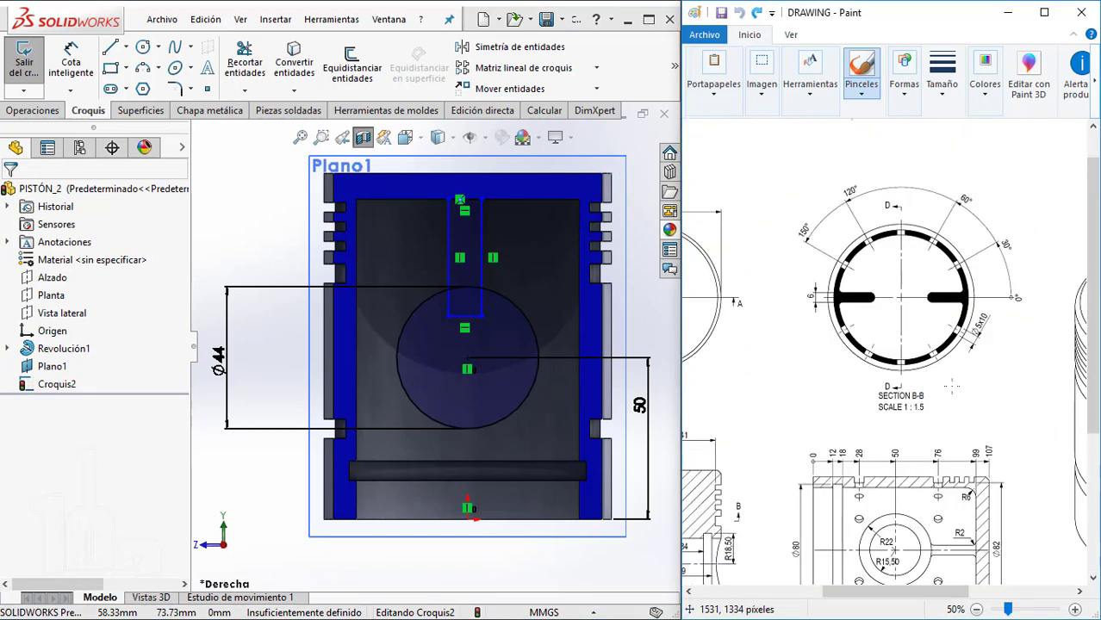
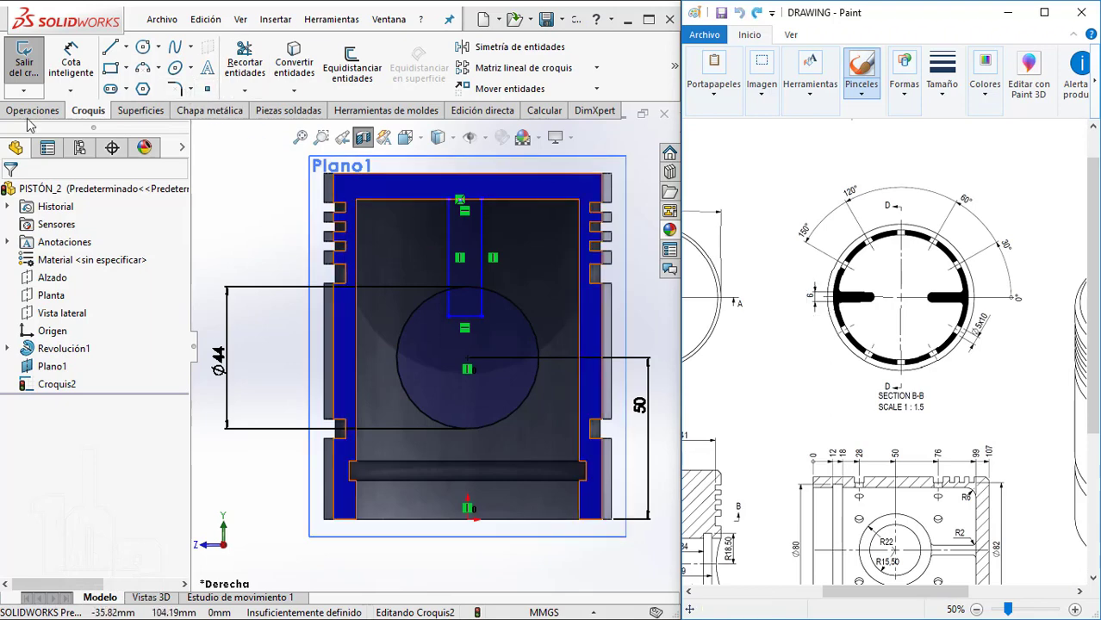
- Dimension the slot width between its left and right lines as 6 mm
{"action": "left_click", "coordinate": [84, 62]}
{"action": "left_click", "coordinate": [73, 62]}
{"action": "scroll", "coordinate": [430, 310], "scroll_direction": "down", "scroll_amount": 2}
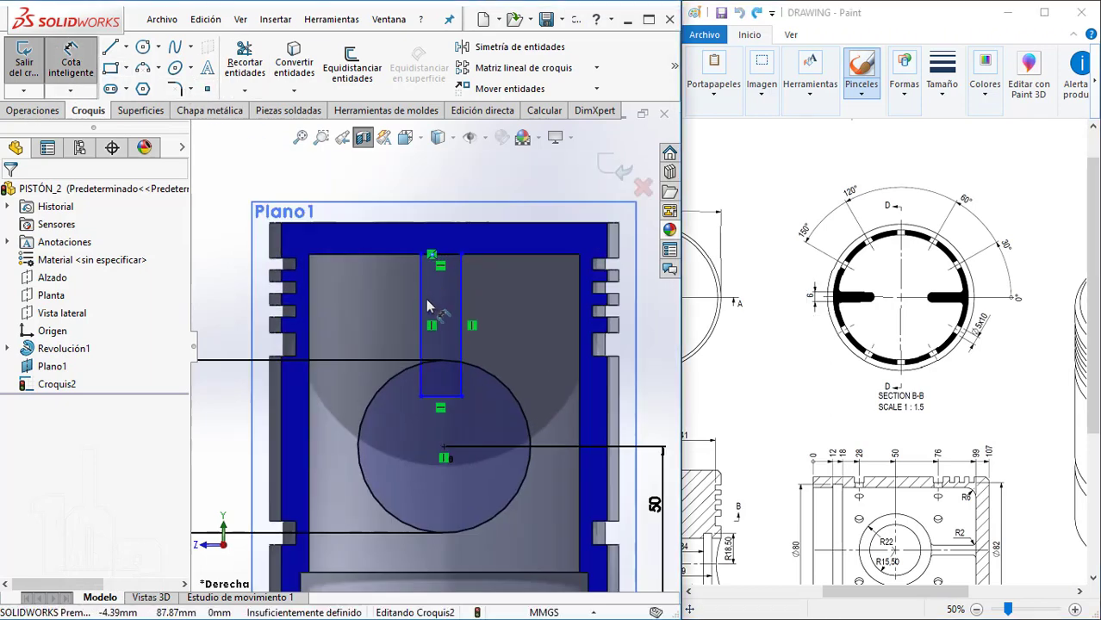
{"action": "left_click", "coordinate": [422, 311]}
{"action": "left_click", "coordinate": [462, 292]}
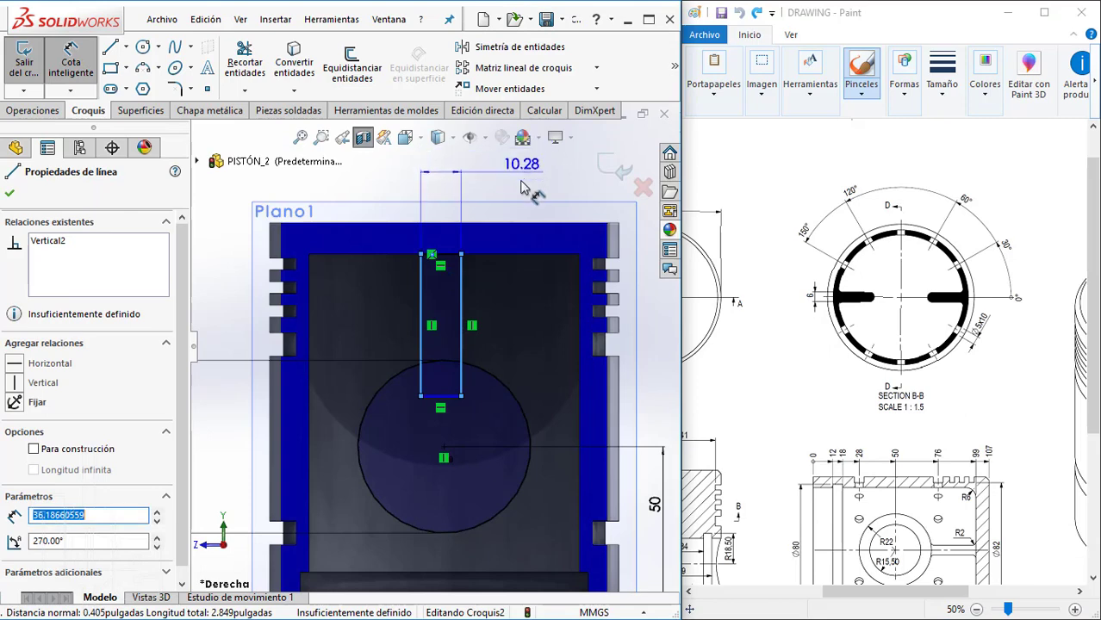
{"action": "left_click", "coordinate": [521, 187]}
{"action": "key", "text": "Return"}
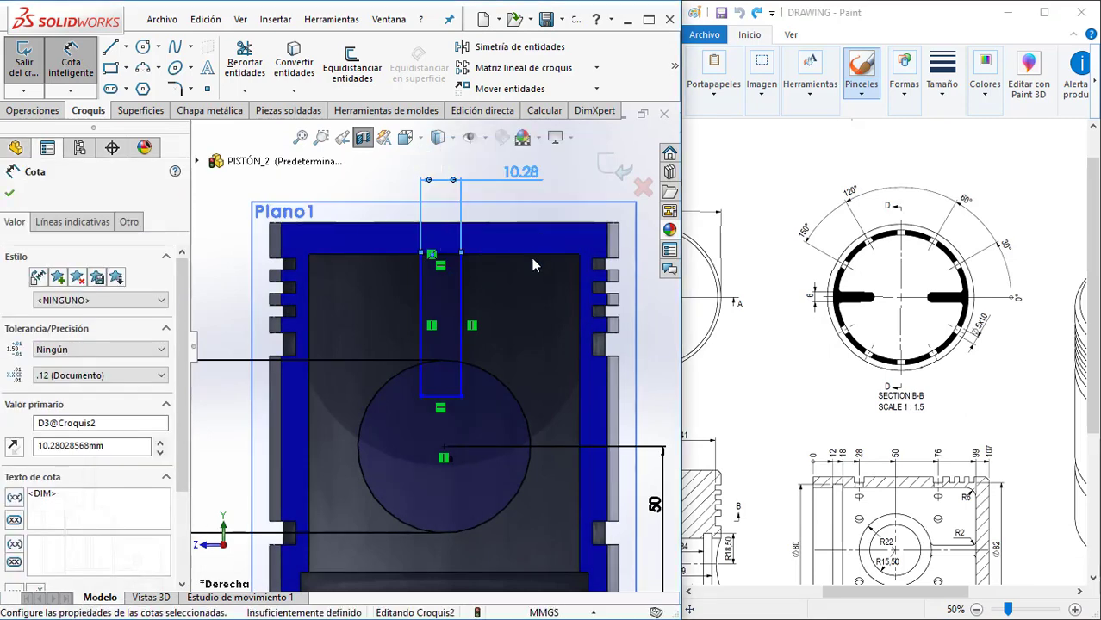
{"action": "scroll", "coordinate": [466, 504], "scroll_direction": "up", "scroll_amount": 3}
- Dimension the slot's offset from the vertical centre line as 3 mm
{"action": "left_click", "coordinate": [442, 524]}
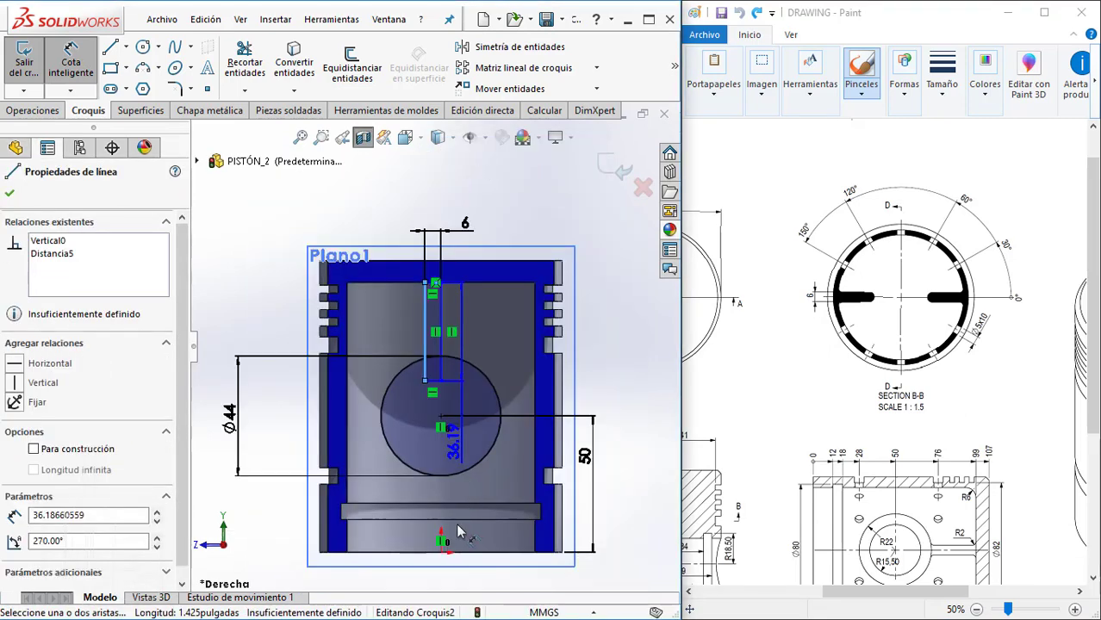
{"action": "left_click", "coordinate": [442, 556]}
{"action": "scroll", "coordinate": [413, 241], "scroll_direction": "down", "scroll_amount": 5}
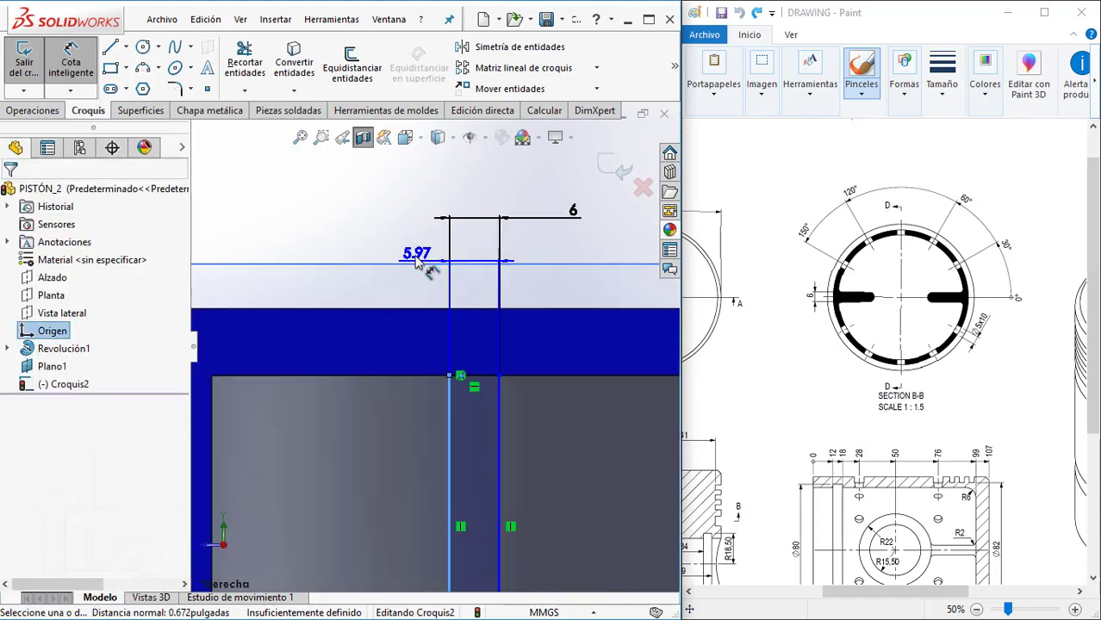
{"action": "left_click", "coordinate": [415, 263]}
{"action": "left_click", "coordinate": [505, 270]}
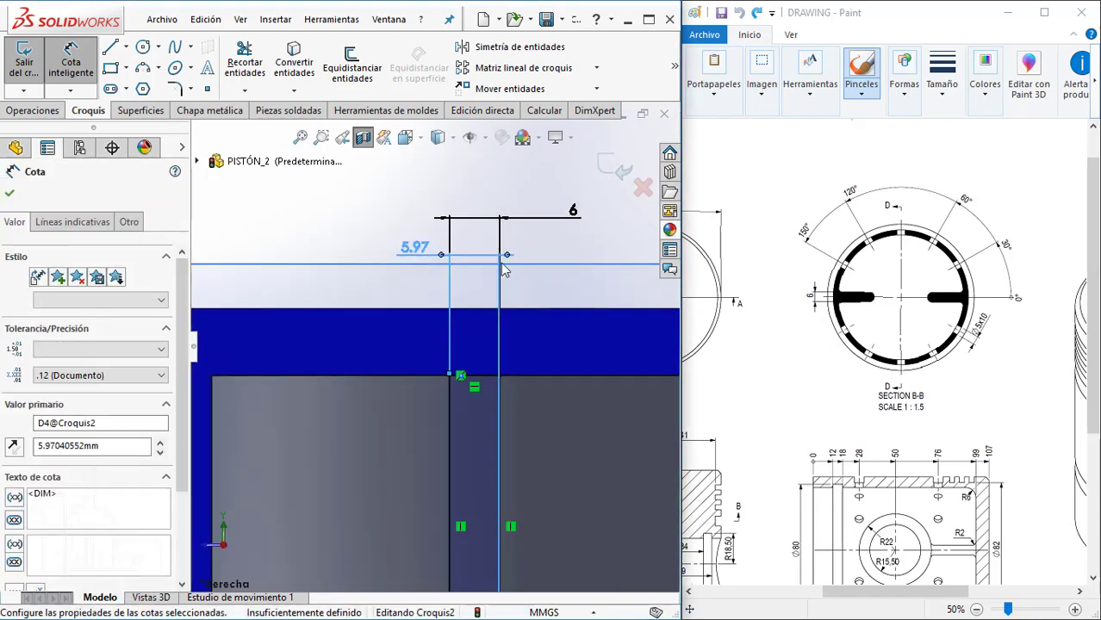
{"action": "left_click_drag", "start_coordinate": [414, 250], "coordinate": [431, 255]}
{"action": "scroll", "coordinate": [617, 359], "scroll_direction": "up", "scroll_amount": 3}
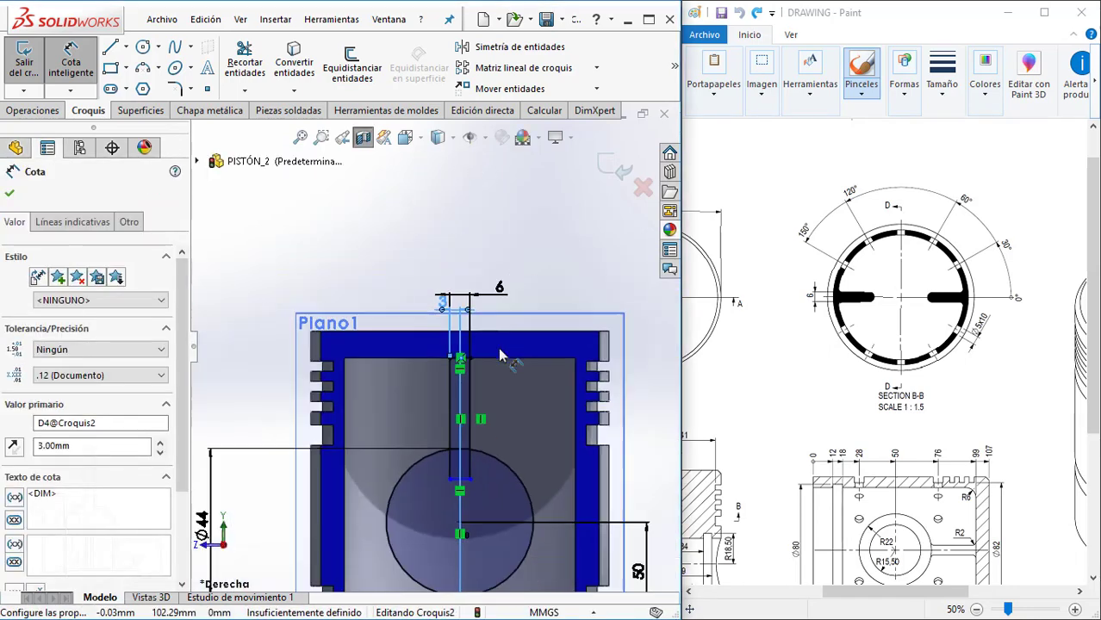
{"action": "key", "text": "Escape"}
- Make the slot's bottom-left corner point coincident with the circle arc
{"action": "scroll", "coordinate": [466, 352], "scroll_direction": "down", "scroll_amount": 3}
{"action": "scroll", "coordinate": [460, 394], "scroll_direction": "down", "scroll_amount": 2}
{"action": "left_click_drag", "start_coordinate": [460, 395], "coordinate": [457, 293]}
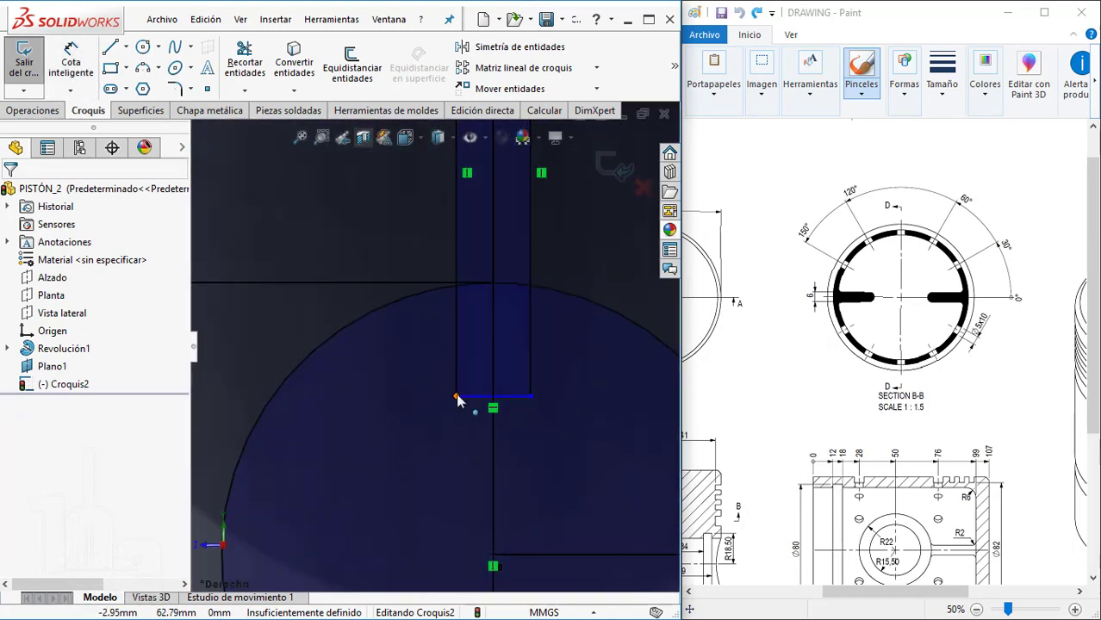
{"action": "scroll", "coordinate": [456, 293], "scroll_direction": "down", "scroll_amount": 2}
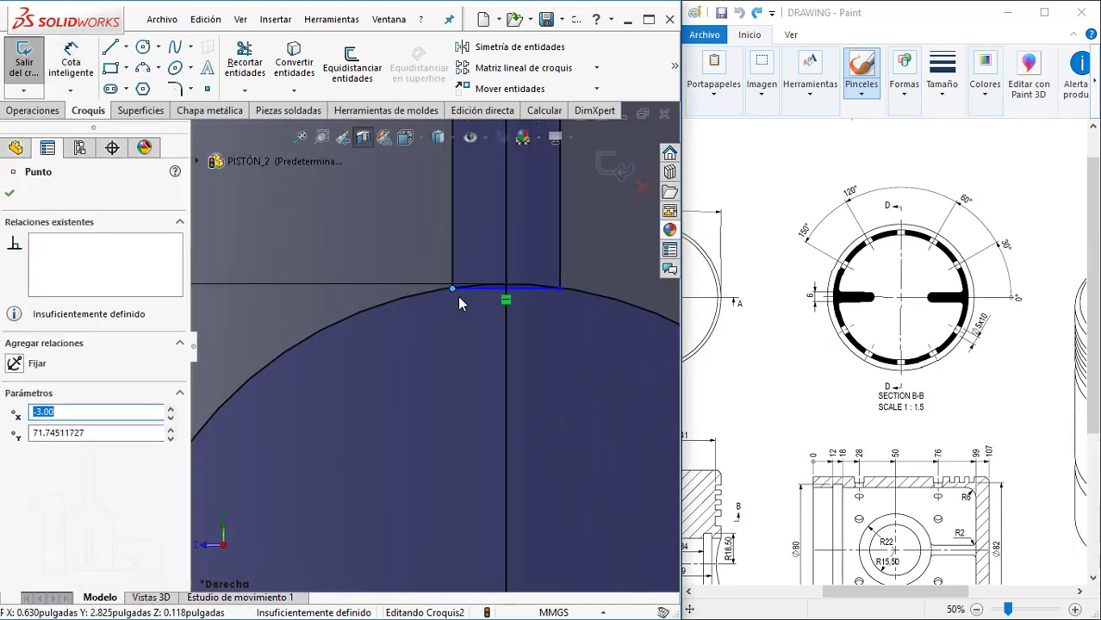
{"action": "left_click", "coordinate": [452, 305]}
{"action": "left_click", "coordinate": [449, 292]}
{"action": "left_click_drag", "start_coordinate": [449, 292], "coordinate": [450, 328]}
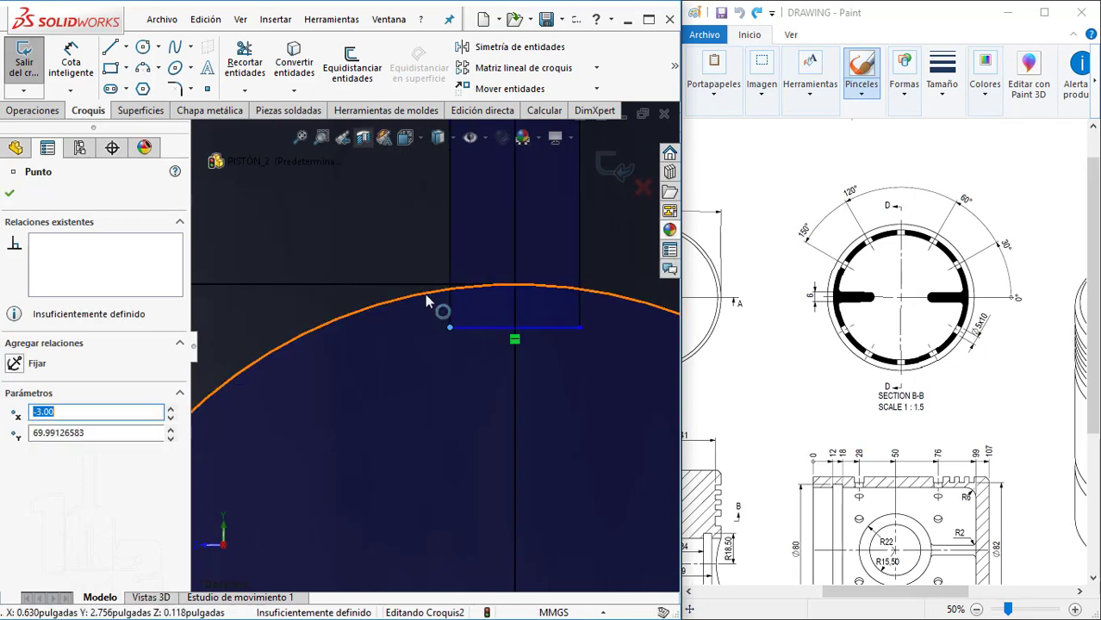
{"action": "left_click", "coordinate": [431, 294]}
{"action": "left_click", "coordinate": [449, 327], "text": "ctrl"}
{"action": "left_click", "coordinate": [495, 220]}
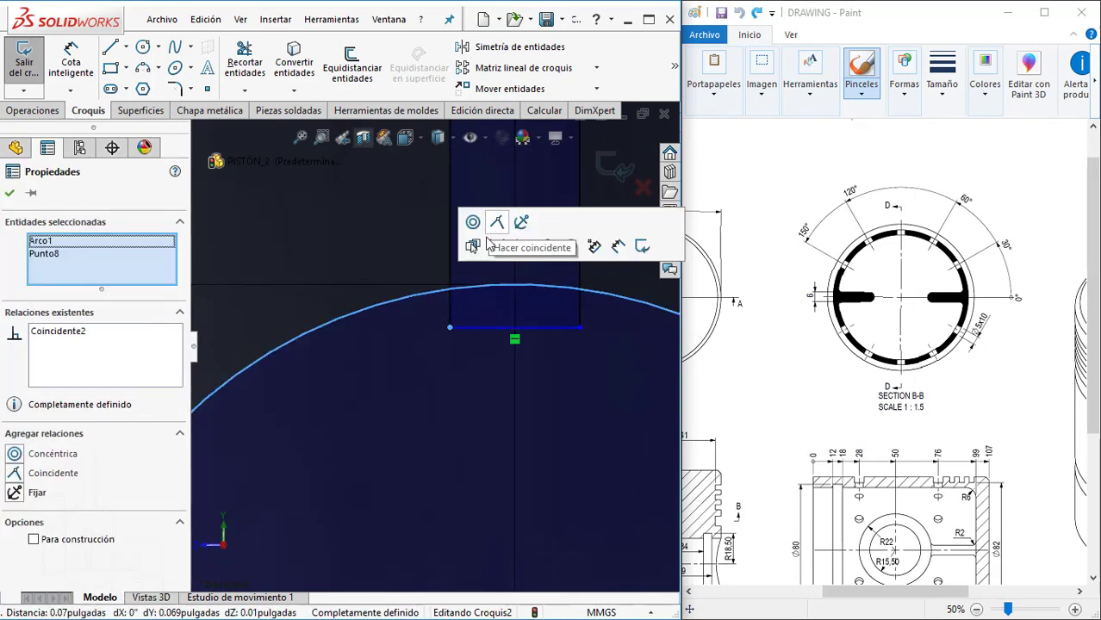
- Show the whole uncut piston in isometric view with Section View off
{"action": "key", "text": "Escape"}
{"action": "key", "text": "ctrl+7"}
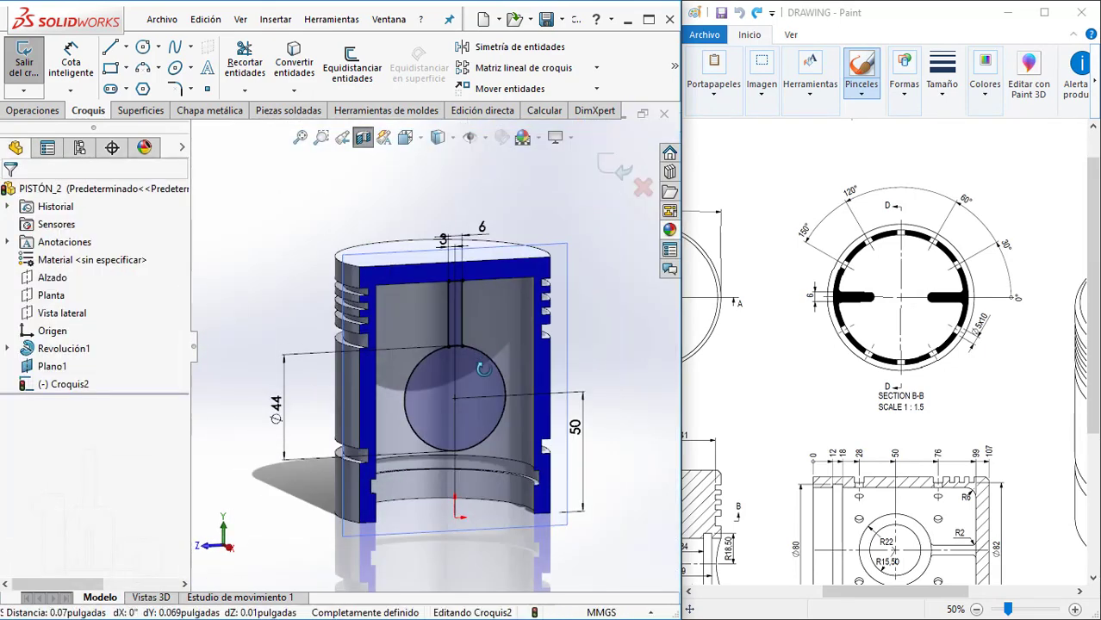
{"action": "left_click", "coordinate": [363, 137]}
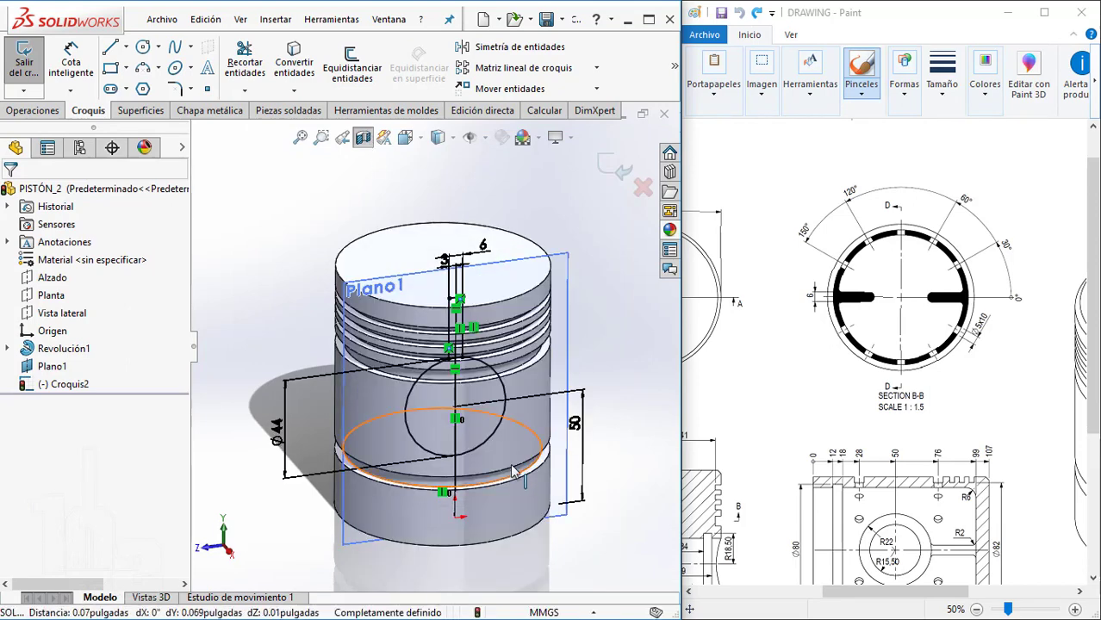
- Start an extruded boss from the three Croquis2 sketch regions
{"action": "left_click", "coordinate": [56, 110]}
{"action": "left_click", "coordinate": [36, 62]}
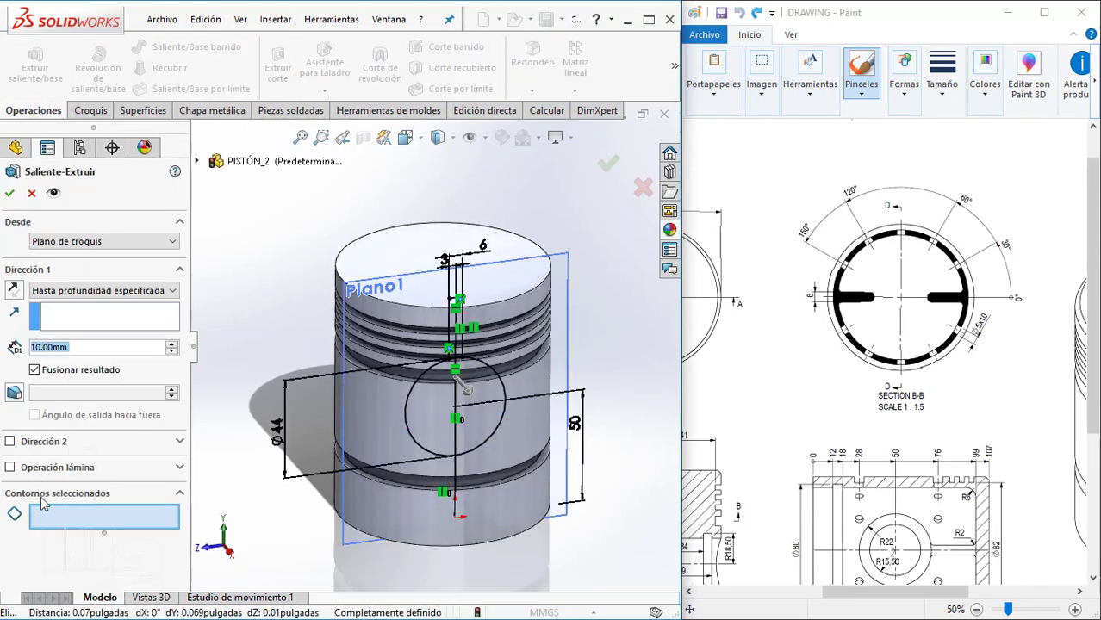
{"action": "scroll", "coordinate": [455, 410], "scroll_direction": "down", "scroll_amount": 3}
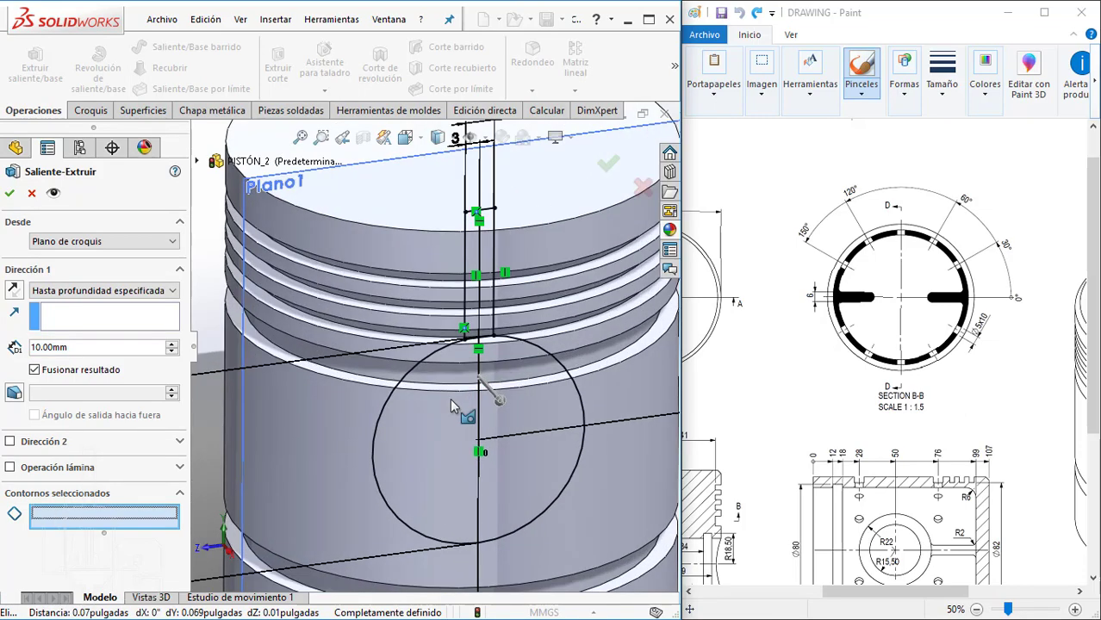
{"action": "left_click", "coordinate": [459, 449]}
{"action": "scroll", "coordinate": [466, 362], "scroll_direction": "down", "scroll_amount": 3}
{"action": "scroll", "coordinate": [397, 370], "scroll_direction": "down", "scroll_amount": 2}
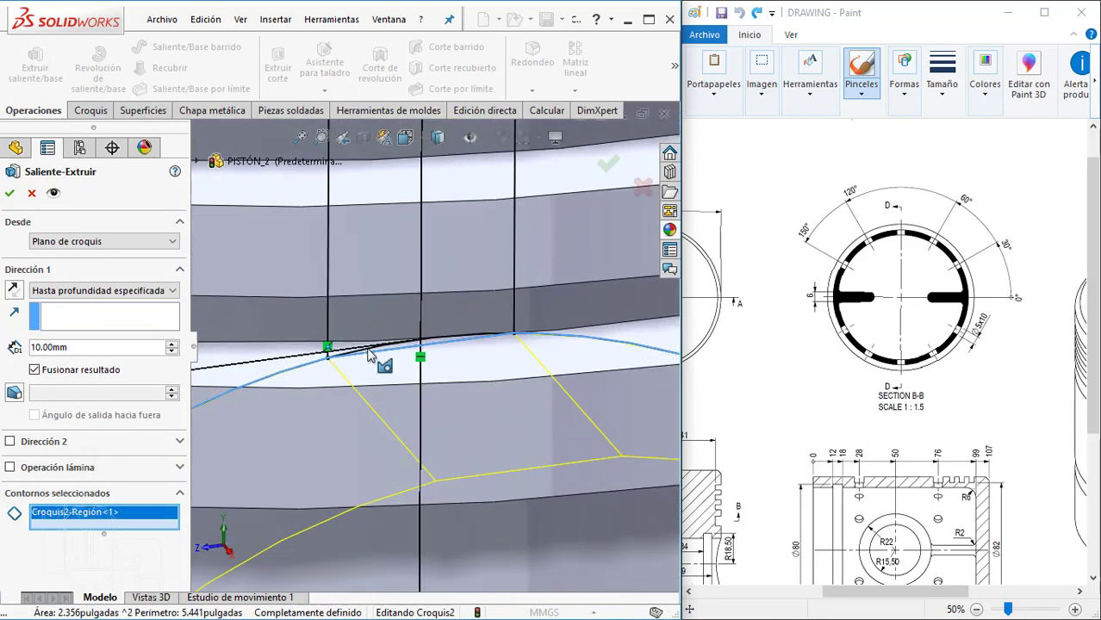
{"action": "scroll", "coordinate": [374, 349], "scroll_direction": "down", "scroll_amount": 2}
{"action": "scroll", "coordinate": [375, 349], "scroll_direction": "down", "scroll_amount": 2}
{"action": "scroll", "coordinate": [375, 346], "scroll_direction": "down", "scroll_amount": 2}
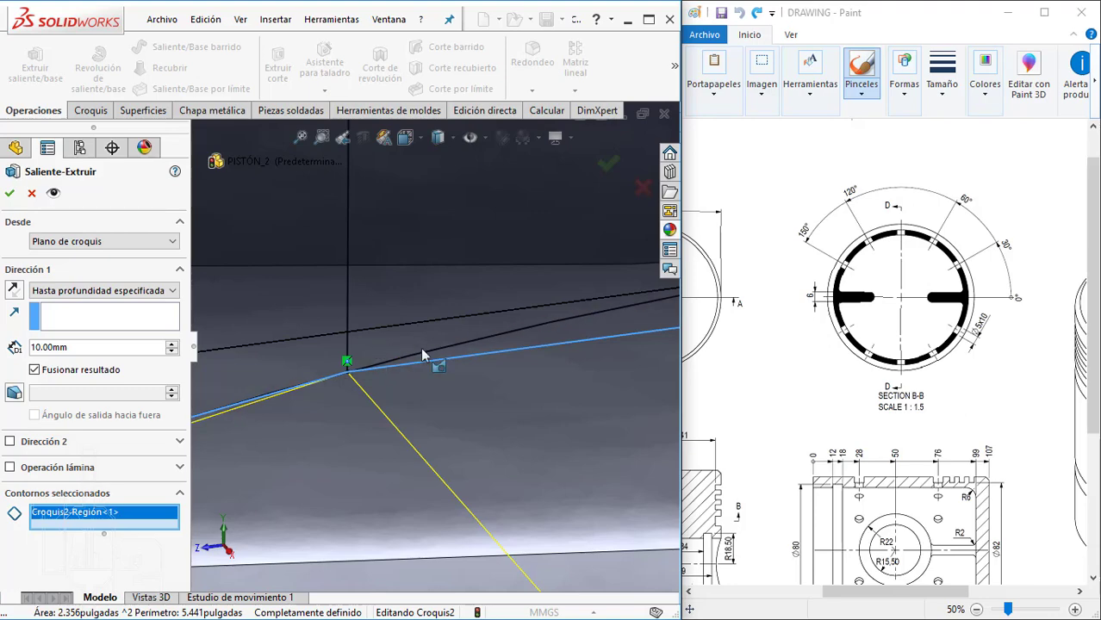
{"action": "scroll", "coordinate": [603, 354], "scroll_direction": "up", "scroll_amount": 2}
{"action": "scroll", "coordinate": [590, 323], "scroll_direction": "down", "scroll_amount": 3}
{"action": "left_click", "coordinate": [578, 294]}
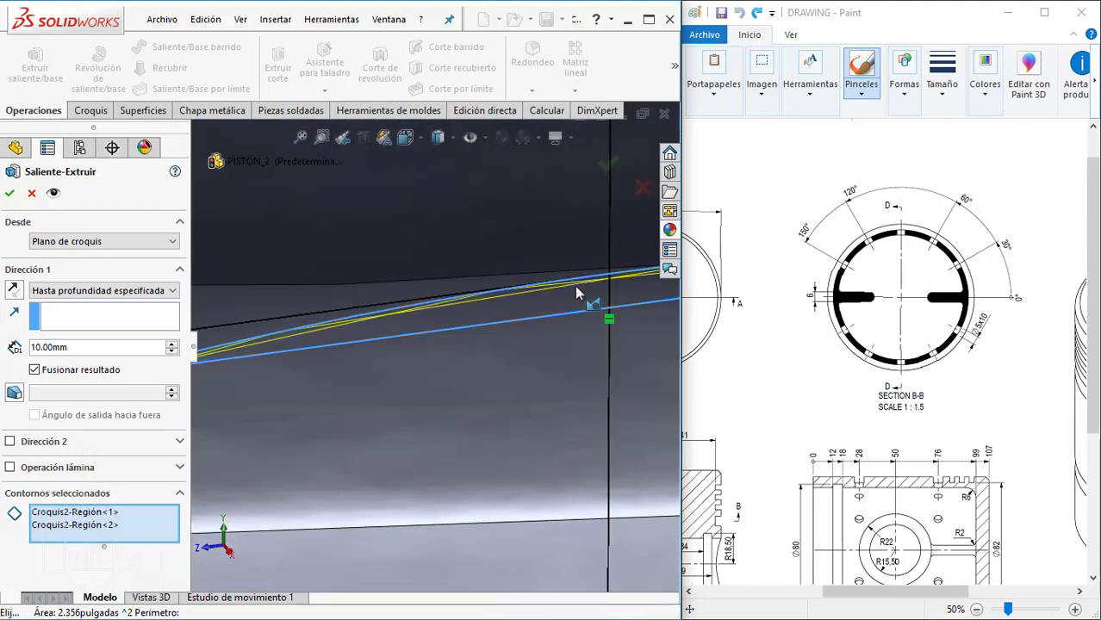
{"action": "scroll", "coordinate": [581, 293], "scroll_direction": "up", "scroll_amount": 1}
{"action": "scroll", "coordinate": [517, 284], "scroll_direction": "up", "scroll_amount": 2}
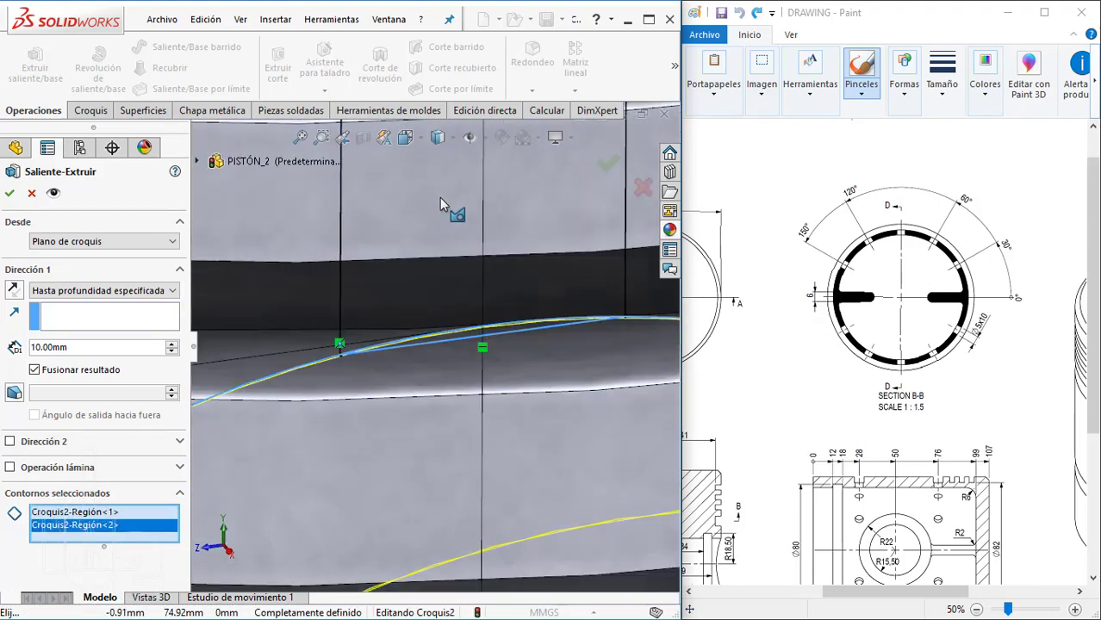
{"action": "left_click", "coordinate": [439, 203]}
{"action": "scroll", "coordinate": [444, 211], "scroll_direction": "up", "scroll_amount": 2}
{"action": "scroll", "coordinate": [445, 217], "scroll_direction": "up", "scroll_amount": 2}
{"action": "scroll", "coordinate": [447, 221], "scroll_direction": "up", "scroll_amount": 3}
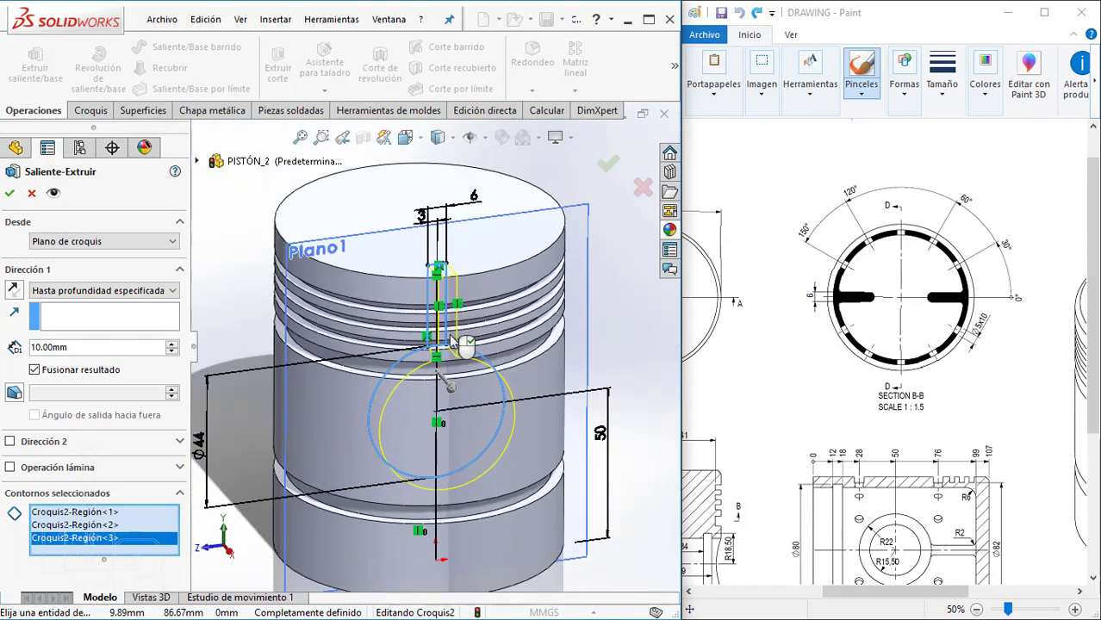
- Extrude the regions Up To Surface at the piston's inner face, direction reversed, creating Saliente-Extruir1
{"action": "middle_click_drag", "start_coordinate": [452, 344], "coordinate": [510, 221]}
{"action": "scroll", "coordinate": [457, 369], "scroll_direction": "down", "scroll_amount": 2}
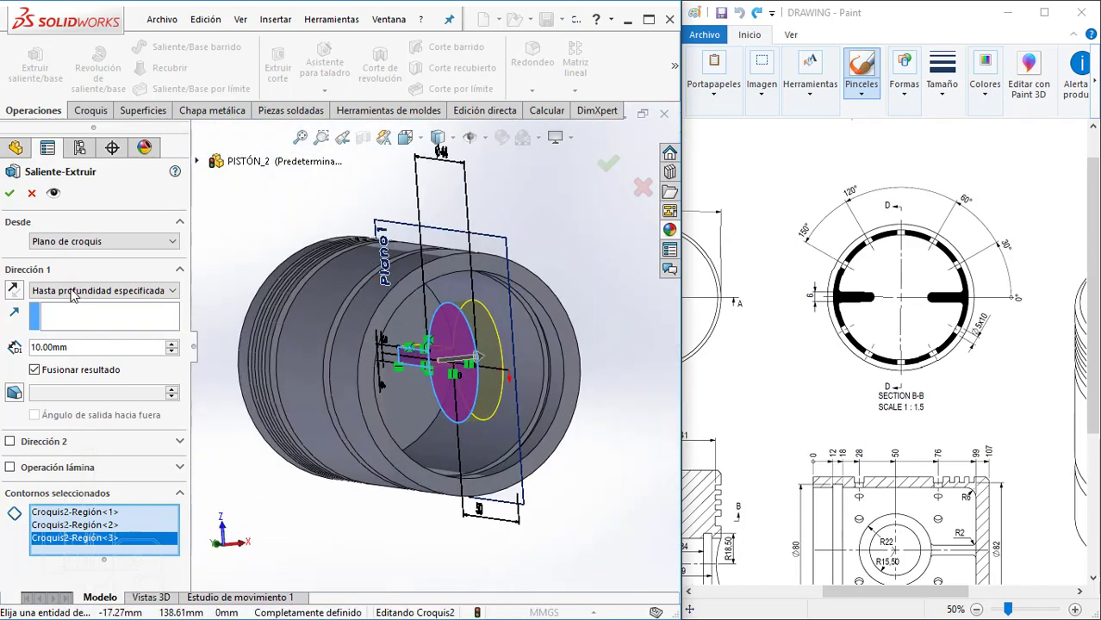
{"action": "left_click", "coordinate": [75, 292]}
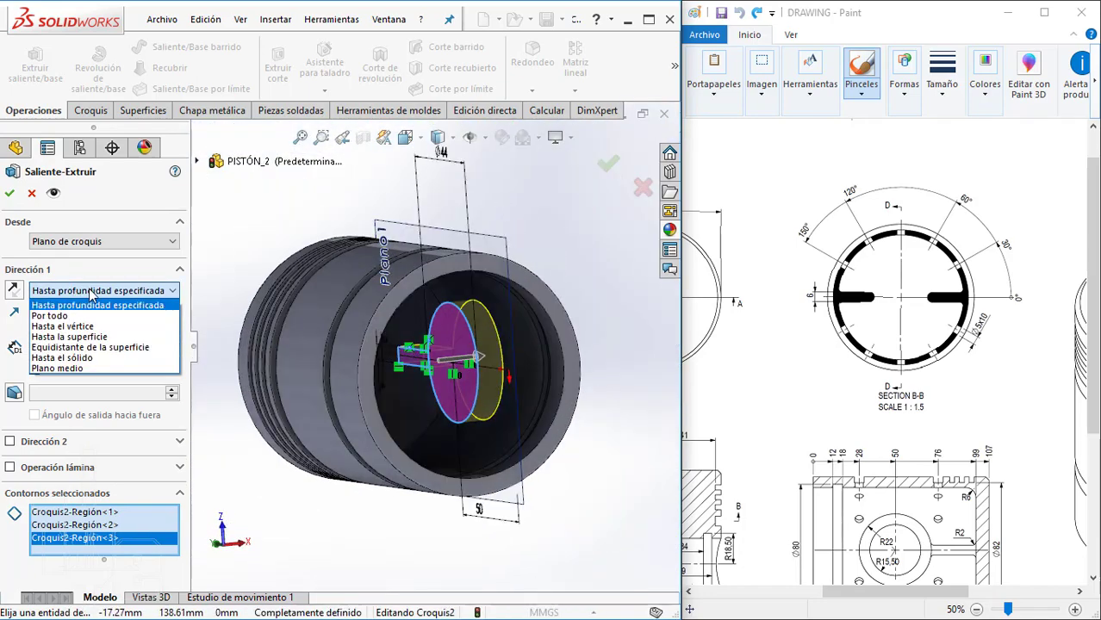
{"action": "left_click", "coordinate": [89, 340]}
{"action": "left_click", "coordinate": [529, 367]}
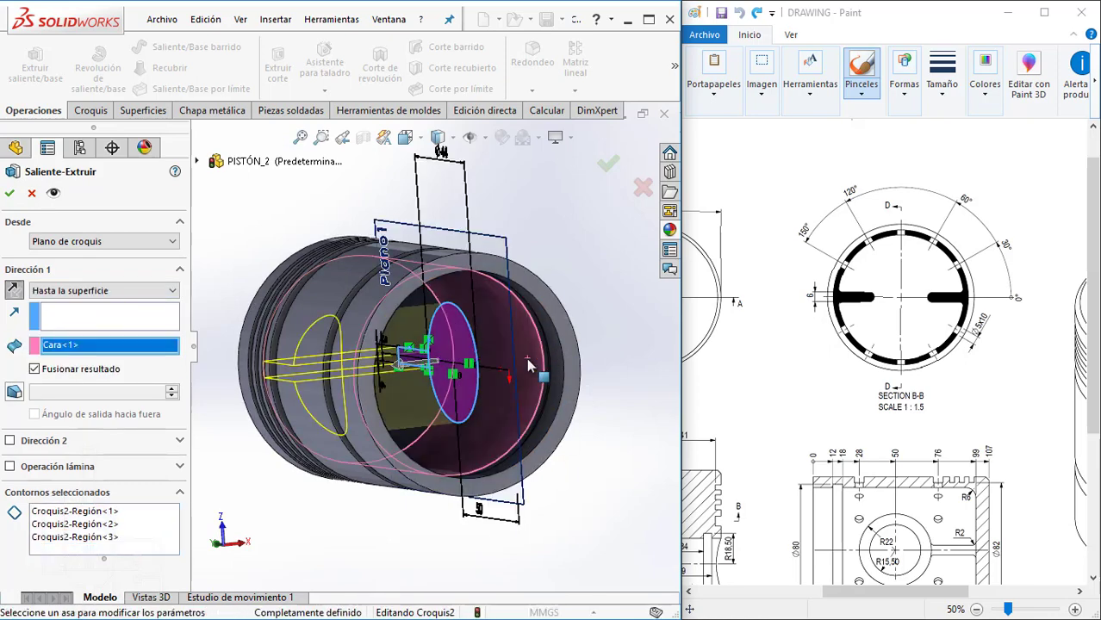
{"action": "left_click", "coordinate": [14, 290]}
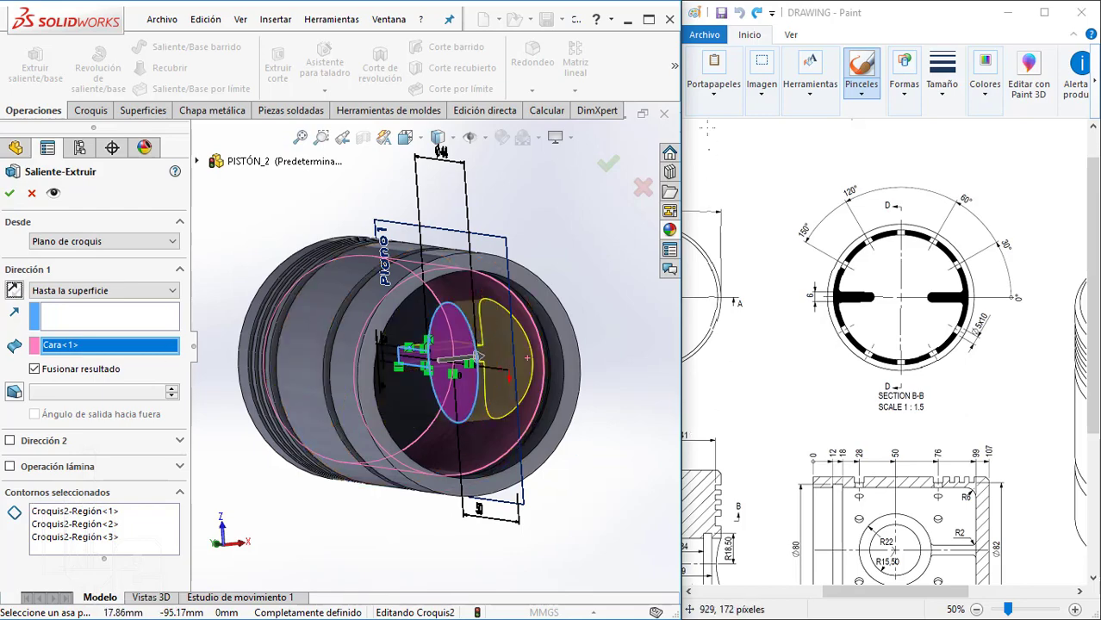
{"action": "left_click", "coordinate": [608, 165]}
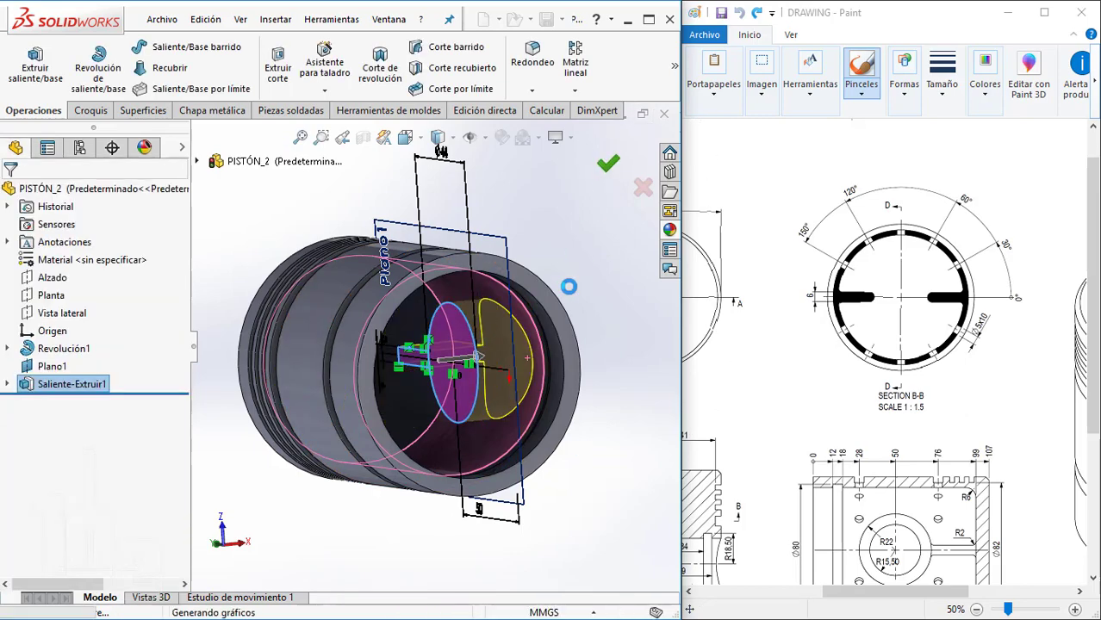
- Orbit the piston upright and hide the Plano1 reference plane
{"action": "middle_click_drag", "start_coordinate": [517, 275], "coordinate": [449, 421]}
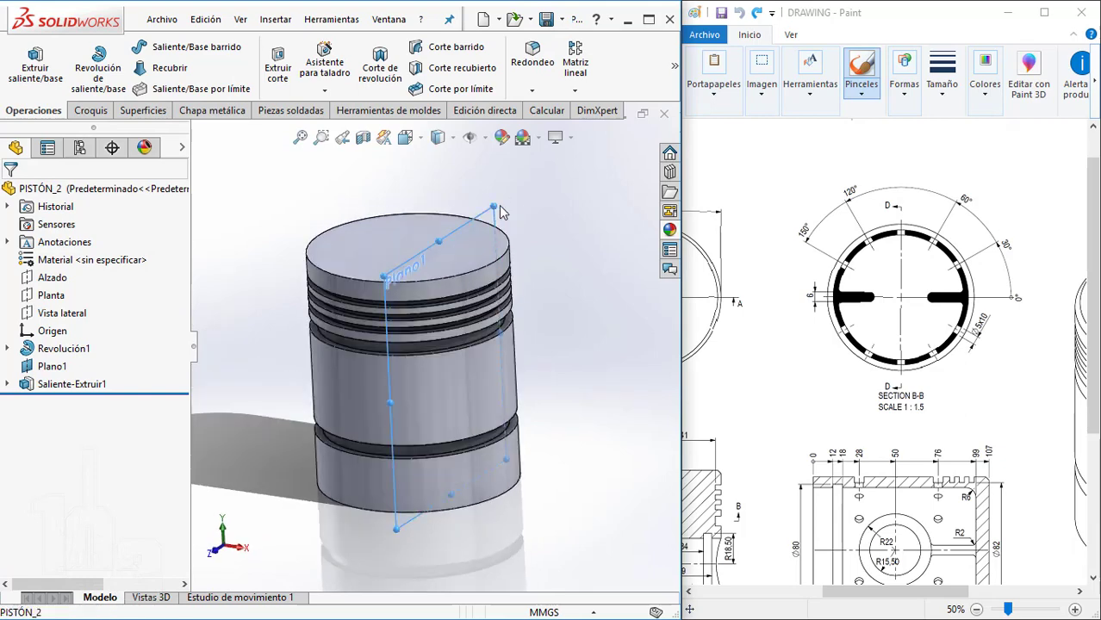
{"action": "left_click", "coordinate": [502, 213]}
{"action": "left_click", "coordinate": [593, 164]}
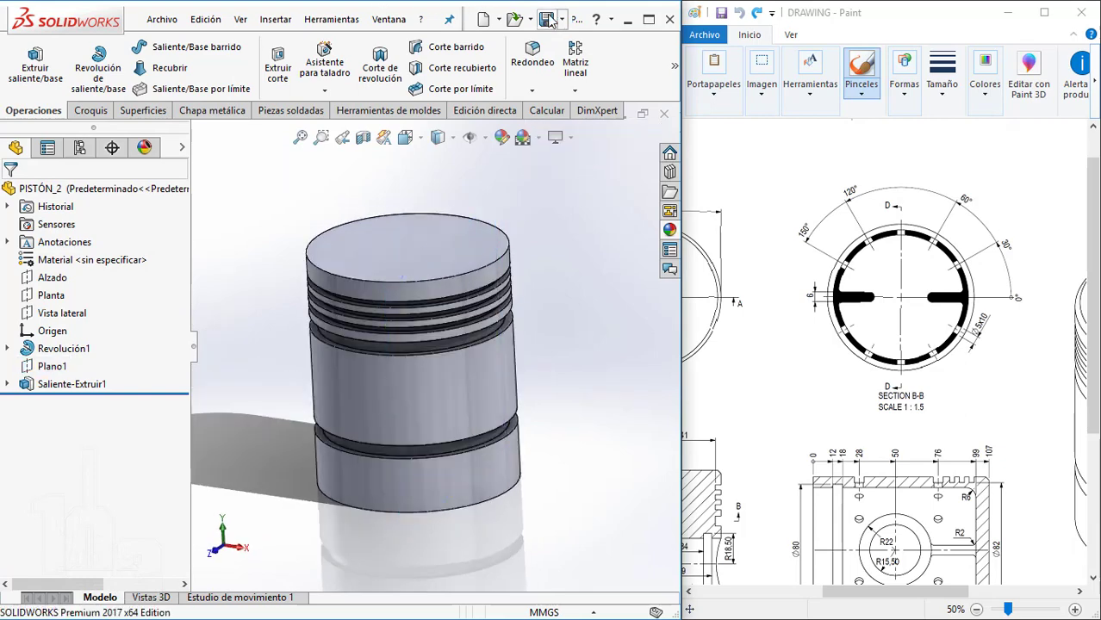
- Scroll the Paint drawing so Section A-A is visible beside SOLIDWORKS
{"action": "scroll", "coordinate": [848, 435], "scroll_direction": "down", "scroll_amount": 3}
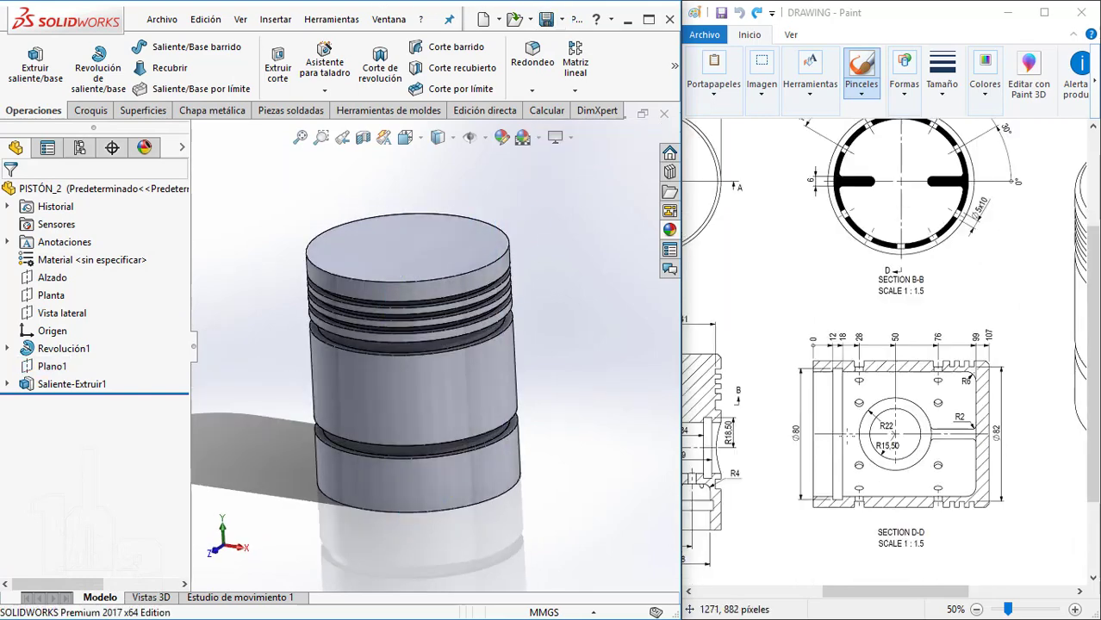
{"action": "left_click_drag", "start_coordinate": [881, 594], "coordinate": [823, 594]}
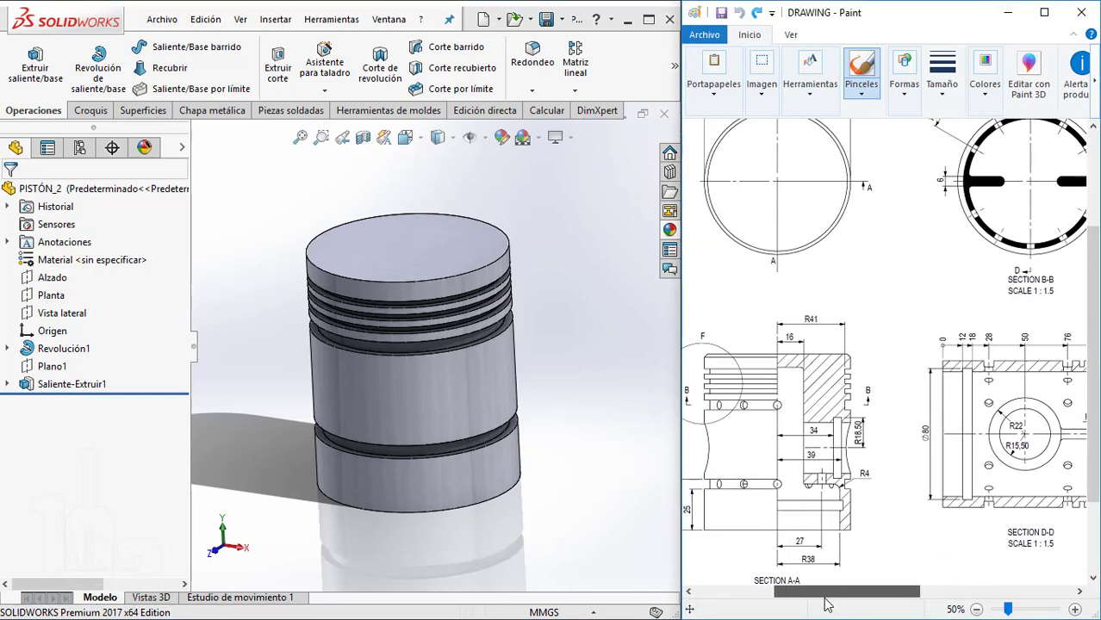
{"action": "scroll", "coordinate": [862, 422], "scroll_direction": "down", "scroll_amount": 3}
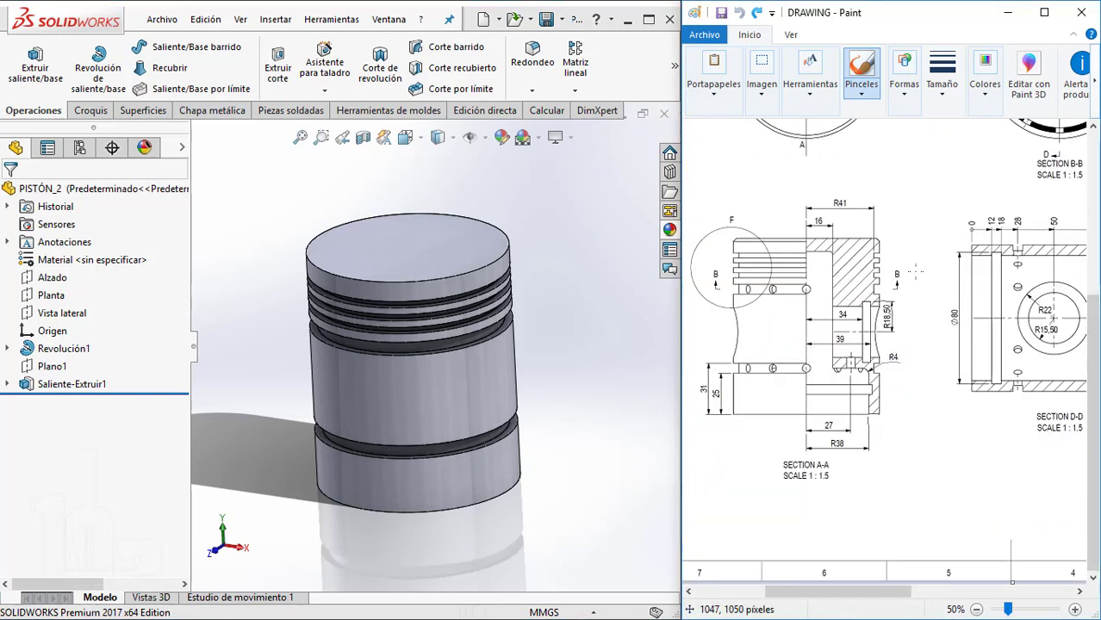
- Start a sketch on the Alzado plane, sectioned and viewed normal to the plane
{"action": "left_click", "coordinate": [50, 280]}
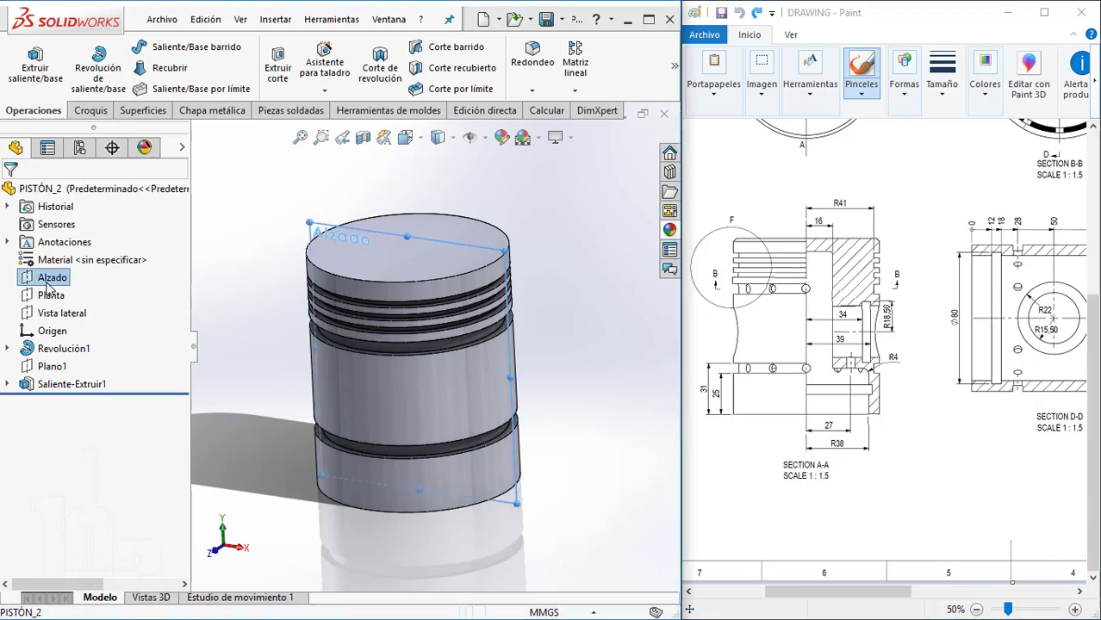
{"action": "left_click", "coordinate": [65, 252]}
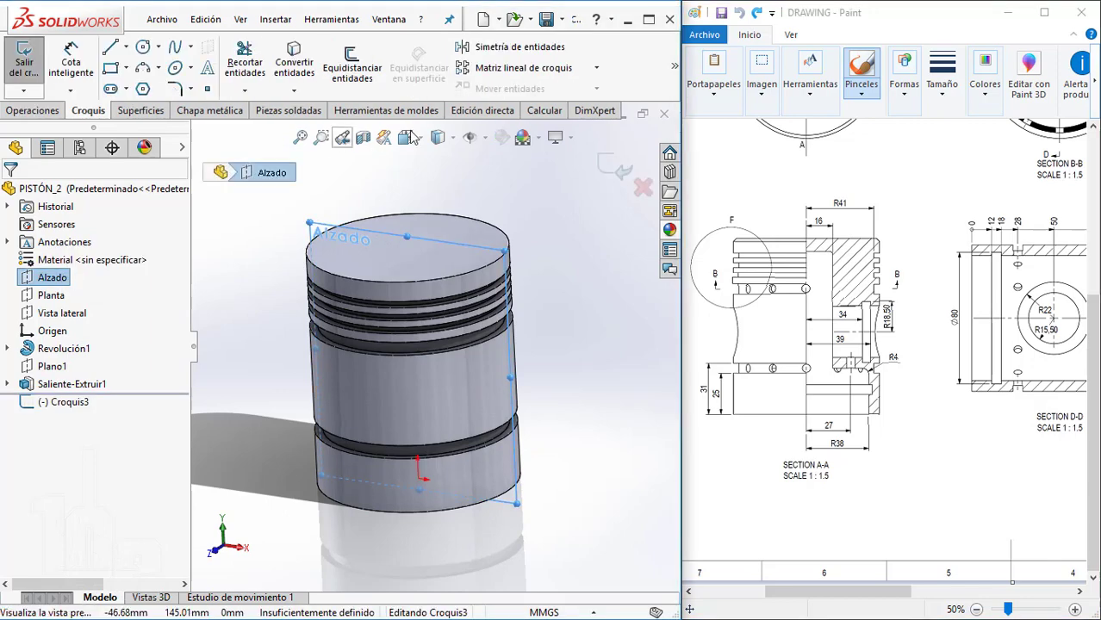
{"action": "left_click", "coordinate": [364, 140]}
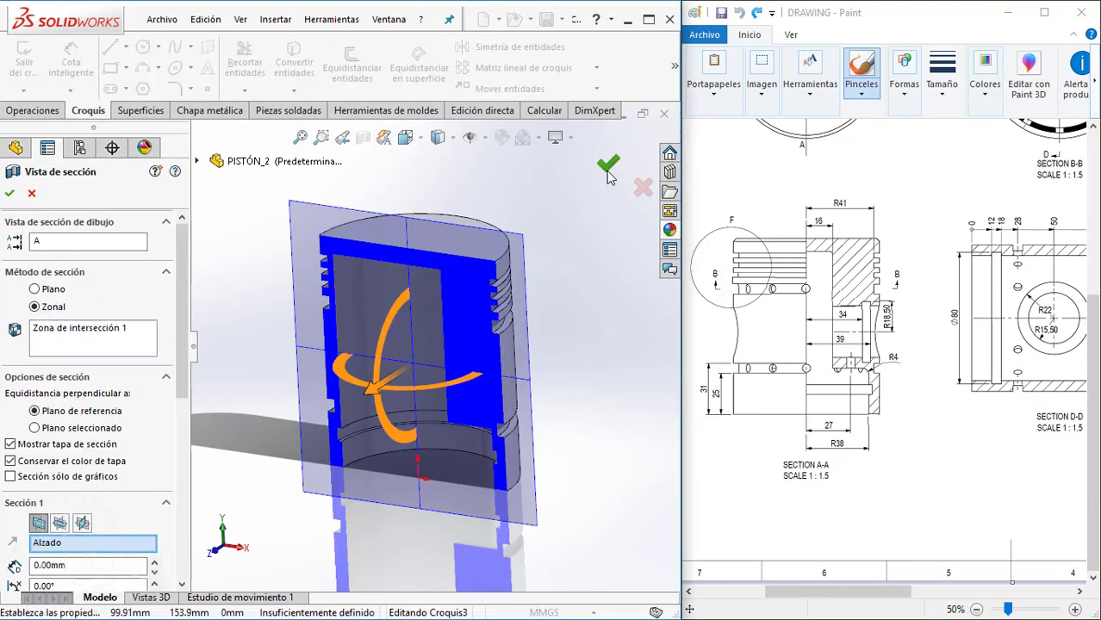
{"action": "left_click", "coordinate": [607, 172]}
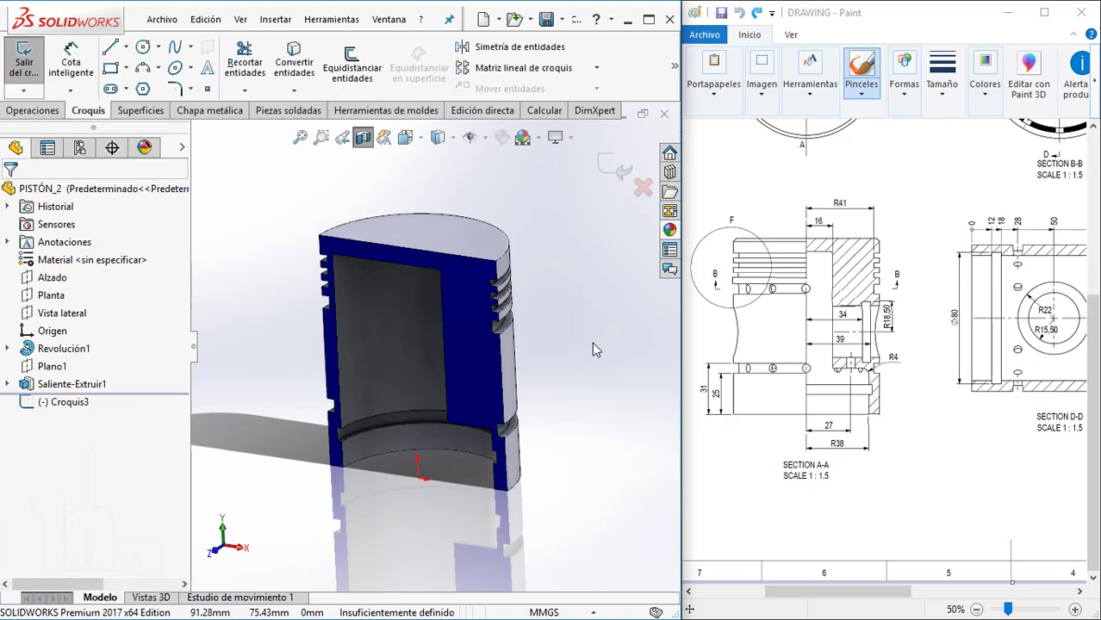
{"action": "key", "text": "ctrl+8"}
- Draw a horizontal line across the piston section and make it construction geometry
{"action": "key", "text": "l"}
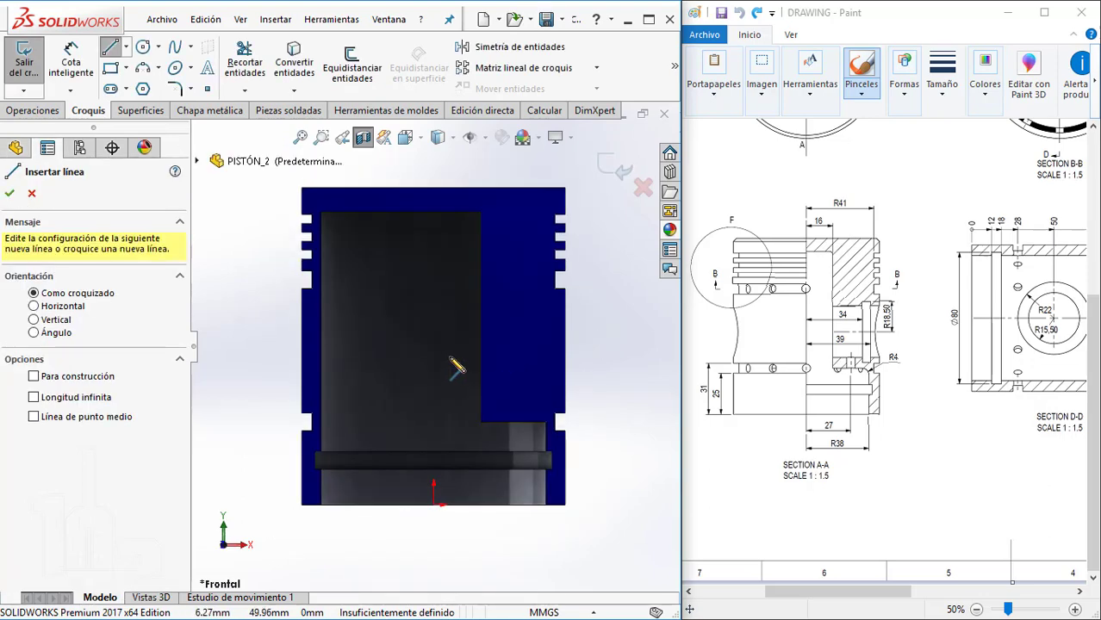
{"action": "left_click", "coordinate": [434, 346]}
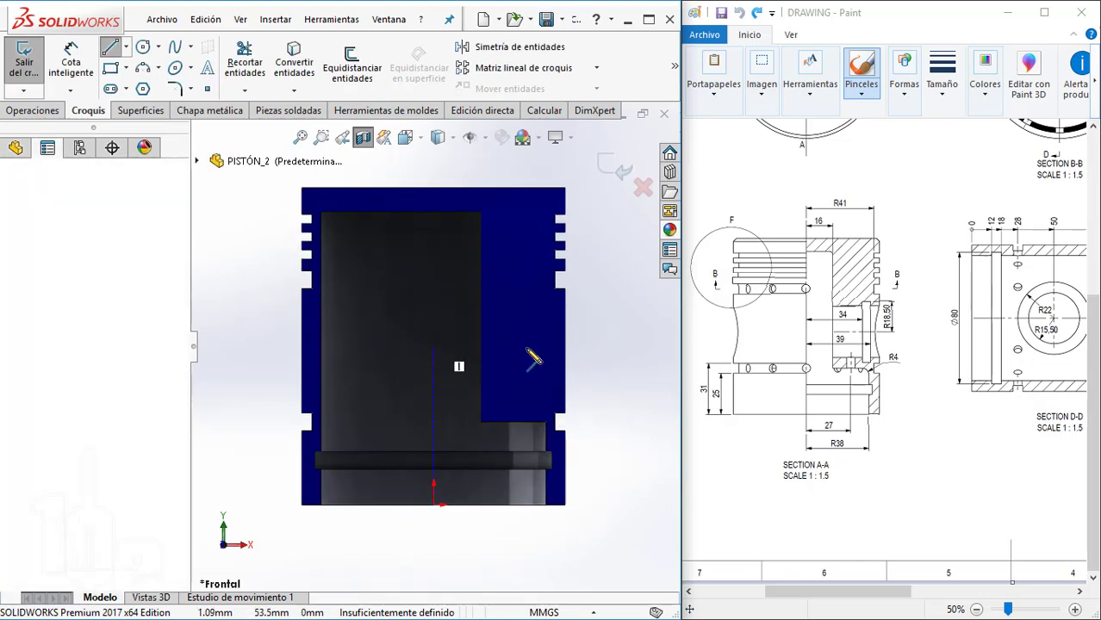
{"action": "left_click", "coordinate": [593, 346]}
{"action": "key", "text": "Escape"}
{"action": "left_click", "coordinate": [582, 346]}
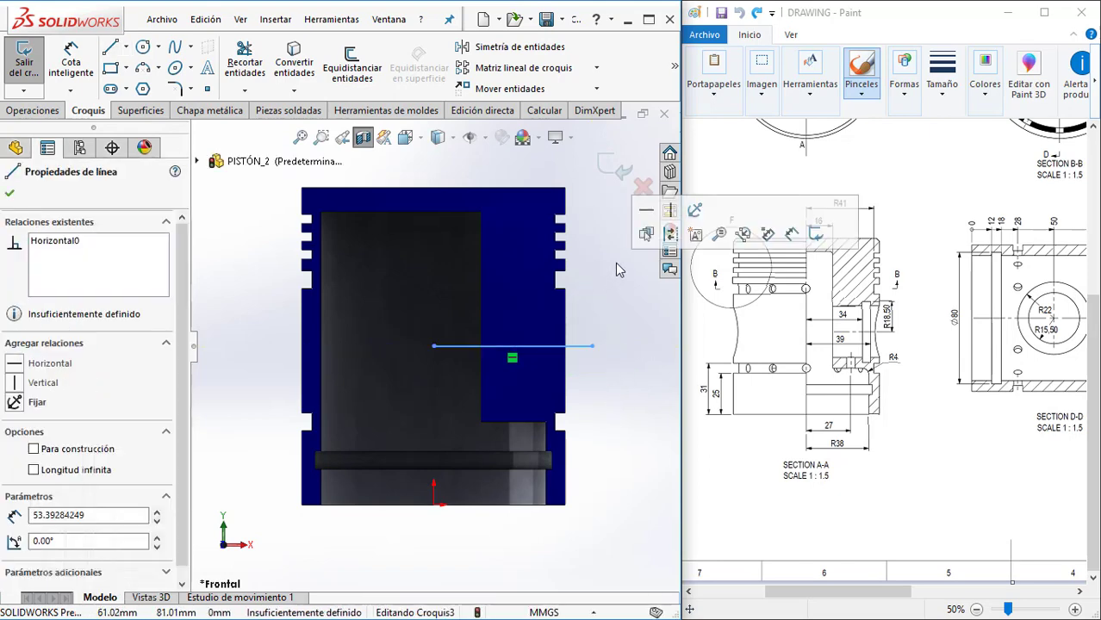
{"action": "left_click", "coordinate": [655, 237]}
{"action": "left_click", "coordinate": [631, 437]}
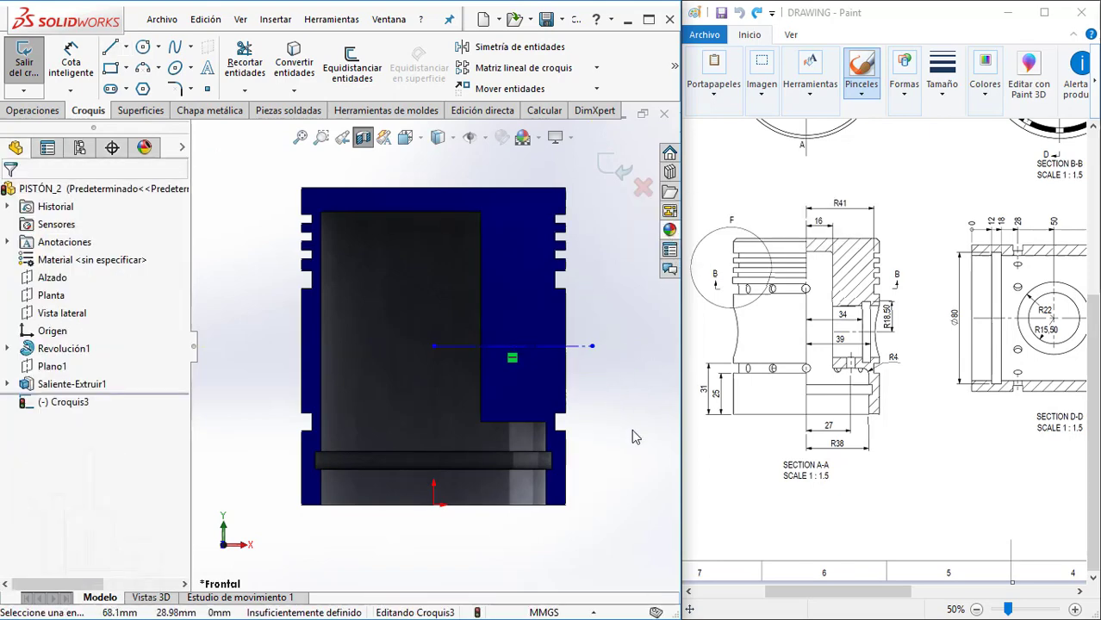
- Place the construction line's end vertically above the origin, dimensioned 50 mm high
{"action": "left_click", "coordinate": [434, 348]}
{"action": "left_click", "coordinate": [433, 507], "text": "ctrl"}
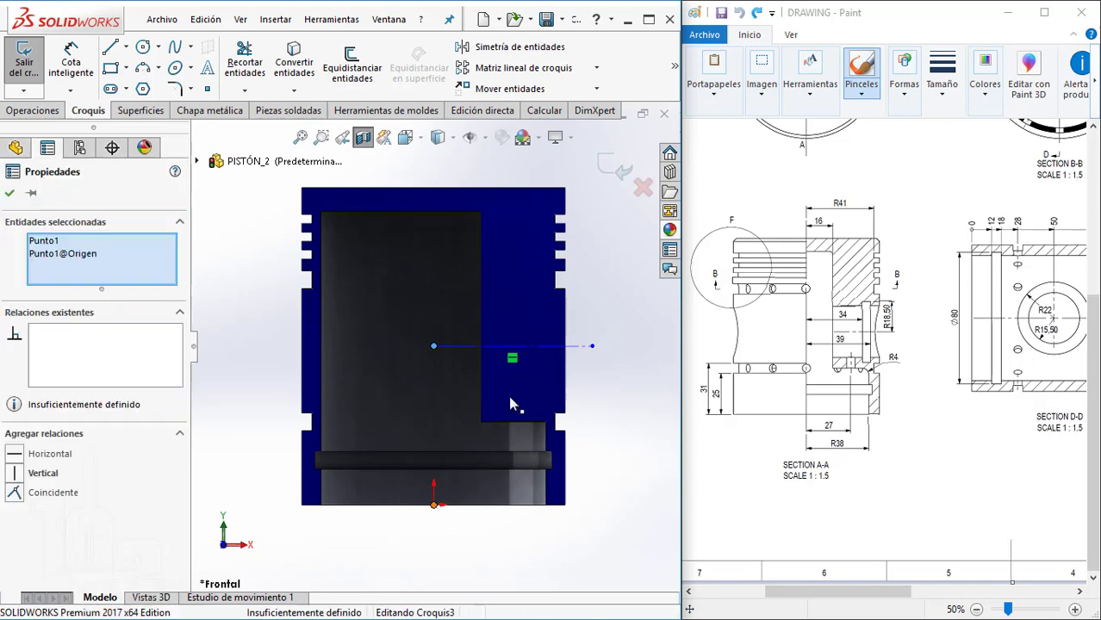
{"action": "left_click", "coordinate": [504, 431]}
{"action": "left_click", "coordinate": [607, 528]}
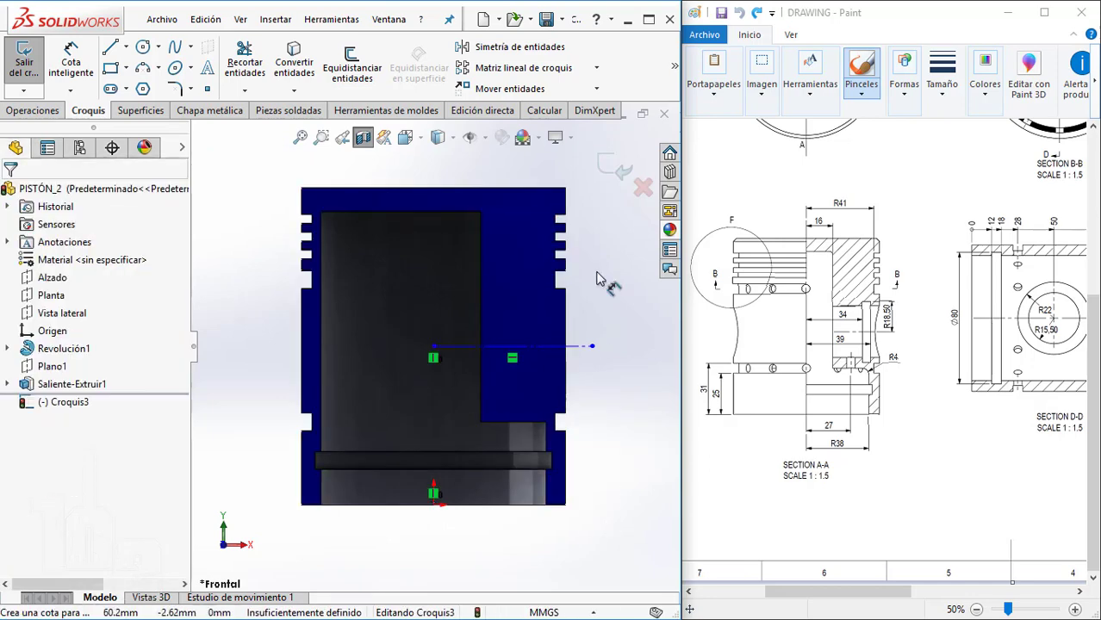
{"action": "key", "text": "d"}
{"action": "left_click", "coordinate": [465, 356]}
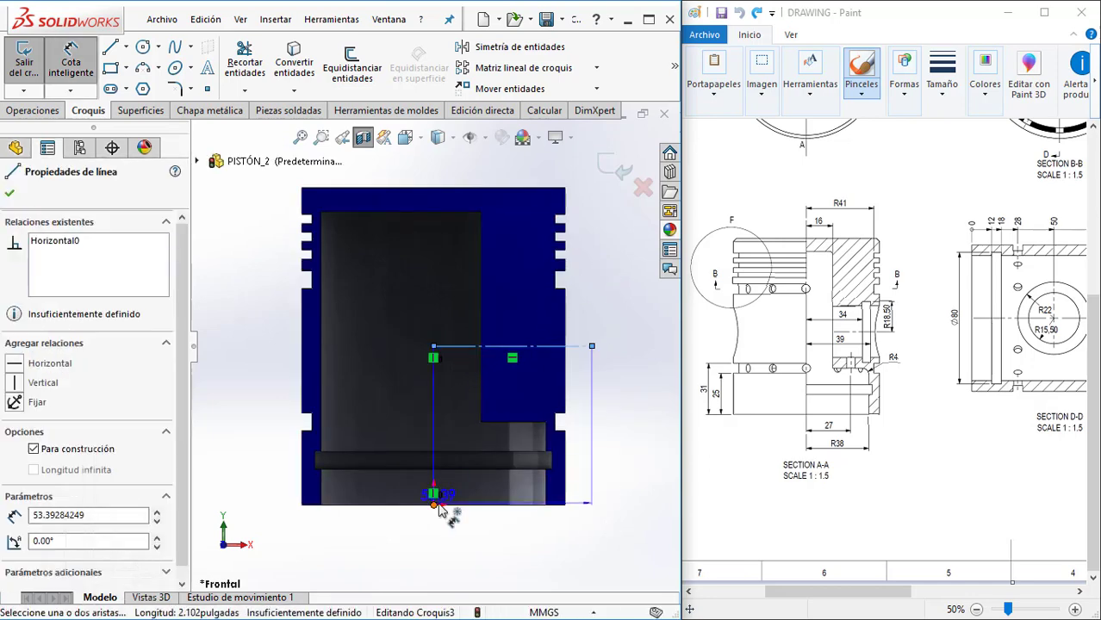
{"action": "left_click", "coordinate": [434, 505]}
{"action": "left_click", "coordinate": [263, 418]}
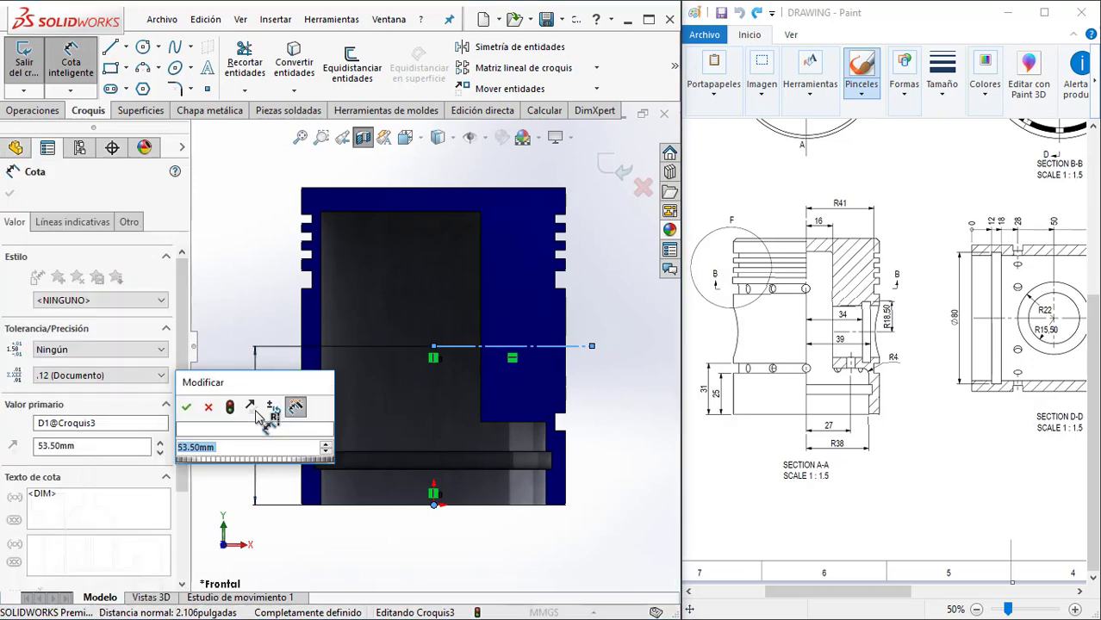
{"action": "type", "text": "50"}
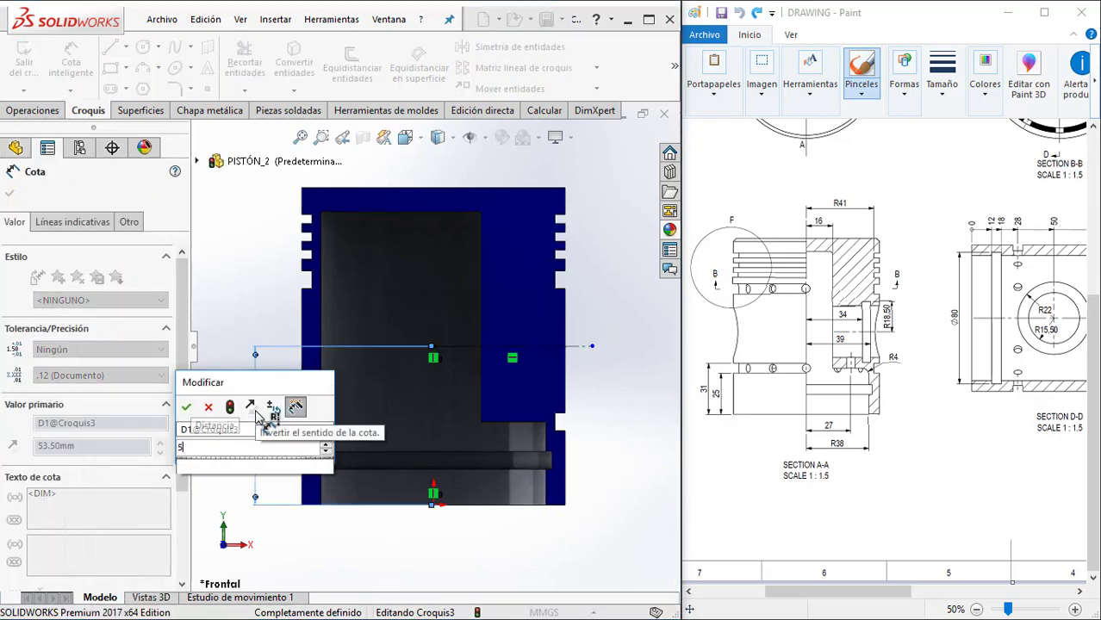
{"action": "key", "text": "Return"}
{"action": "key", "text": "Escape"}
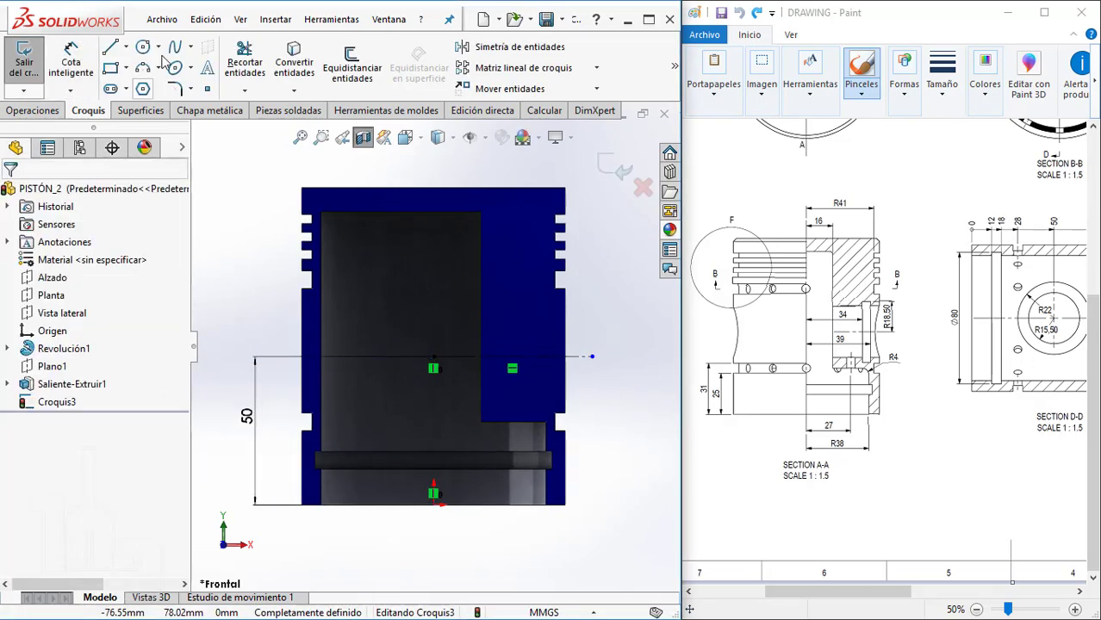
- Draw a chain of connected lines tracing the stepped profile over the piston
{"action": "scroll", "coordinate": [461, 356], "scroll_direction": "down", "scroll_amount": 2}
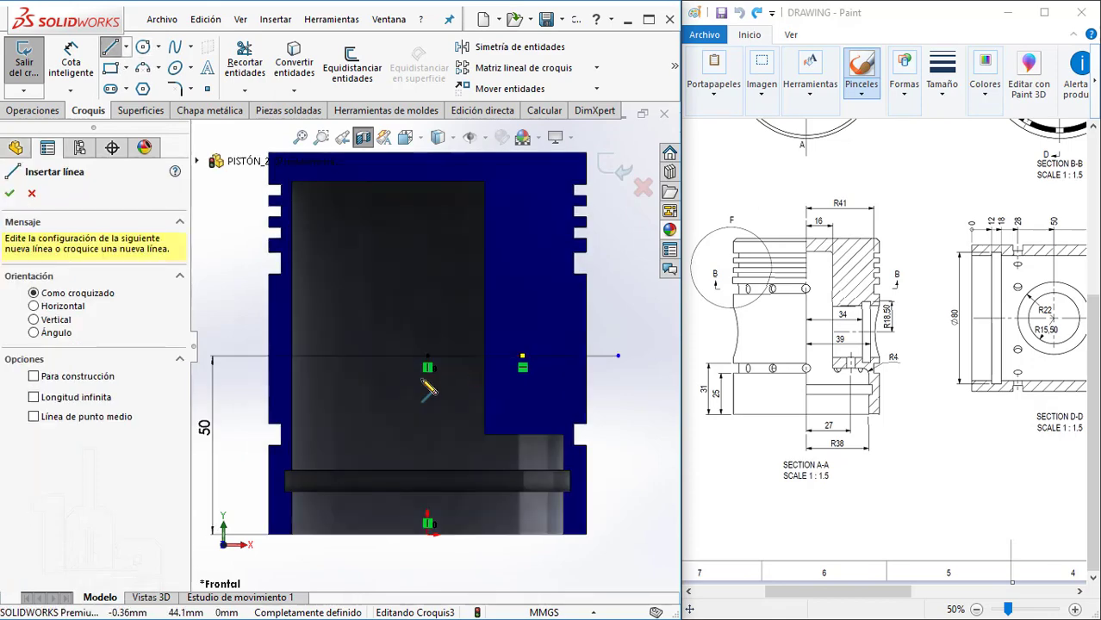
{"action": "left_click", "coordinate": [428, 355]}
{"action": "left_click", "coordinate": [428, 317]}
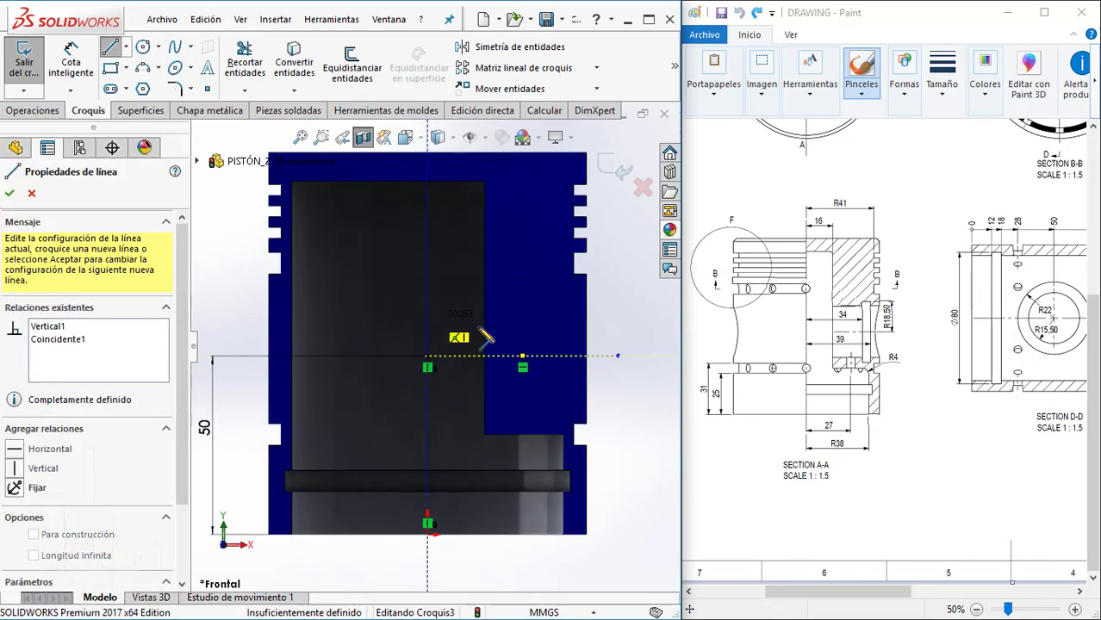
{"action": "scroll", "coordinate": [551, 325], "scroll_direction": "down", "scroll_amount": 4}
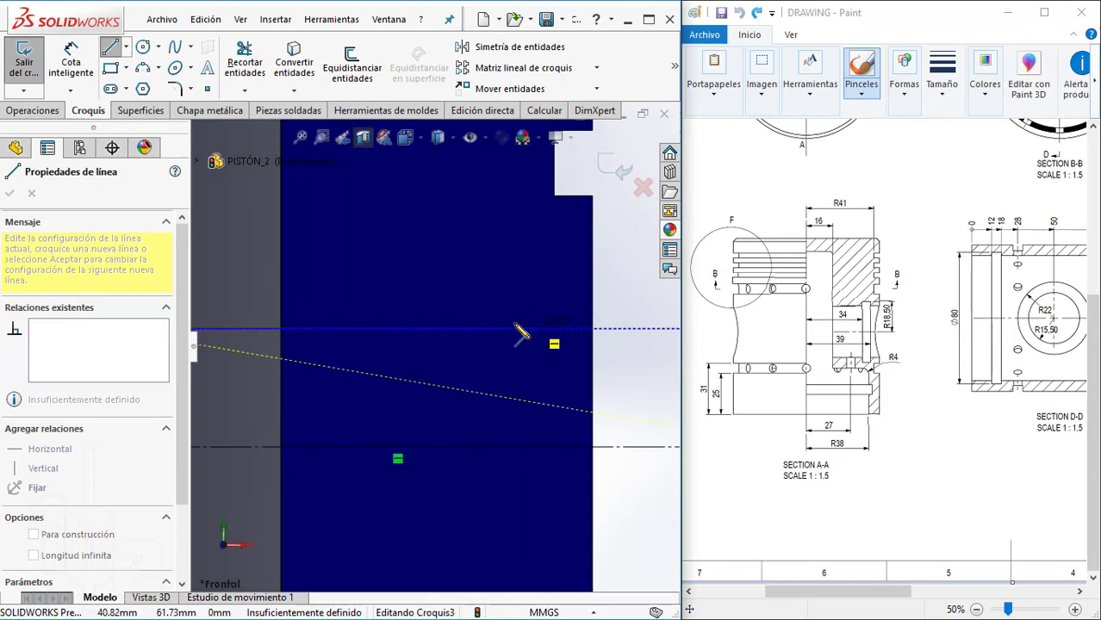
{"action": "left_click", "coordinate": [512, 249]}
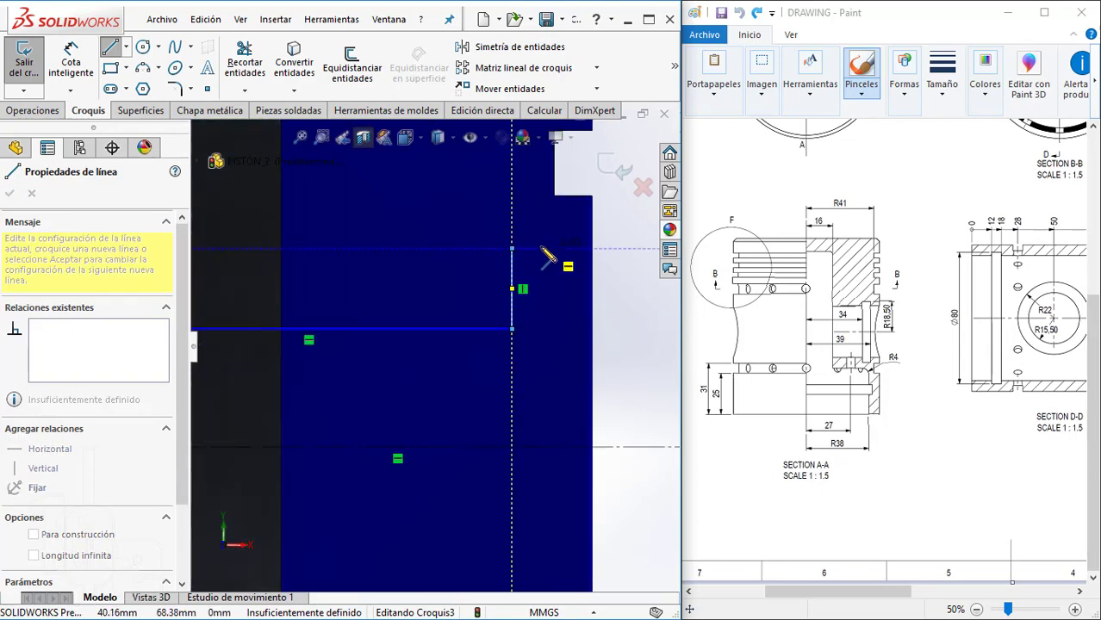
{"action": "left_click", "coordinate": [538, 249]}
{"action": "left_click", "coordinate": [540, 328]}
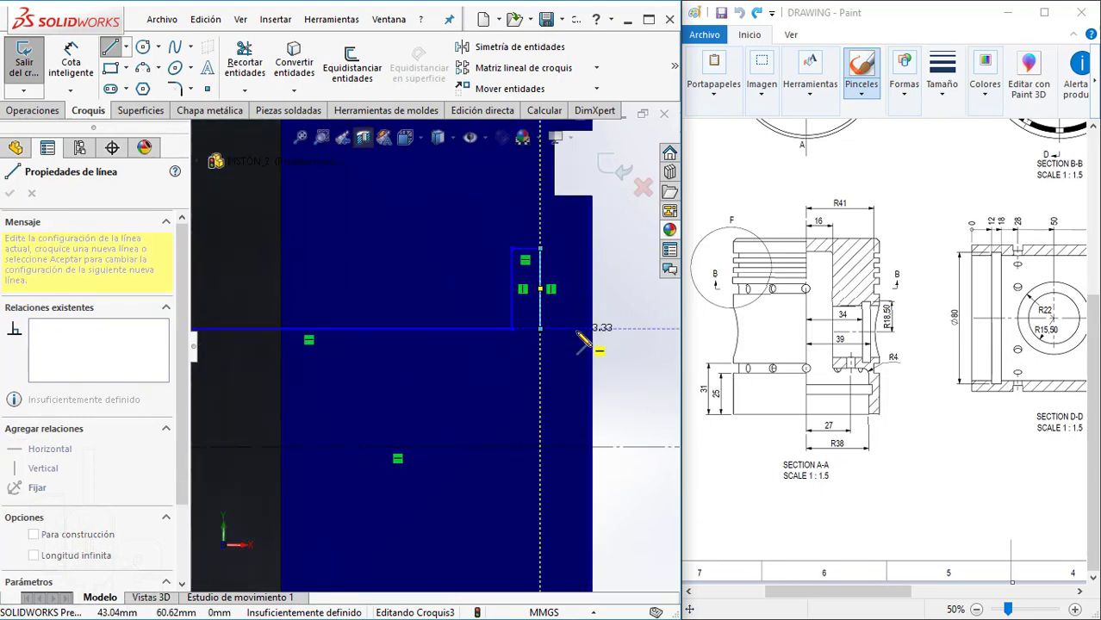
{"action": "scroll", "coordinate": [613, 341], "scroll_direction": "up", "scroll_amount": 2}
{"action": "scroll", "coordinate": [597, 342], "scroll_direction": "up", "scroll_amount": 1}
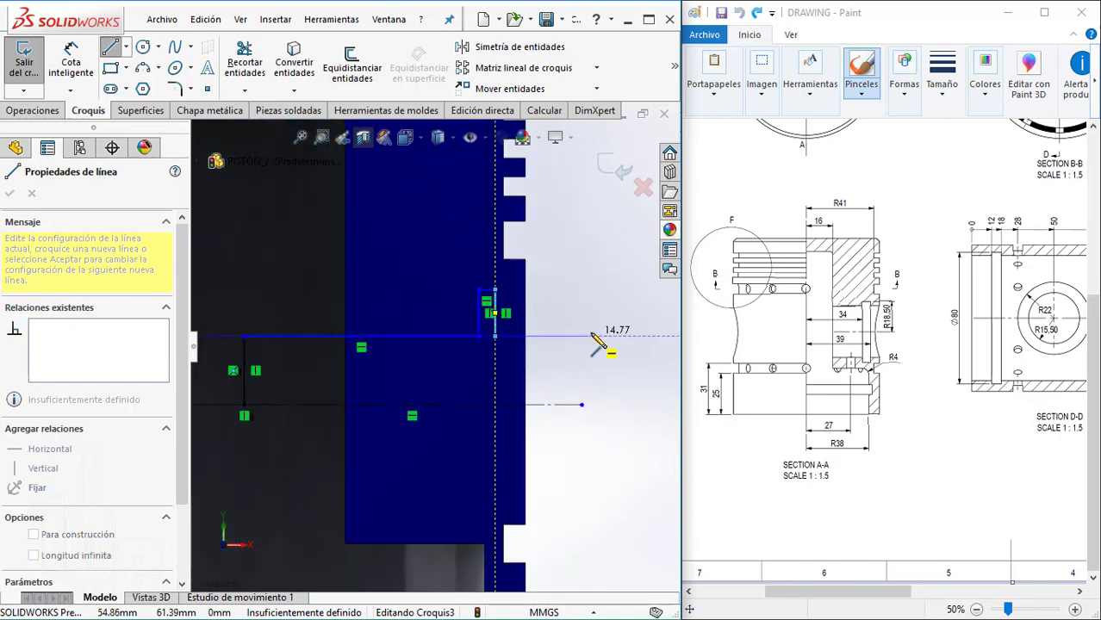
{"action": "left_click", "coordinate": [583, 336]}
{"action": "left_click", "coordinate": [582, 404]}
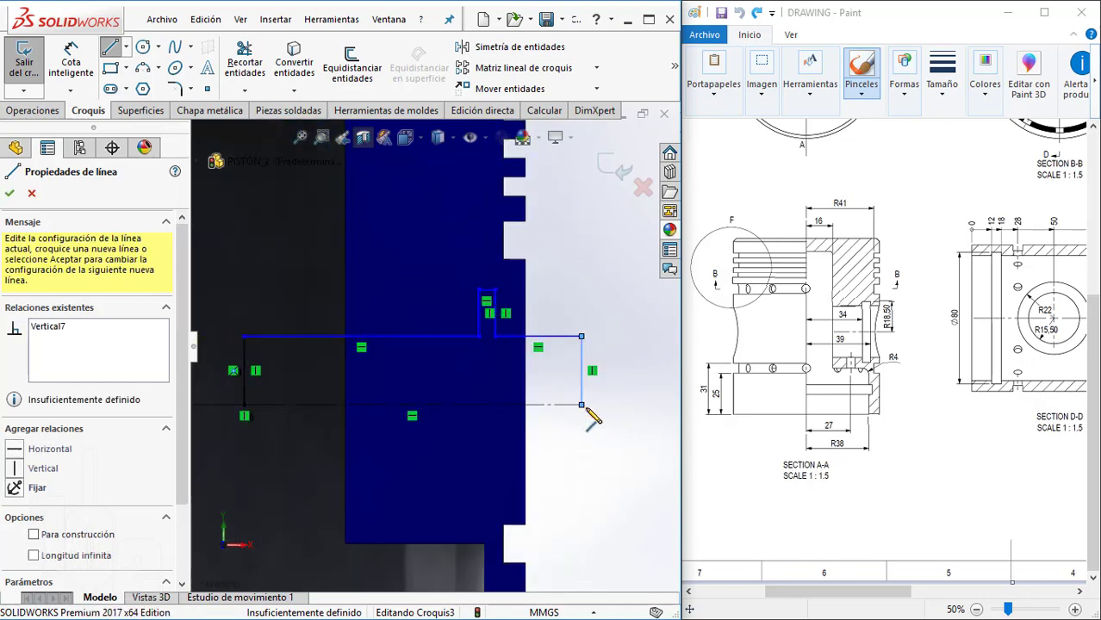
{"action": "key", "text": "Escape"}
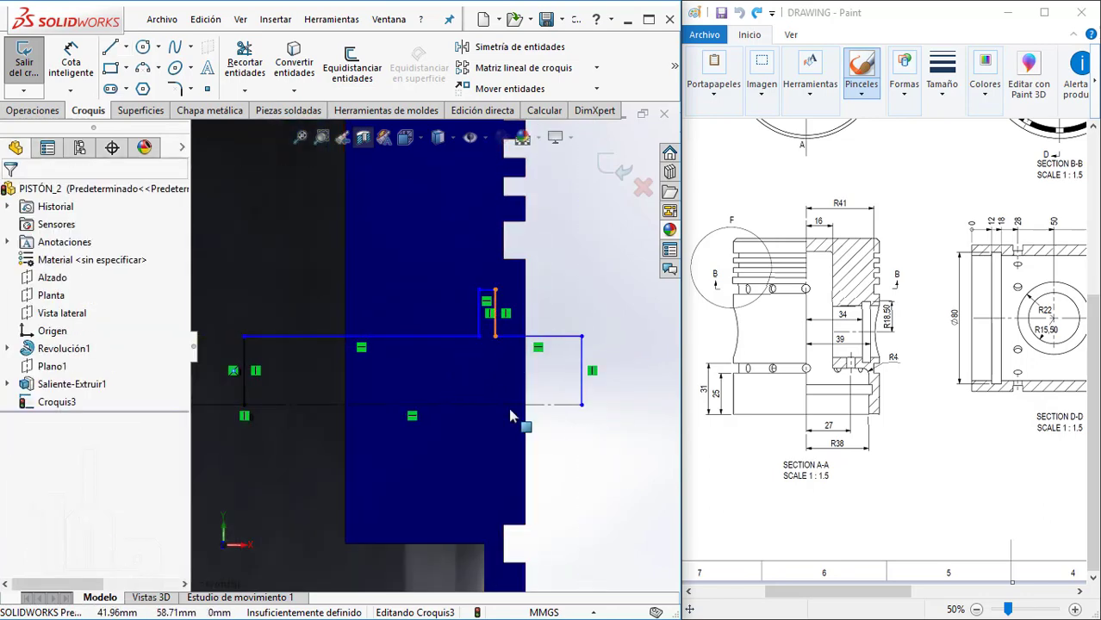
- Dimension the upper line's spacing from the construction line as 15.5*2 (31 mm)
{"action": "key", "text": "d"}
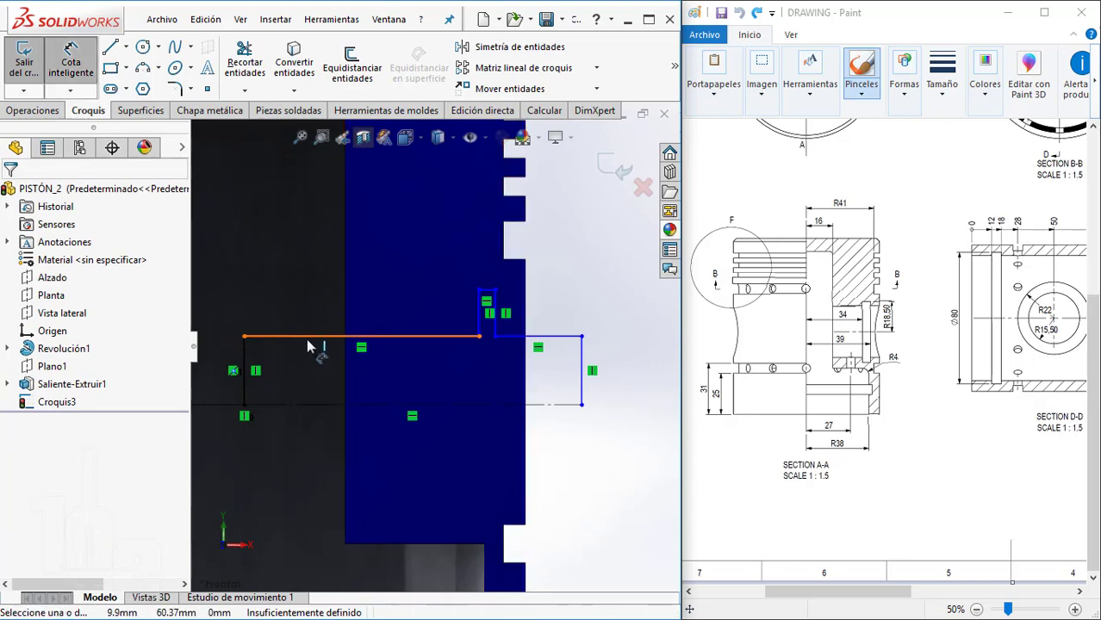
{"action": "left_click", "coordinate": [308, 340]}
{"action": "scroll", "coordinate": [318, 361], "scroll_direction": "down", "scroll_amount": 2}
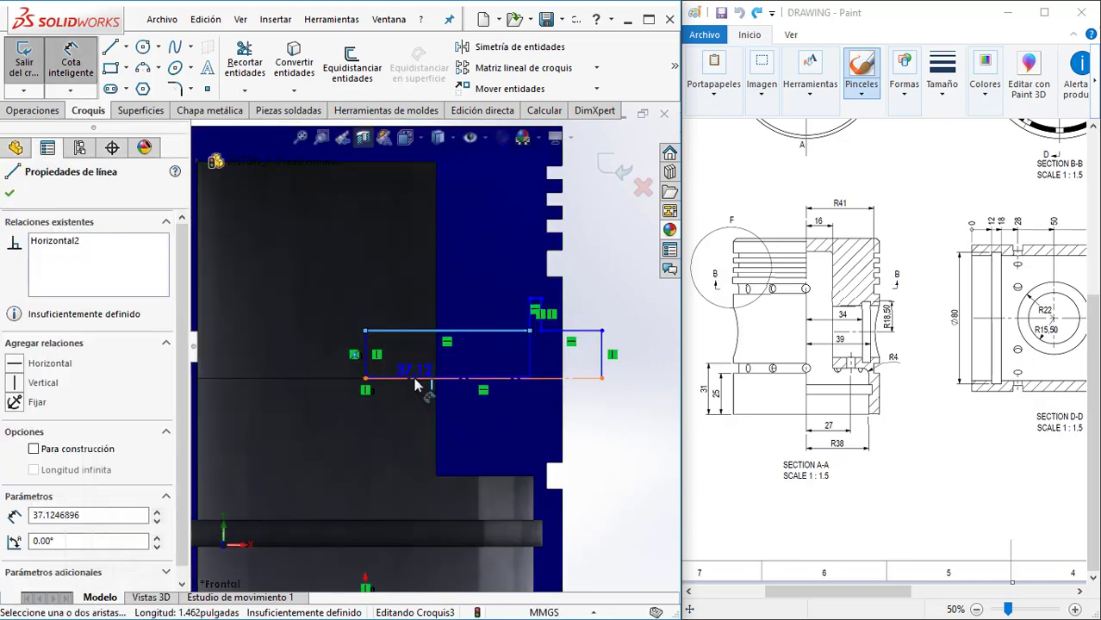
{"action": "left_click", "coordinate": [415, 380]}
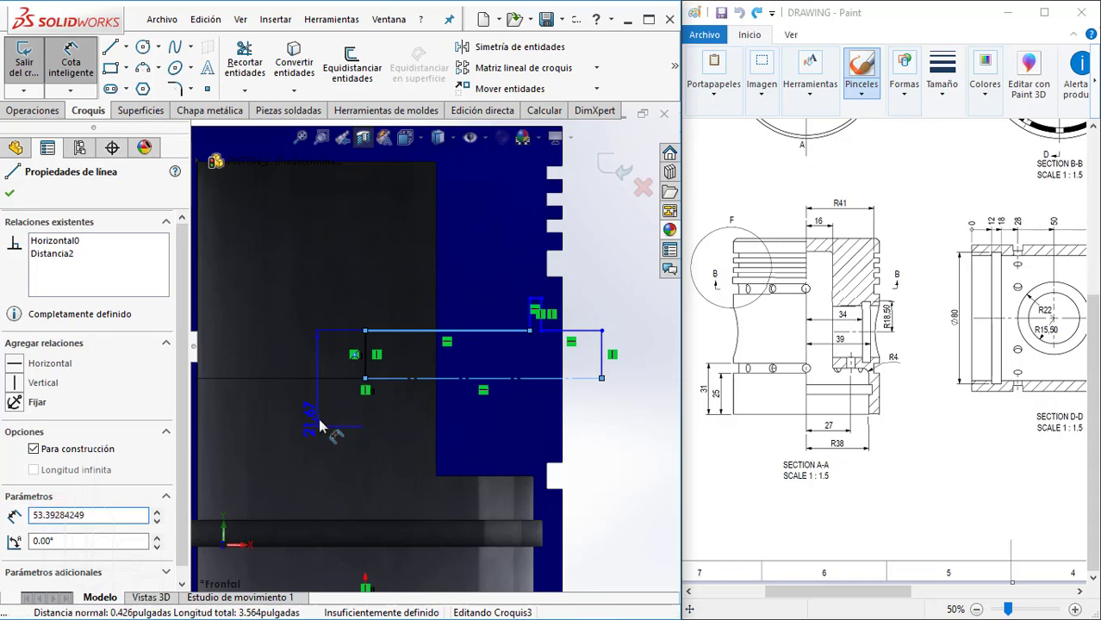
{"action": "left_click", "coordinate": [318, 419]}
{"action": "type", "text": "15"}
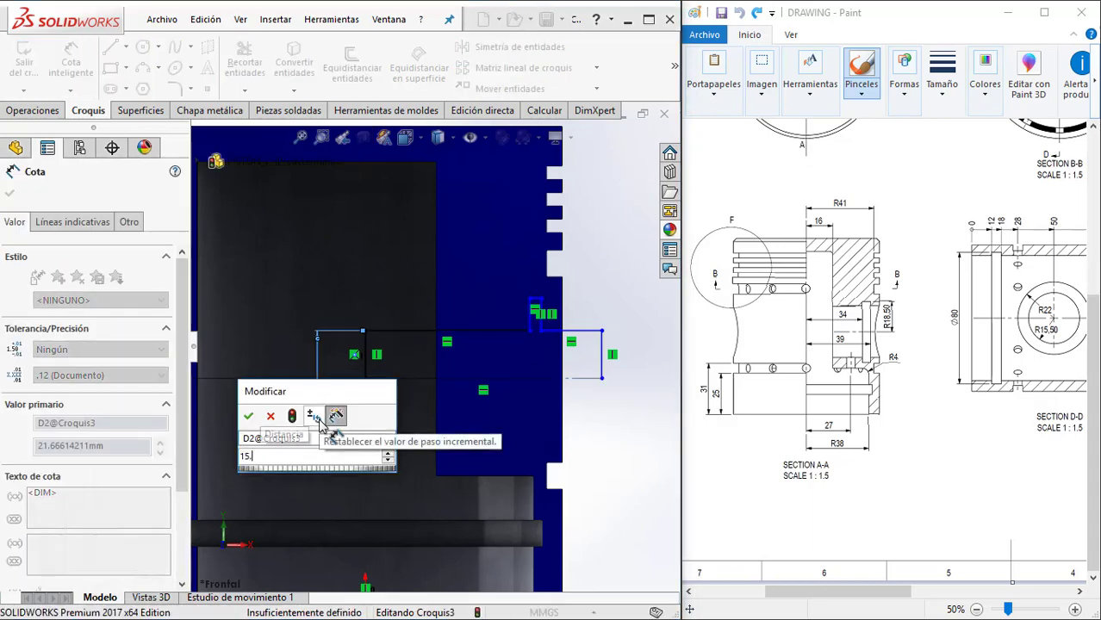
{"action": "type", "text": ".5*2"}
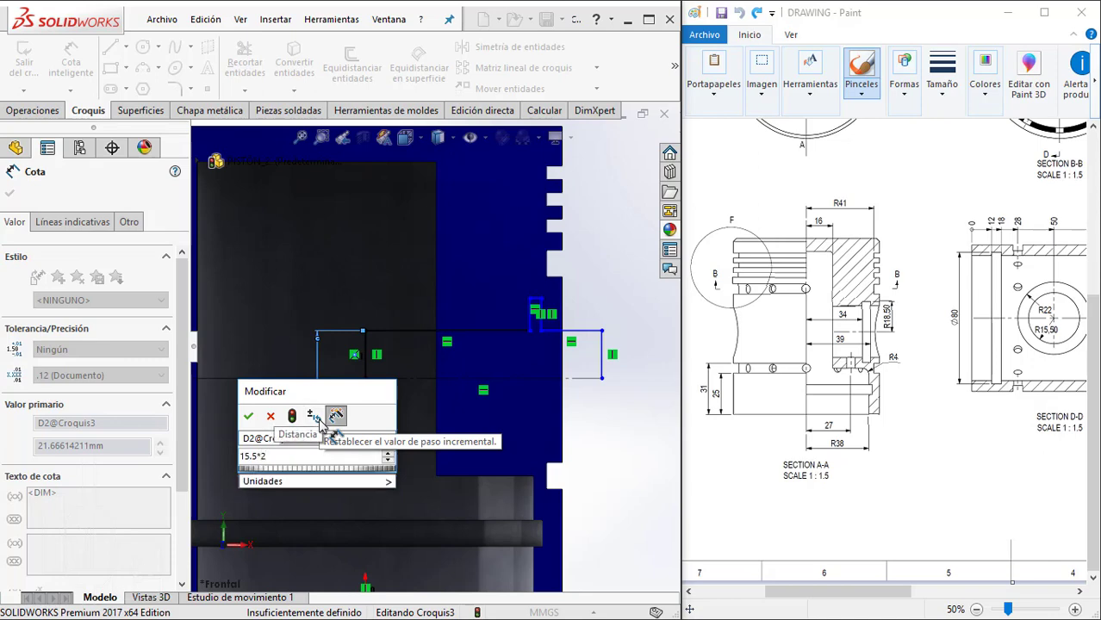
{"action": "key", "text": "Return"}
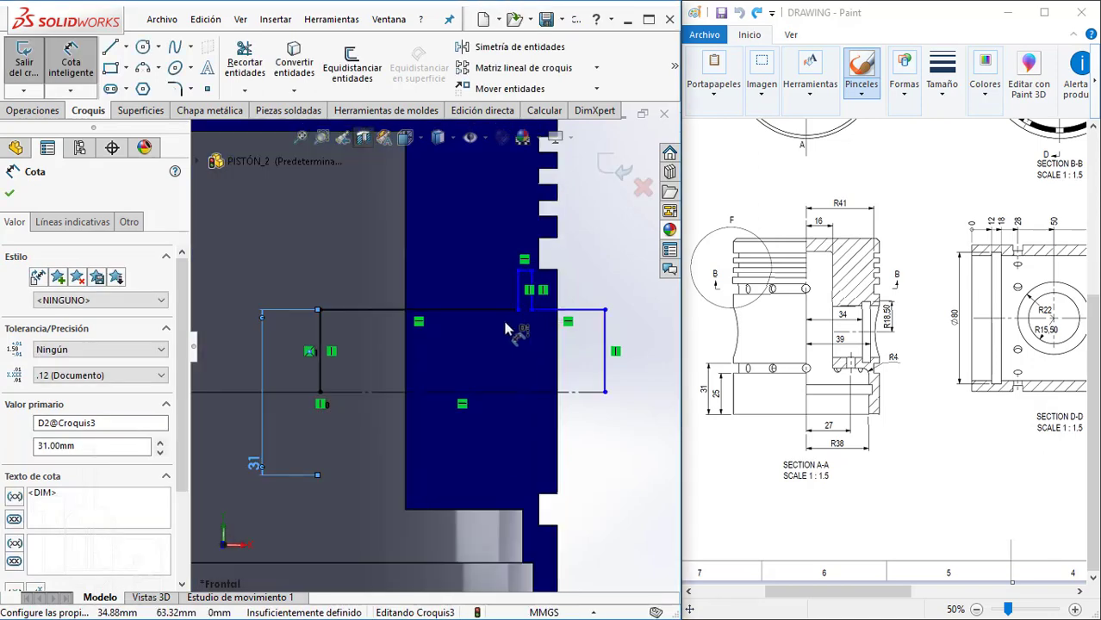
{"action": "key", "text": "Escape"}
- Add a Horizontal relation between two profile points
{"action": "left_click", "coordinate": [531, 311]}
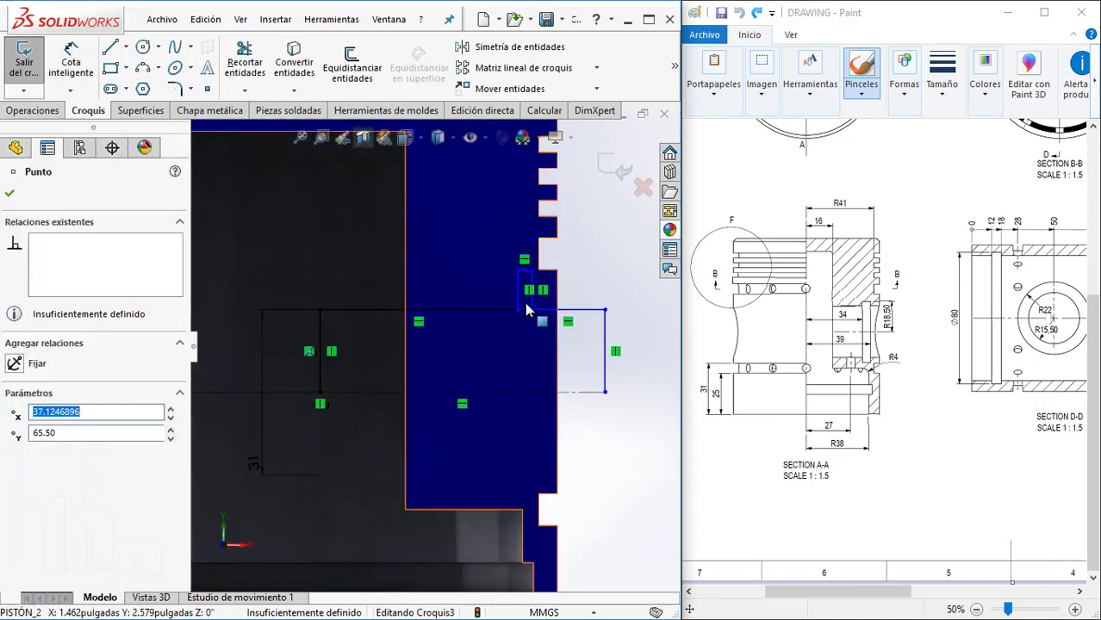
{"action": "left_click", "coordinate": [518, 309], "text": "ctrl"}
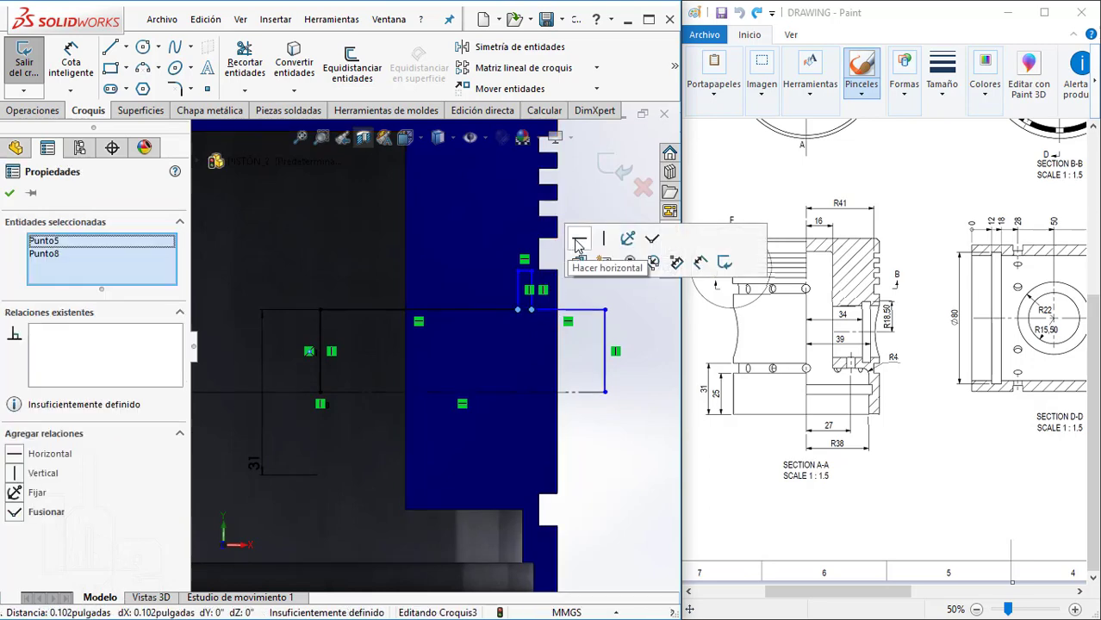
{"action": "left_click", "coordinate": [577, 243]}
{"action": "left_click", "coordinate": [635, 540]}
- Add an 18.50 diameter dimension measured about the centreline
{"action": "right_click_drag", "start_coordinate": [637, 441], "coordinate": [635, 342]}
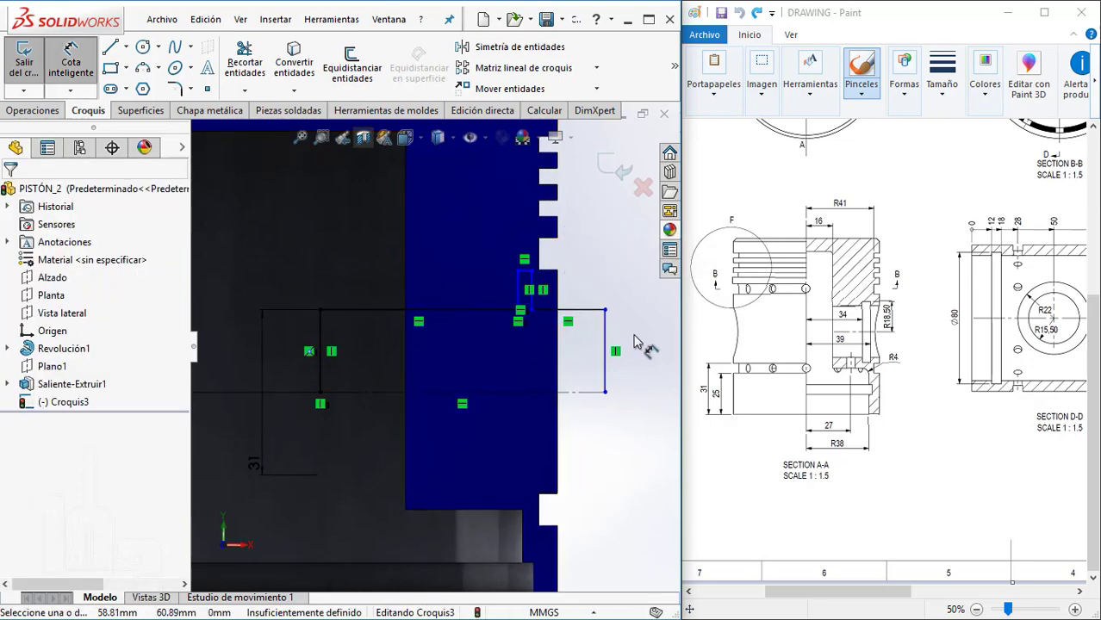
{"action": "scroll", "coordinate": [612, 292], "scroll_direction": "down", "scroll_amount": 2}
{"action": "left_click", "coordinate": [567, 444]}
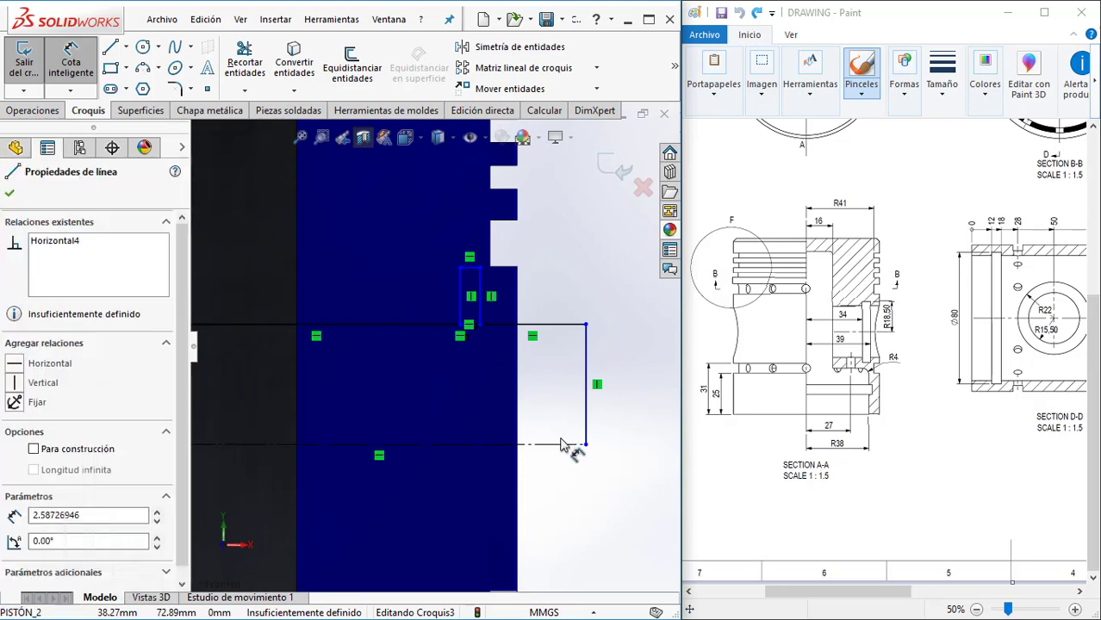
{"action": "left_click", "coordinate": [567, 446]}
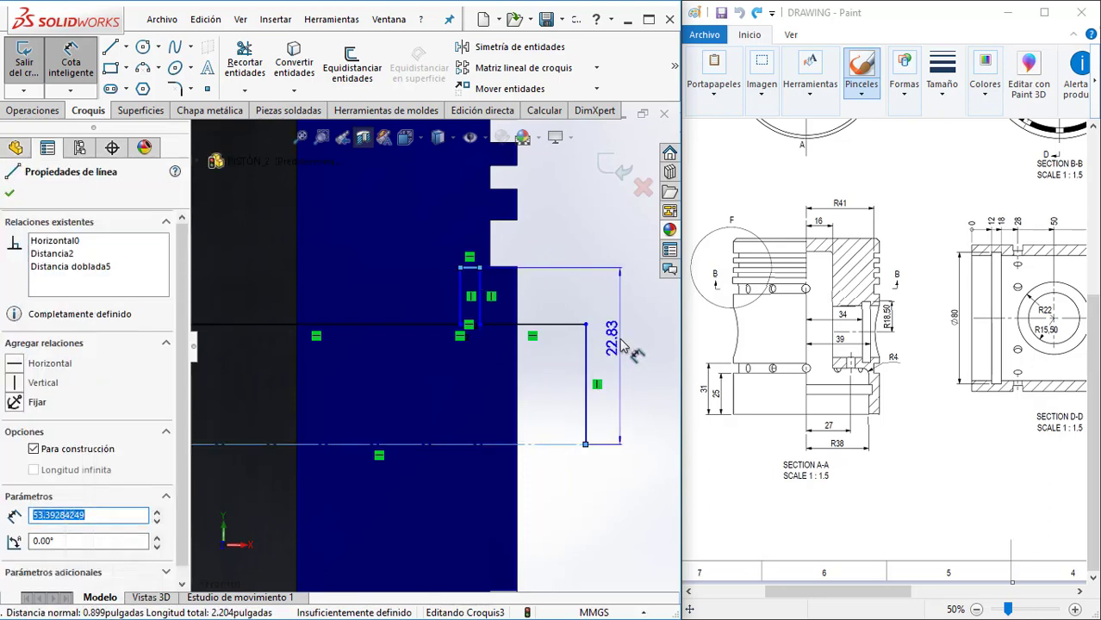
{"action": "left_click", "coordinate": [624, 344]}
{"action": "type", "text": "18.5"}
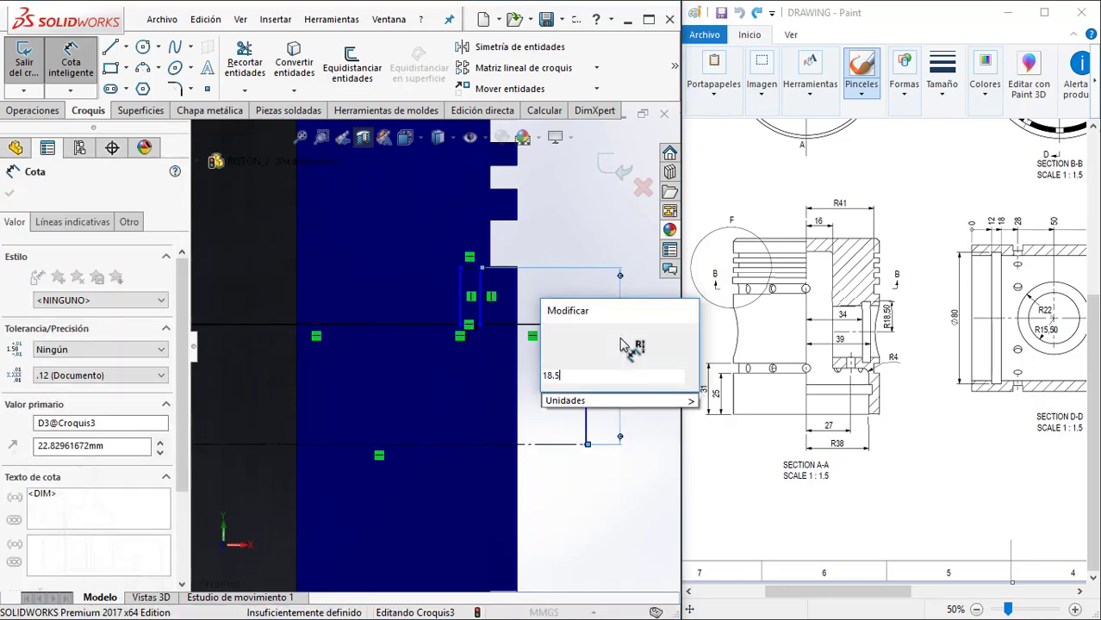
{"action": "key", "text": "Return"}
{"action": "key", "text": "Escape"}
- Add horizontal distance dimensions of 34 mm and 39 mm to the profile
{"action": "scroll", "coordinate": [441, 405], "scroll_direction": "up", "scroll_amount": 3}
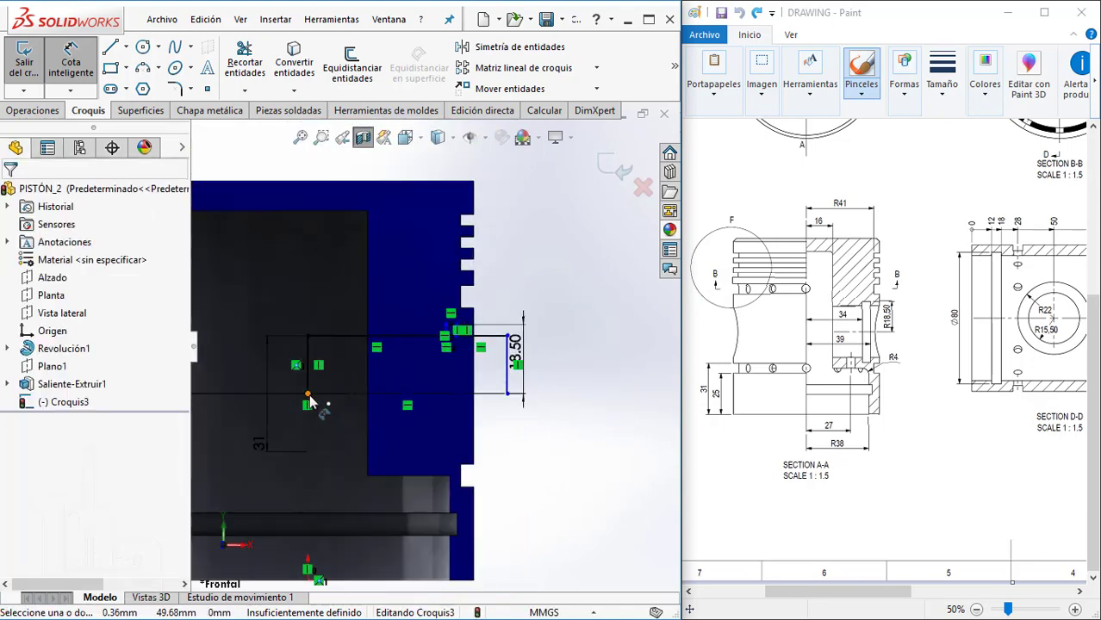
{"action": "left_click", "coordinate": [310, 397]}
{"action": "left_click_drag", "start_coordinate": [447, 330], "coordinate": [447, 338]}
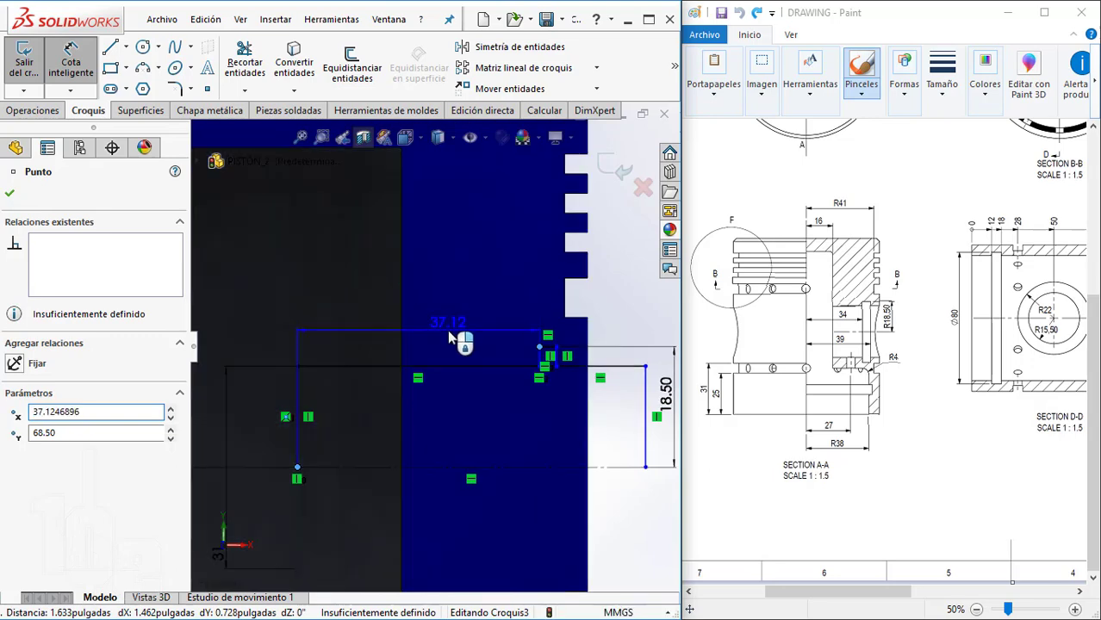
{"action": "left_click", "coordinate": [448, 333]}
{"action": "type", "text": "34"}
{"action": "key", "text": "Return"}
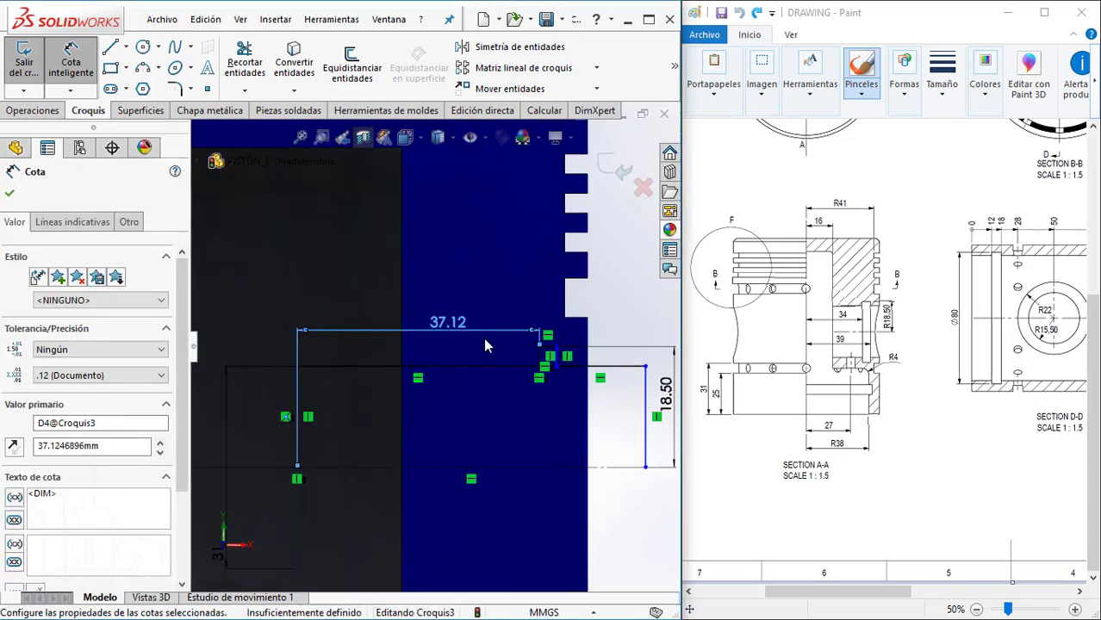
{"action": "left_click", "coordinate": [301, 506]}
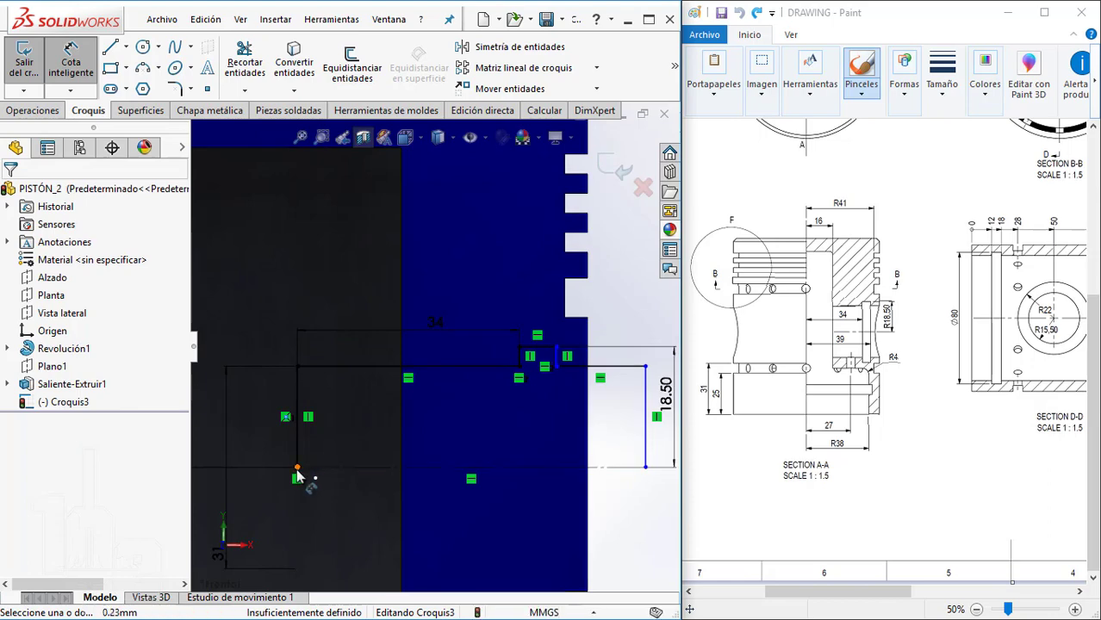
{"action": "left_click", "coordinate": [581, 318]}
{"action": "left_click", "coordinate": [529, 312]}
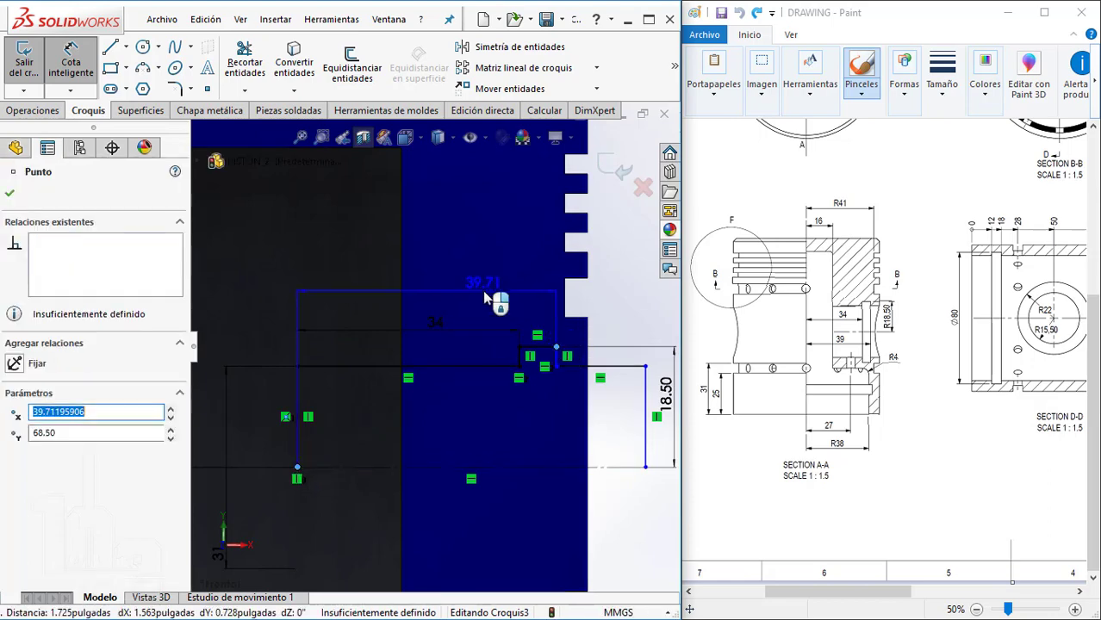
{"action": "left_click", "coordinate": [484, 298]}
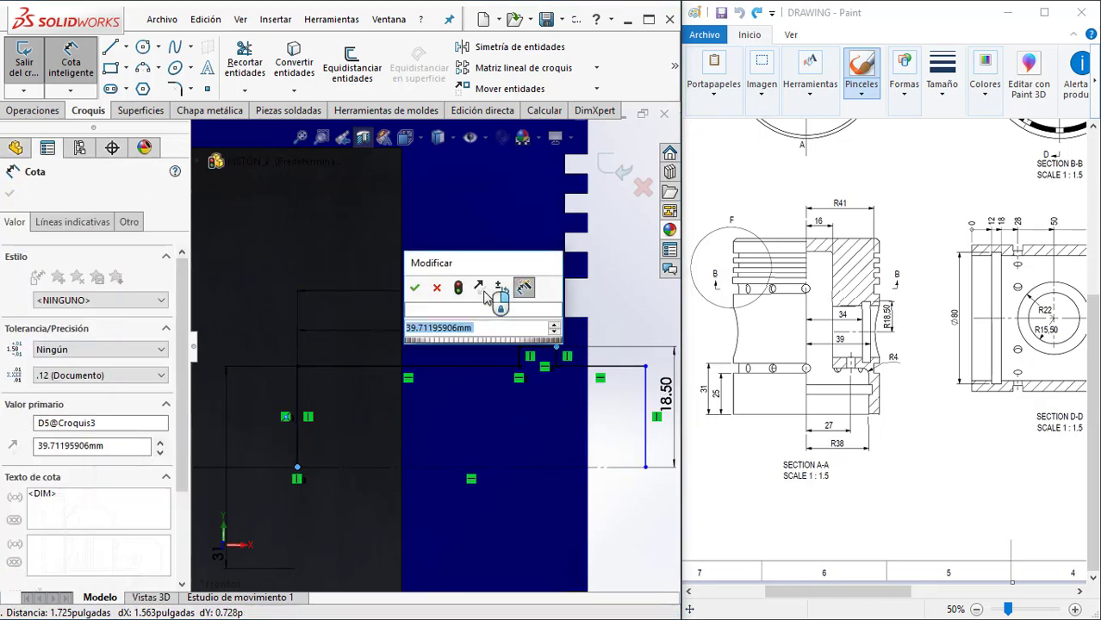
{"action": "type", "text": "39"}
{"action": "key", "text": "Return"}
- Dimension the centreline length as 55 mm, fully defining Croquis3
{"action": "scroll", "coordinate": [436, 357], "scroll_direction": "up", "scroll_amount": 2}
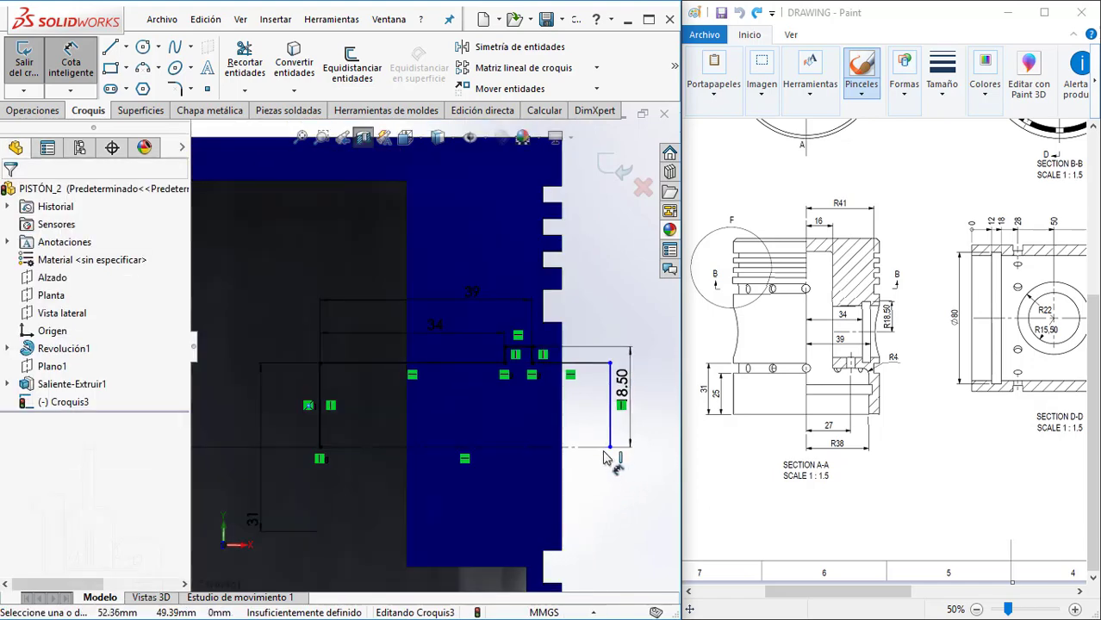
{"action": "left_click", "coordinate": [584, 447]}
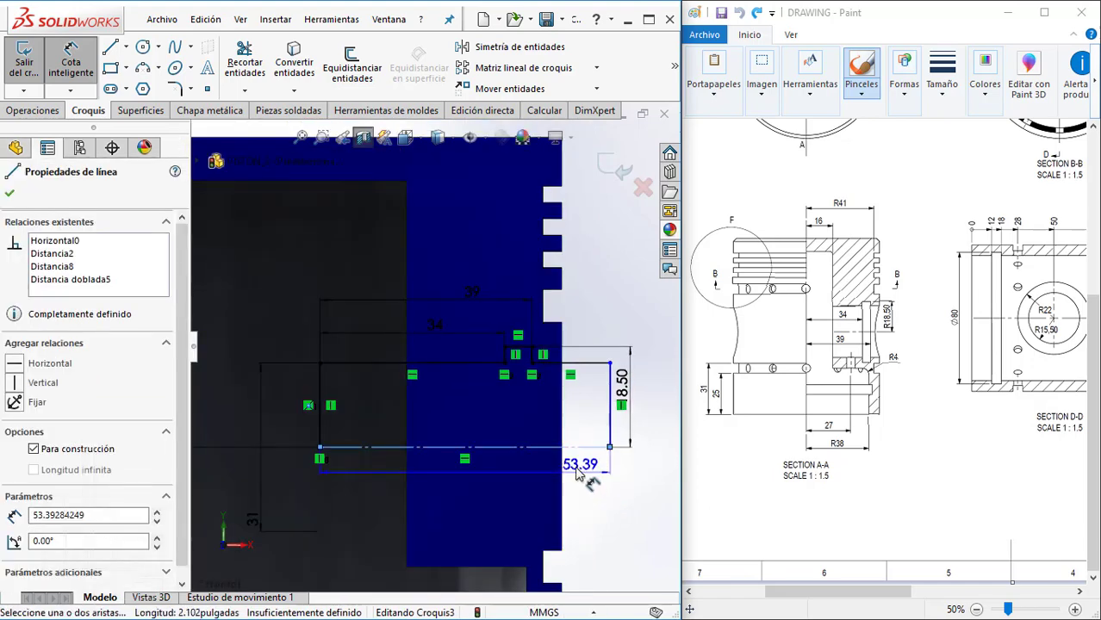
{"action": "scroll", "coordinate": [577, 473], "scroll_direction": "down", "scroll_amount": 2}
{"action": "scroll", "coordinate": [536, 352], "scroll_direction": "up", "scroll_amount": 1}
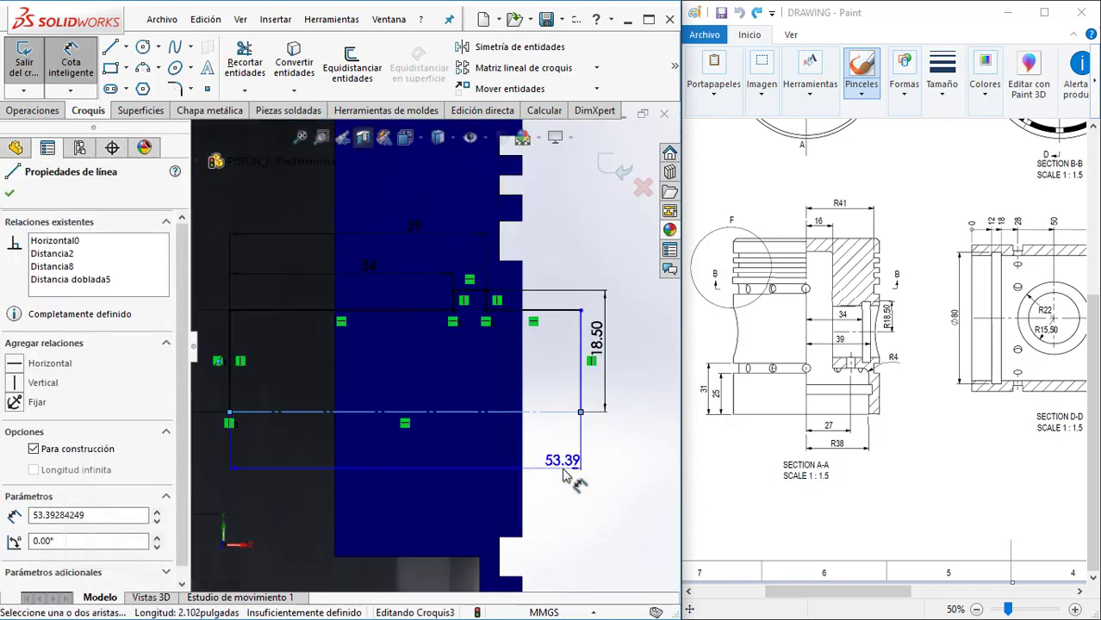
{"action": "left_click", "coordinate": [563, 475]}
{"action": "type", "text": "55"}
{"action": "key", "text": "Return"}
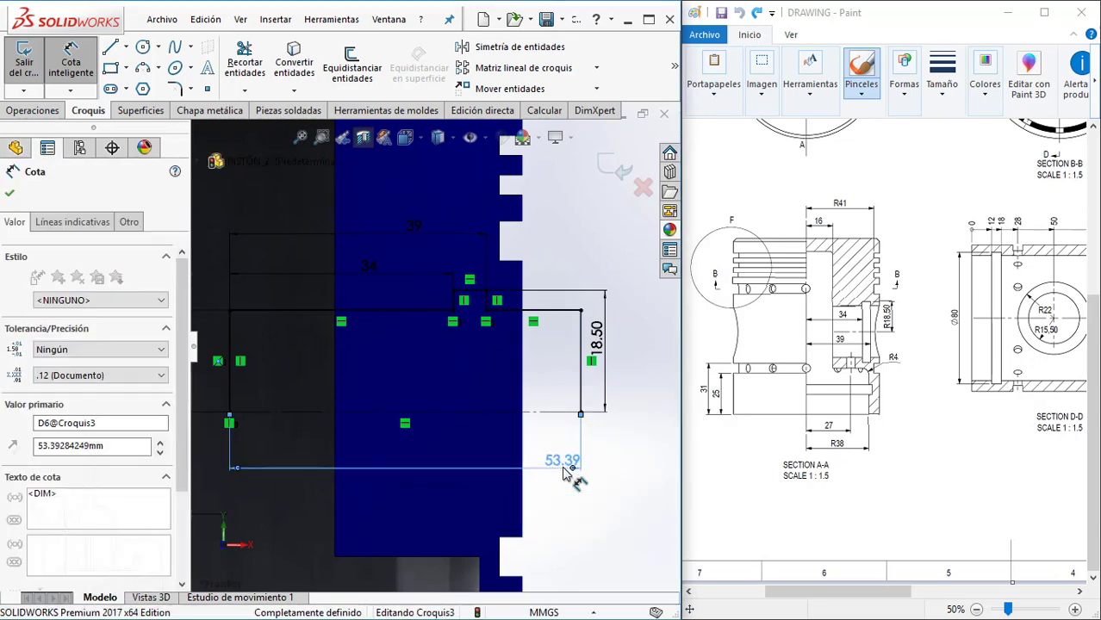
{"action": "key", "text": "Escape"}
{"action": "middle_click_drag", "start_coordinate": [491, 316], "coordinate": [413, 310]}
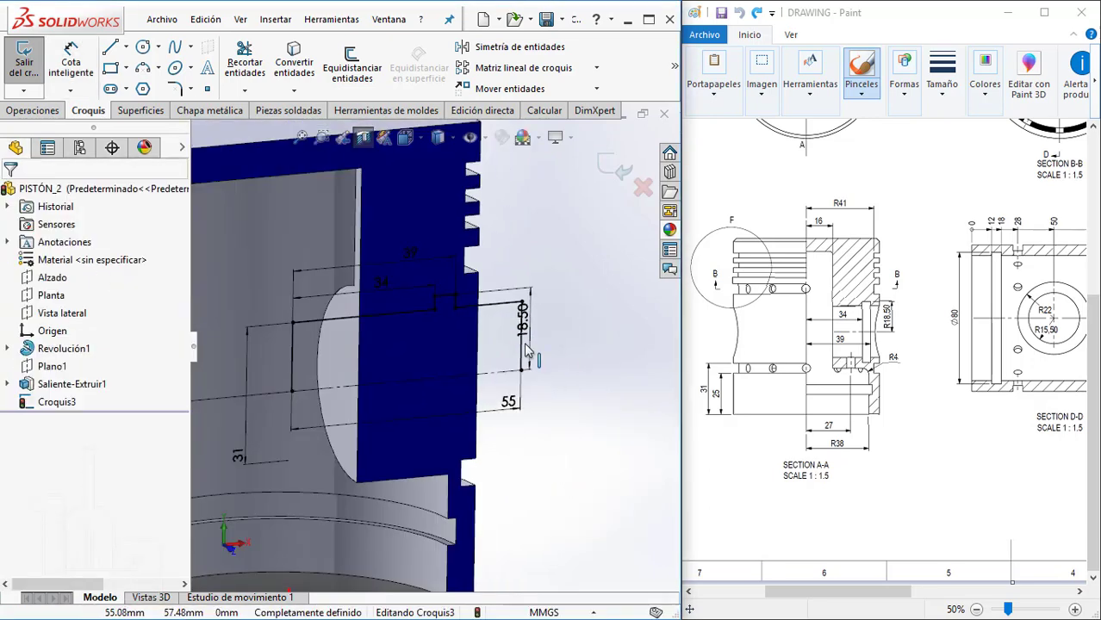
- Revolve-cut the pin bore 360° around Línea1, then hide the section view to inspect it
{"action": "left_click", "coordinate": [34, 110]}
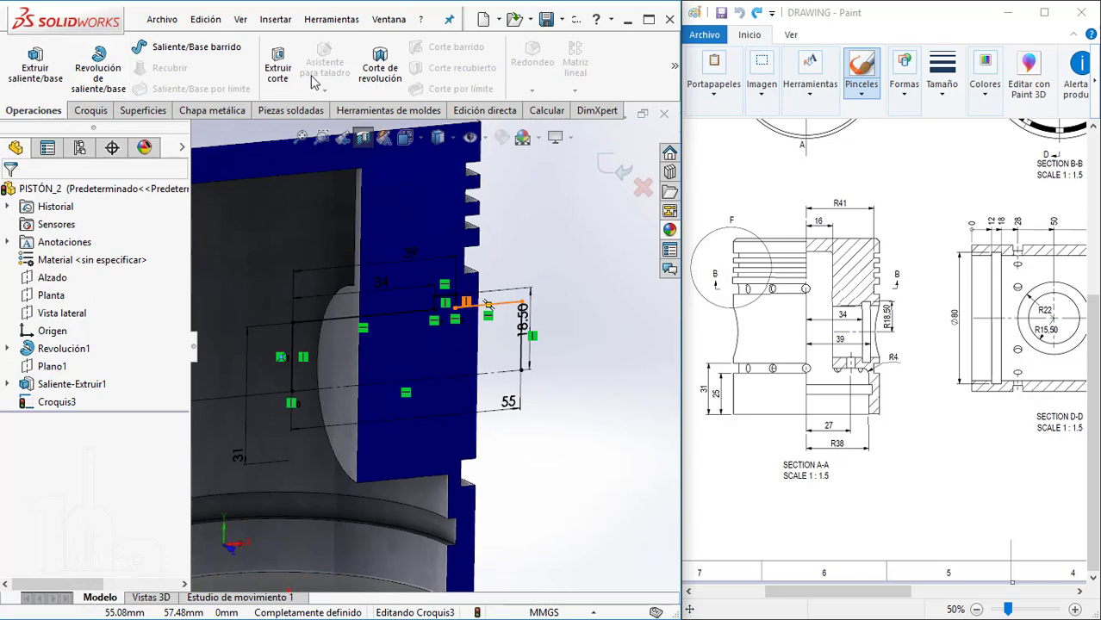
{"action": "left_click", "coordinate": [372, 69]}
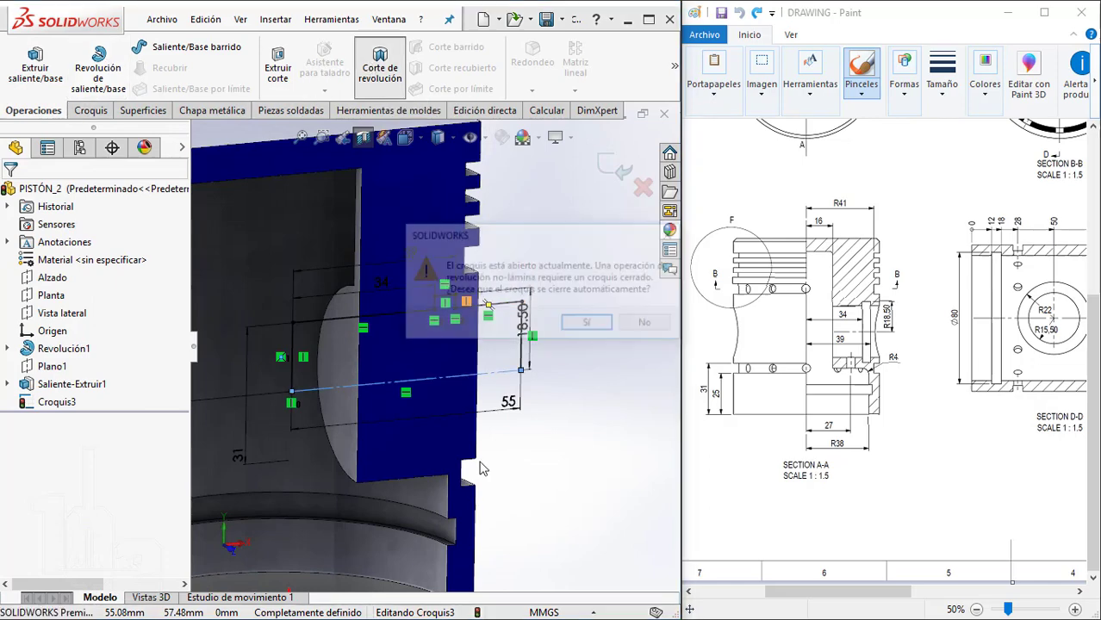
{"action": "left_click", "coordinate": [580, 326]}
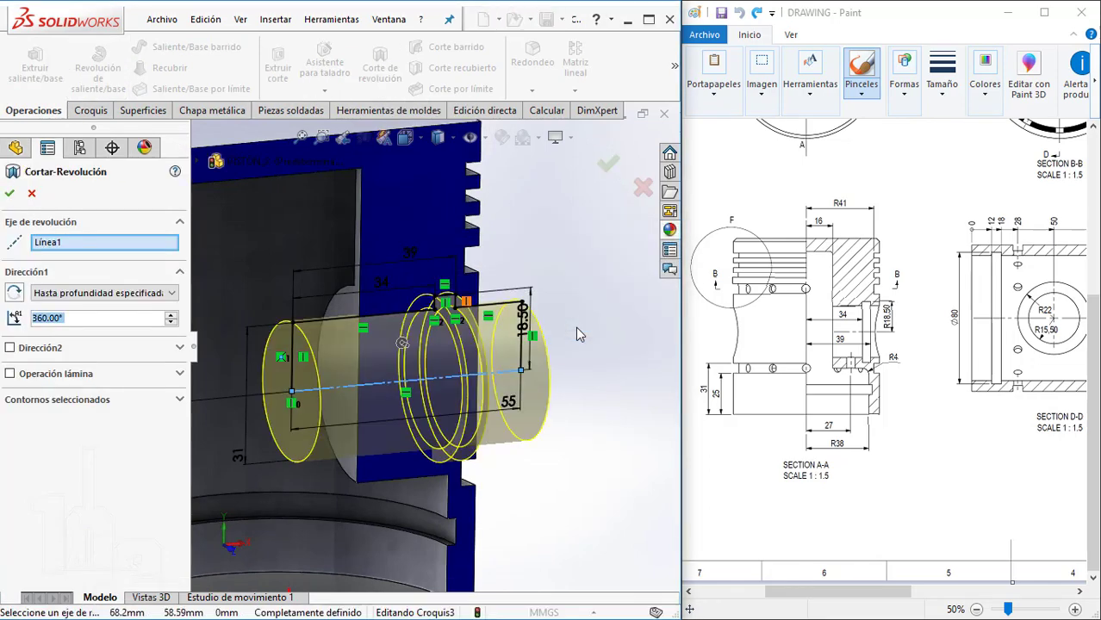
{"action": "key", "text": "Return"}
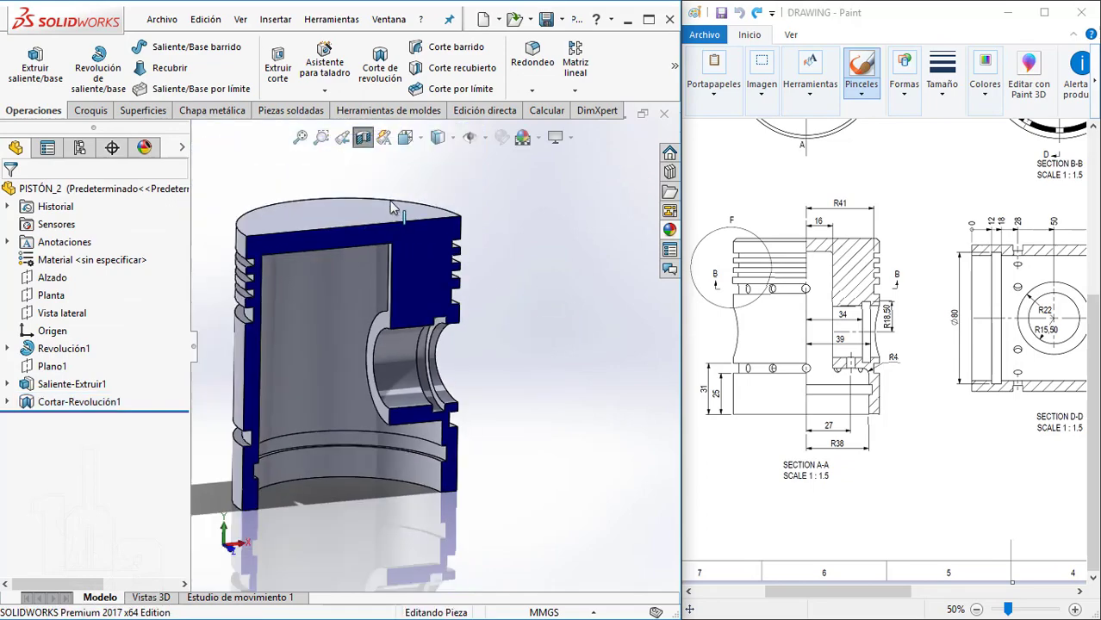
{"action": "left_click", "coordinate": [363, 138]}
{"action": "mouse_move", "coordinate": [448, 319]}
{"action": "middle_mouse_down"}
{"action": "mouse_move", "coordinate": [470, 280]}
{"action": "mouse_move", "coordinate": [307, 364]}
{"action": "mouse_move", "coordinate": [379, 444]}
{"action": "middle_mouse_up"}
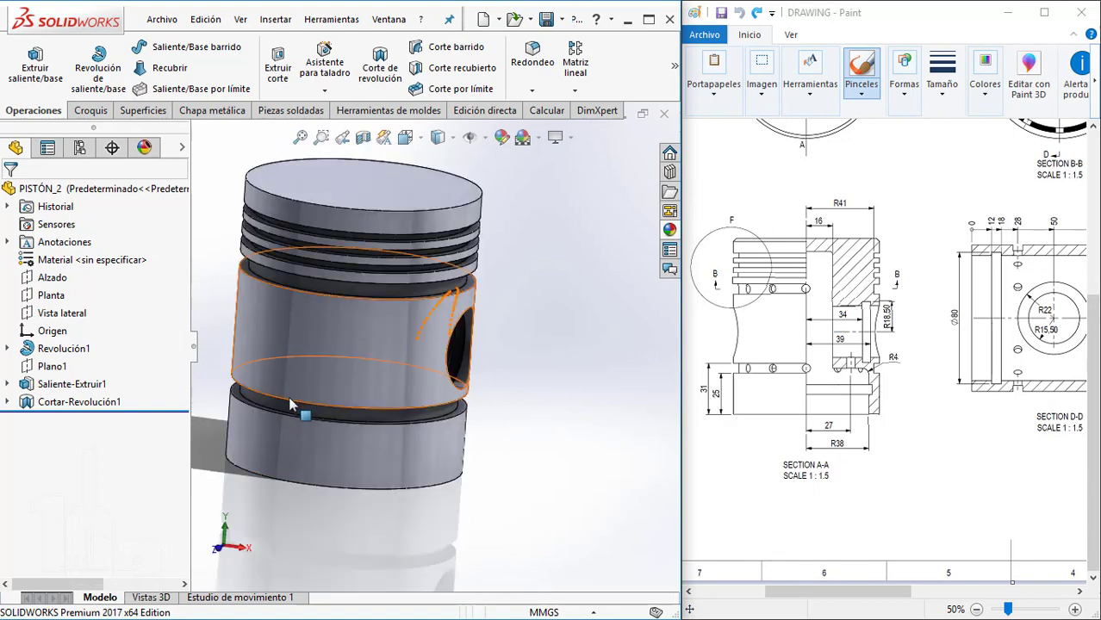
{"action": "middle_click_drag", "start_coordinate": [291, 405], "coordinate": [454, 359]}
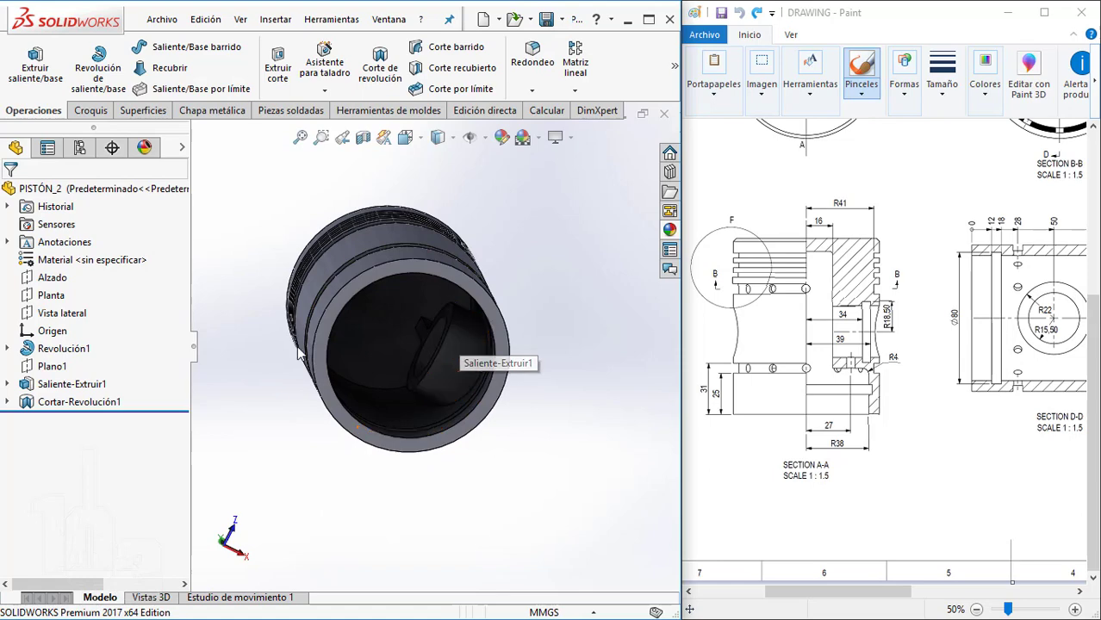
- Mirror Saliente-Extruir1 and Cortar-Revolución1 across the Vista lateral plane as Simetría1
{"action": "left_click", "coordinate": [575, 91]}
{"action": "left_click", "coordinate": [594, 147]}
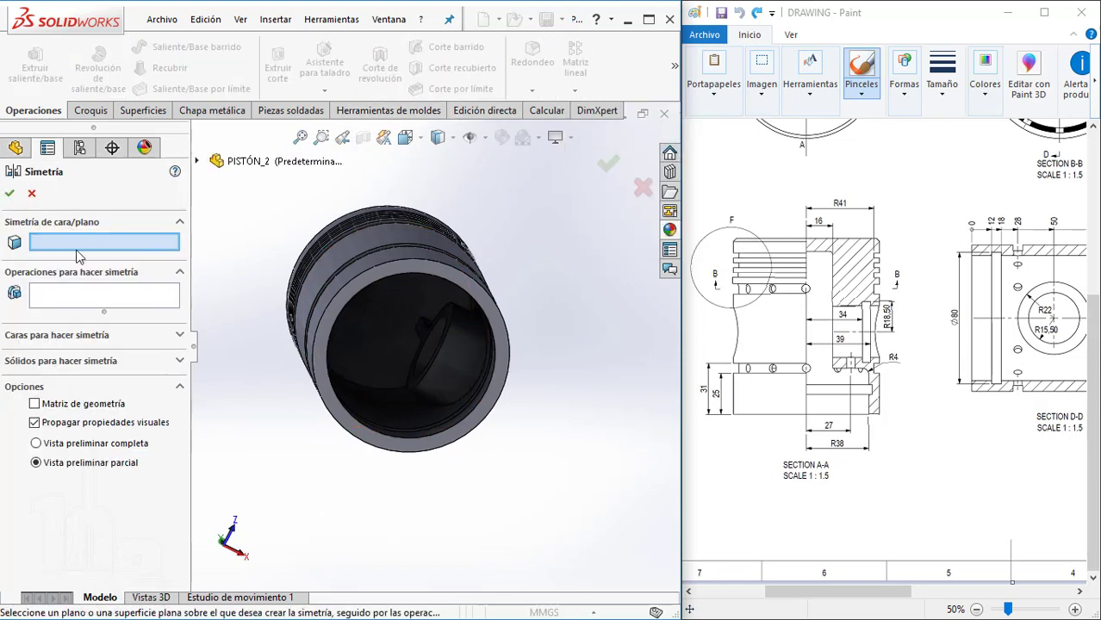
{"action": "left_click", "coordinate": [196, 163]}
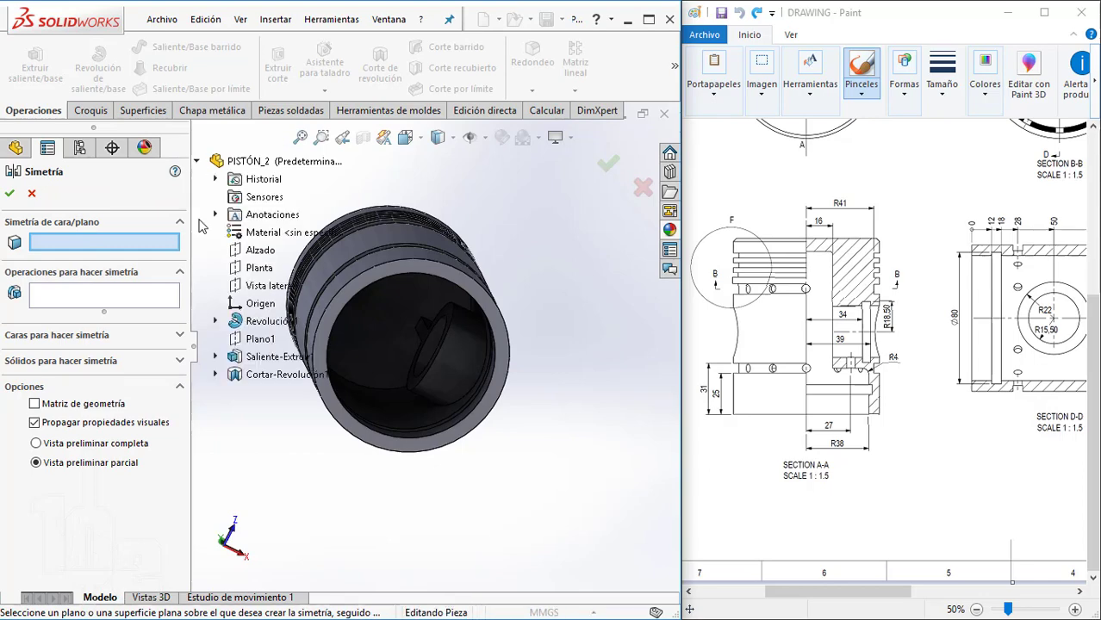
{"action": "left_click", "coordinate": [266, 285]}
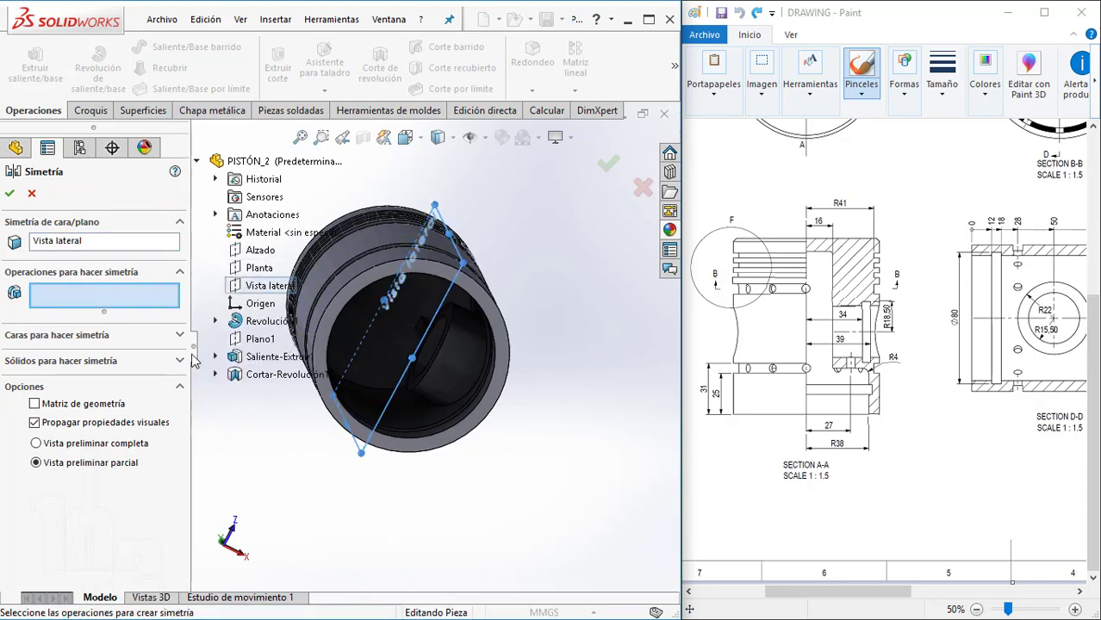
{"action": "left_click", "coordinate": [259, 357]}
{"action": "left_click", "coordinate": [257, 375]}
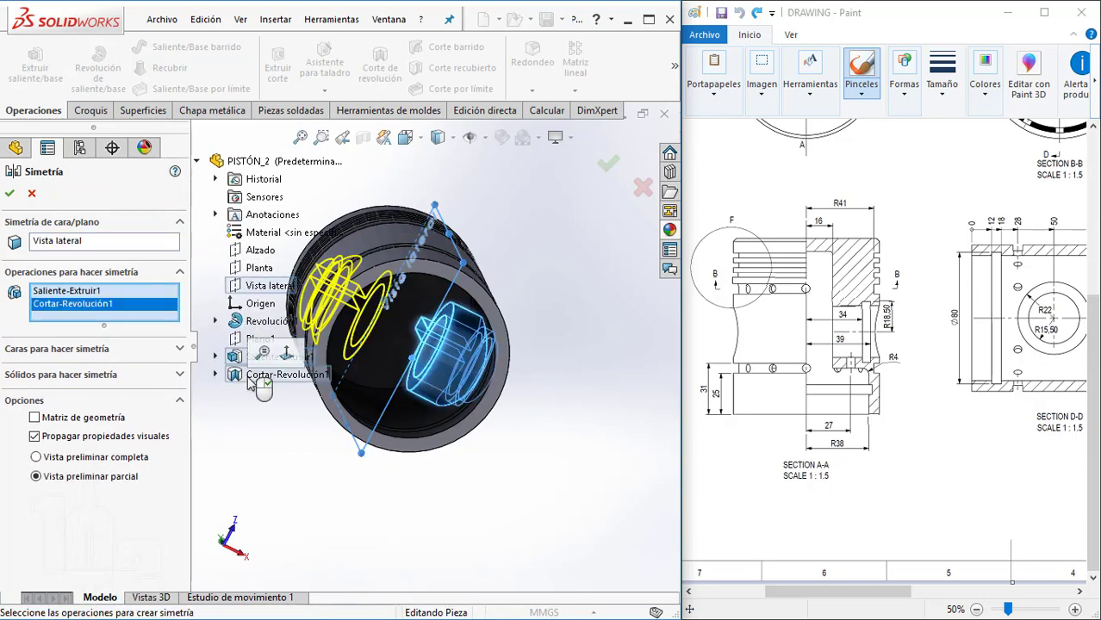
{"action": "left_click", "coordinate": [609, 164]}
{"action": "mouse_move", "coordinate": [553, 293]}
{"action": "middle_mouse_down"}
{"action": "mouse_move", "coordinate": [570, 364]}
{"action": "mouse_move", "coordinate": [546, 396]}
{"action": "mouse_move", "coordinate": [513, 366]}
{"action": "middle_mouse_up"}
{"action": "middle_click_drag", "start_coordinate": [494, 463], "coordinate": [499, 526]}
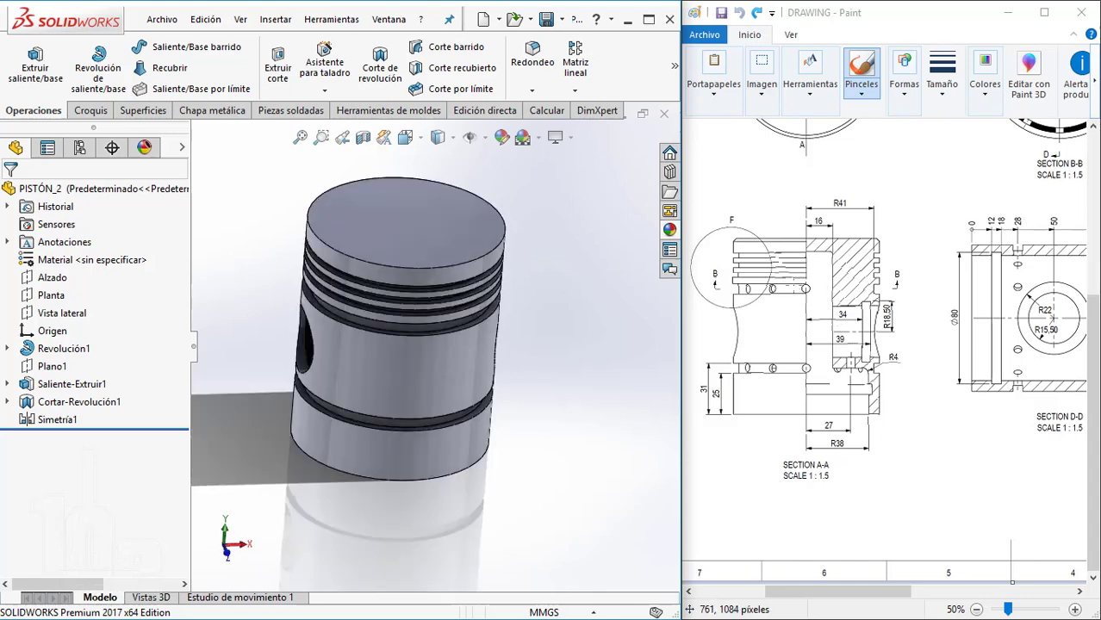
- Zoom out over the whole piston, bring section B-B of the drawing into view, and switch to the front view
{"action": "scroll", "coordinate": [839, 545], "scroll_direction": "up", "scroll_amount": 3}
{"action": "mouse_move", "coordinate": [560, 295]}
{"action": "middle_mouse_down"}
{"action": "mouse_move", "coordinate": [507, 158]}
{"action": "mouse_move", "coordinate": [397, 341]}
{"action": "middle_mouse_up"}
{"action": "scroll", "coordinate": [384, 310], "scroll_direction": "down", "scroll_amount": 5}
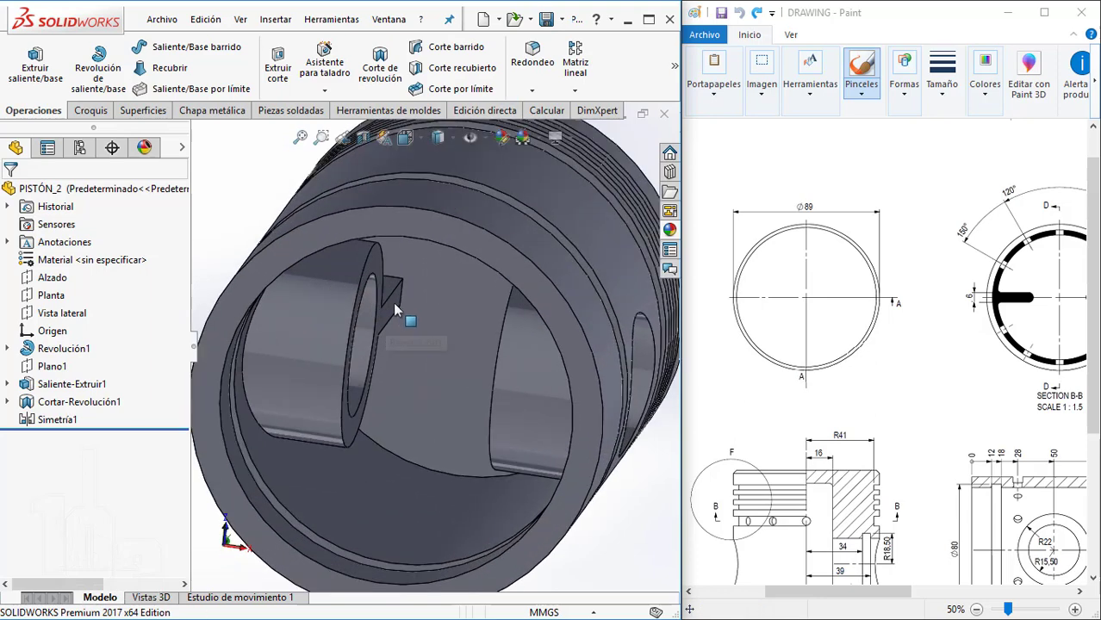
{"action": "left_click", "coordinate": [394, 304]}
{"action": "scroll", "coordinate": [395, 304], "scroll_direction": "up", "scroll_amount": 5}
{"action": "left_click", "coordinate": [603, 417]}
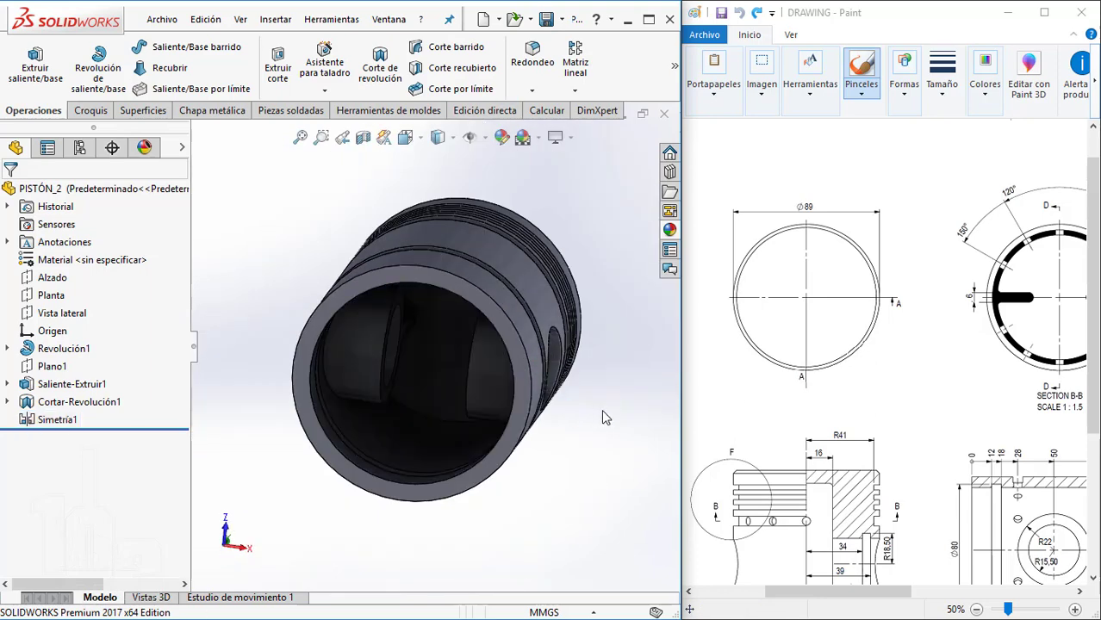
{"action": "left_click_drag", "start_coordinate": [837, 591], "coordinate": [906, 591]}
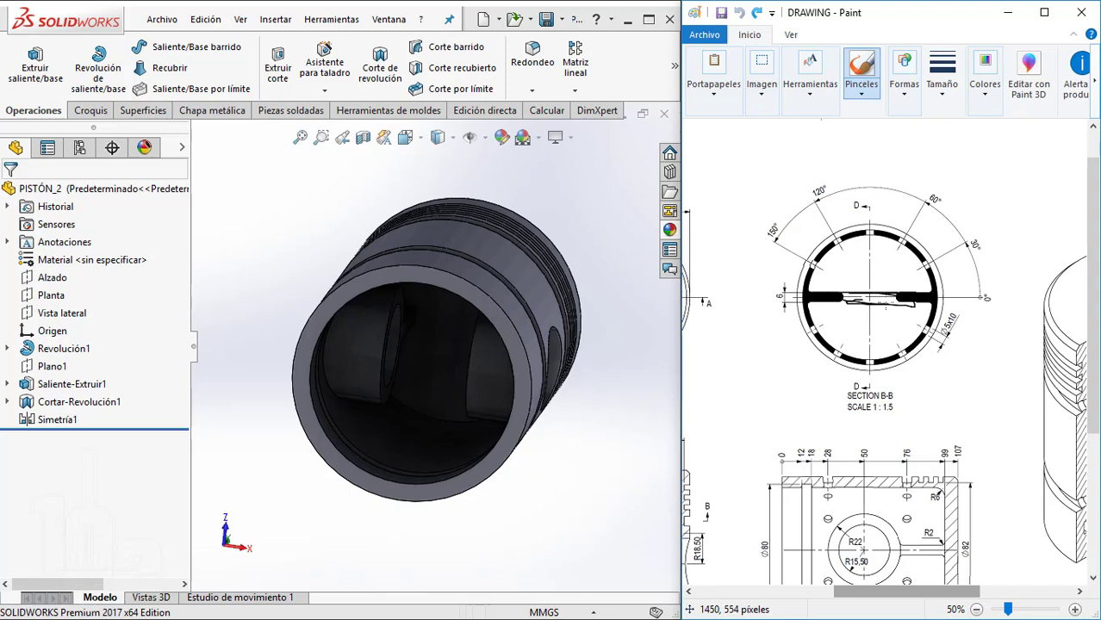
{"action": "key", "text": "ctrl+1"}
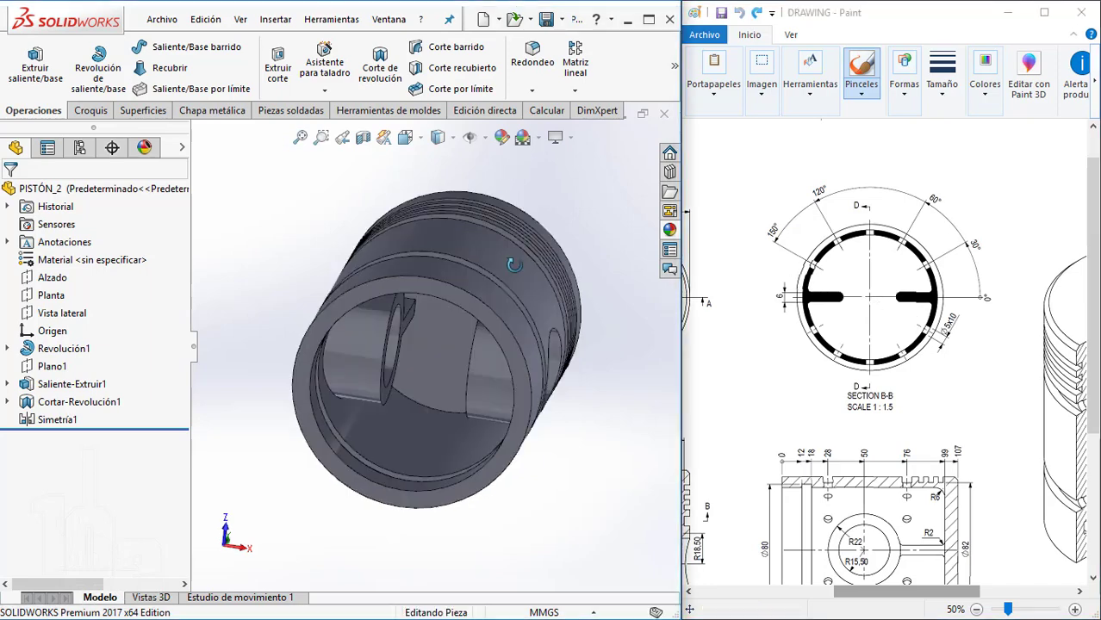
- Start a sketch on Alzado and draw two circles stacked on the vertical centreline
{"action": "left_click", "coordinate": [47, 275]}
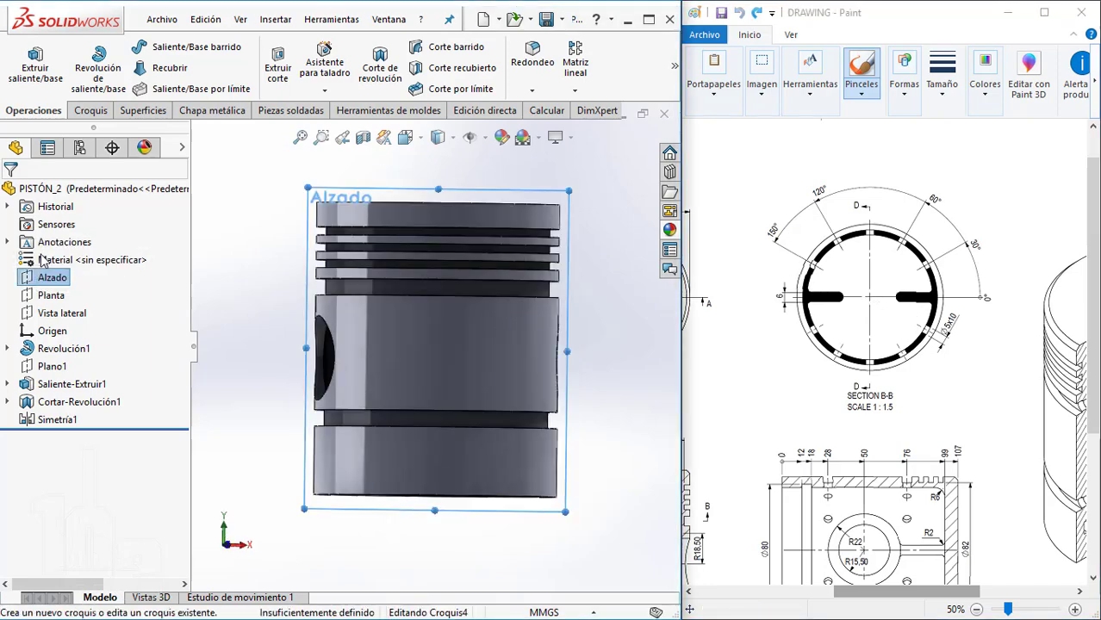
{"action": "left_click", "coordinate": [43, 261]}
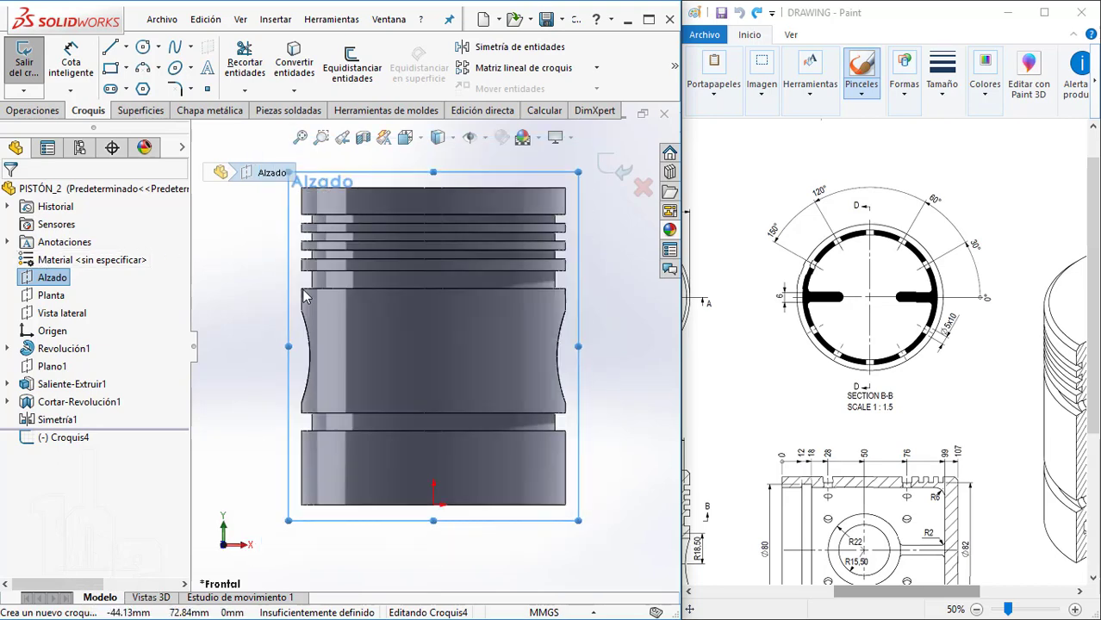
{"action": "key", "text": "c"}
{"action": "scroll", "coordinate": [424, 322], "scroll_direction": "down", "scroll_amount": 1}
{"action": "left_click", "coordinate": [435, 332]}
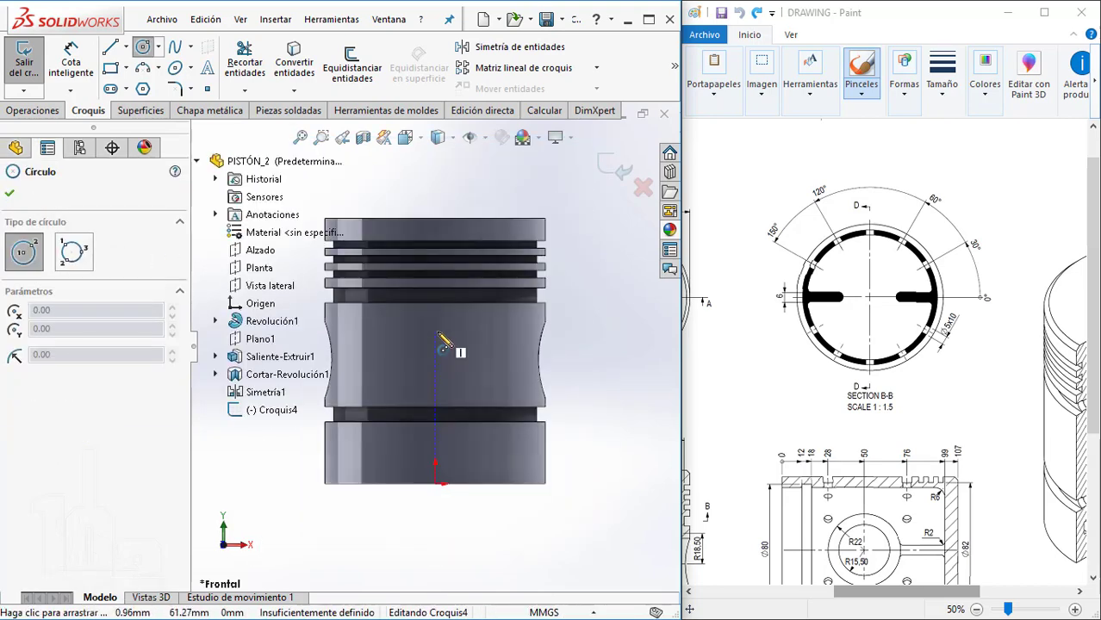
{"action": "left_click", "coordinate": [447, 343]}
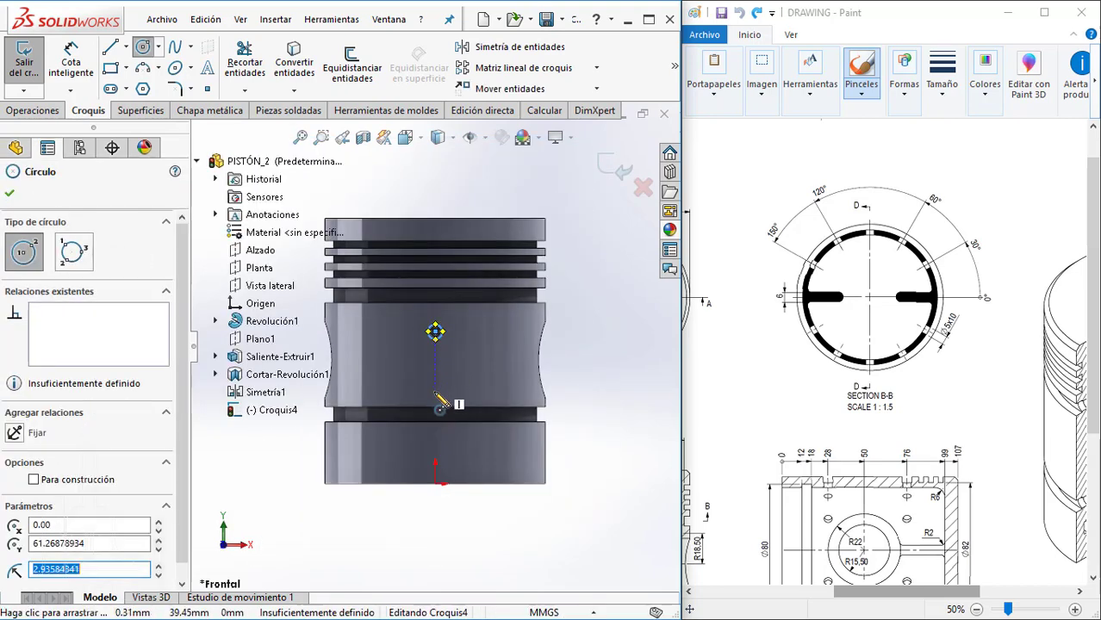
{"action": "left_click", "coordinate": [435, 392]}
{"action": "left_click", "coordinate": [447, 392]}
{"action": "key", "text": "Escape"}
- Make both circles equal and dimension the upper one to a 5 mm diameter
{"action": "left_click_drag", "start_coordinate": [613, 460], "coordinate": [478, 221]}
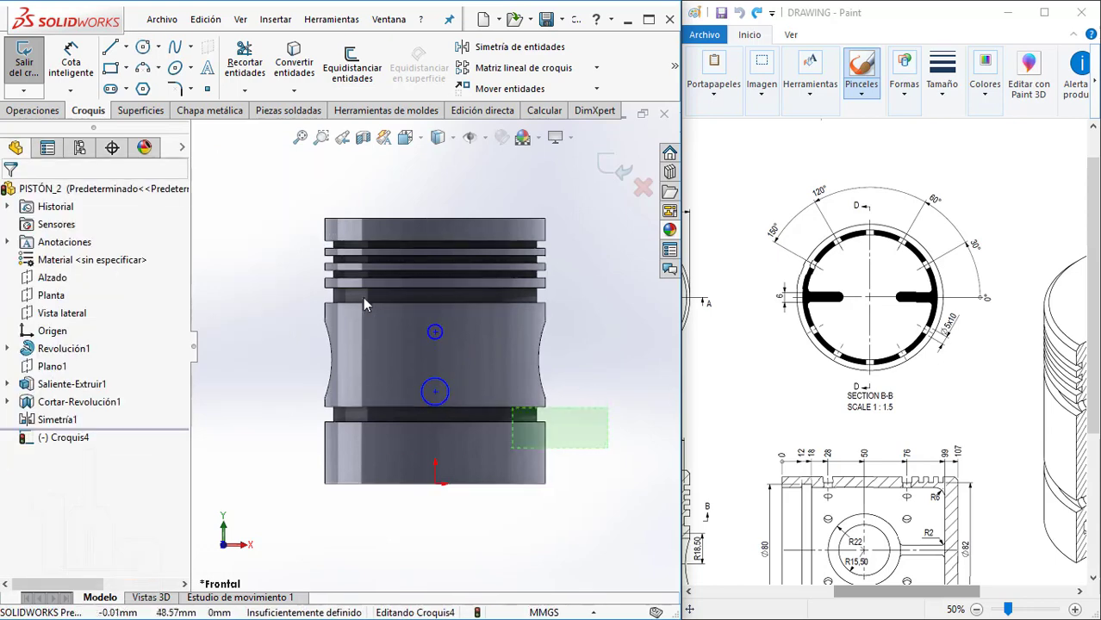
{"action": "left_click", "coordinate": [564, 177]}
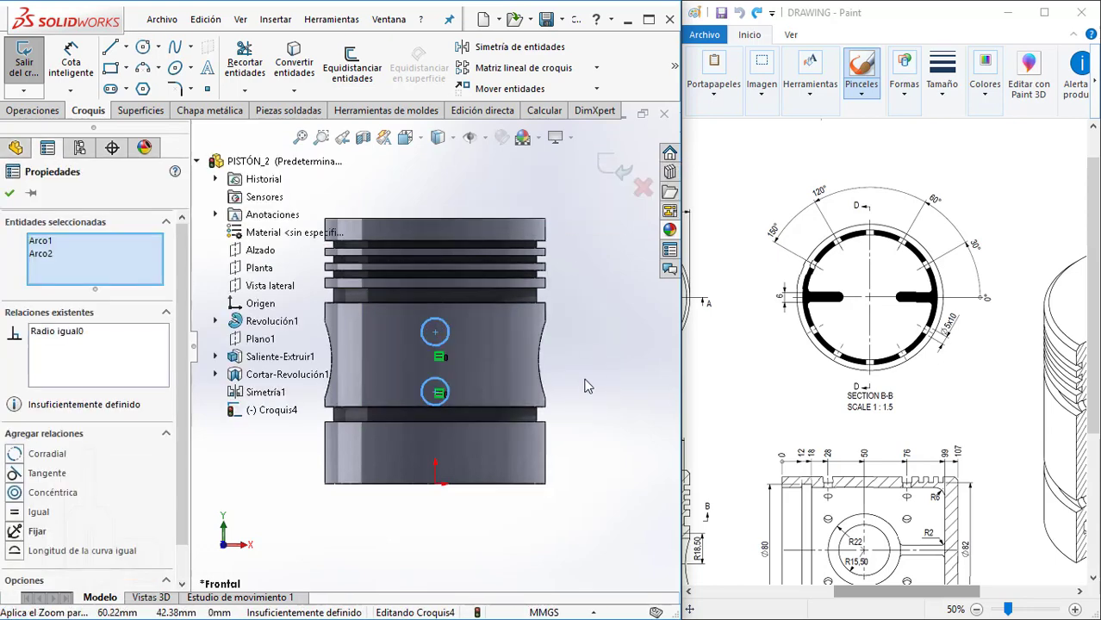
{"action": "left_click", "coordinate": [594, 414]}
{"action": "key", "text": "d"}
{"action": "left_click", "coordinate": [448, 336]}
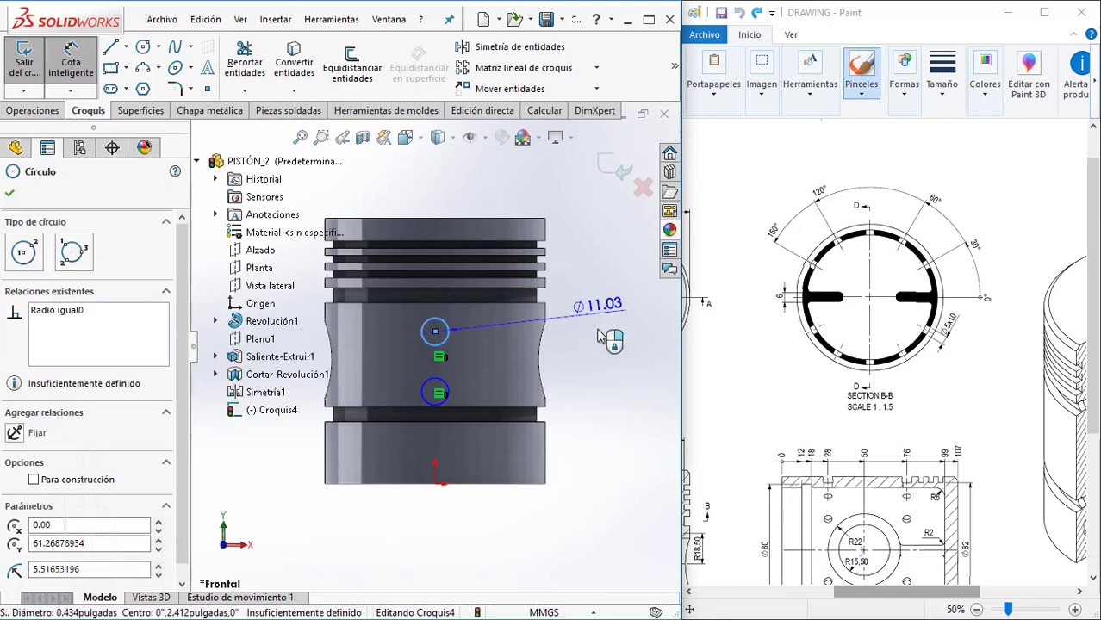
{"action": "left_click", "coordinate": [603, 344]}
{"action": "type", "text": "5"}
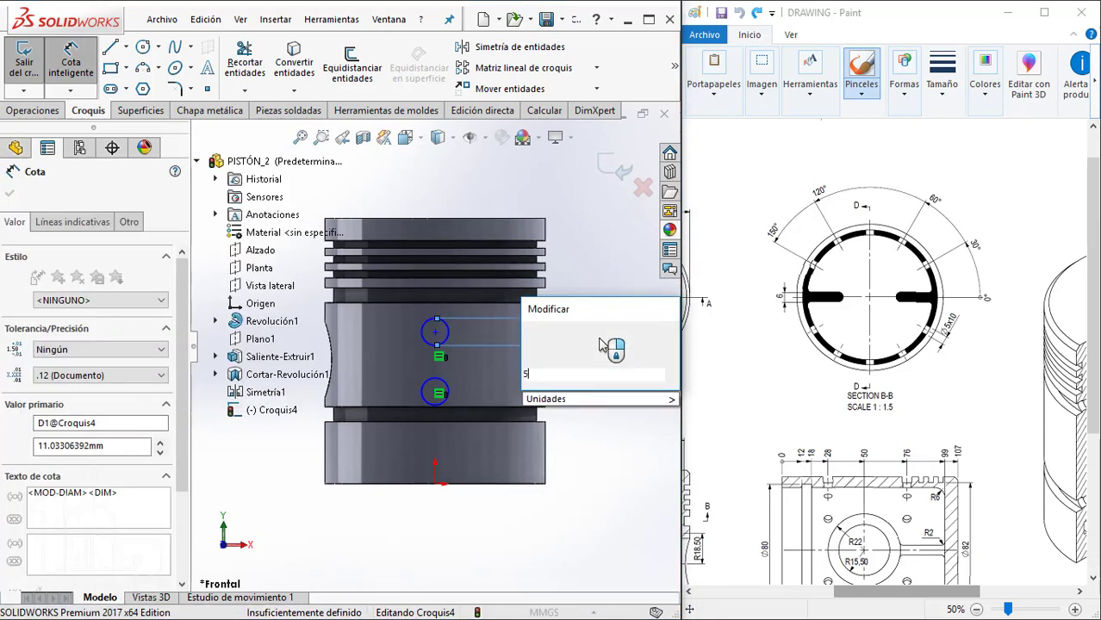
{"action": "key", "text": "Return"}
{"action": "key", "text": "Escape"}
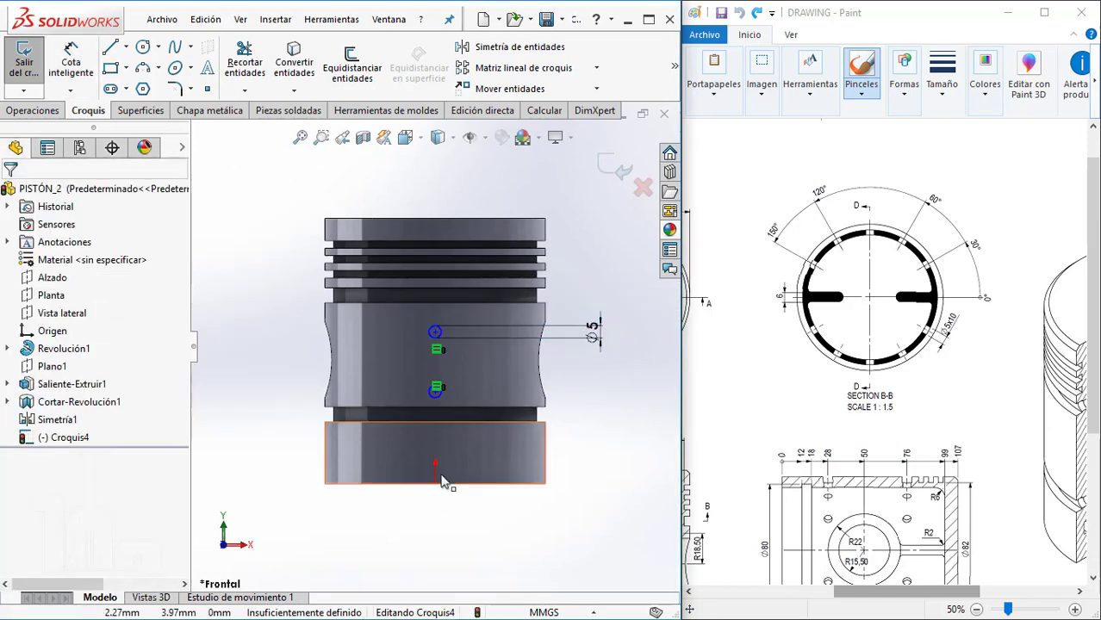
- Align both circle centres vertically with the origin and dimension the lower one 28 mm above it
{"action": "left_click", "coordinate": [436, 391], "text": "ctrl"}
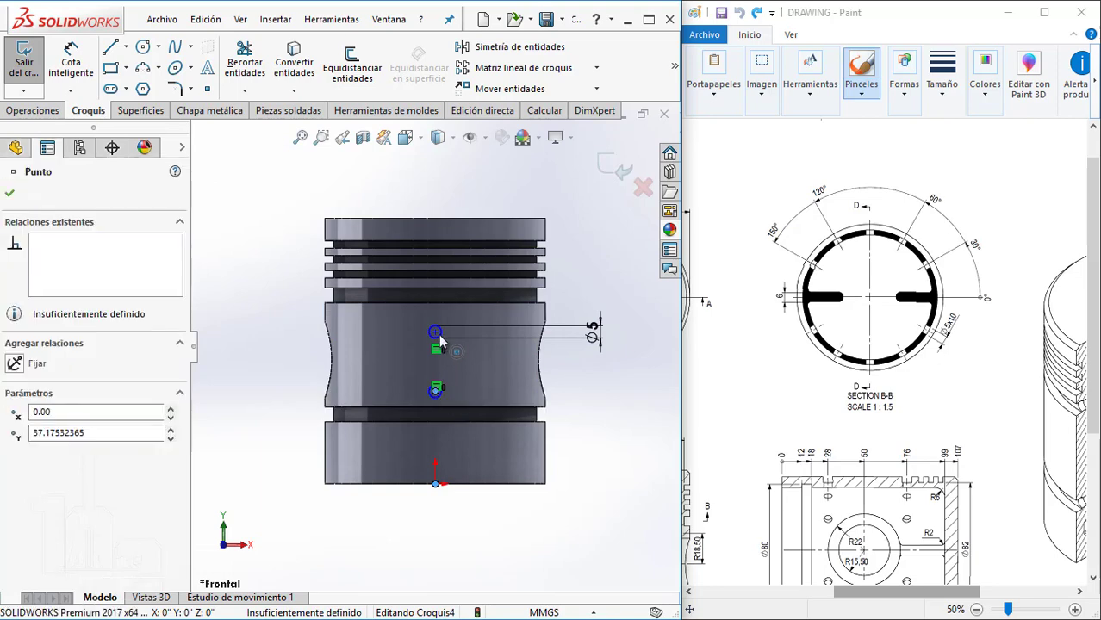
{"action": "left_click", "coordinate": [435, 332], "text": "ctrl"}
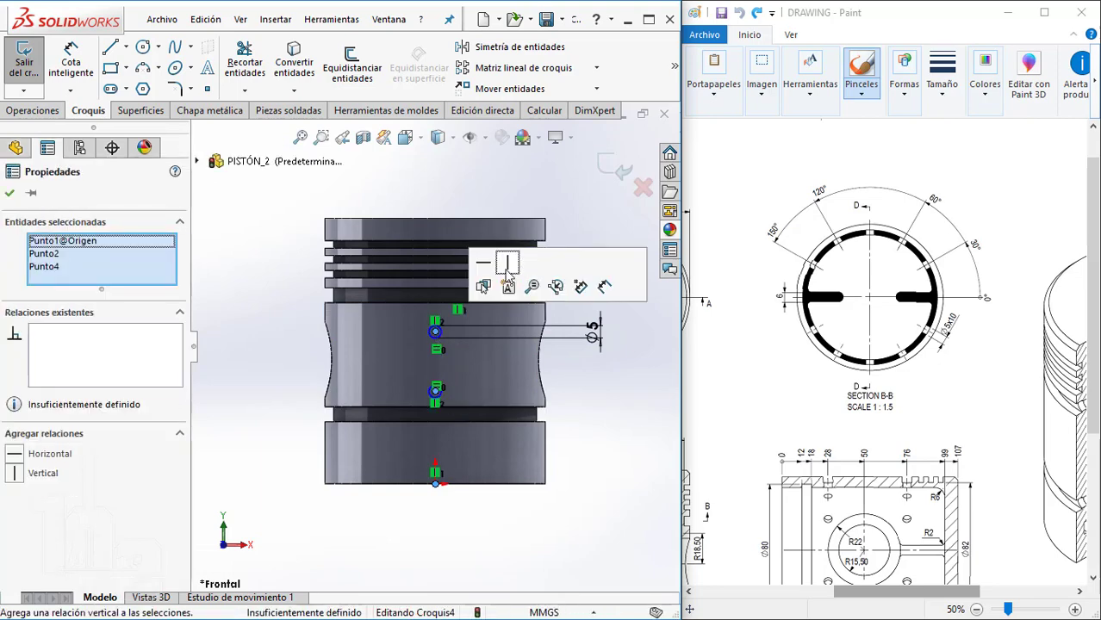
{"action": "left_click", "coordinate": [507, 269]}
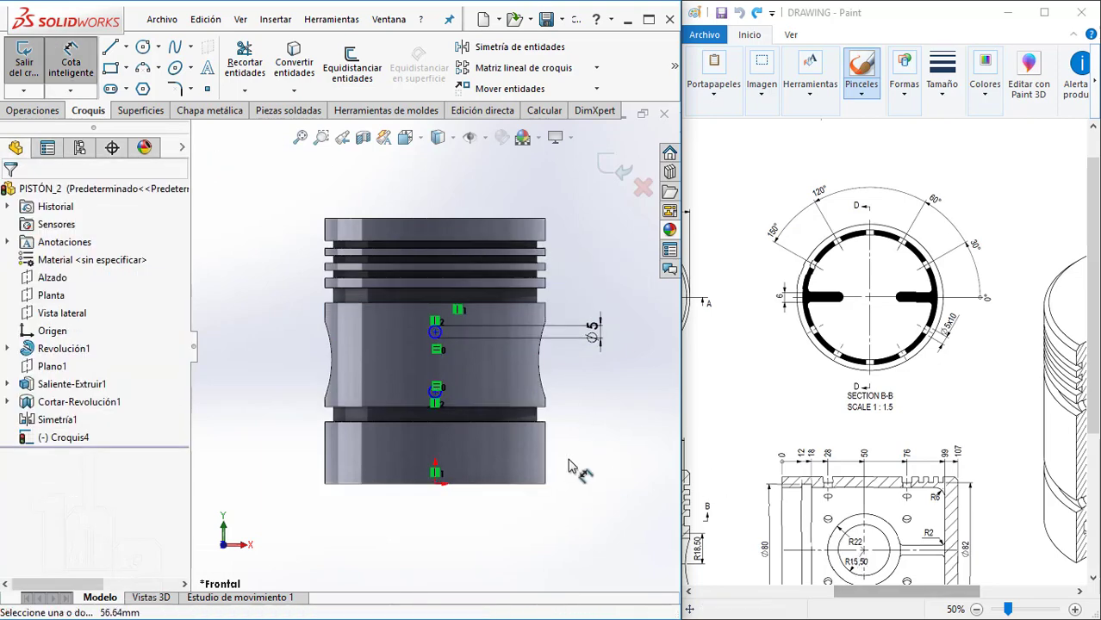
{"action": "left_click", "coordinate": [435, 483]}
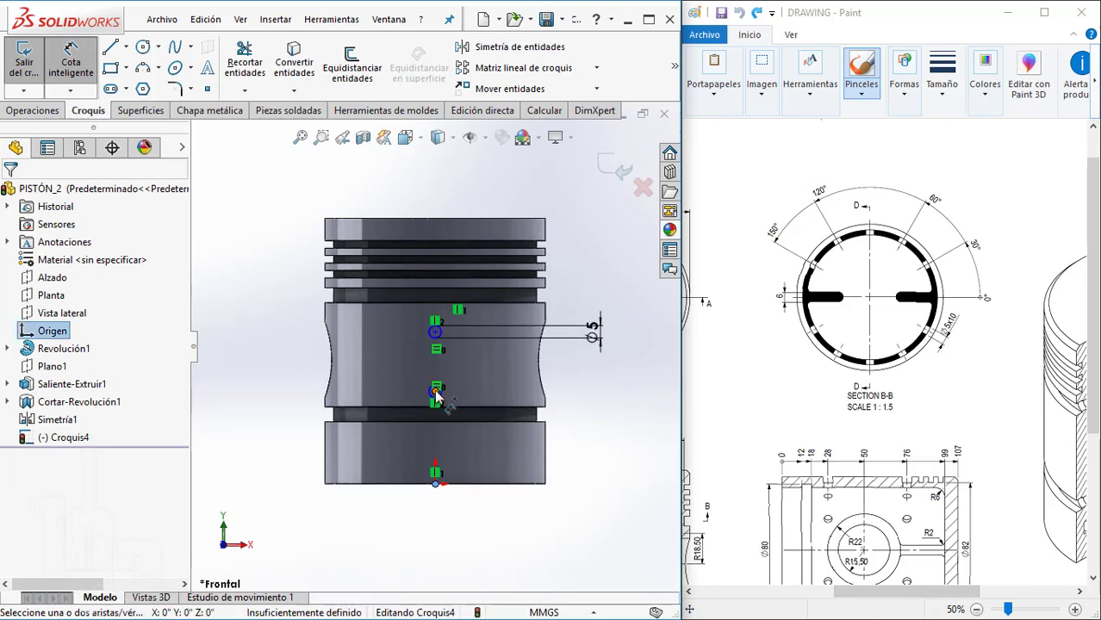
{"action": "left_click", "coordinate": [434, 391]}
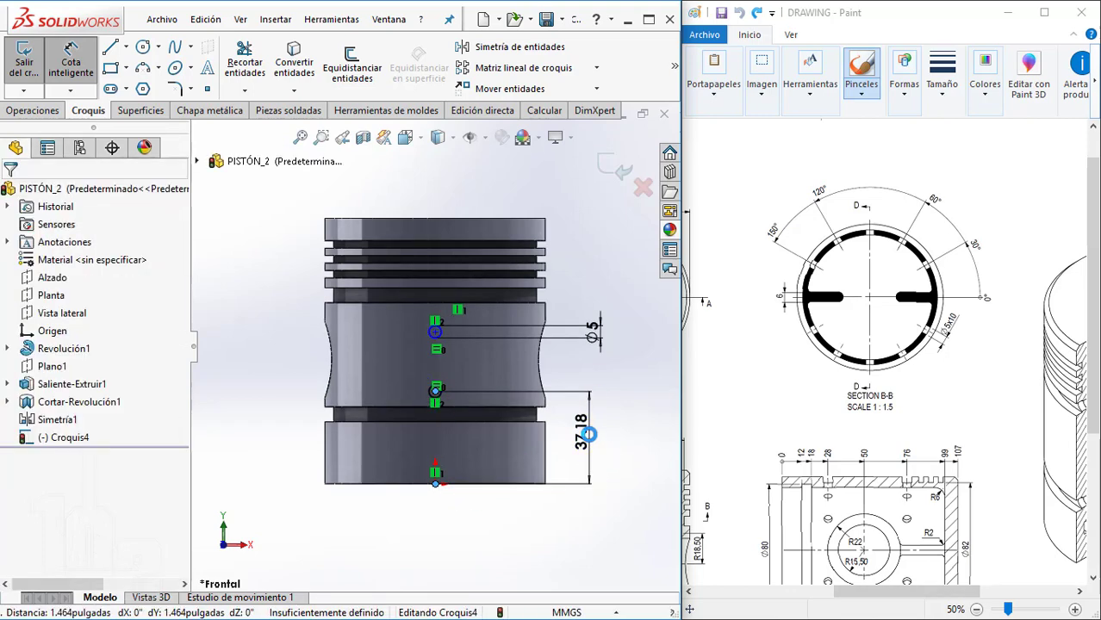
{"action": "left_click", "coordinate": [588, 434]}
{"action": "type", "text": "28"}
{"action": "key", "text": "Return"}
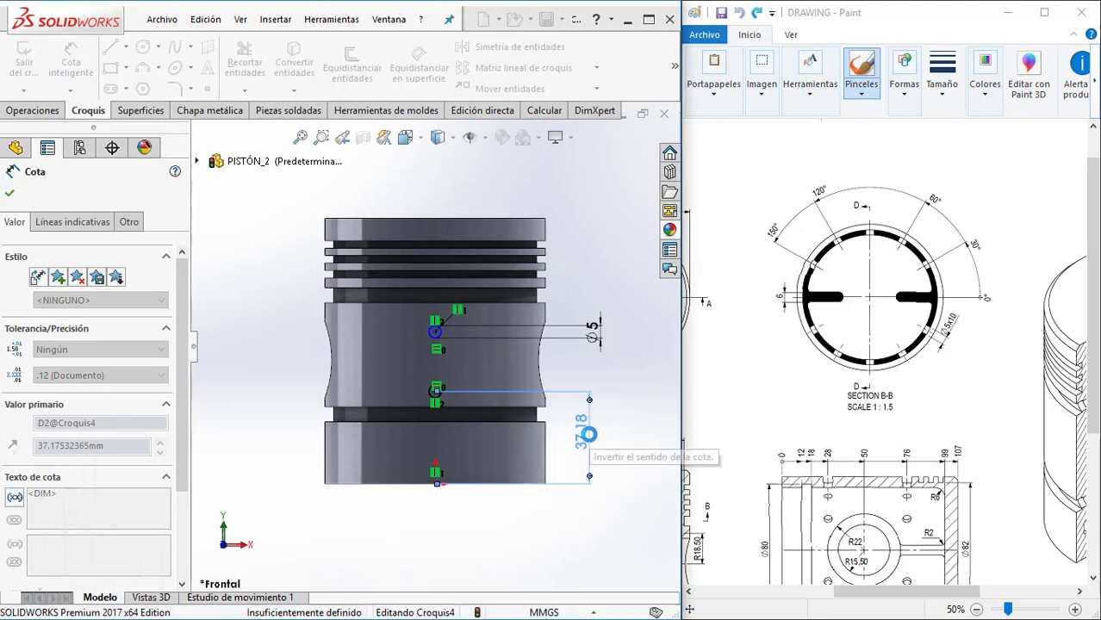
{"action": "left_click", "coordinate": [585, 511]}
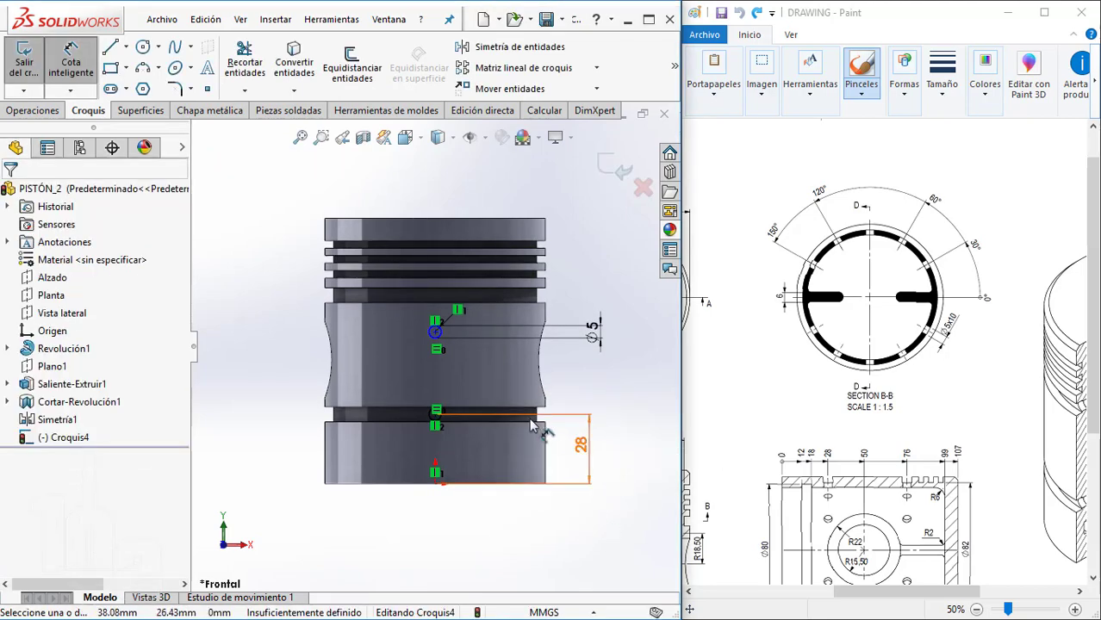
- Dimension the upper circle centre 76 mm above the origin, fully defining Croquis4
{"action": "scroll", "coordinate": [480, 434], "scroll_direction": "down", "scroll_amount": 2}
{"action": "scroll", "coordinate": [431, 496], "scroll_direction": "down", "scroll_amount": 1}
{"action": "scroll", "coordinate": [423, 493], "scroll_direction": "down", "scroll_amount": 1}
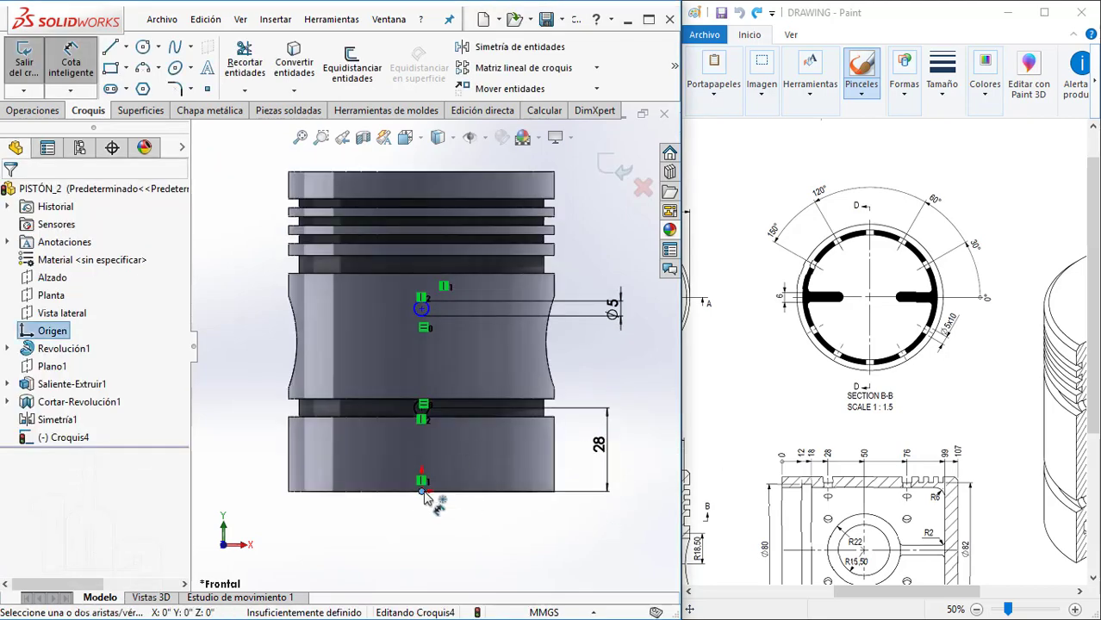
{"action": "left_click", "coordinate": [421, 308]}
{"action": "left_click", "coordinate": [421, 490]}
{"action": "left_click", "coordinate": [634, 379]}
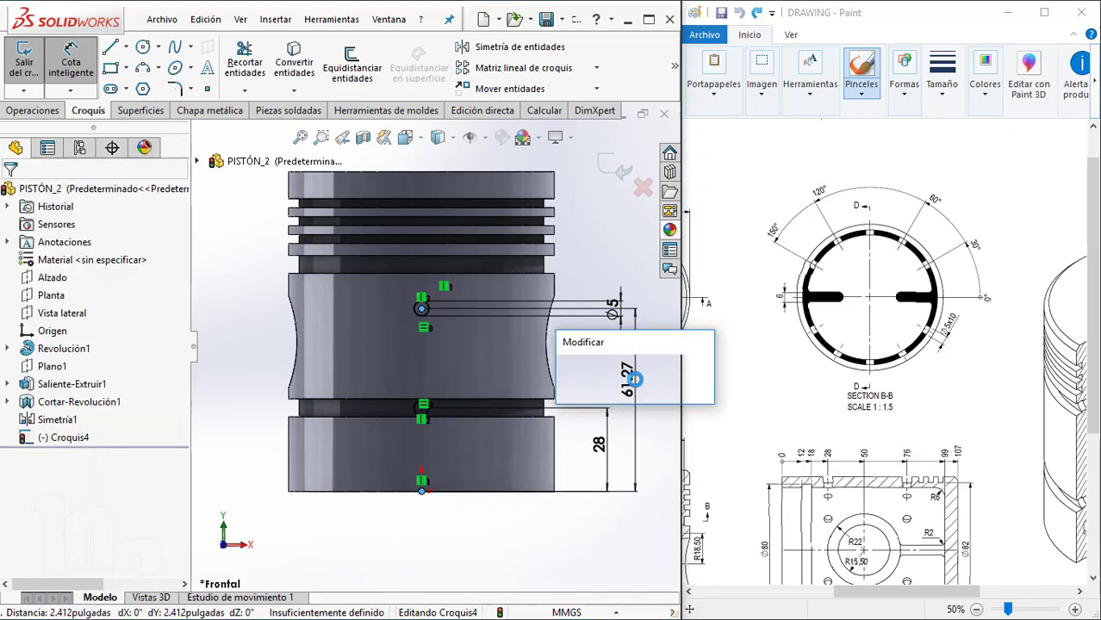
{"action": "type", "text": "76"}
{"action": "key", "text": "Return"}
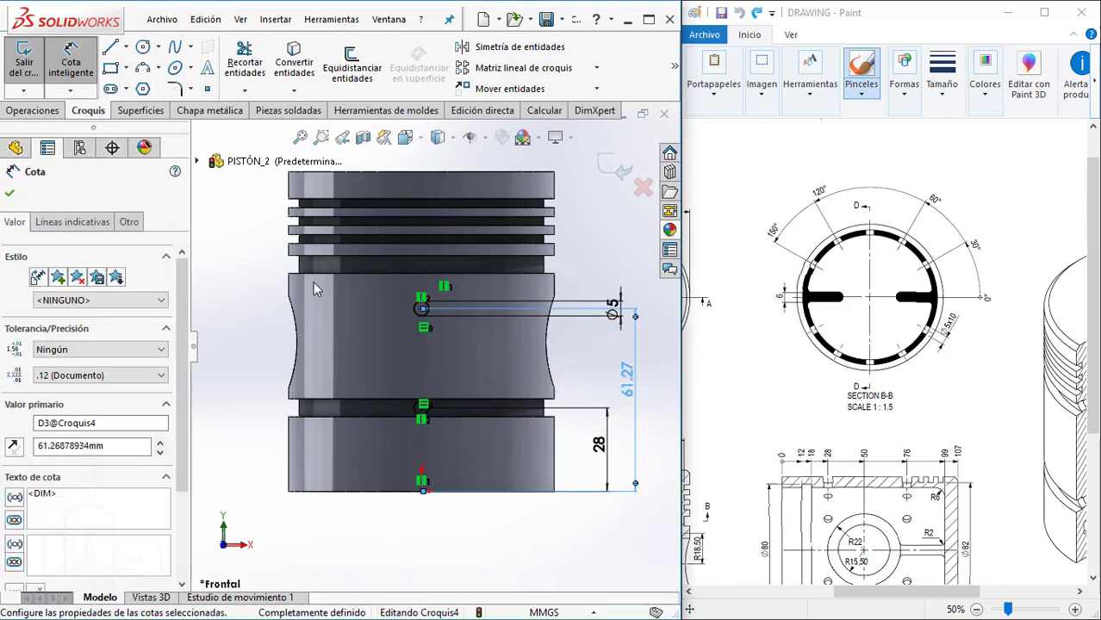
{"action": "key", "text": "Escape"}
{"action": "scroll", "coordinate": [447, 263], "scroll_direction": "down", "scroll_amount": 1}
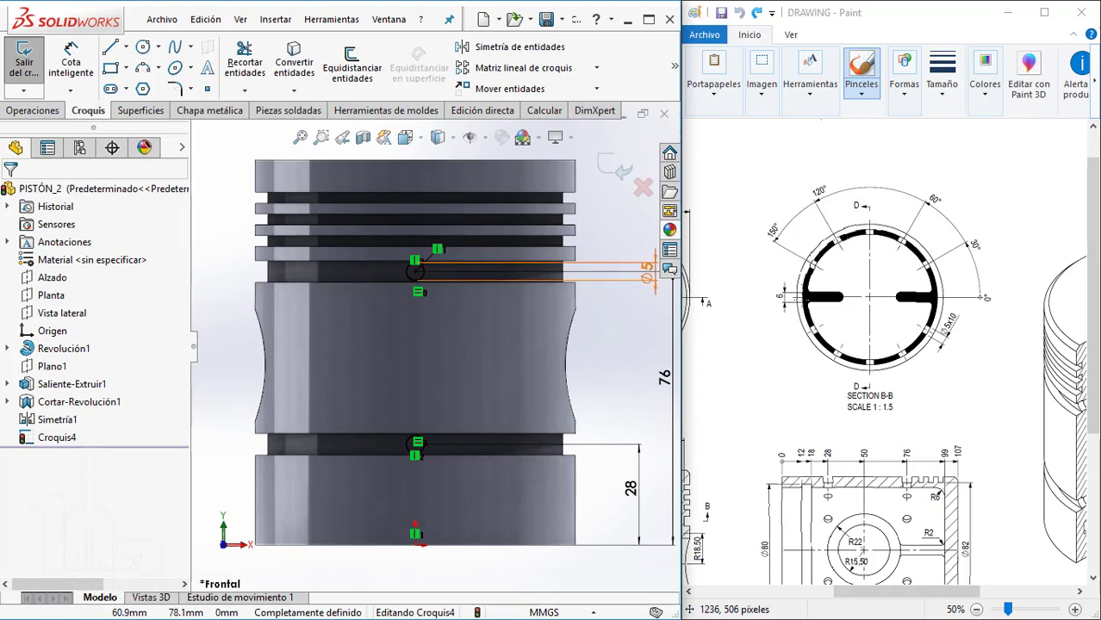
{"action": "scroll", "coordinate": [566, 252], "scroll_direction": "up", "scroll_amount": 1}
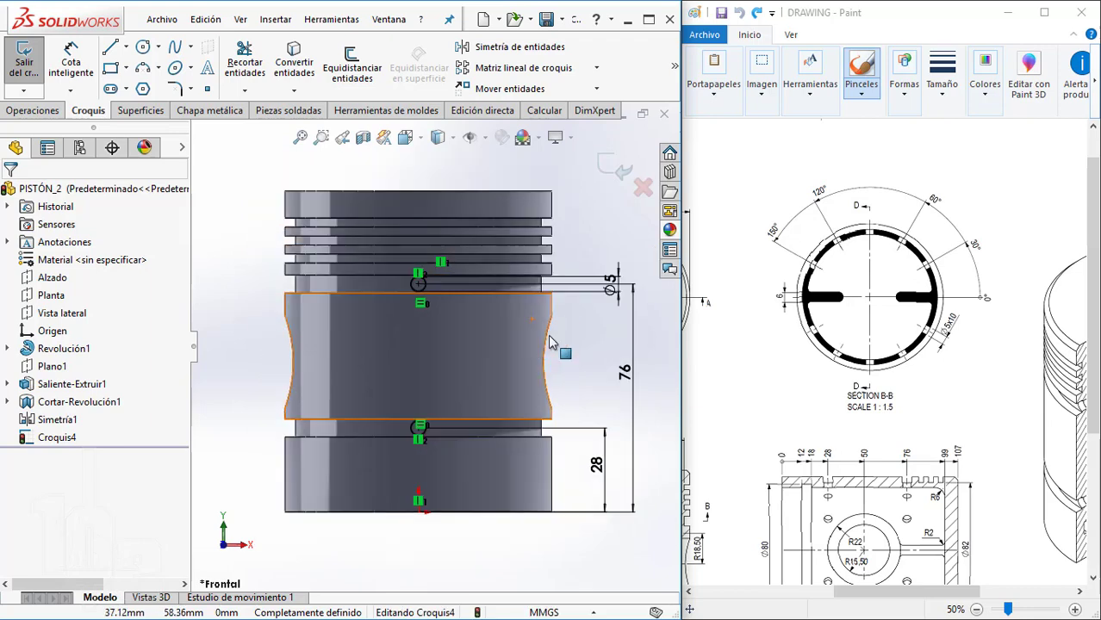
{"action": "middle_click_drag", "start_coordinate": [446, 297], "coordinate": [444, 312]}
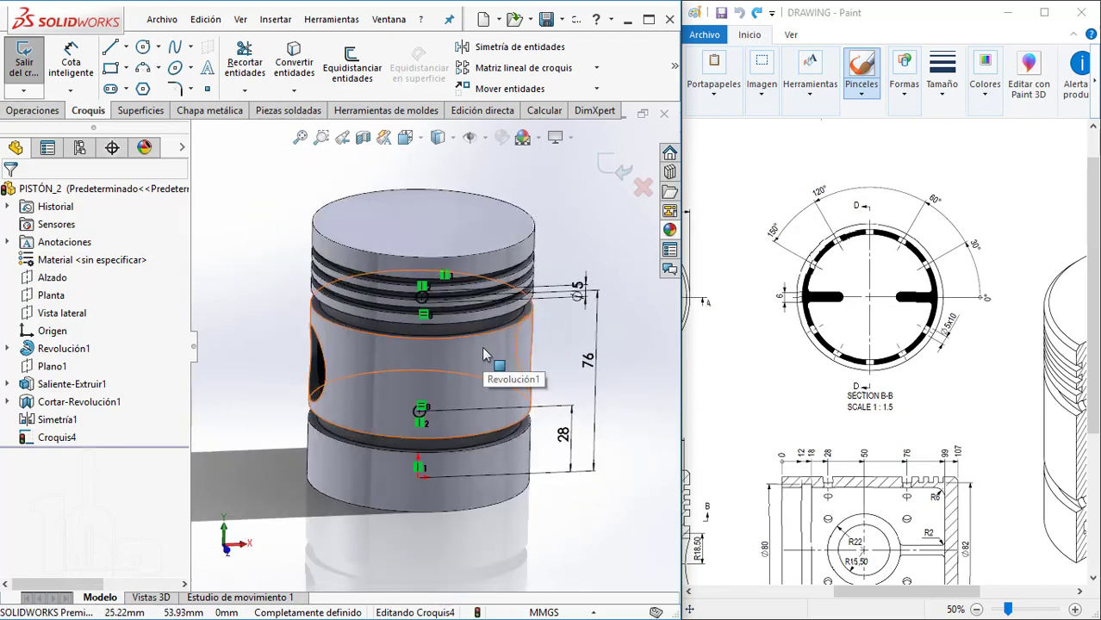
- Cut-extrude the two Ø5 holes Through All in both directions as Cortar-Extruir1
{"action": "left_click", "coordinate": [38, 107]}
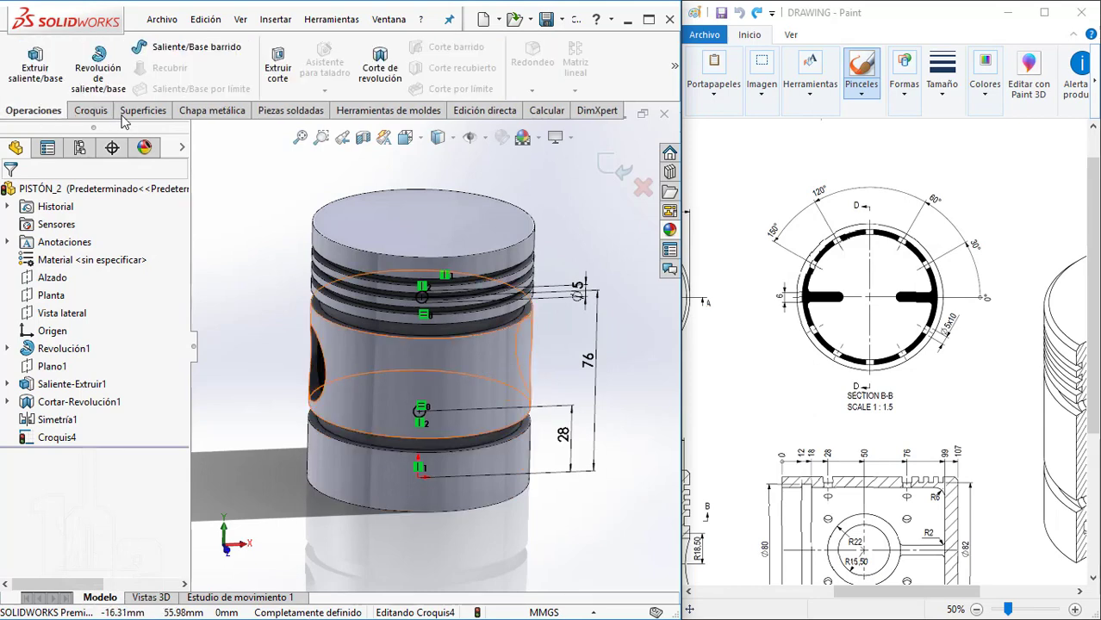
{"action": "left_click", "coordinate": [278, 66]}
{"action": "left_click", "coordinate": [91, 296]}
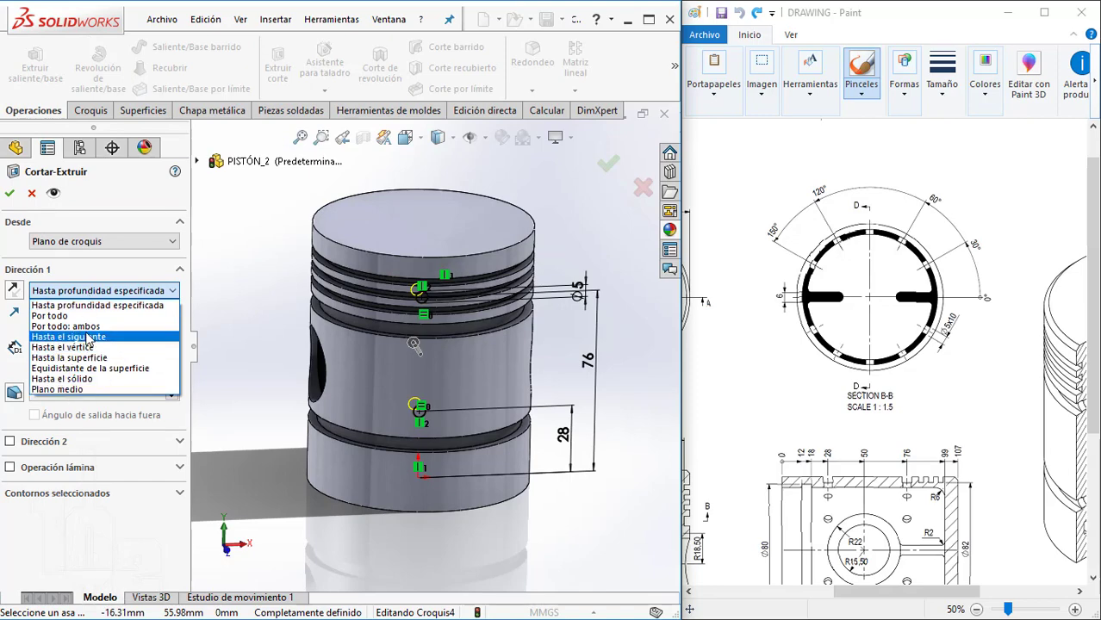
{"action": "left_click", "coordinate": [87, 328]}
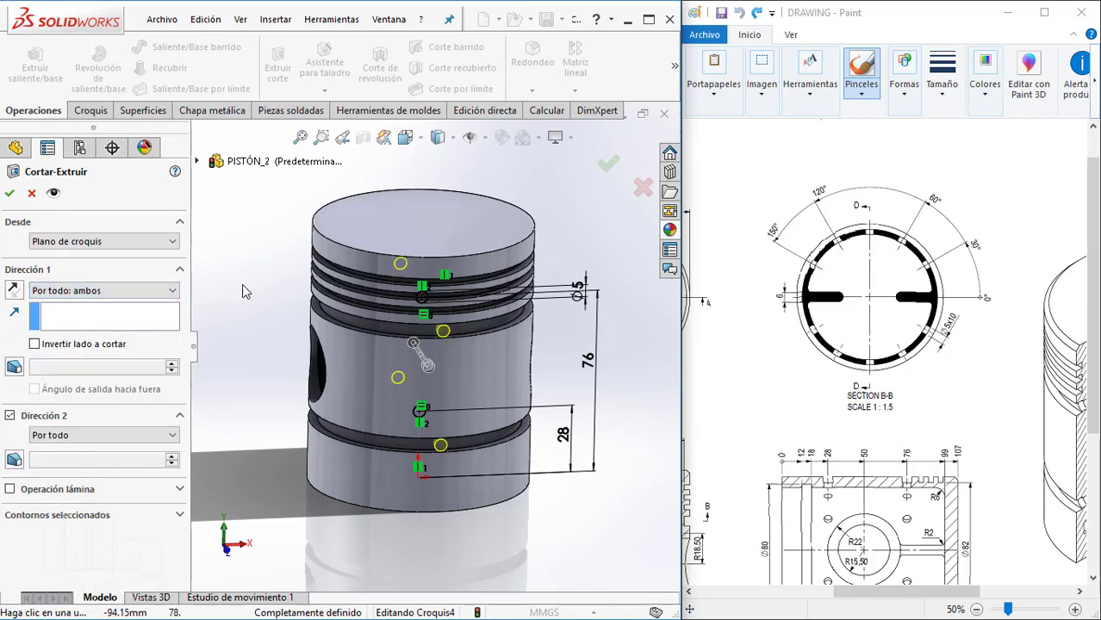
{"action": "left_click", "coordinate": [609, 164]}
- Turn the piston upright with its crown on top, and undo a trial brush mark on the drawing
{"action": "mouse_move", "coordinate": [534, 172]}
{"action": "middle_mouse_down"}
{"action": "mouse_move", "coordinate": [433, 207]}
{"action": "mouse_move", "coordinate": [423, 435]}
{"action": "middle_mouse_up"}
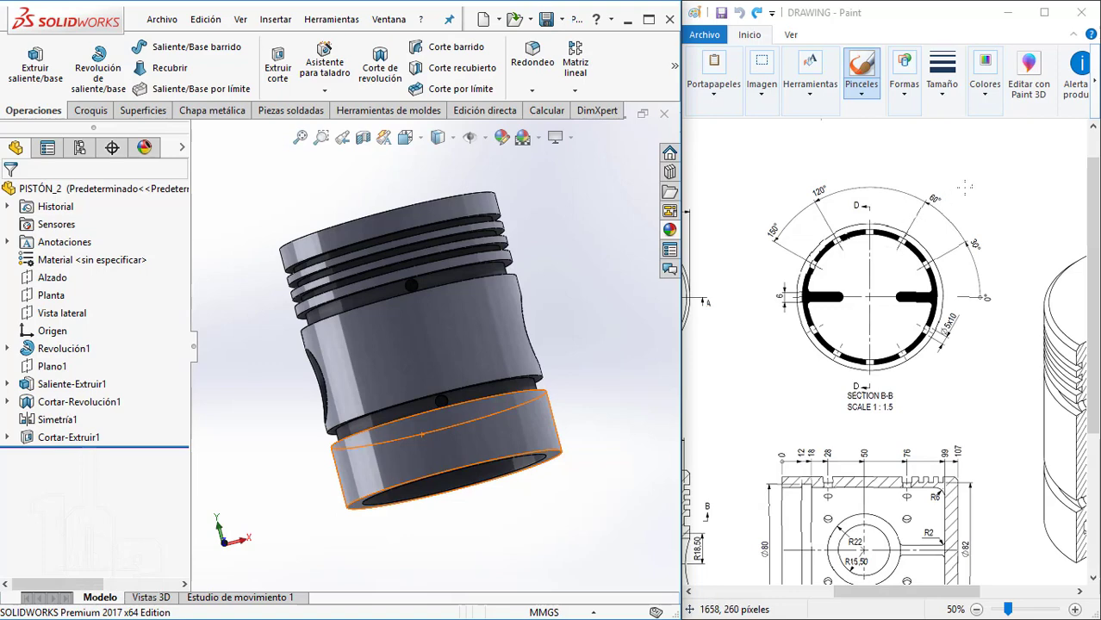
{"action": "middle_click_drag", "start_coordinate": [422, 435], "coordinate": [529, 348]}
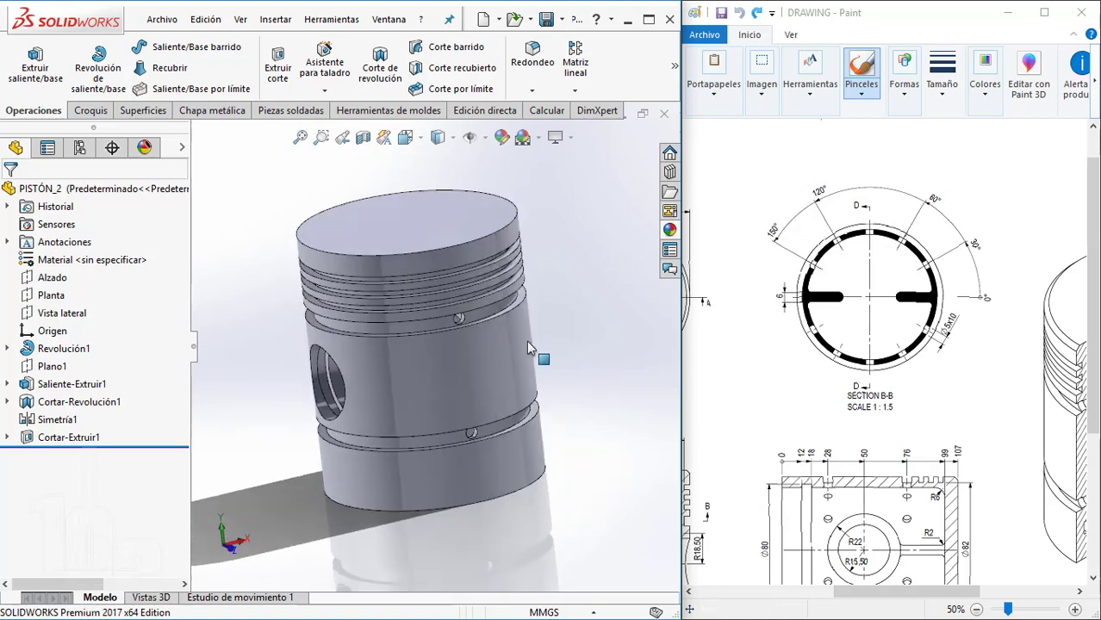
{"action": "left_click_drag", "start_coordinate": [874, 182], "coordinate": [873, 235]}
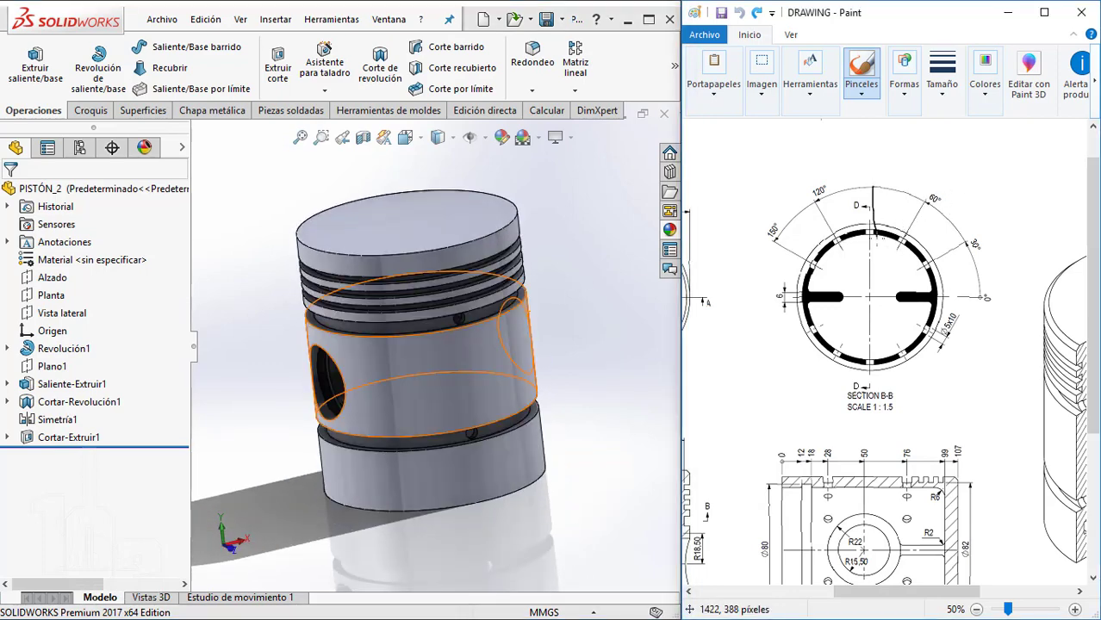
{"action": "key", "text": "ctrl+z"}
- Start a circular pattern of Cortar-Extruir1 around the piston's lower cylindrical face
{"action": "left_click", "coordinate": [575, 89]}
{"action": "left_click", "coordinate": [594, 128]}
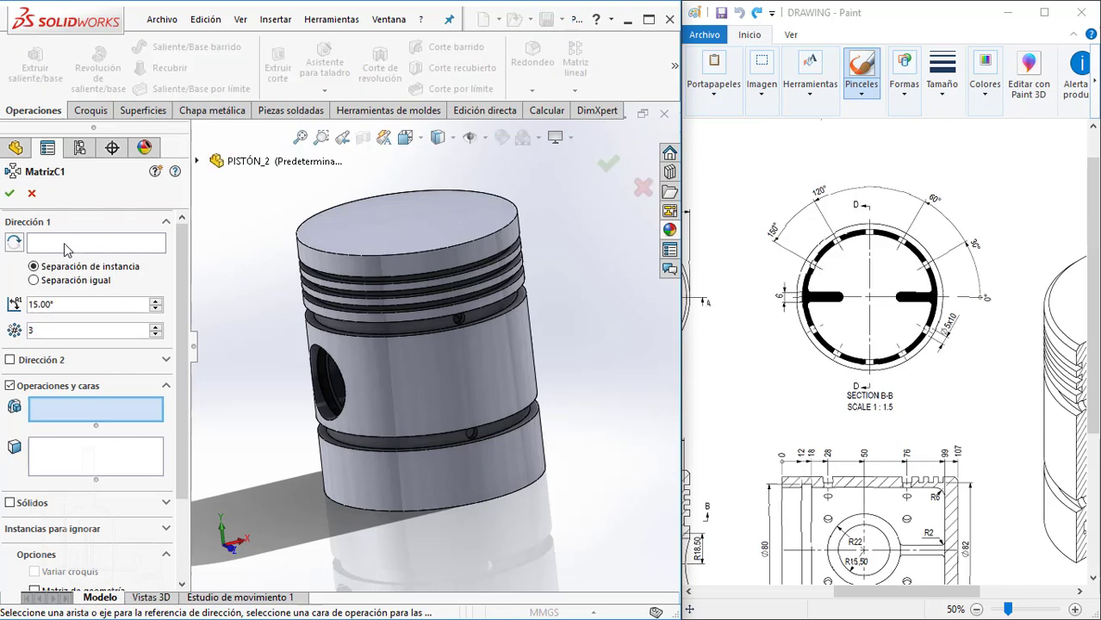
{"action": "left_click", "coordinate": [62, 245]}
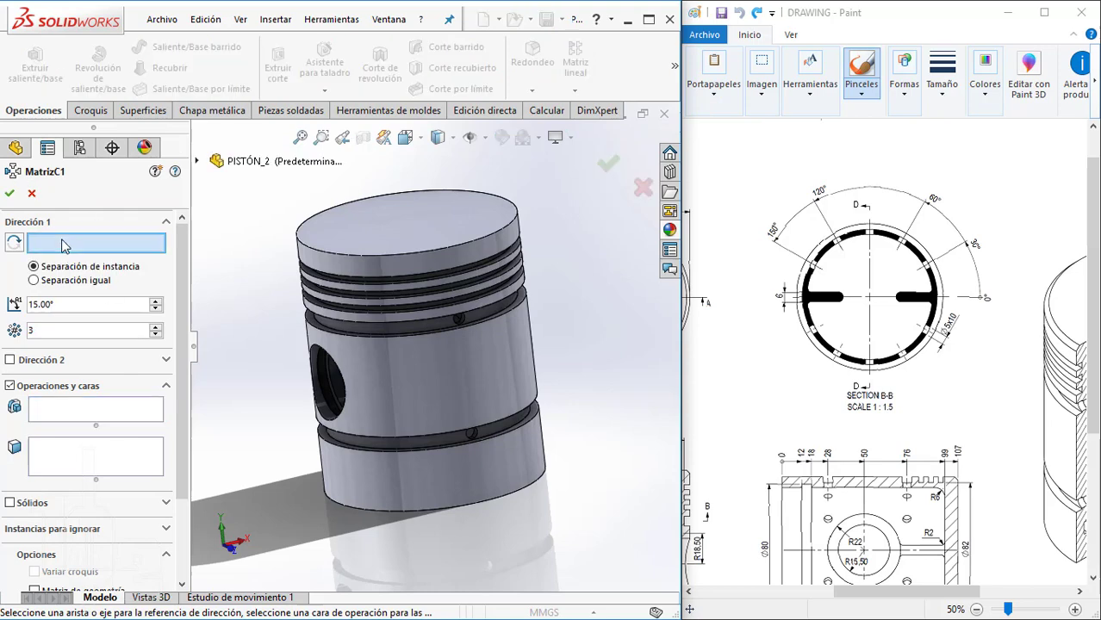
{"action": "left_click", "coordinate": [534, 472]}
{"action": "left_click", "coordinate": [69, 414]}
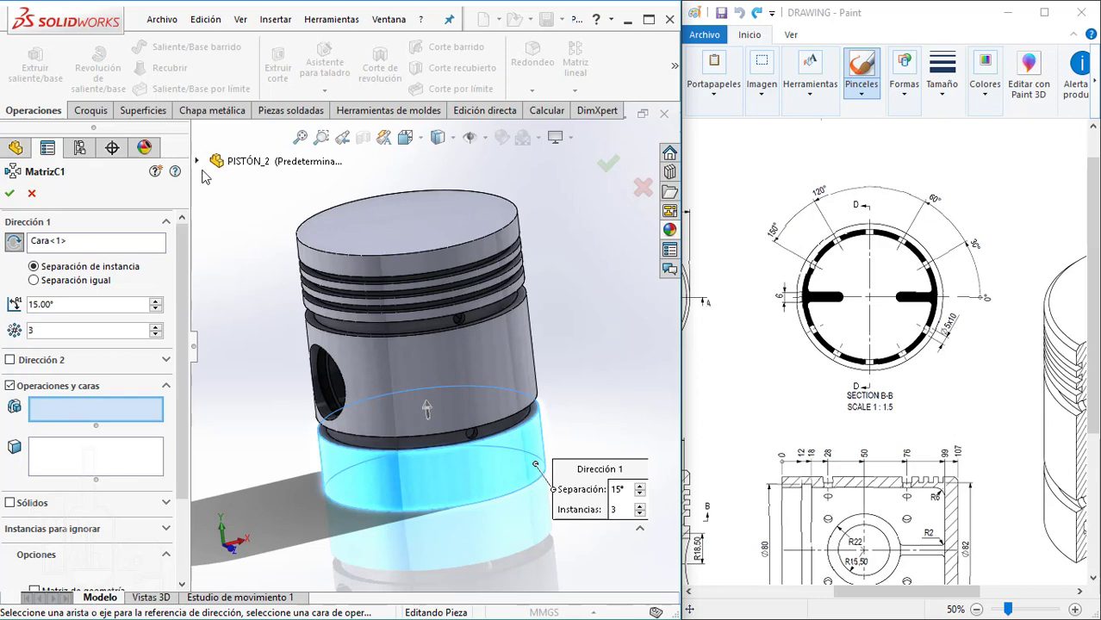
{"action": "left_click", "coordinate": [198, 163]}
{"action": "left_click", "coordinate": [249, 410]}
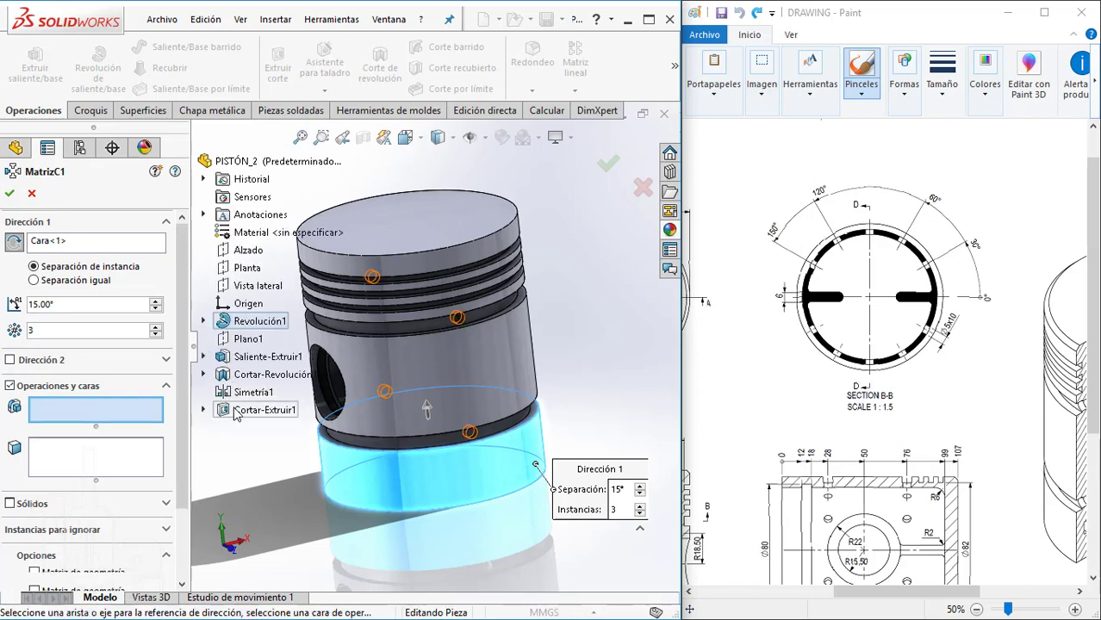
- From the top view, change the first-direction spacing from 15° to 30°
{"action": "key", "text": "ctrl+8"}
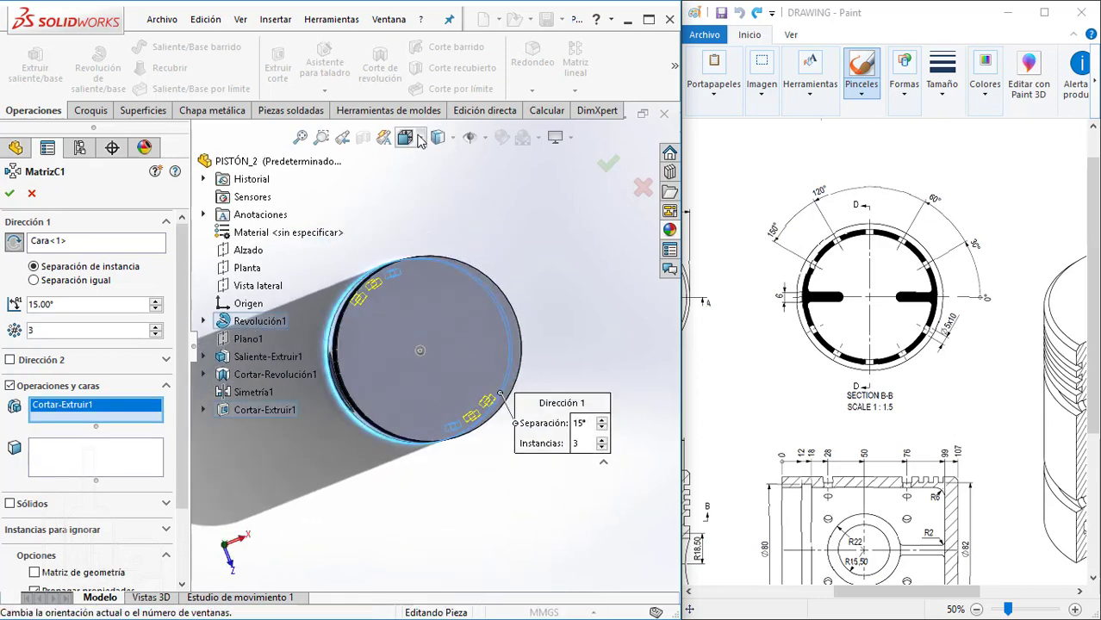
{"action": "key", "text": "ctrl+8"}
{"action": "key", "text": "ctrl+8"}
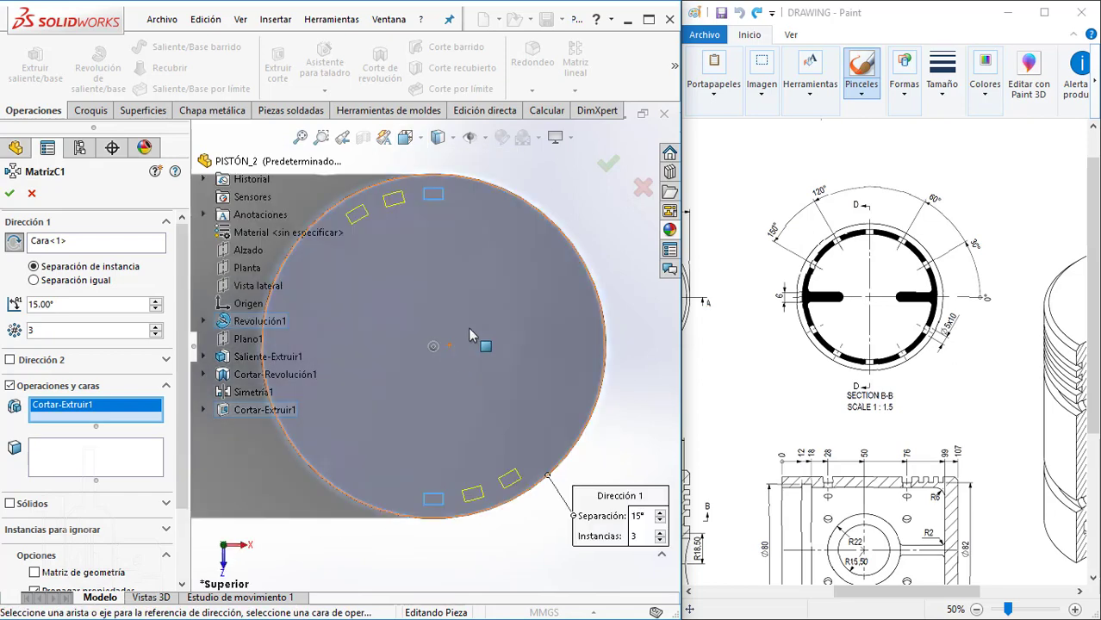
{"action": "left_click_drag", "start_coordinate": [58, 308], "coordinate": [2, 312]}
{"action": "type", "text": "30"}
{"action": "key", "text": "Return"}
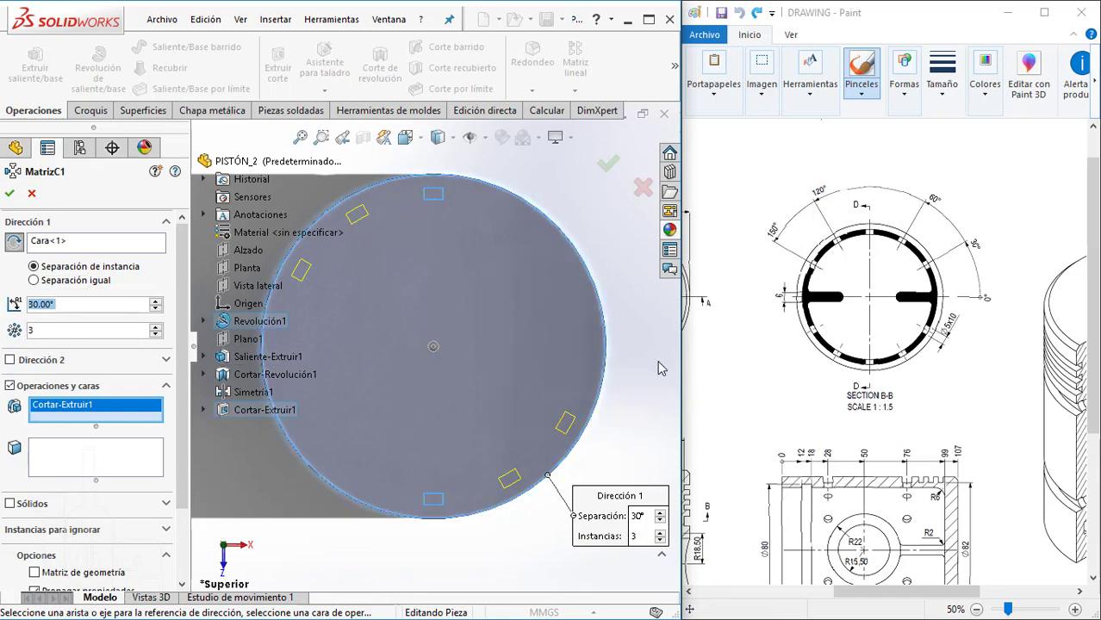
{"action": "middle_click_drag", "start_coordinate": [412, 404], "coordinate": [413, 275]}
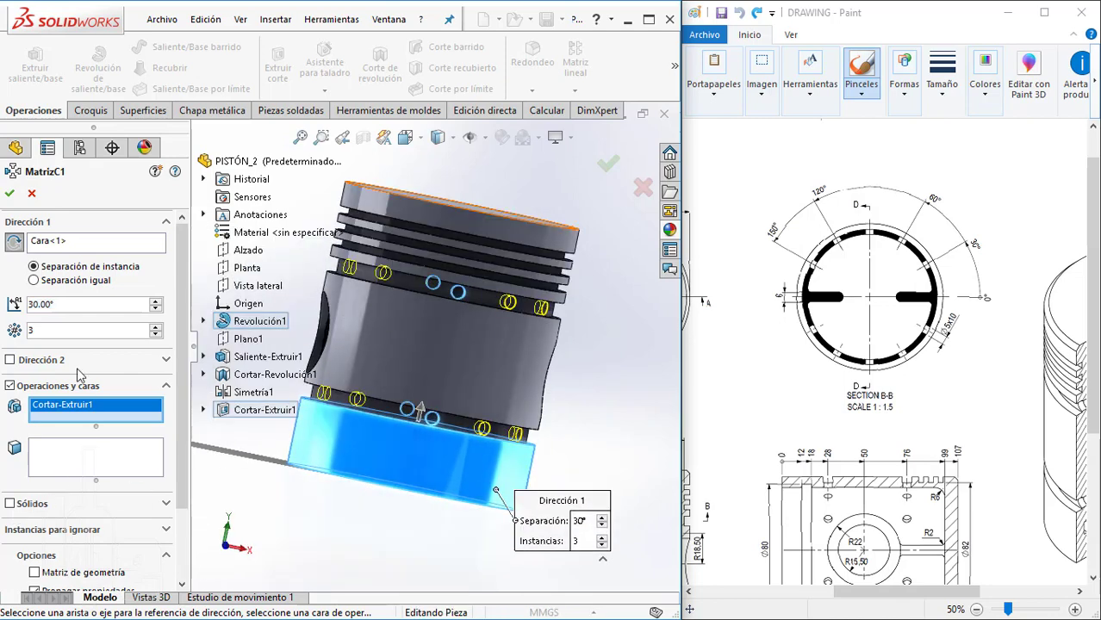
- Enable a second pattern direction and set its spacing to 30°
{"action": "left_click", "coordinate": [29, 362]}
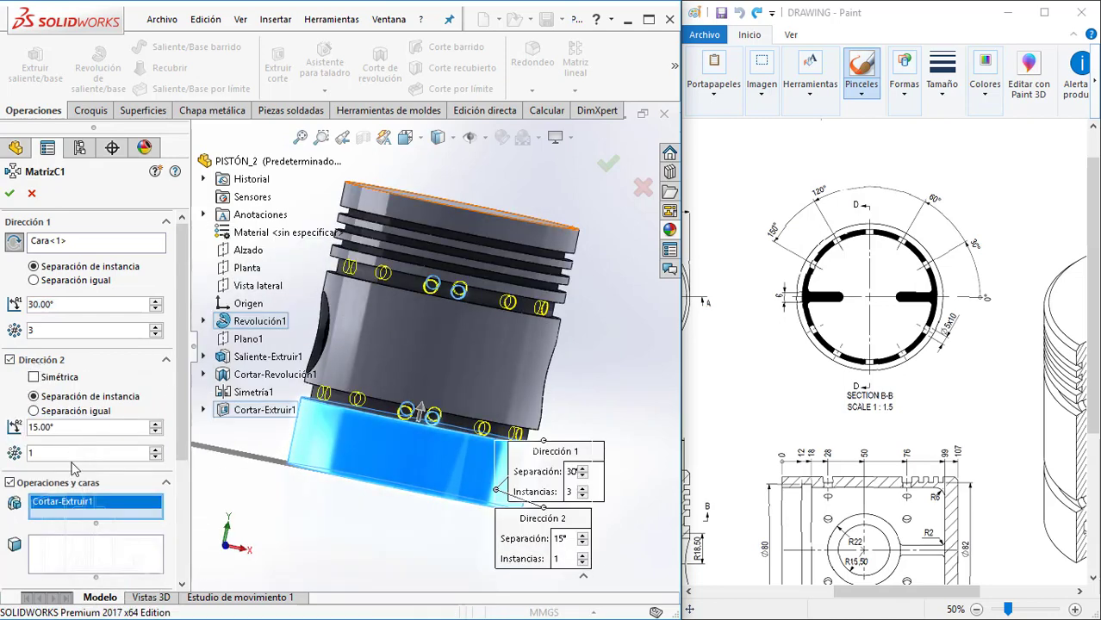
{"action": "middle_click_drag", "start_coordinate": [472, 293], "coordinate": [465, 482]}
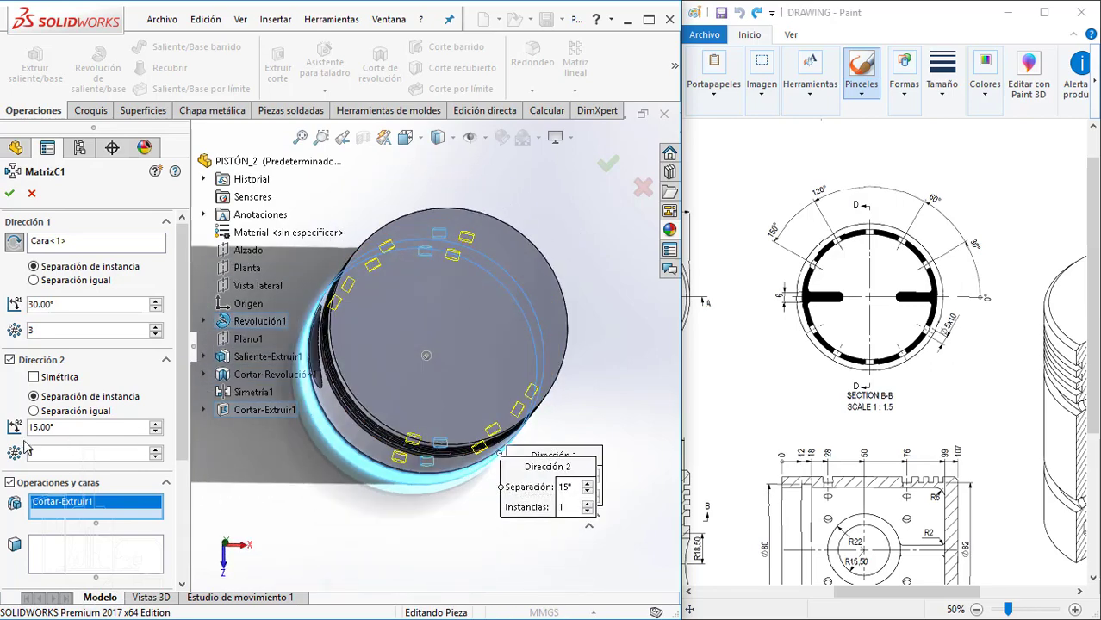
{"action": "left_click", "coordinate": [421, 144]}
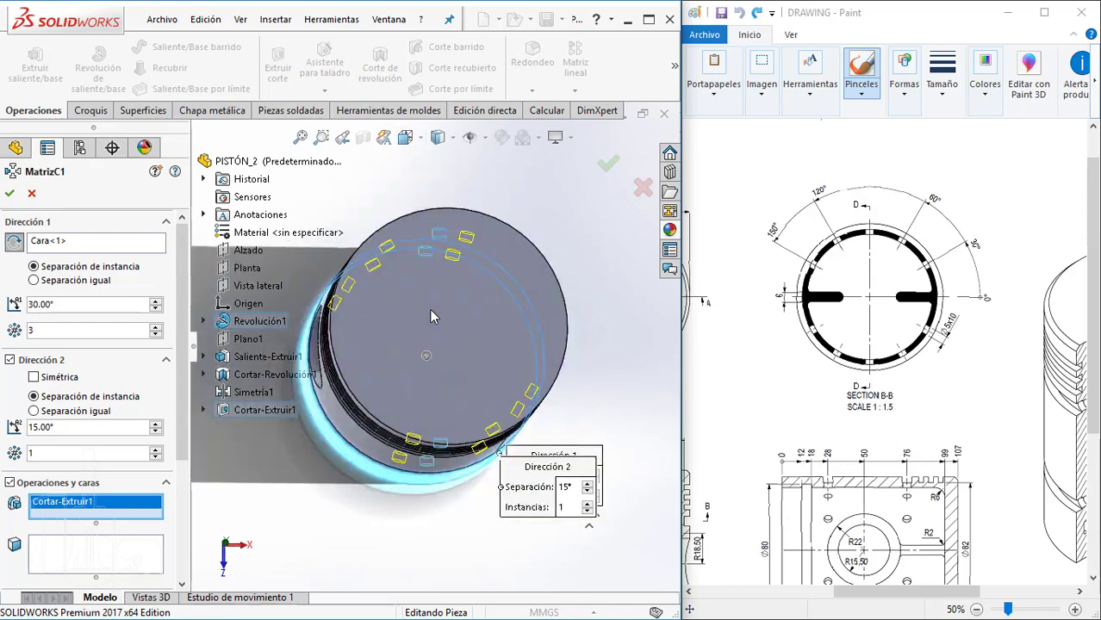
{"action": "key", "text": "ctrl+5"}
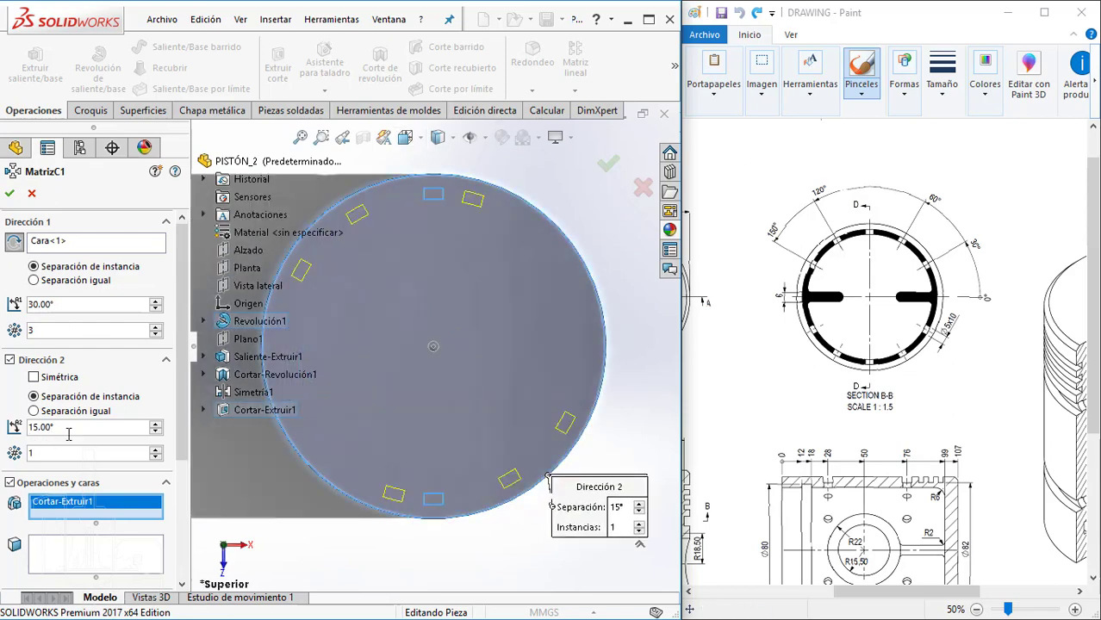
{"action": "type", "text": "30"}
{"action": "key", "text": "Return"}
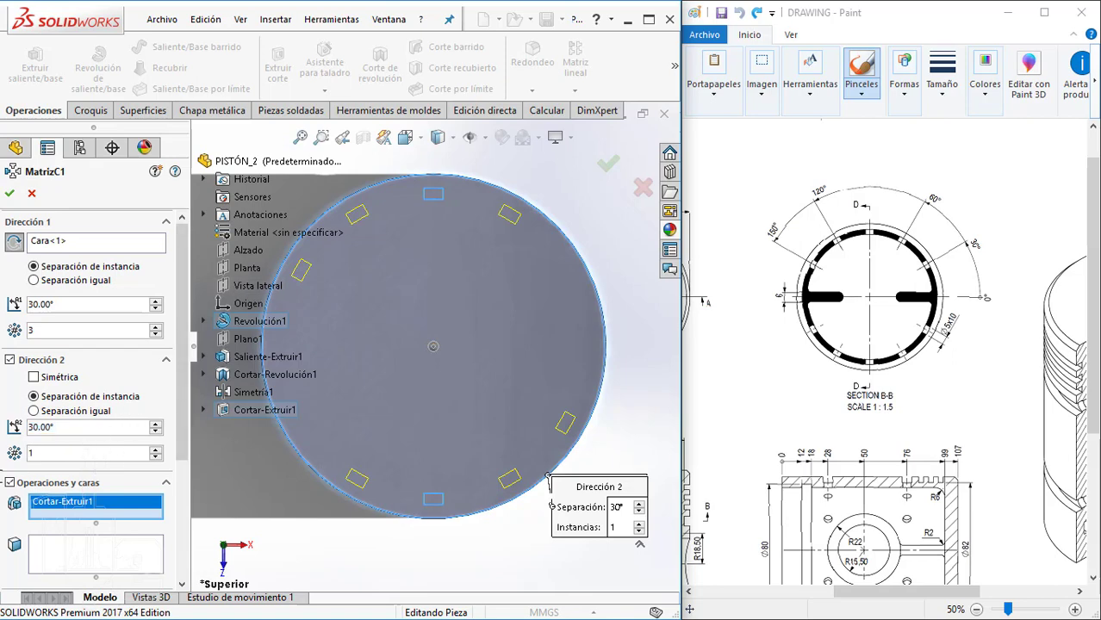
- Set the second direction to 2 instances and accept MatrizC1
{"action": "double_click", "coordinate": [31, 452]}
{"action": "type", "text": "3"}
{"action": "key", "text": "Return"}
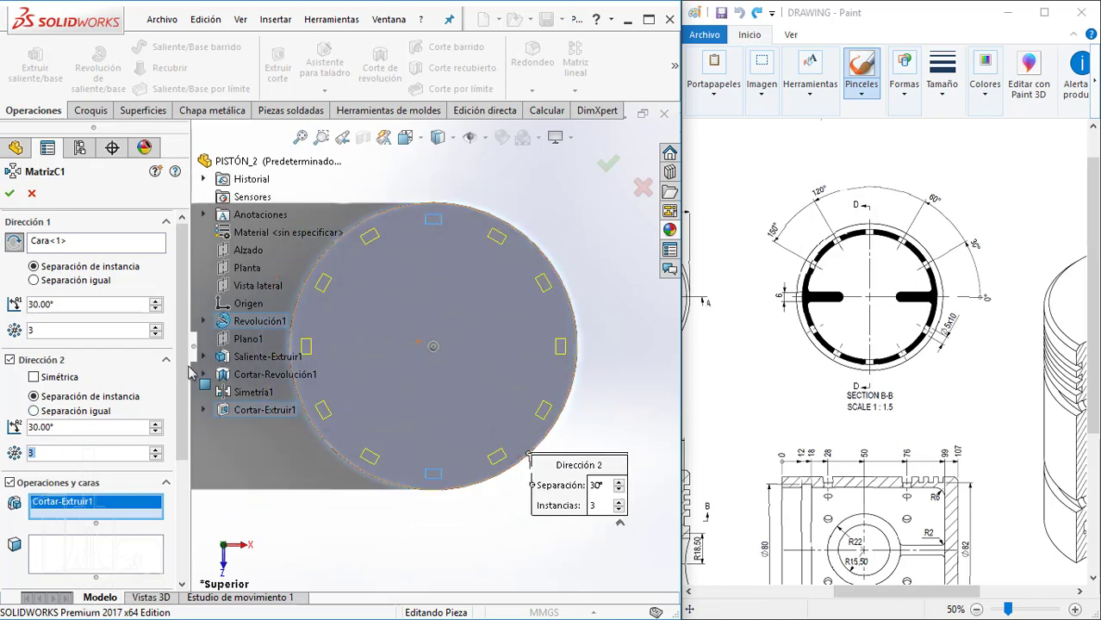
{"action": "type", "text": "2"}
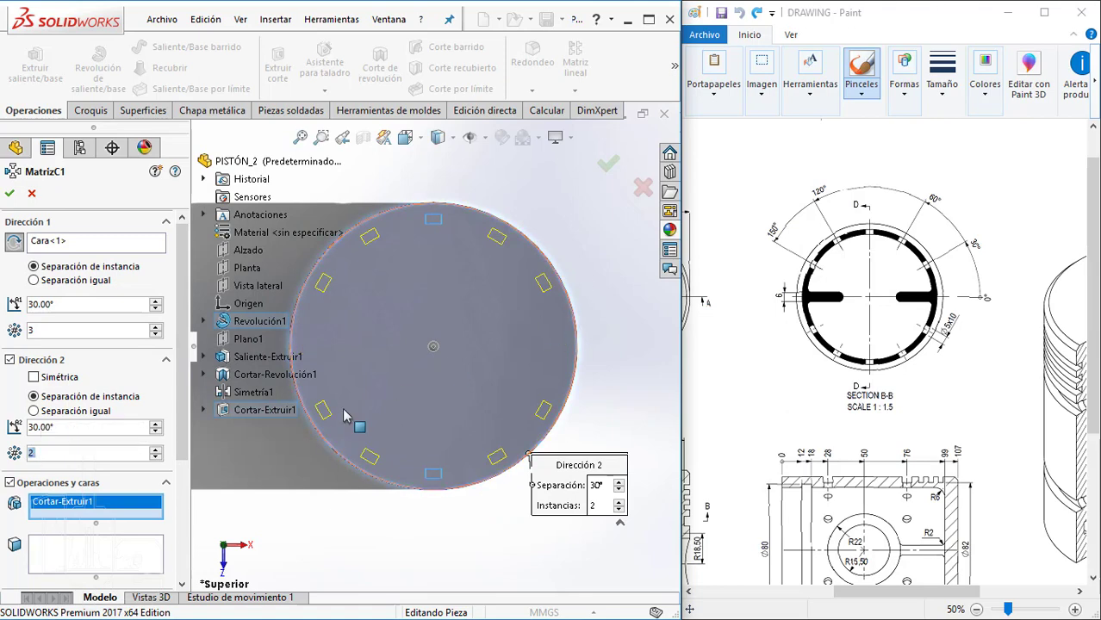
{"action": "left_click", "coordinate": [31, 330]}
{"action": "key", "text": "Return"}
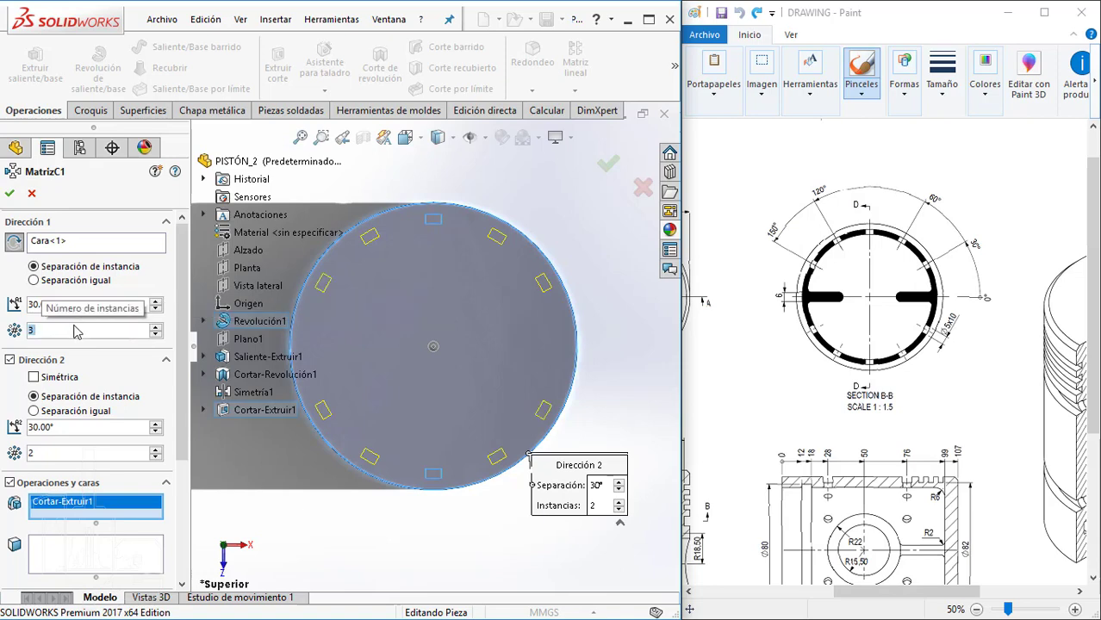
{"action": "scroll", "coordinate": [435, 336], "scroll_direction": "up", "scroll_amount": 2}
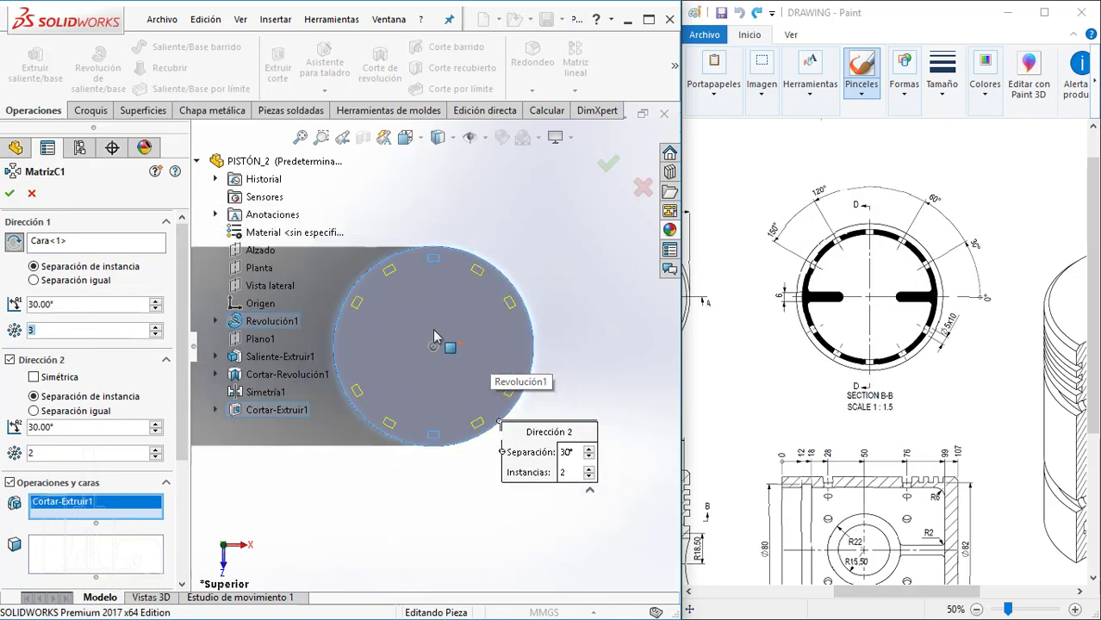
{"action": "scroll", "coordinate": [381, 319], "scroll_direction": "down", "scroll_amount": 2}
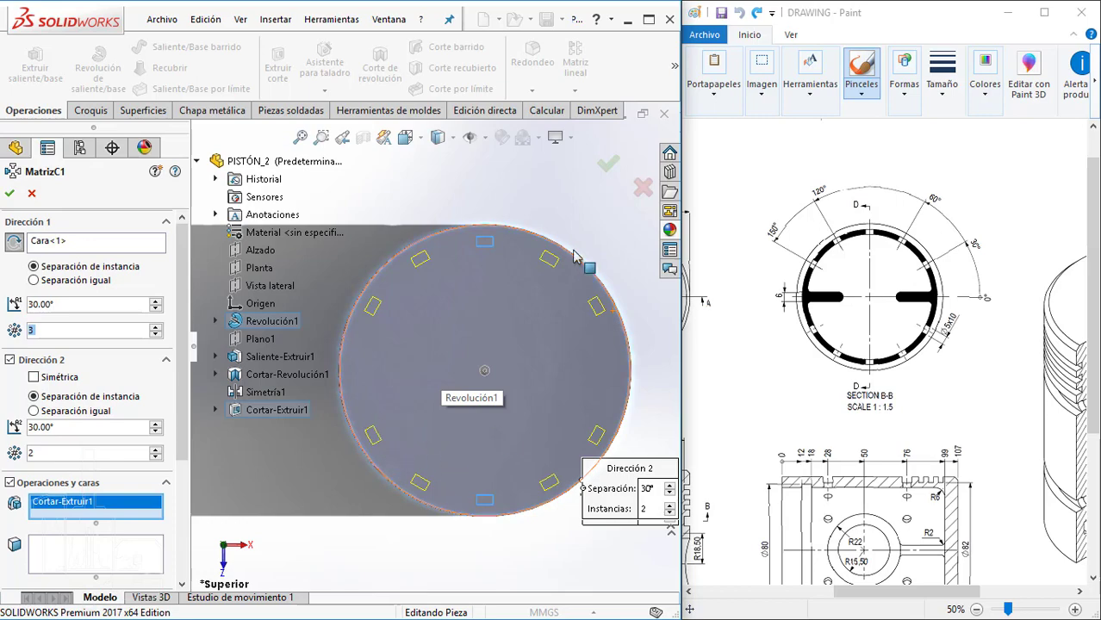
{"action": "mouse_move", "coordinate": [491, 366]}
{"action": "middle_mouse_down"}
{"action": "mouse_move", "coordinate": [459, 418]}
{"action": "mouse_move", "coordinate": [461, 448]}
{"action": "mouse_move", "coordinate": [415, 347]}
{"action": "middle_mouse_up"}
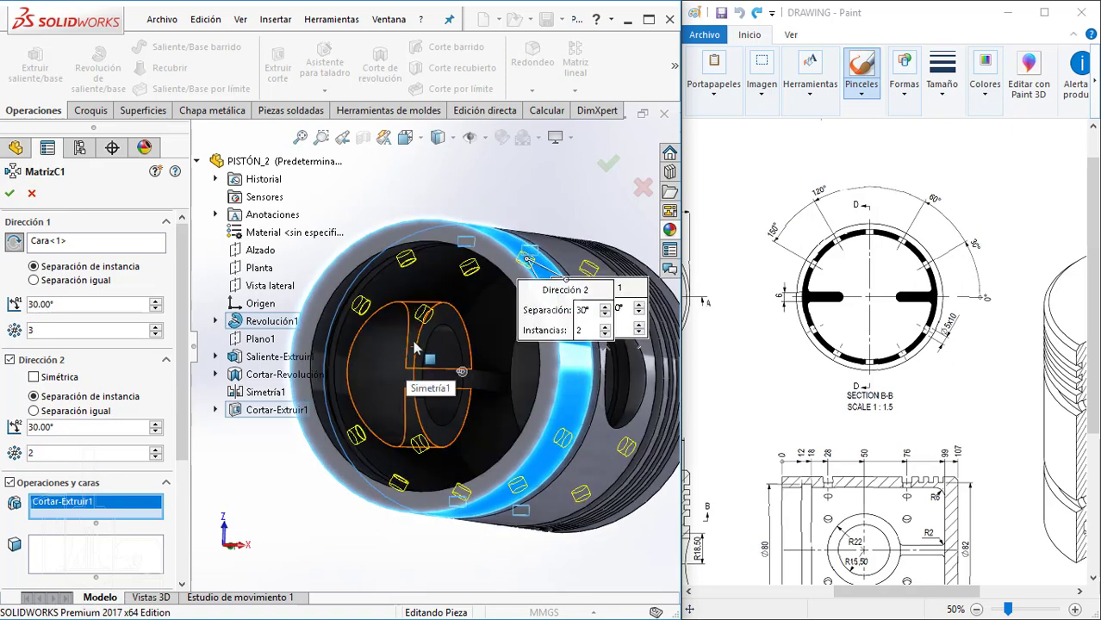
{"action": "left_click", "coordinate": [608, 165]}
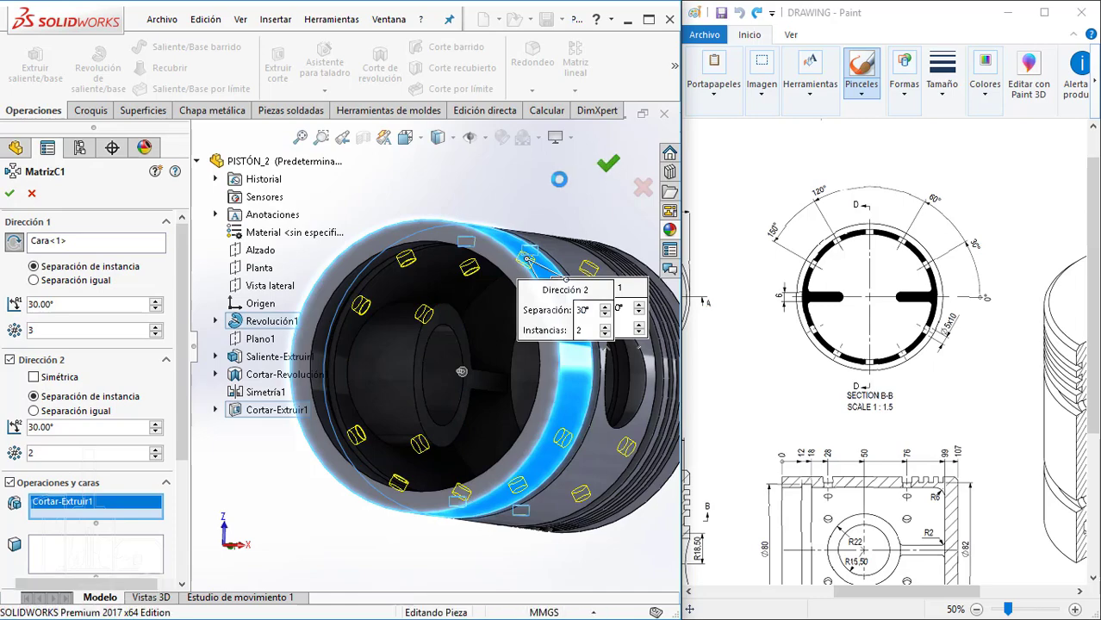
{"action": "mouse_move", "coordinate": [540, 196]}
{"action": "middle_mouse_down"}
{"action": "mouse_move", "coordinate": [473, 348]}
{"action": "mouse_move", "coordinate": [558, 334]}
{"action": "mouse_move", "coordinate": [483, 291]}
{"action": "mouse_move", "coordinate": [551, 258]}
{"action": "middle_mouse_up"}
{"action": "scroll", "coordinate": [571, 319], "scroll_direction": "up", "scroll_amount": 5}
{"action": "scroll", "coordinate": [483, 290], "scroll_direction": "down", "scroll_amount": 3}
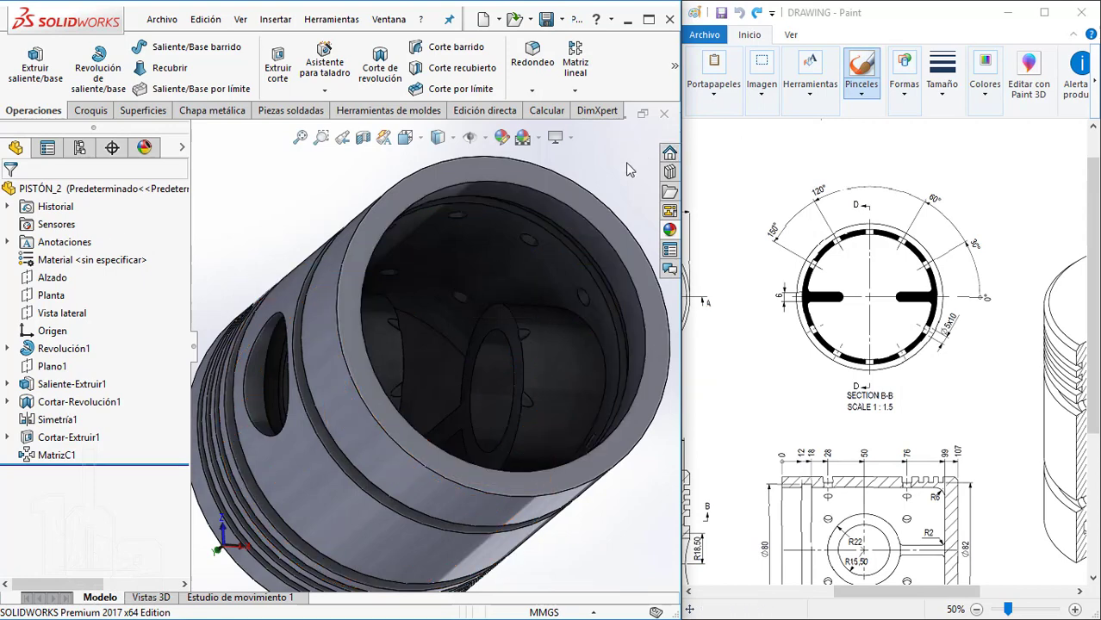
- Delete the four notch faces inside the pin bosses using Delete and Patch, creating Eliminar cara1
{"action": "left_click", "coordinate": [157, 111]}
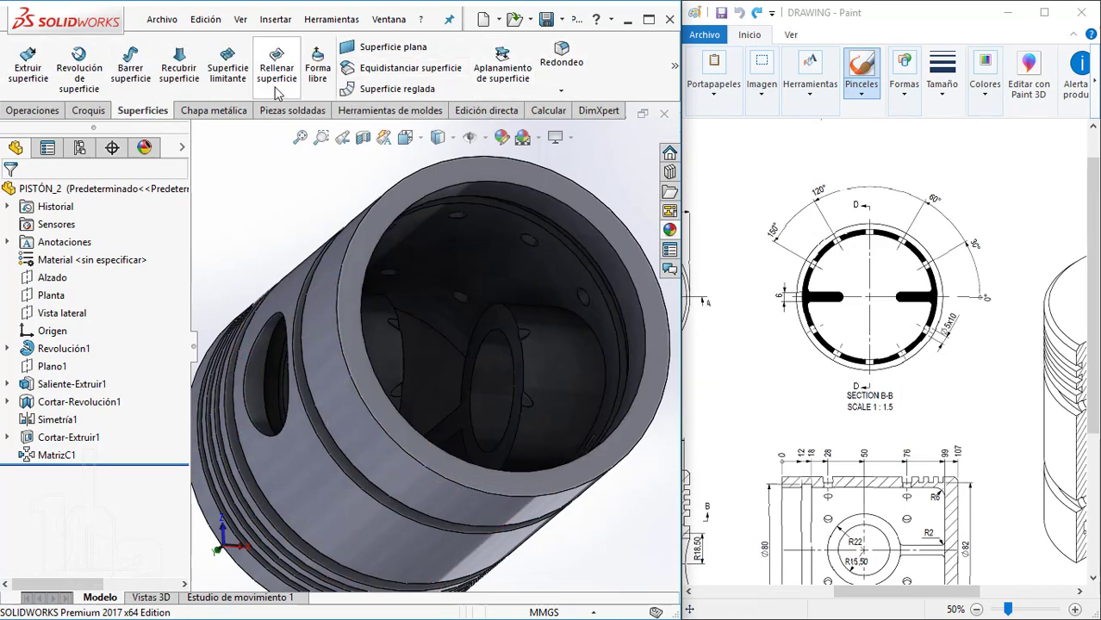
{"action": "left_click", "coordinate": [675, 65]}
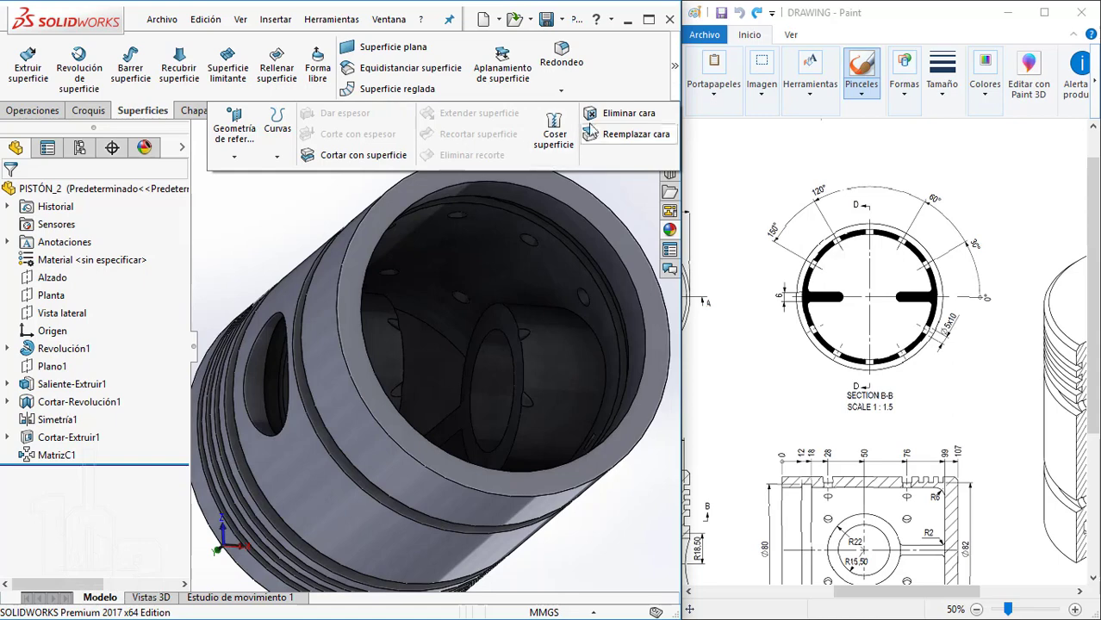
{"action": "left_click", "coordinate": [607, 113]}
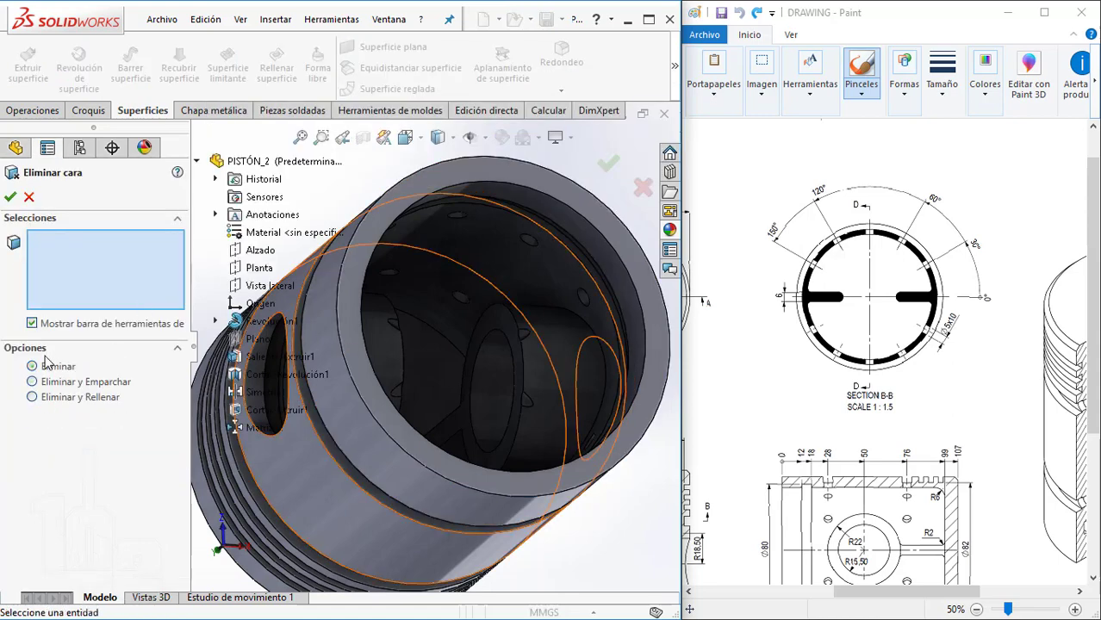
{"action": "left_click", "coordinate": [32, 382]}
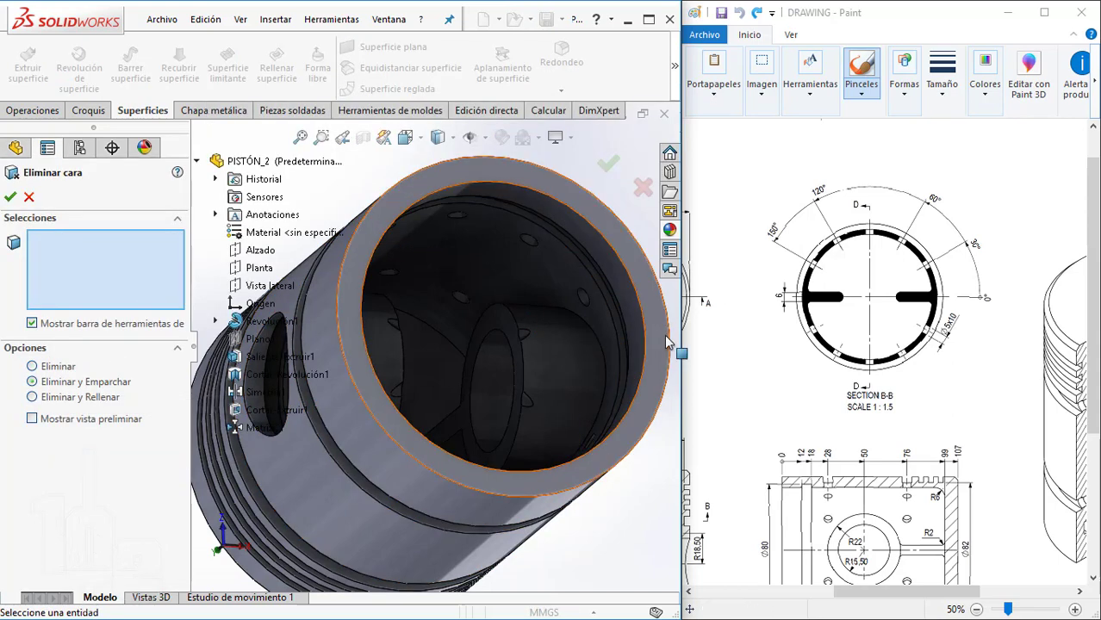
{"action": "scroll", "coordinate": [525, 353], "scroll_direction": "down", "scroll_amount": 3}
{"action": "scroll", "coordinate": [531, 338], "scroll_direction": "down", "scroll_amount": 2}
{"action": "scroll", "coordinate": [517, 338], "scroll_direction": "down", "scroll_amount": 2}
{"action": "left_click", "coordinate": [437, 340]}
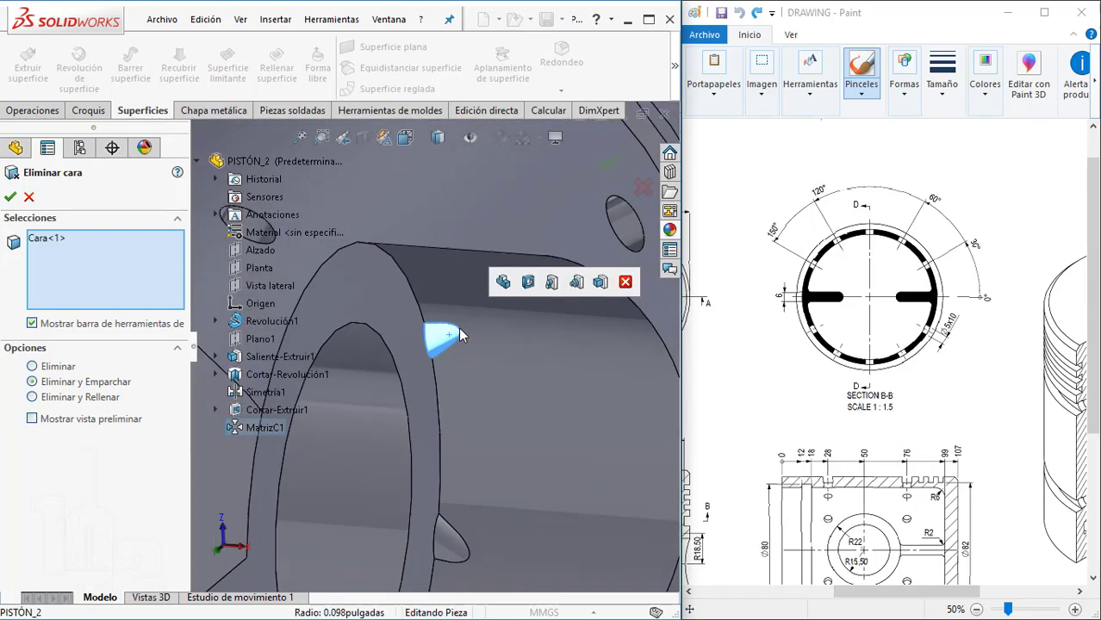
{"action": "scroll", "coordinate": [439, 443], "scroll_direction": "up", "scroll_amount": 3}
{"action": "scroll", "coordinate": [434, 400], "scroll_direction": "up", "scroll_amount": 2}
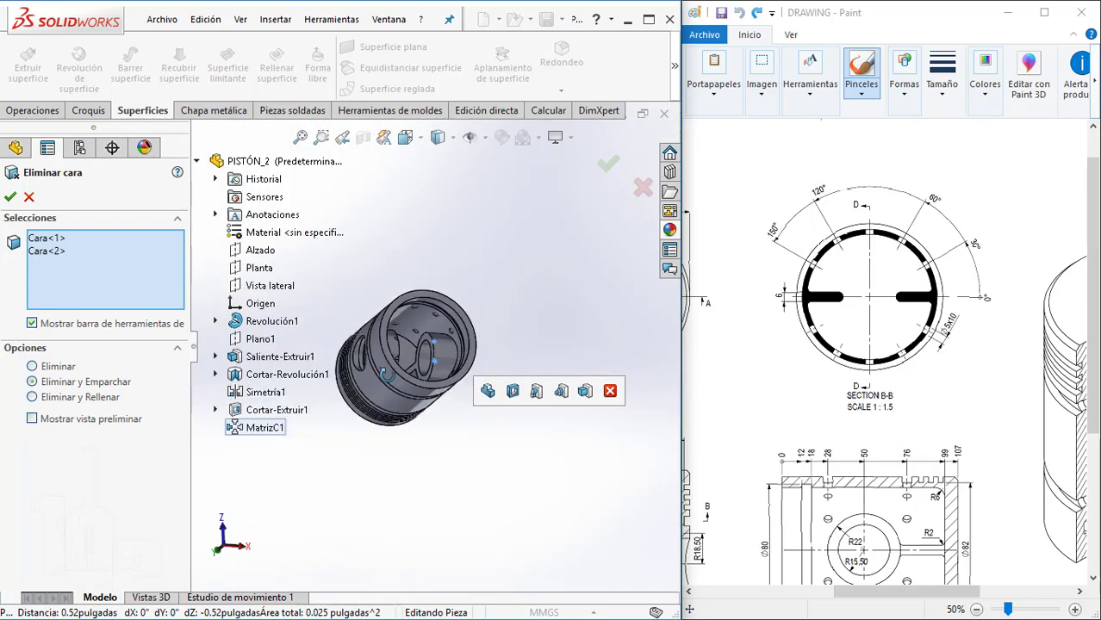
{"action": "scroll", "coordinate": [392, 376], "scroll_direction": "down", "scroll_amount": 3}
{"action": "scroll", "coordinate": [382, 331], "scroll_direction": "down", "scroll_amount": 5}
{"action": "left_click", "coordinate": [400, 277]}
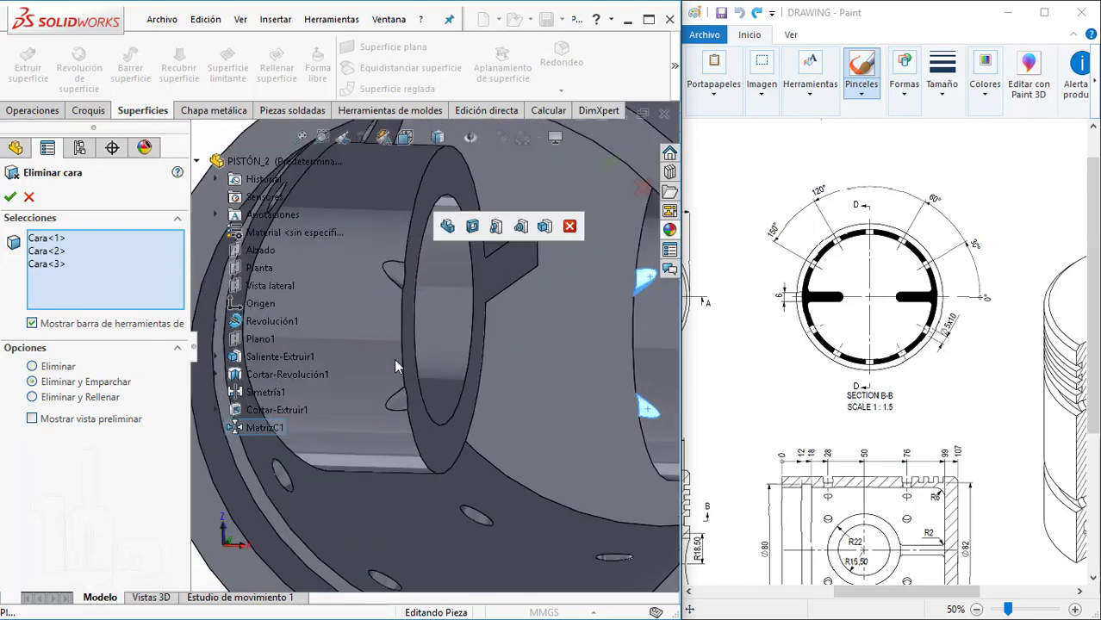
{"action": "left_click", "coordinate": [398, 410]}
{"action": "key", "text": "Return"}
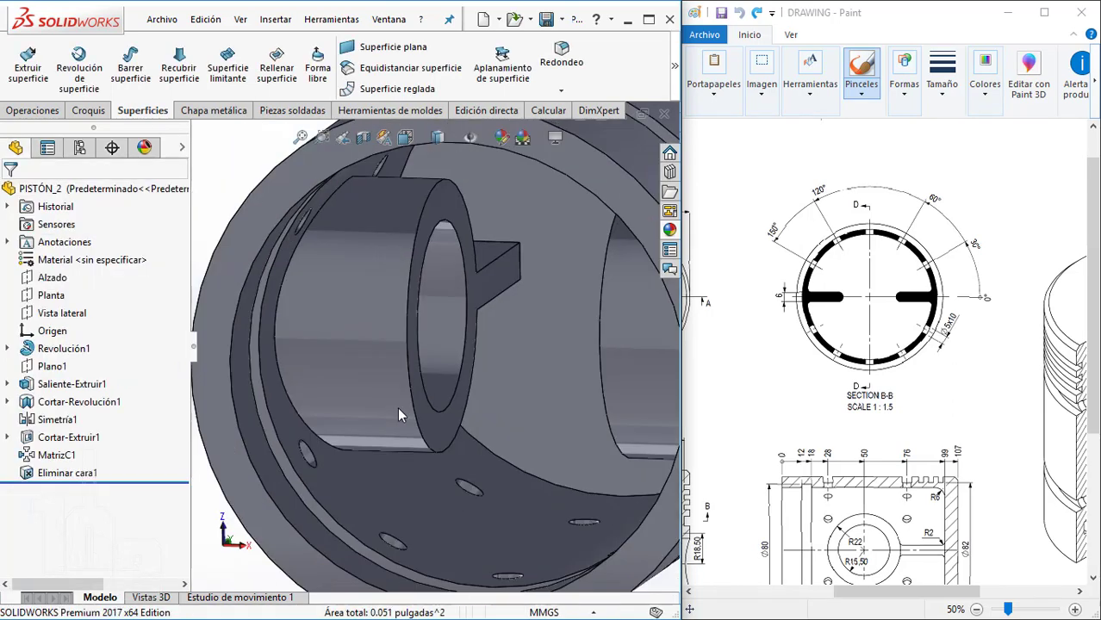
- Turn off the floor shadow in the view display settings
{"action": "scroll", "coordinate": [489, 352], "scroll_direction": "up", "scroll_amount": 5}
{"action": "middle_click_drag", "start_coordinate": [489, 351], "coordinate": [550, 165]}
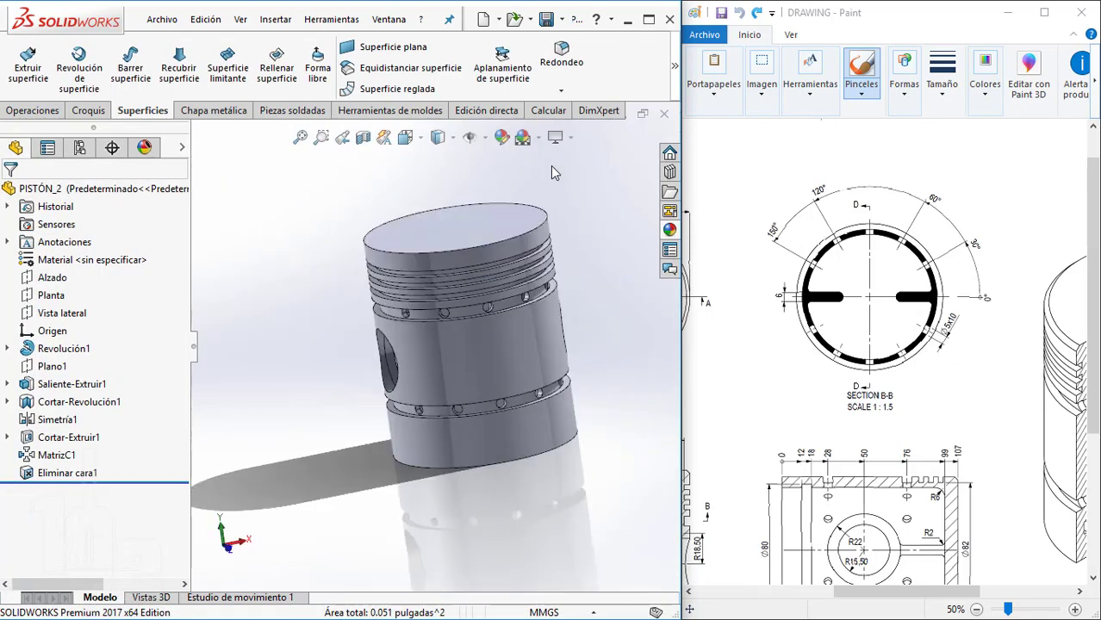
{"action": "left_click", "coordinate": [548, 110]}
{"action": "left_click", "coordinate": [6, 111]}
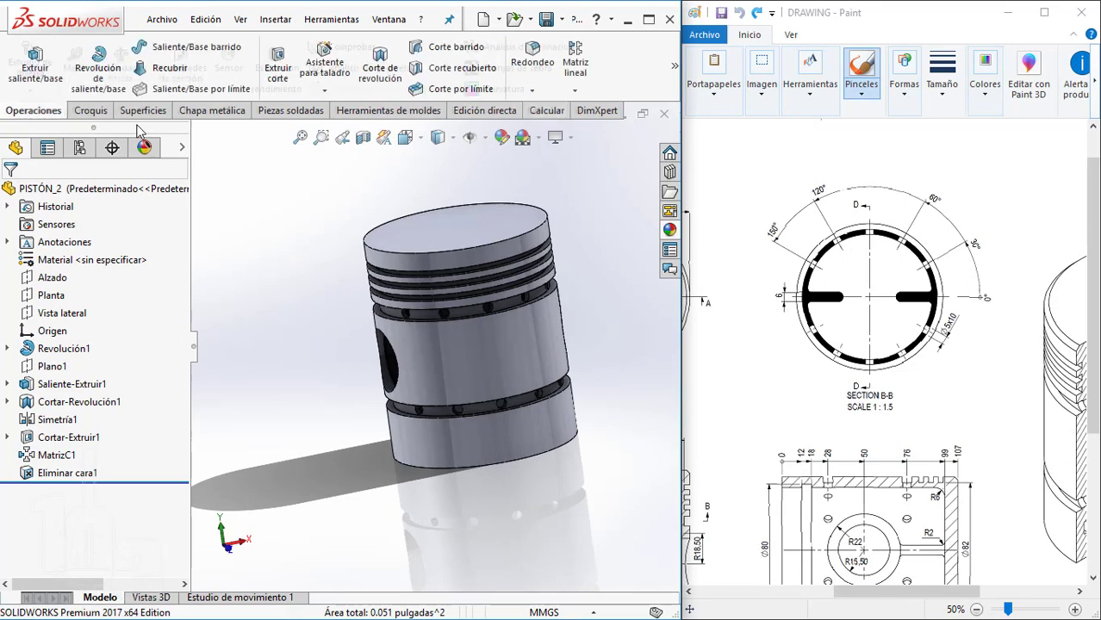
{"action": "left_click", "coordinate": [555, 137]}
{"action": "left_click", "coordinate": [570, 178]}
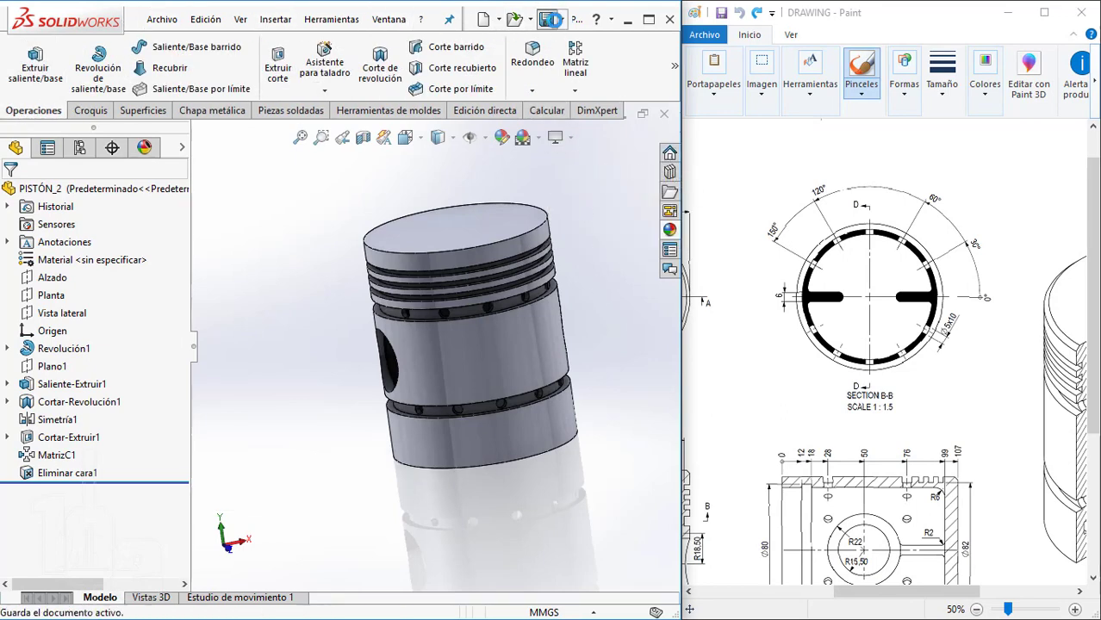
- Toggle ambient occlusion shading and reposition the piston to a side view
{"action": "middle_click_drag", "start_coordinate": [590, 314], "coordinate": [569, 172]}
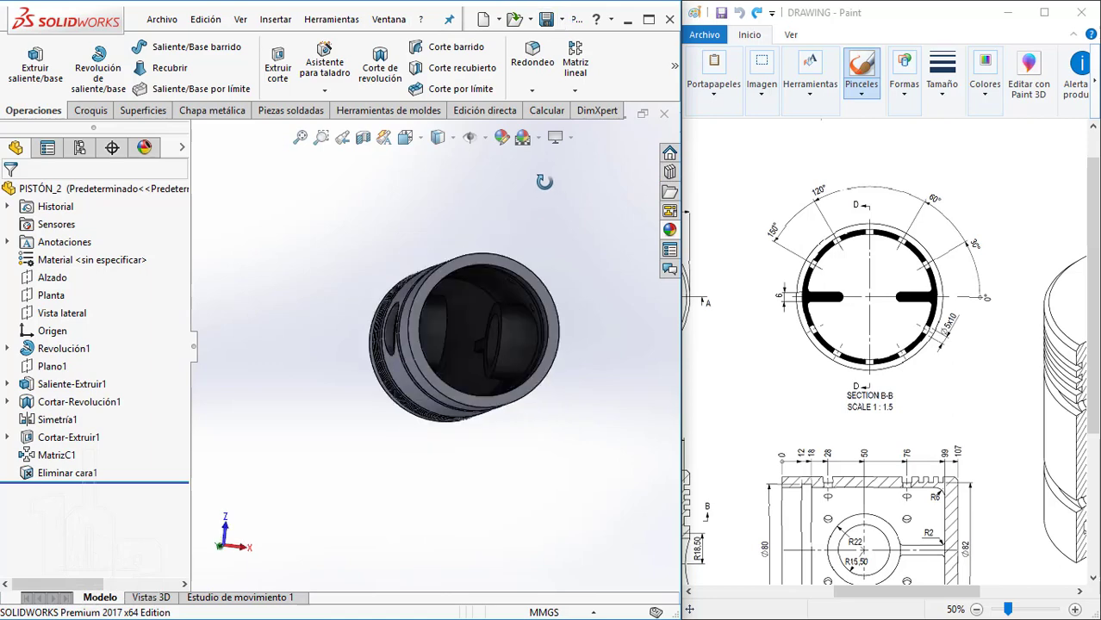
{"action": "left_click", "coordinate": [567, 138]}
{"action": "left_click", "coordinate": [570, 203]}
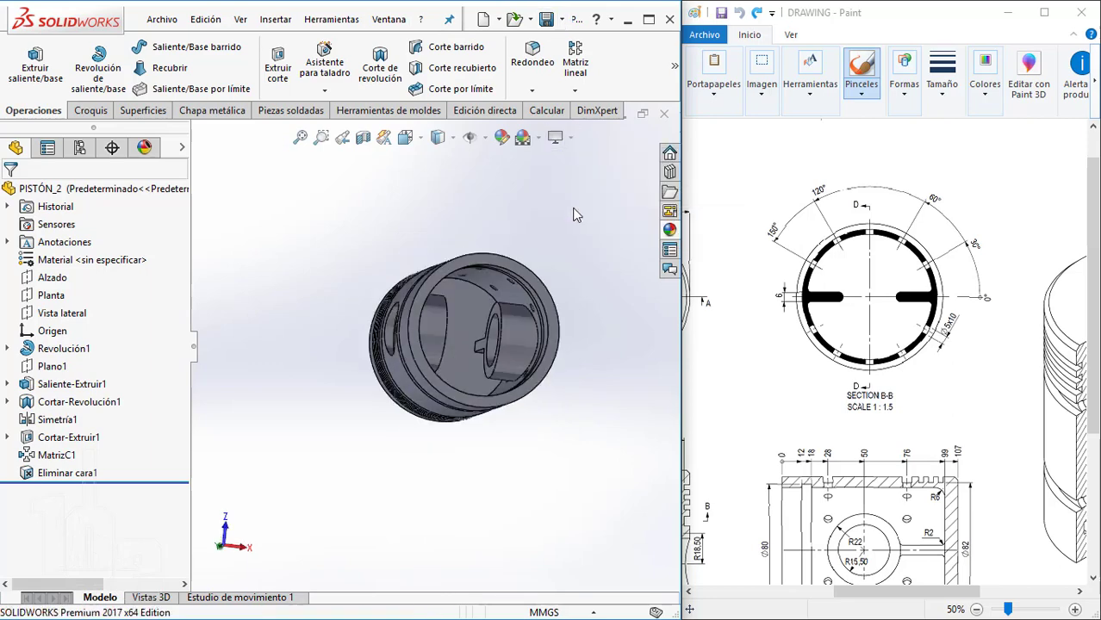
{"action": "mouse_move", "coordinate": [578, 209]}
{"action": "middle_mouse_down"}
{"action": "mouse_move", "coordinate": [537, 312]}
{"action": "mouse_move", "coordinate": [919, 424]}
{"action": "middle_mouse_up"}
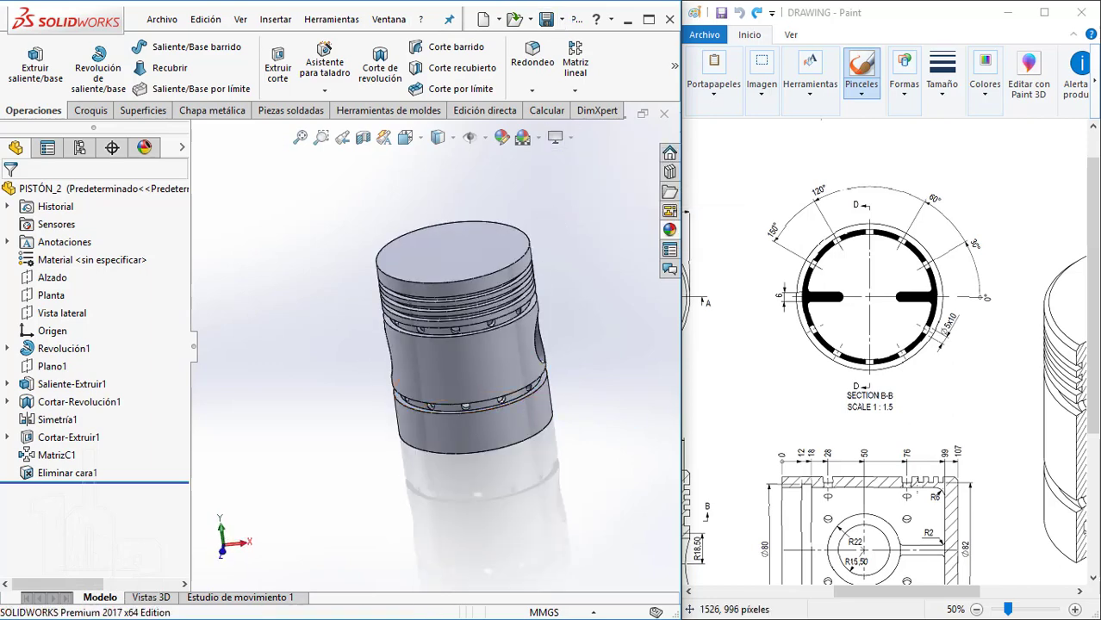
{"action": "scroll", "coordinate": [913, 474], "scroll_direction": "down", "scroll_amount": 3}
{"action": "left_click_drag", "start_coordinate": [862, 592], "coordinate": [714, 593]}
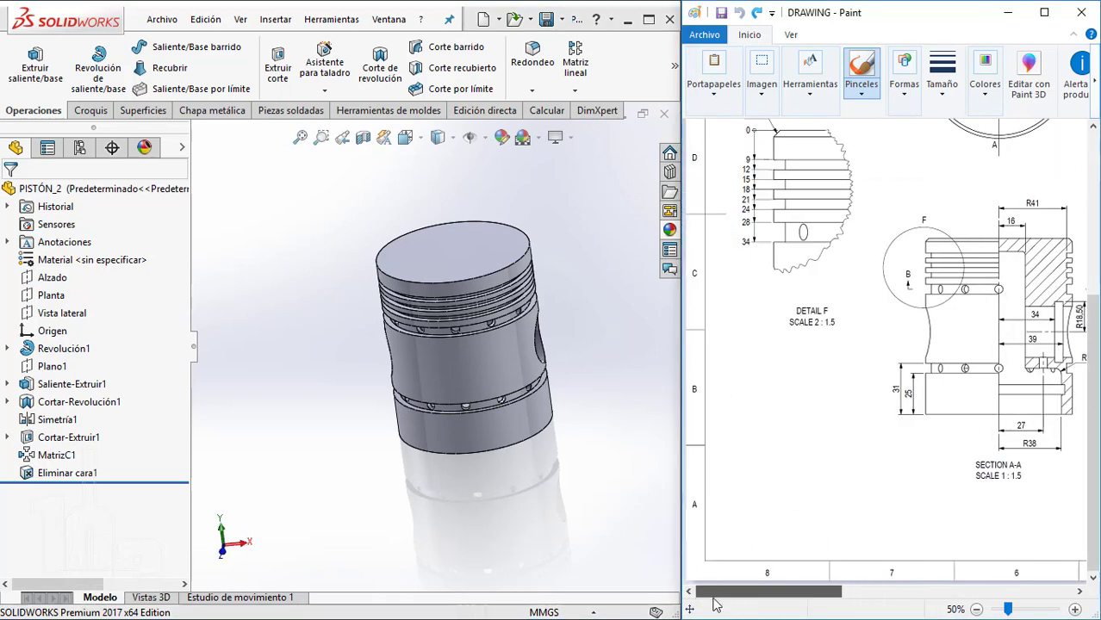
{"action": "scroll", "coordinate": [777, 149], "scroll_direction": "up", "scroll_amount": 2}
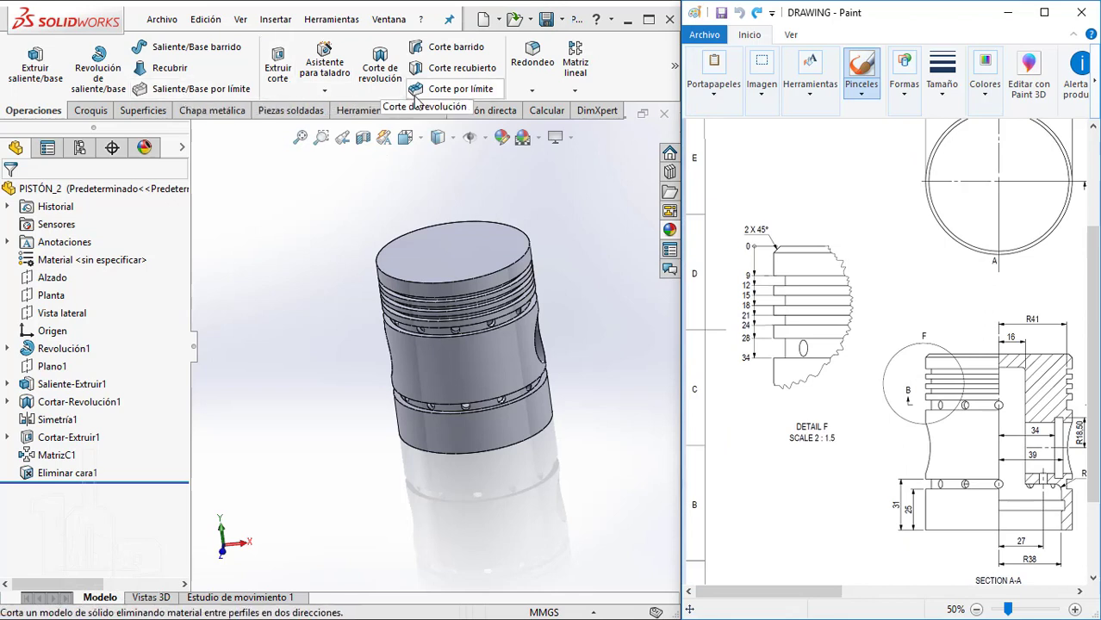
- Chamfer the crown's top rim edge at 2 mm × 45°
{"action": "left_click", "coordinate": [532, 90]}
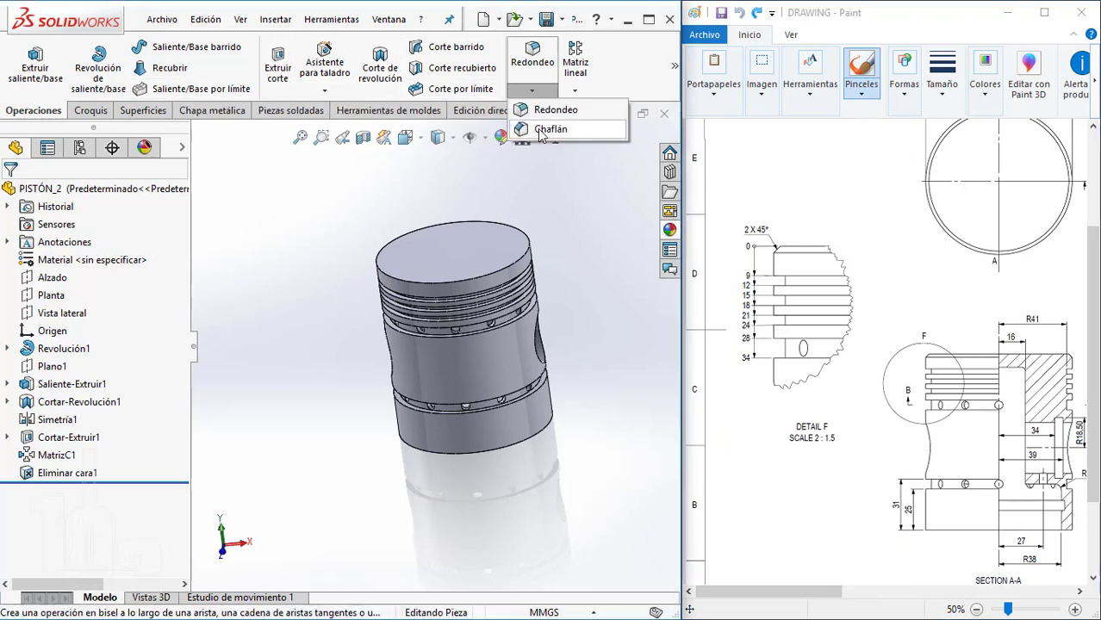
{"action": "left_click", "coordinate": [542, 131]}
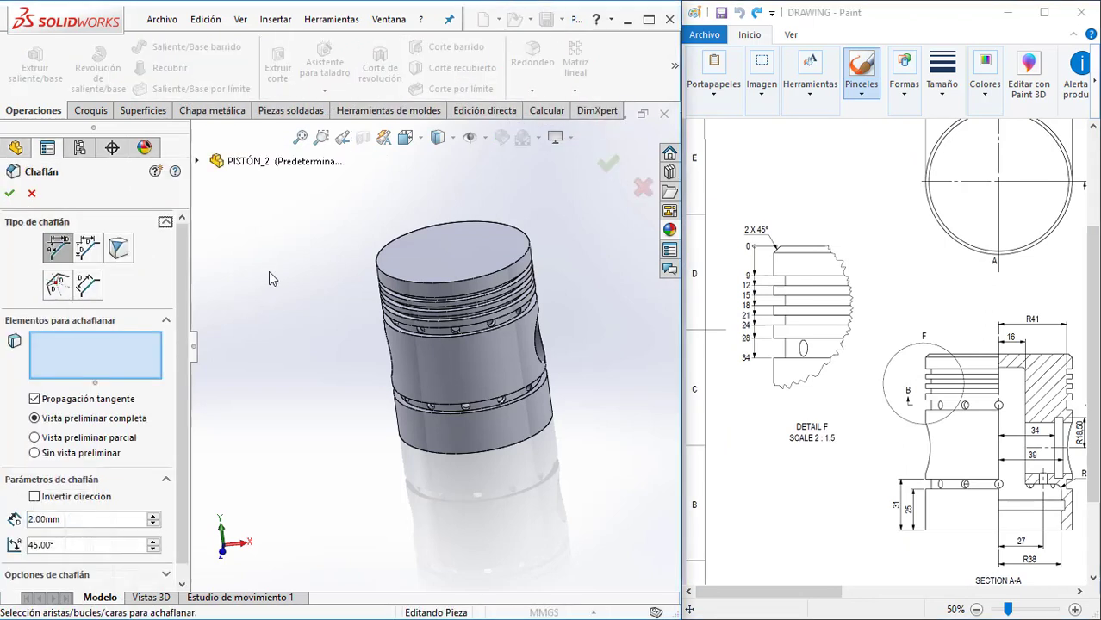
{"action": "left_click", "coordinate": [384, 271]}
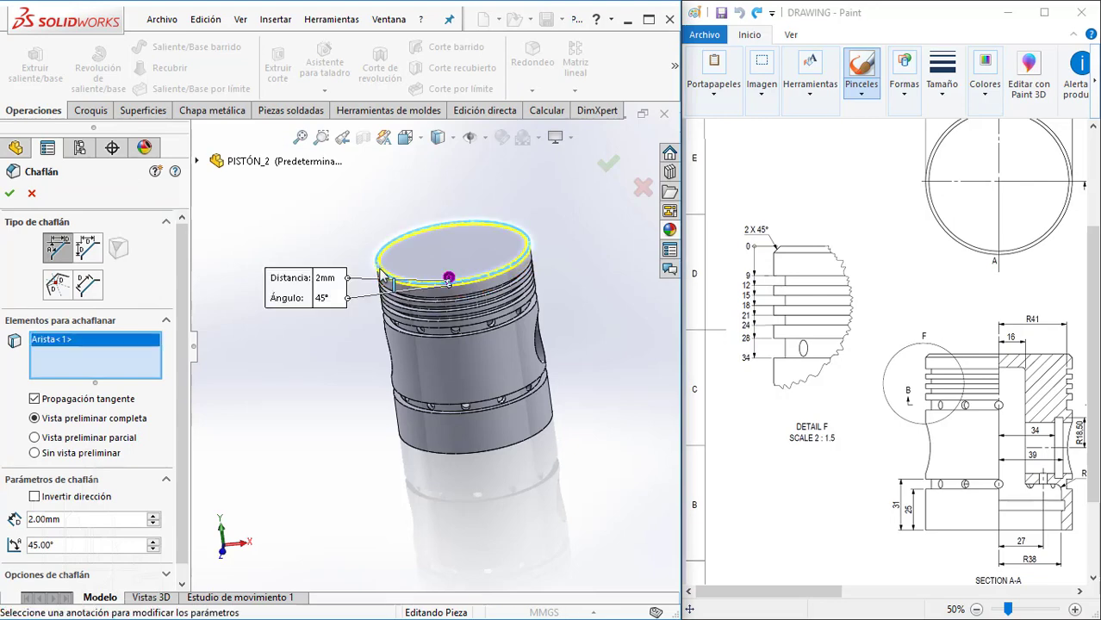
{"action": "key", "text": "Return"}
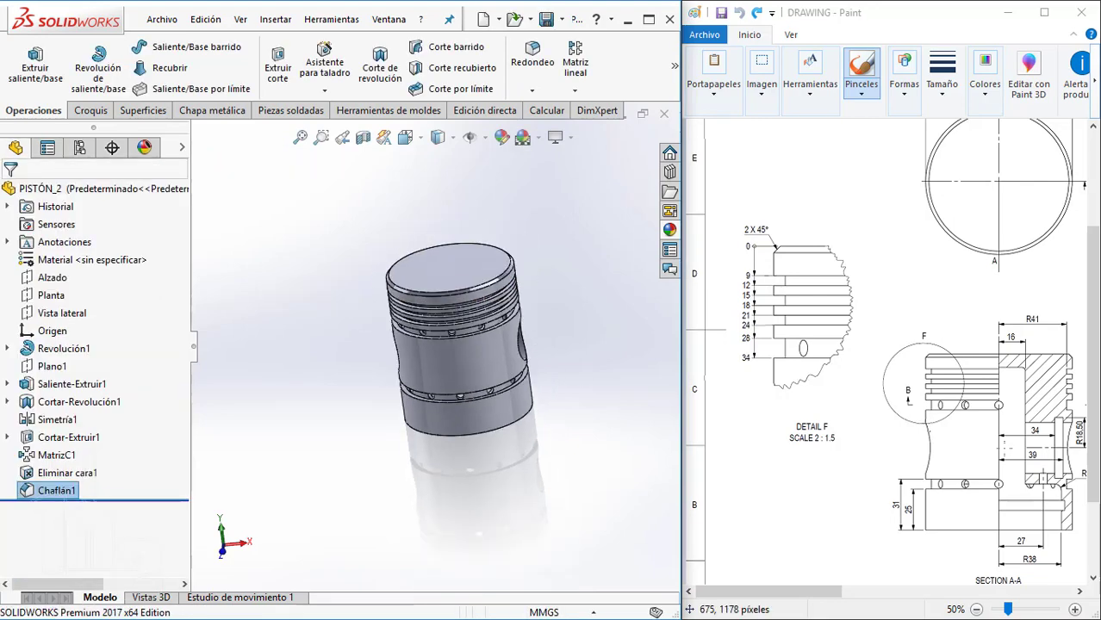
{"action": "mouse_move", "coordinate": [835, 591]}
{"action": "left_mouse_down"}
{"action": "mouse_move", "coordinate": [874, 610]}
{"action": "mouse_move", "coordinate": [976, 609]}
{"action": "left_mouse_up"}
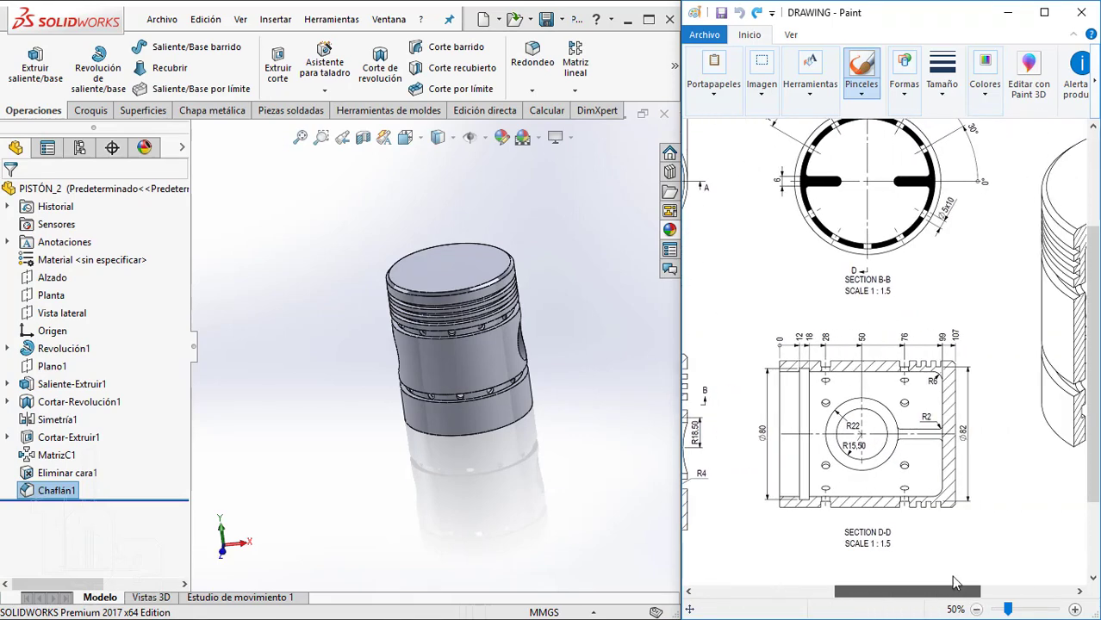
- Apply a 6 mm fillet to the two inner circular edges at the piston's open end
{"action": "left_click", "coordinate": [554, 394]}
{"action": "mouse_move", "coordinate": [554, 394]}
{"action": "middle_mouse_down"}
{"action": "mouse_move", "coordinate": [524, 282]}
{"action": "mouse_move", "coordinate": [507, 377]}
{"action": "mouse_move", "coordinate": [447, 310]}
{"action": "mouse_move", "coordinate": [441, 284]}
{"action": "mouse_move", "coordinate": [422, 312]}
{"action": "mouse_move", "coordinate": [590, 170]}
{"action": "middle_mouse_up"}
{"action": "left_click", "coordinate": [532, 53]}
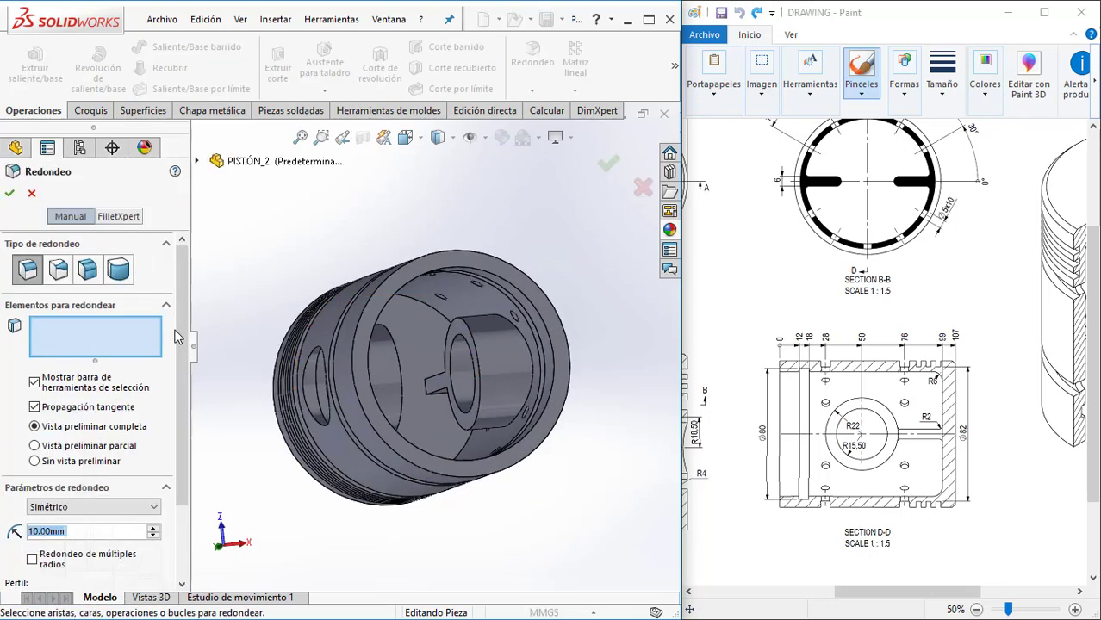
{"action": "type", "text": "6"}
{"action": "key", "text": "Return"}
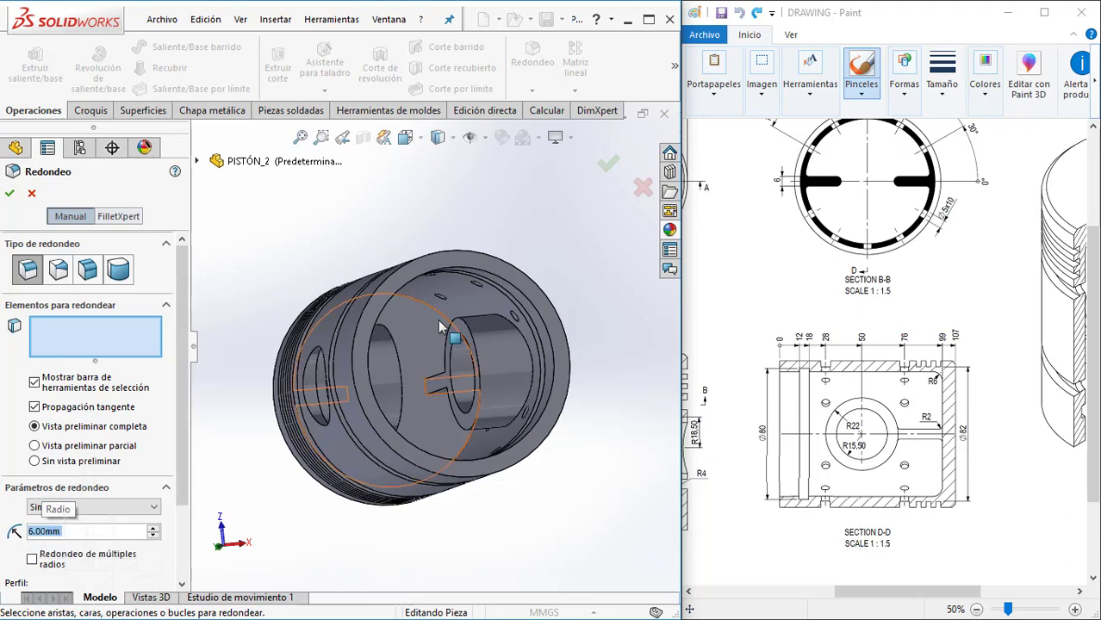
{"action": "left_click", "coordinate": [439, 320]}
{"action": "middle_click_drag", "start_coordinate": [439, 320], "coordinate": [438, 424]}
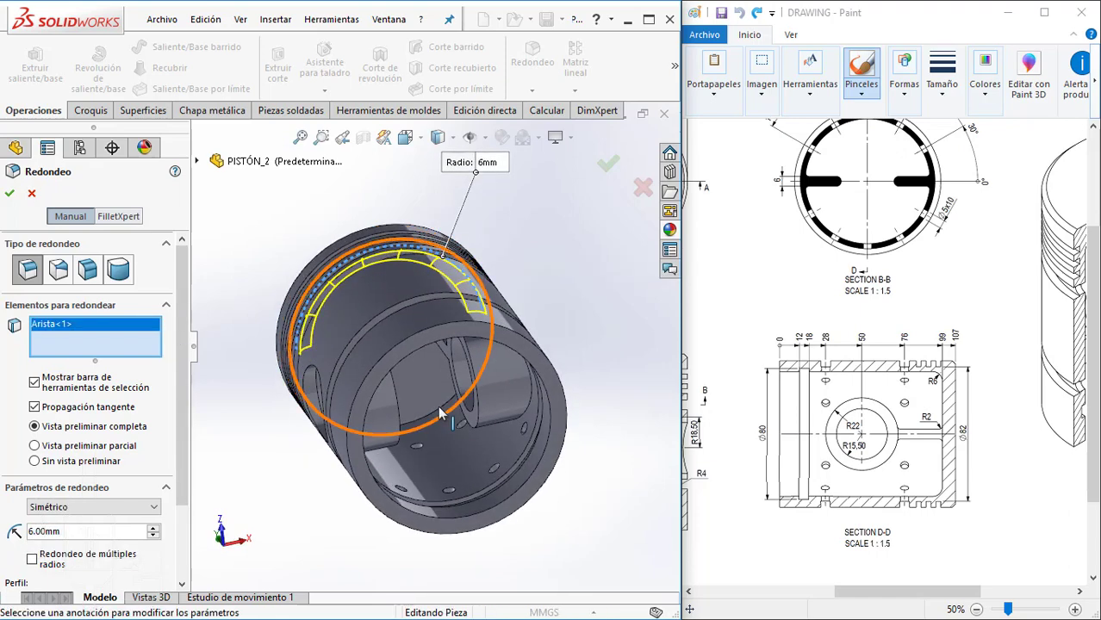
{"action": "left_click", "coordinate": [435, 404]}
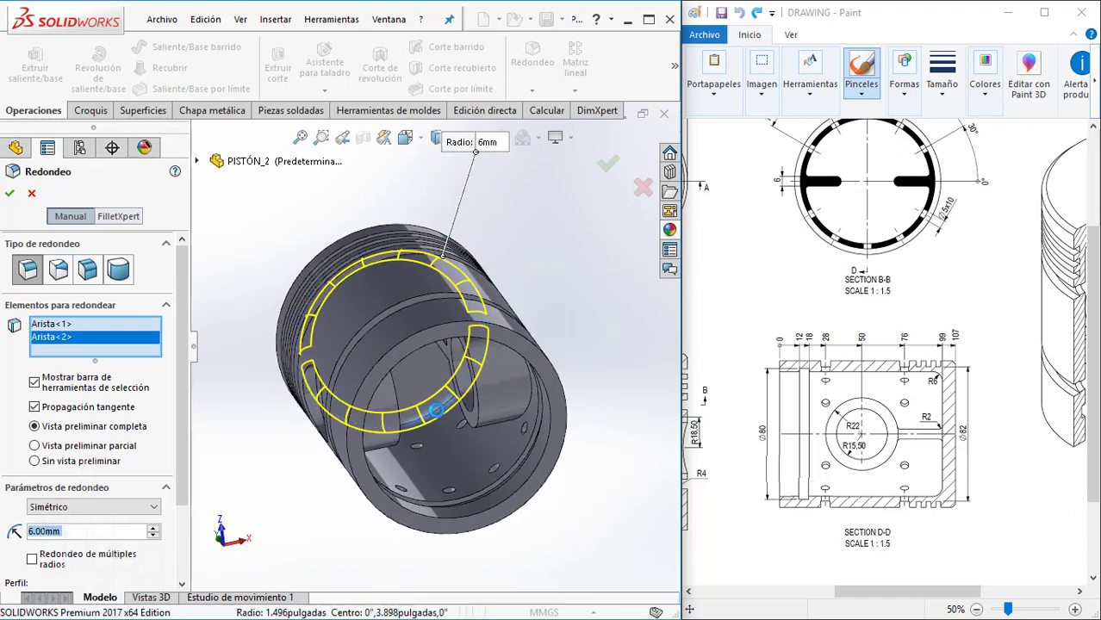
{"action": "key", "text": "Return"}
- Orbit the piston side-on and select the mirrored pin boss to inspect it
{"action": "middle_click_drag", "start_coordinate": [441, 395], "coordinate": [423, 386]}
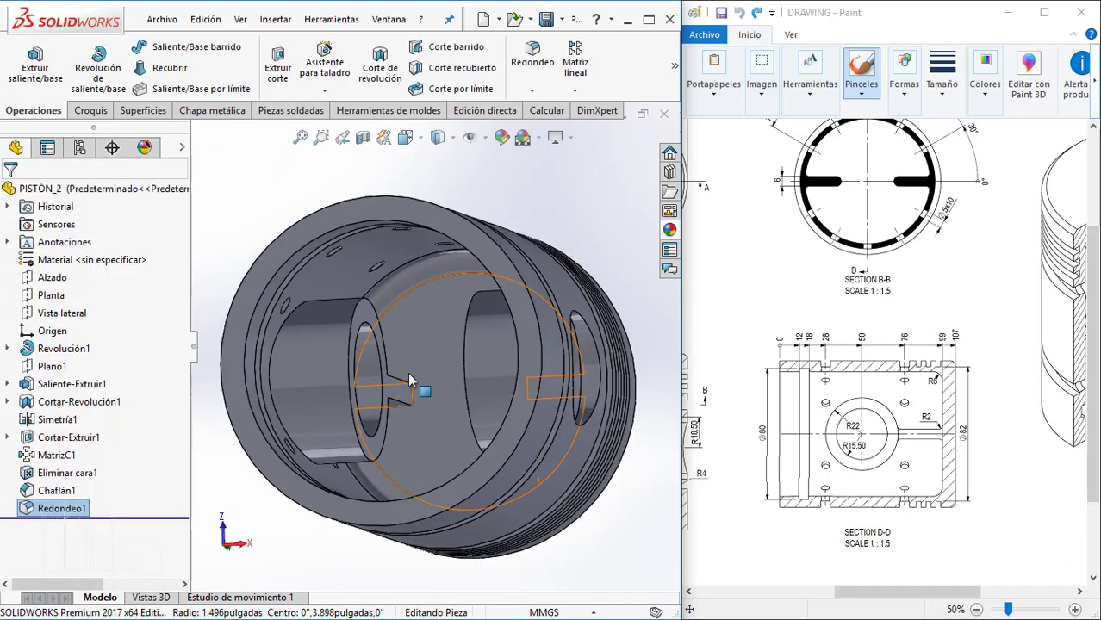
{"action": "scroll", "coordinate": [386, 402], "scroll_direction": "down", "scroll_amount": 3}
{"action": "scroll", "coordinate": [389, 394], "scroll_direction": "down", "scroll_amount": 3}
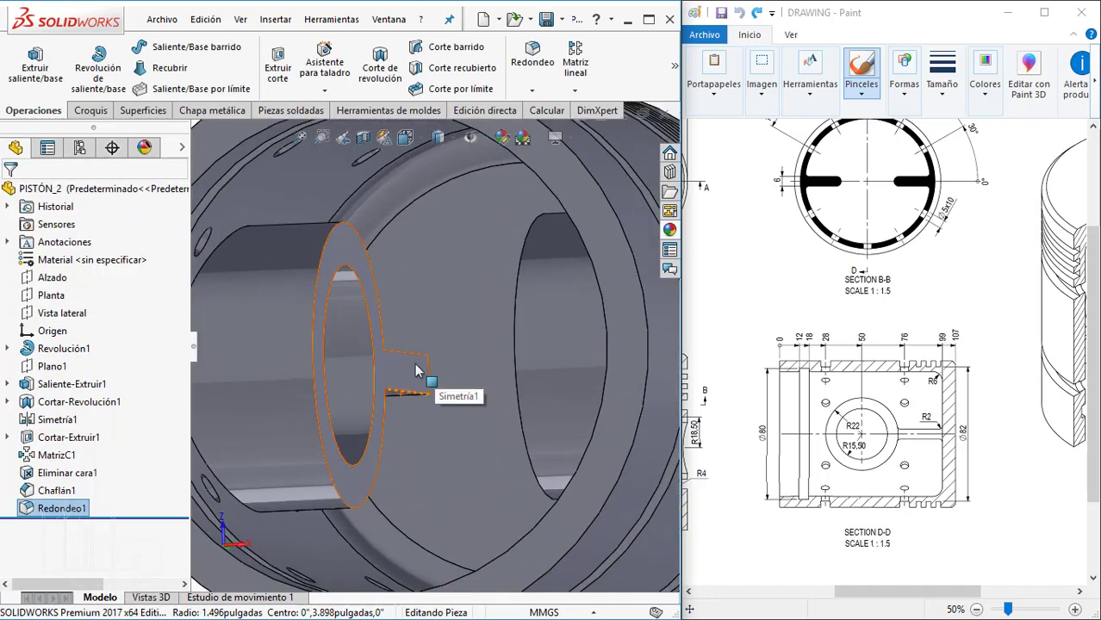
{"action": "left_click", "coordinate": [416, 370]}
{"action": "scroll", "coordinate": [426, 362], "scroll_direction": "up", "scroll_amount": 2}
{"action": "left_click", "coordinate": [633, 160]}
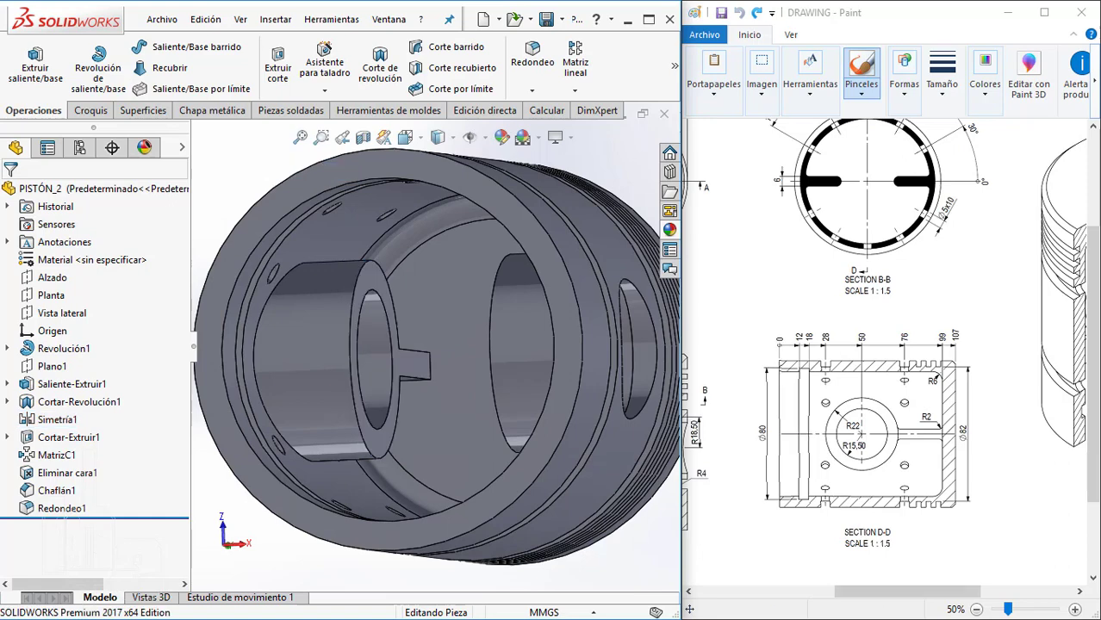
- Pan and zoom the Paint drawing onto the section view's slot detail dimensioned 6
{"action": "mouse_move", "coordinate": [857, 593]}
{"action": "left_mouse_down"}
{"action": "mouse_move", "coordinate": [778, 600]}
{"action": "mouse_move", "coordinate": [974, 592]}
{"action": "left_mouse_up"}
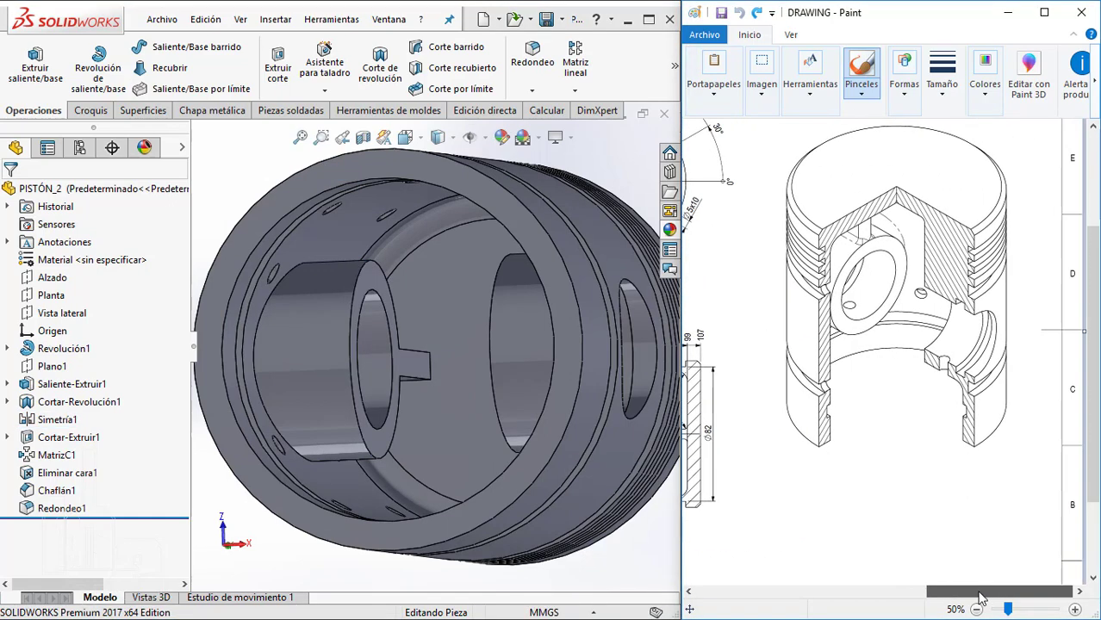
{"action": "scroll", "coordinate": [868, 234], "scroll_direction": "up", "scroll_amount": 3}
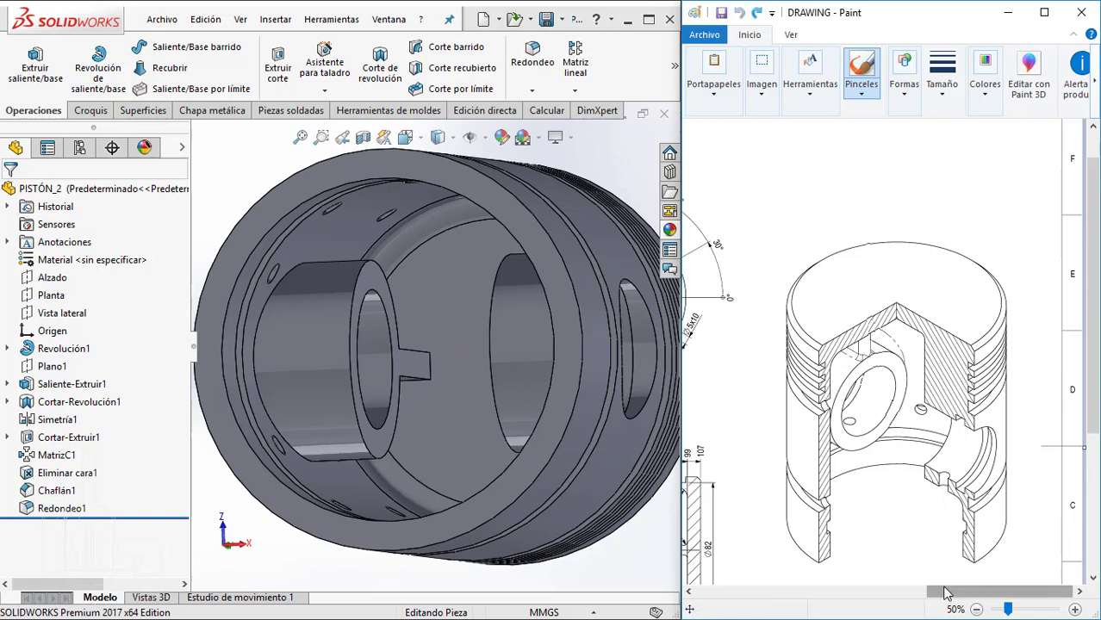
{"action": "left_click_drag", "start_coordinate": [947, 591], "coordinate": [798, 590]}
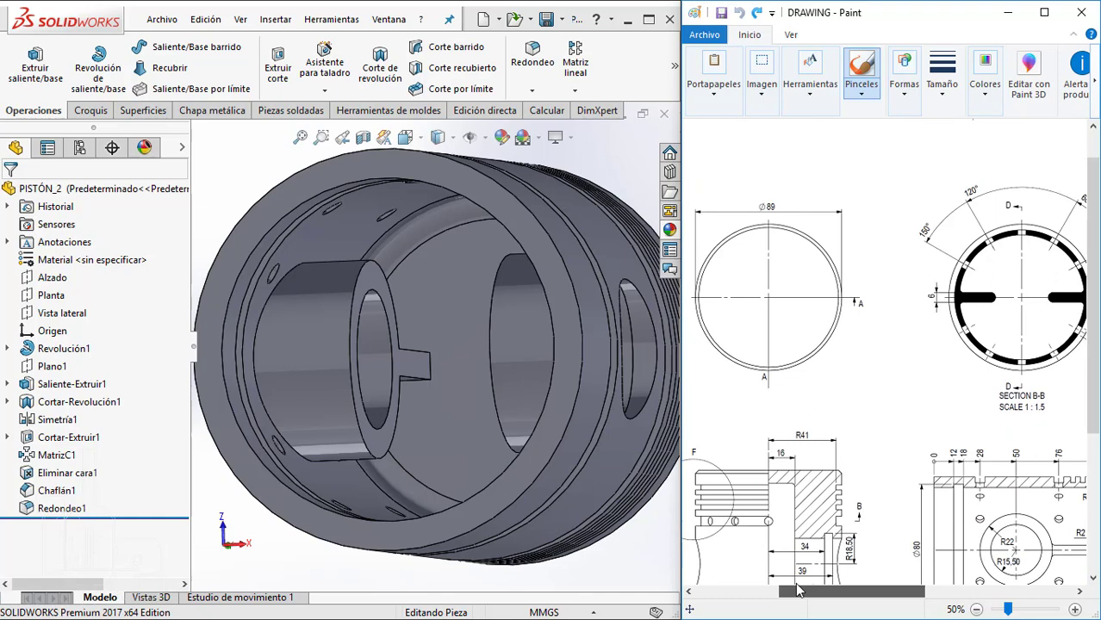
{"action": "scroll", "coordinate": [839, 398], "scroll_direction": "up", "scroll_amount": 2, "text": "ctrl"}
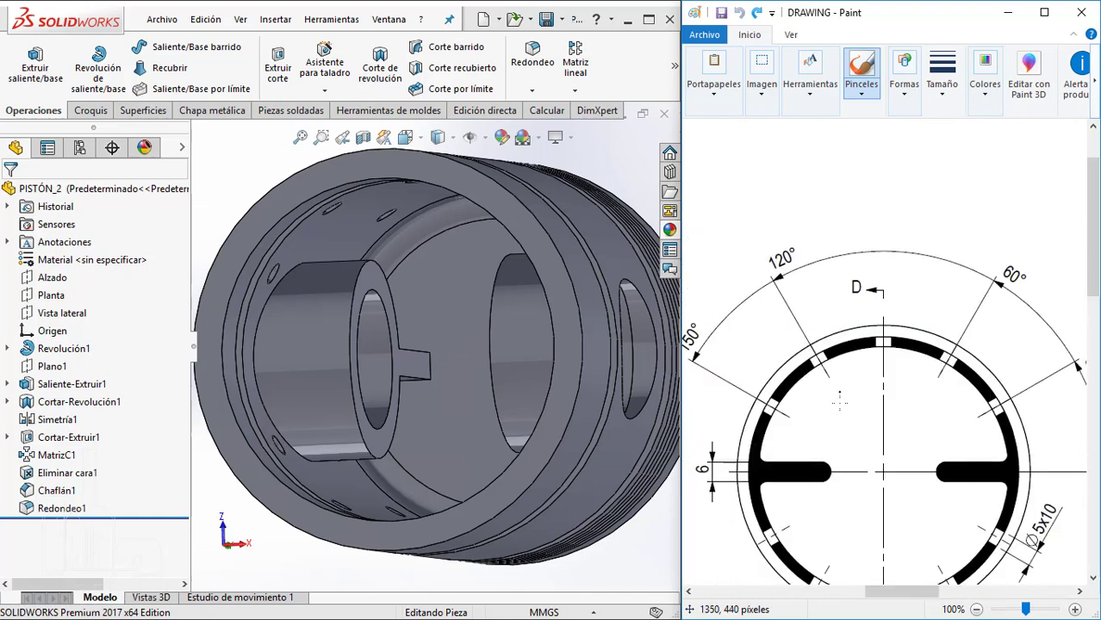
{"action": "scroll", "coordinate": [845, 401], "scroll_direction": "down", "scroll_amount": 1, "text": "ctrl"}
{"action": "scroll", "coordinate": [861, 405], "scroll_direction": "up", "scroll_amount": 2, "text": "ctrl"}
{"action": "scroll", "coordinate": [913, 422], "scroll_direction": "down", "scroll_amount": 2}
{"action": "scroll", "coordinate": [972, 445], "scroll_direction": "down", "scroll_amount": 2}
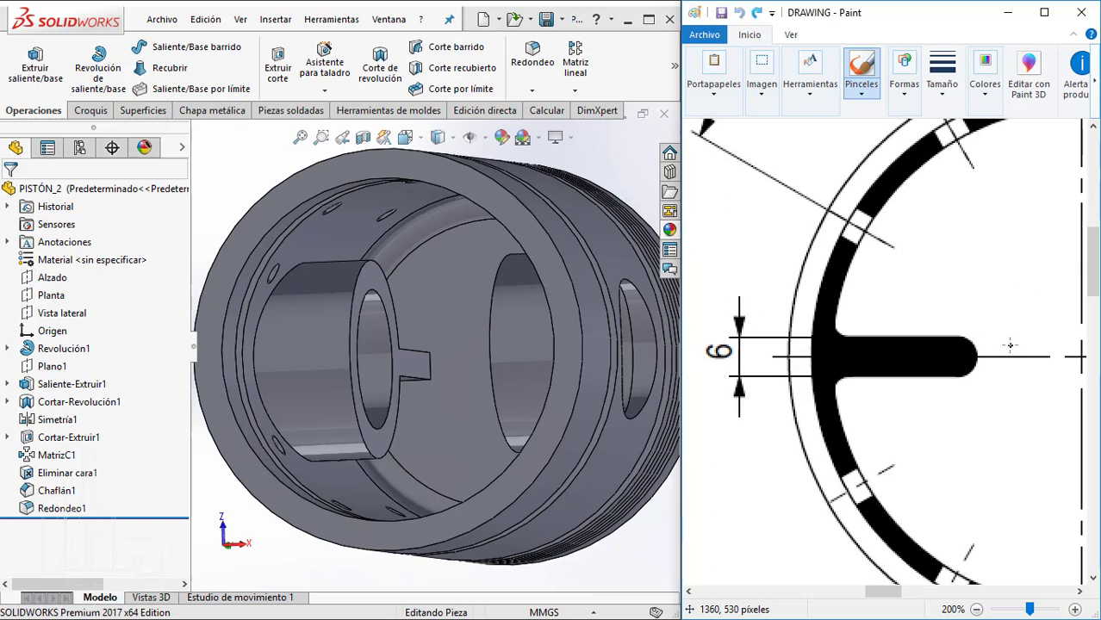
{"action": "scroll", "coordinate": [497, 354], "scroll_direction": "up", "scroll_amount": 2}
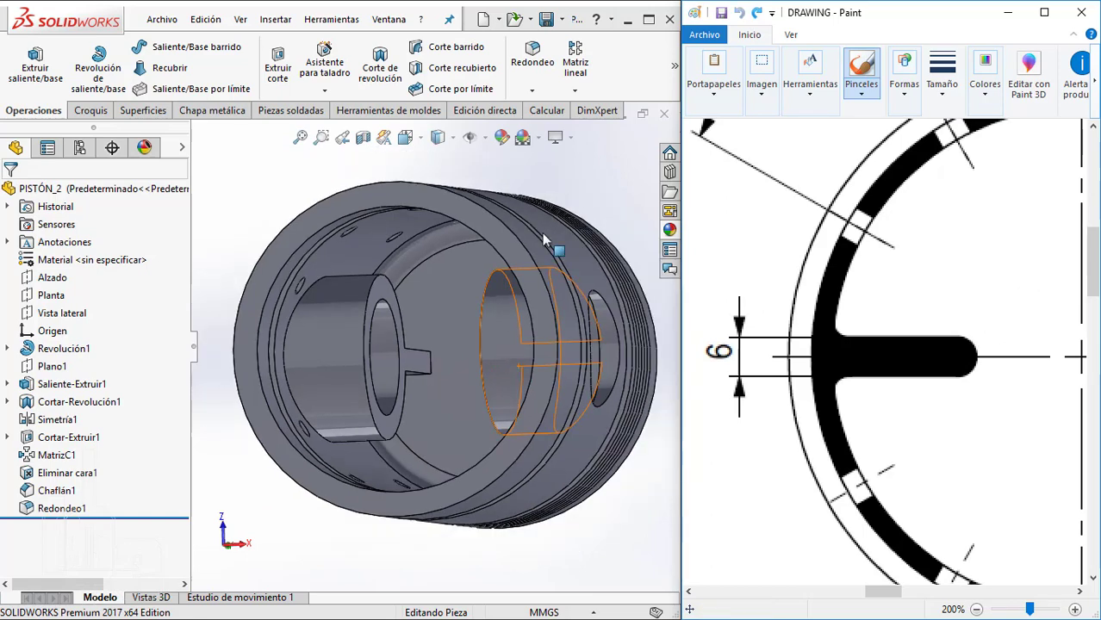
- Add a full-round fillet over the first rib using its two side faces and top face
{"action": "left_click", "coordinate": [532, 69]}
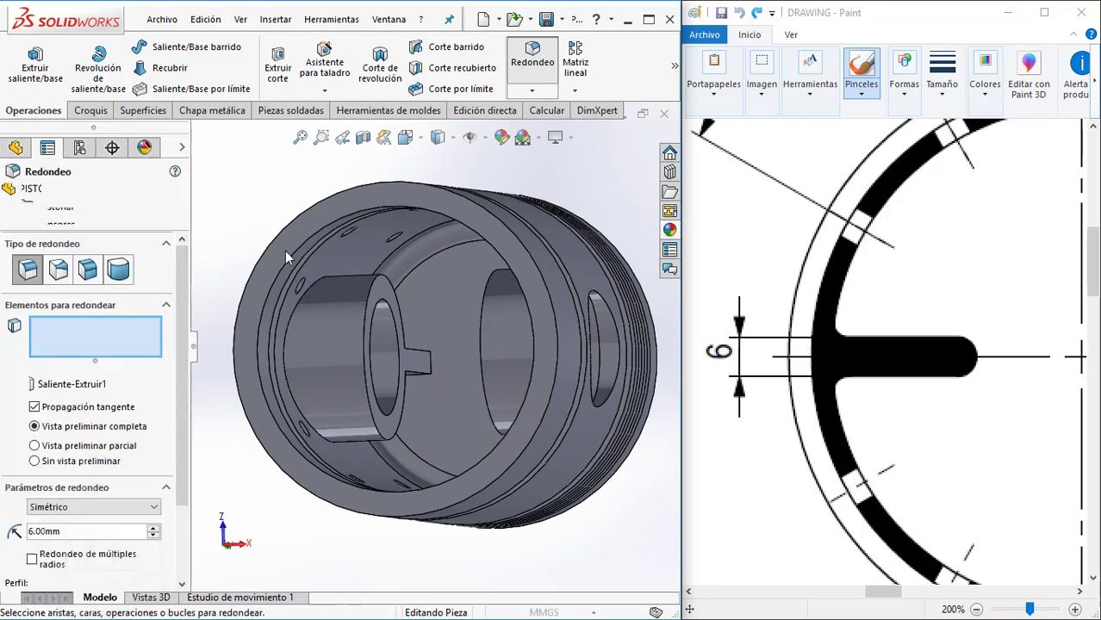
{"action": "left_click", "coordinate": [87, 270]}
{"action": "left_click", "coordinate": [121, 270]}
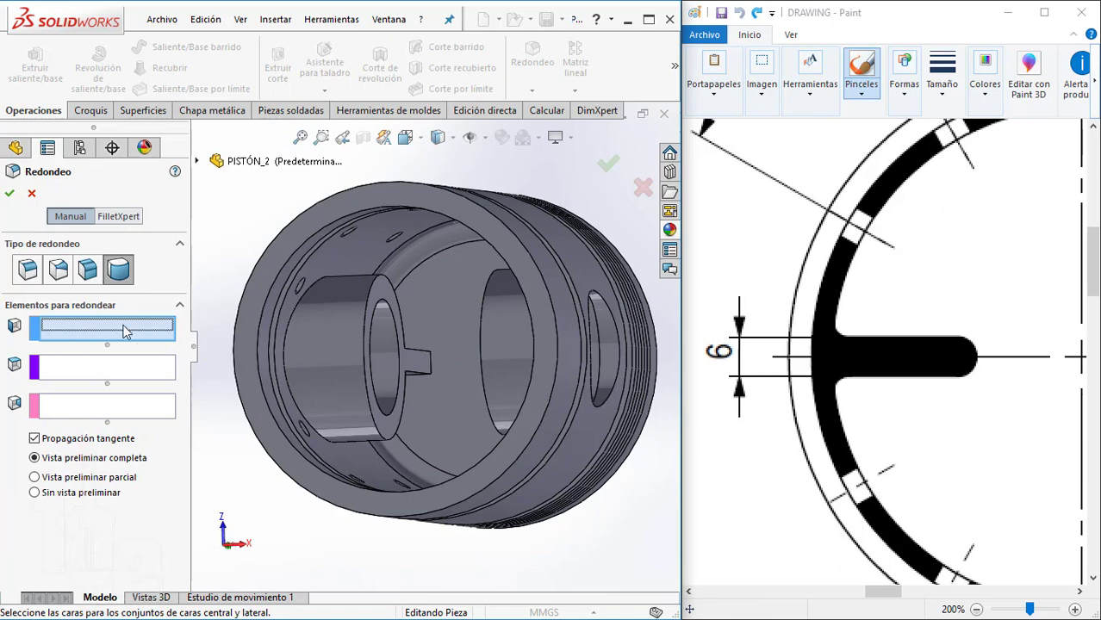
{"action": "middle_click_drag", "start_coordinate": [423, 312], "coordinate": [417, 340]}
{"action": "scroll", "coordinate": [418, 334], "scroll_direction": "down", "scroll_amount": 5}
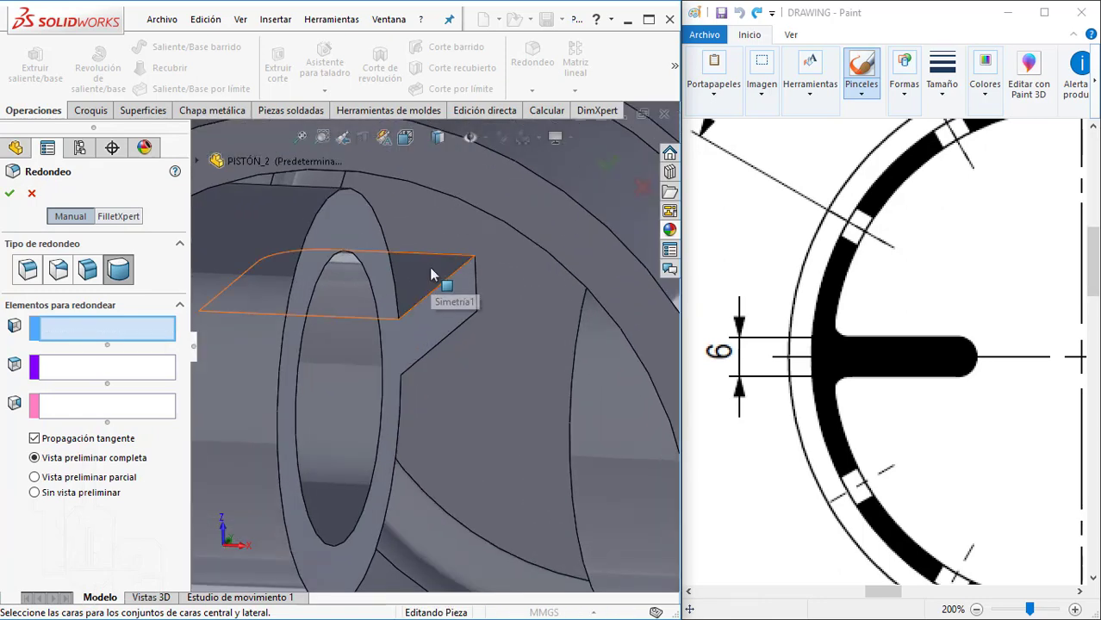
{"action": "left_click", "coordinate": [425, 277]}
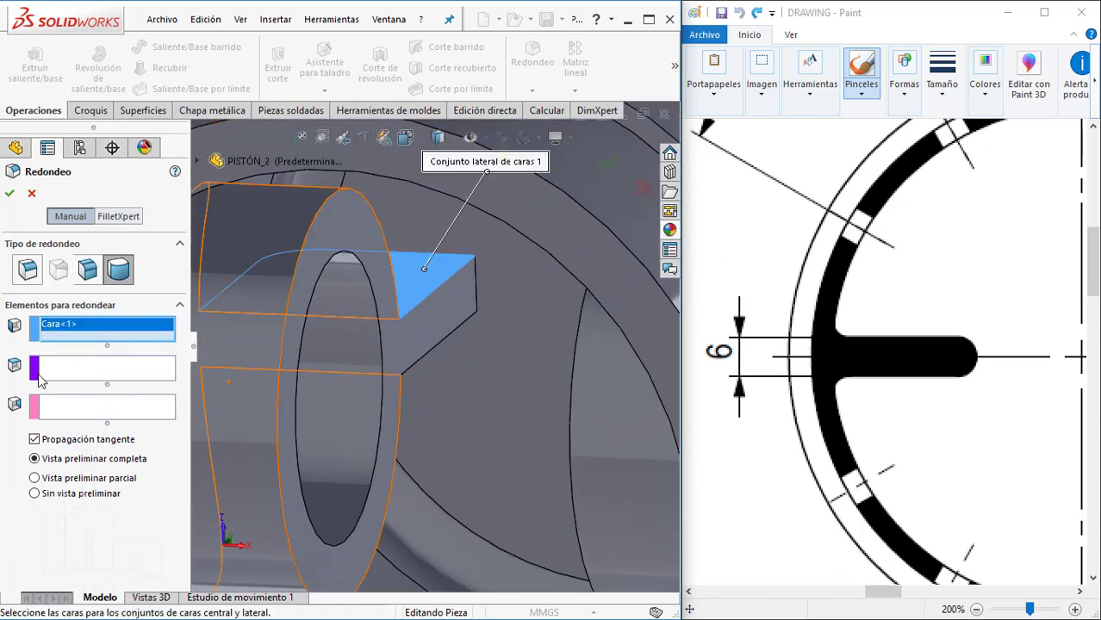
{"action": "left_click", "coordinate": [67, 367]}
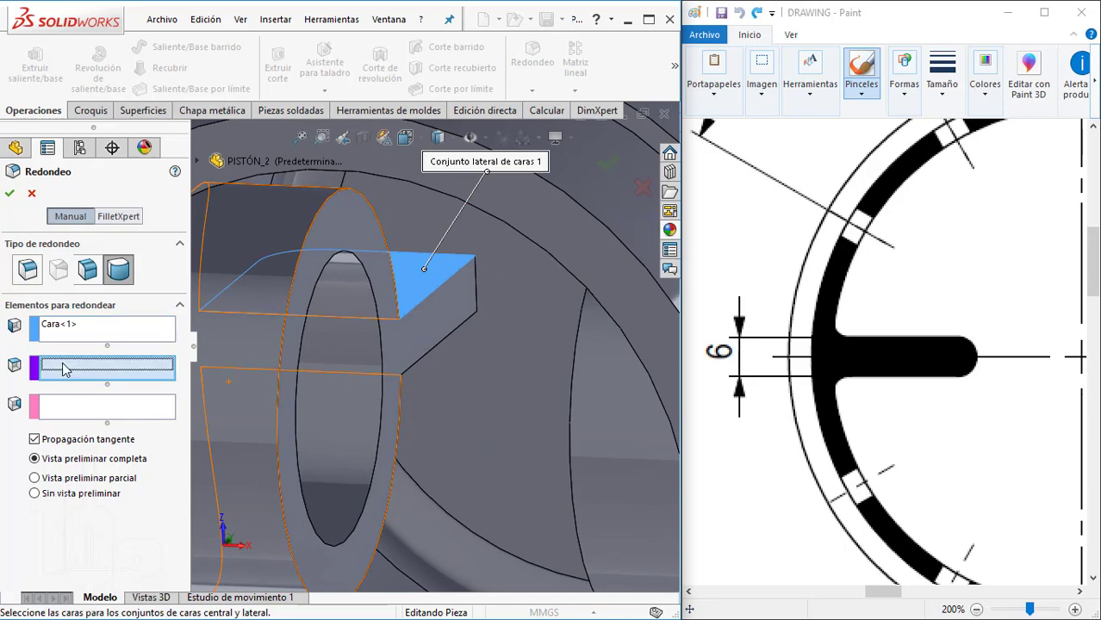
{"action": "left_click", "coordinate": [459, 302]}
{"action": "middle_click_drag", "start_coordinate": [459, 302], "coordinate": [427, 284]}
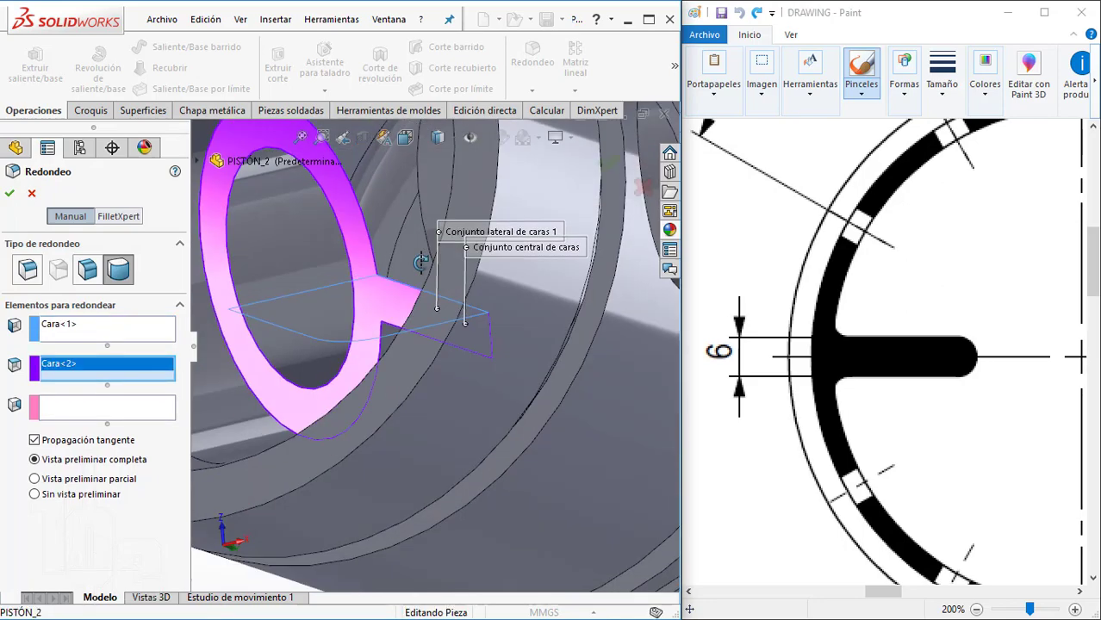
{"action": "left_click", "coordinate": [94, 406]}
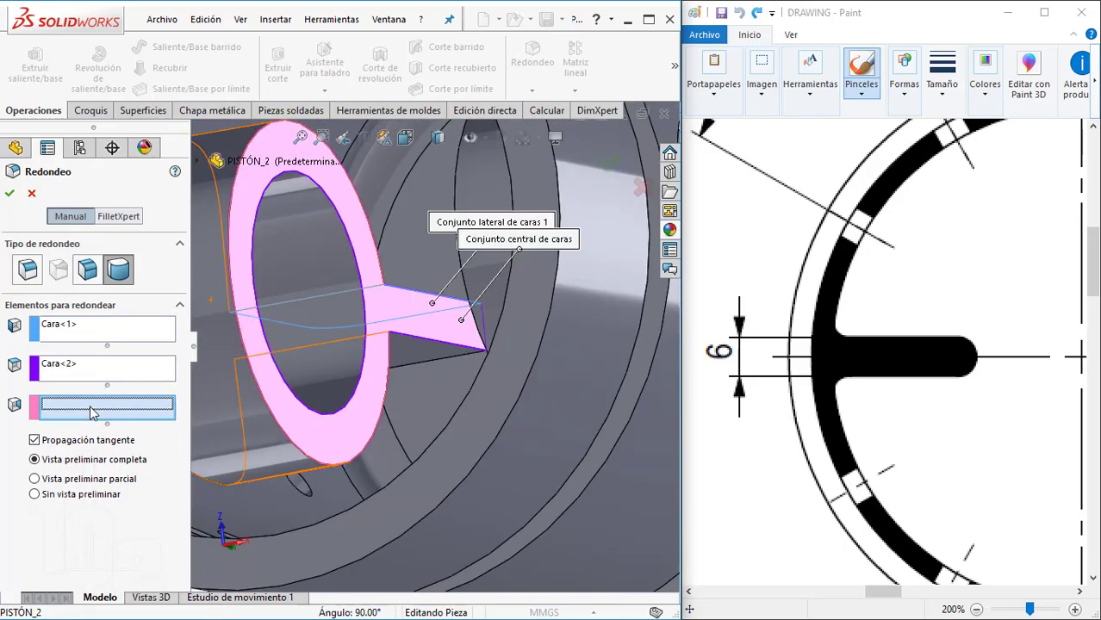
{"action": "left_click", "coordinate": [434, 358]}
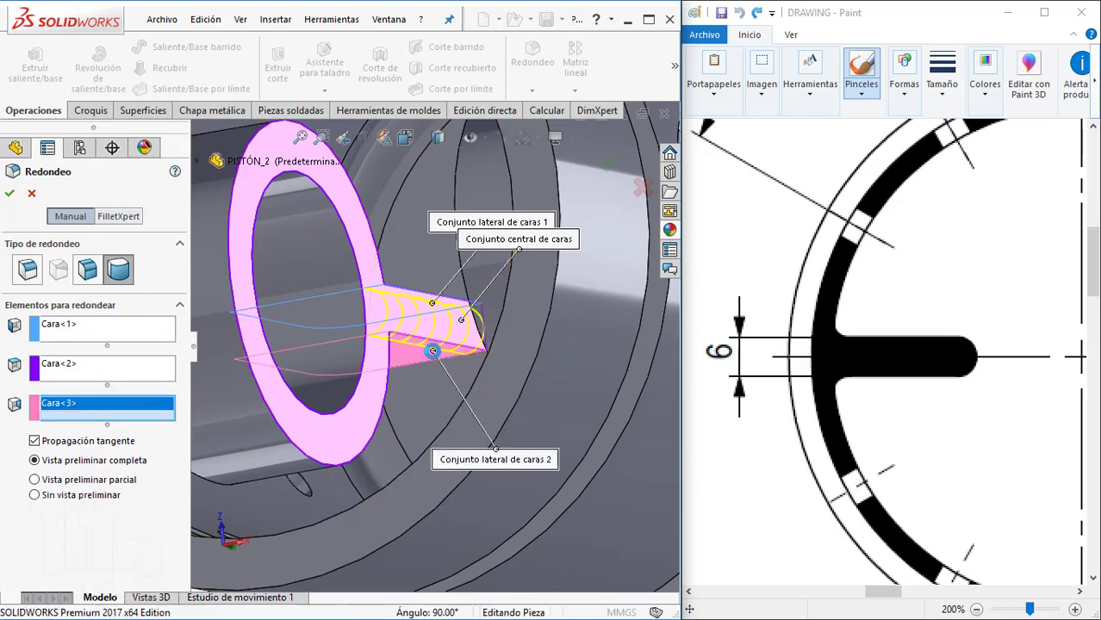
{"action": "key", "text": "Return"}
- Repeat the full-round fillet on the second rib's side, top and opposite faces
{"action": "mouse_move", "coordinate": [433, 353]}
{"action": "middle_mouse_down"}
{"action": "mouse_move", "coordinate": [485, 368]}
{"action": "mouse_move", "coordinate": [483, 311]}
{"action": "mouse_move", "coordinate": [461, 346]}
{"action": "middle_mouse_up"}
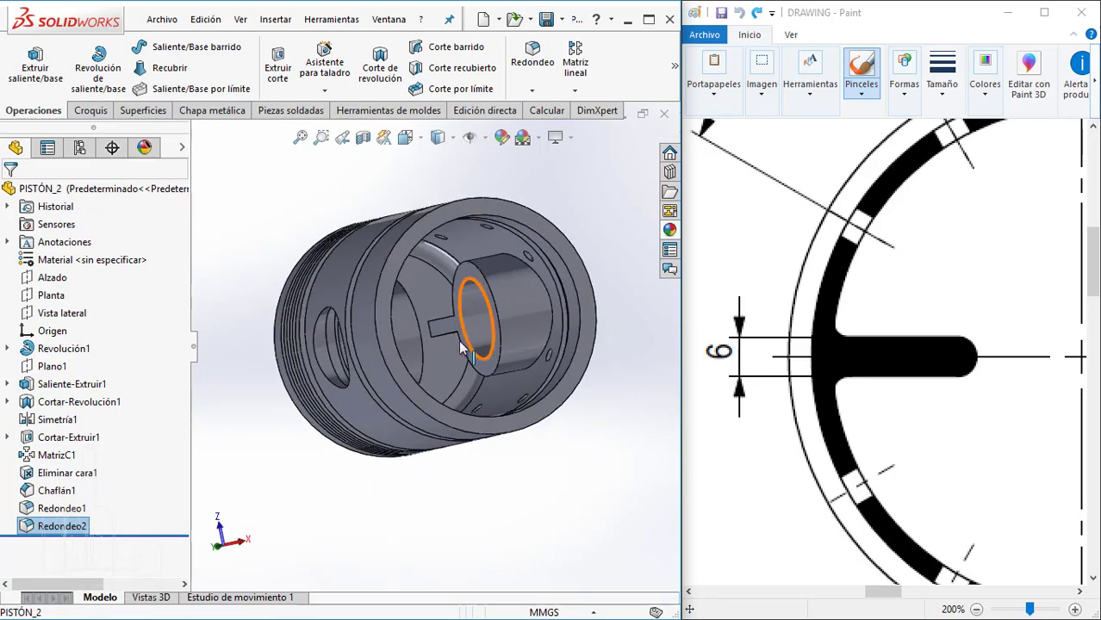
{"action": "key", "text": "Return"}
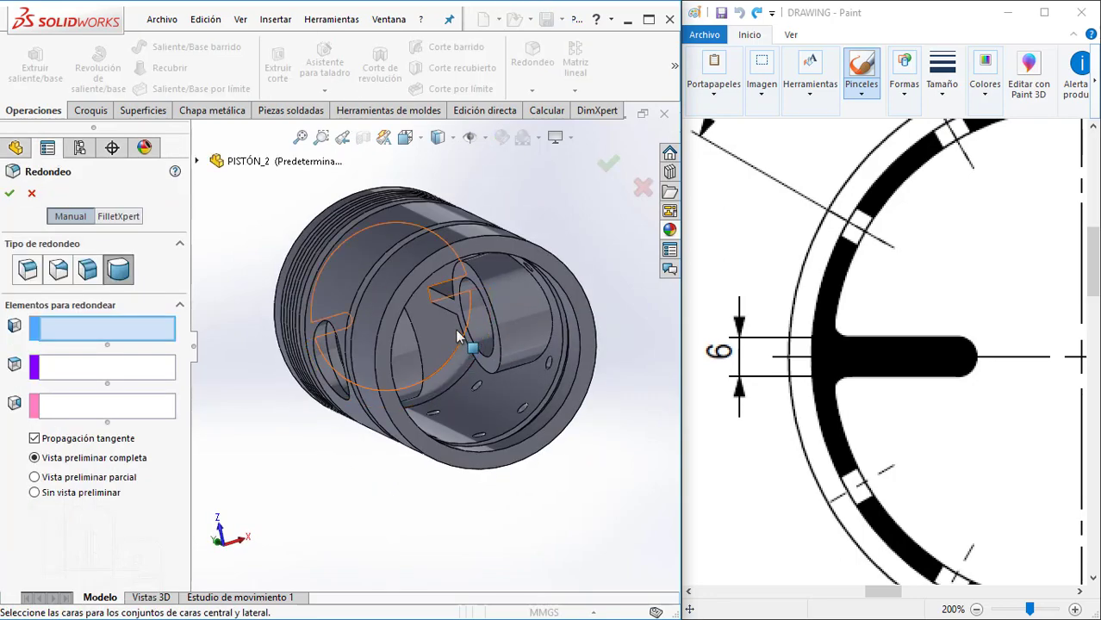
{"action": "scroll", "coordinate": [427, 267], "scroll_direction": "down", "scroll_amount": 5}
{"action": "left_click", "coordinate": [426, 267]}
{"action": "left_click", "coordinate": [431, 284]}
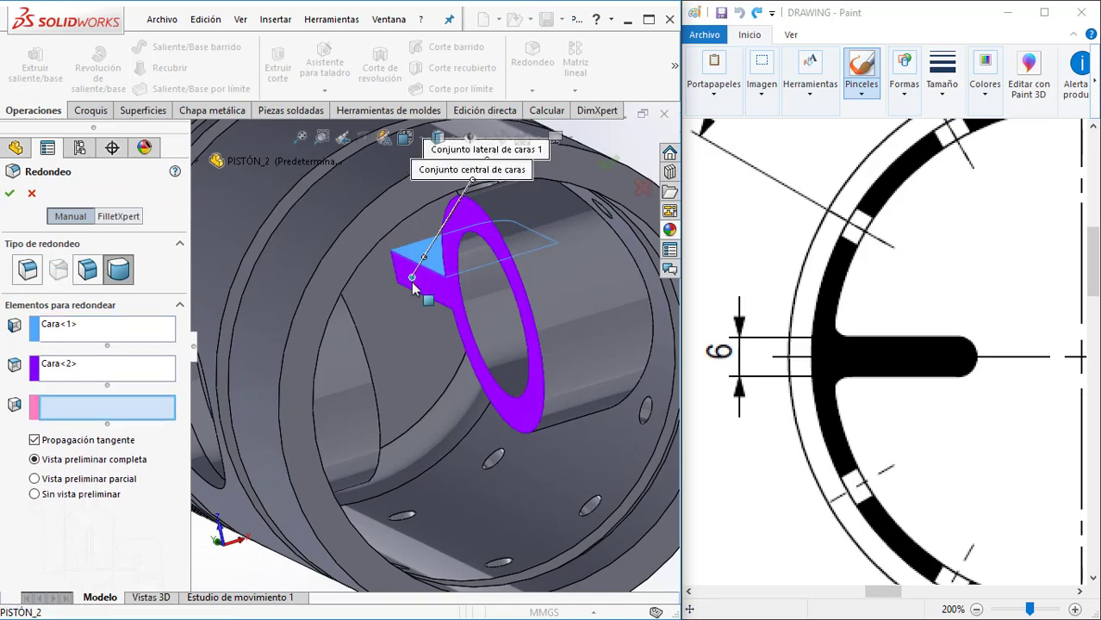
{"action": "mouse_move", "coordinate": [426, 280]}
{"action": "middle_mouse_down"}
{"action": "mouse_move", "coordinate": [403, 275]}
{"action": "mouse_move", "coordinate": [422, 301]}
{"action": "mouse_move", "coordinate": [394, 310]}
{"action": "mouse_move", "coordinate": [405, 362]}
{"action": "middle_mouse_up"}
{"action": "left_click", "coordinate": [422, 302]}
{"action": "key", "text": "Return"}
{"action": "scroll", "coordinate": [405, 293], "scroll_direction": "up", "scroll_amount": 5}
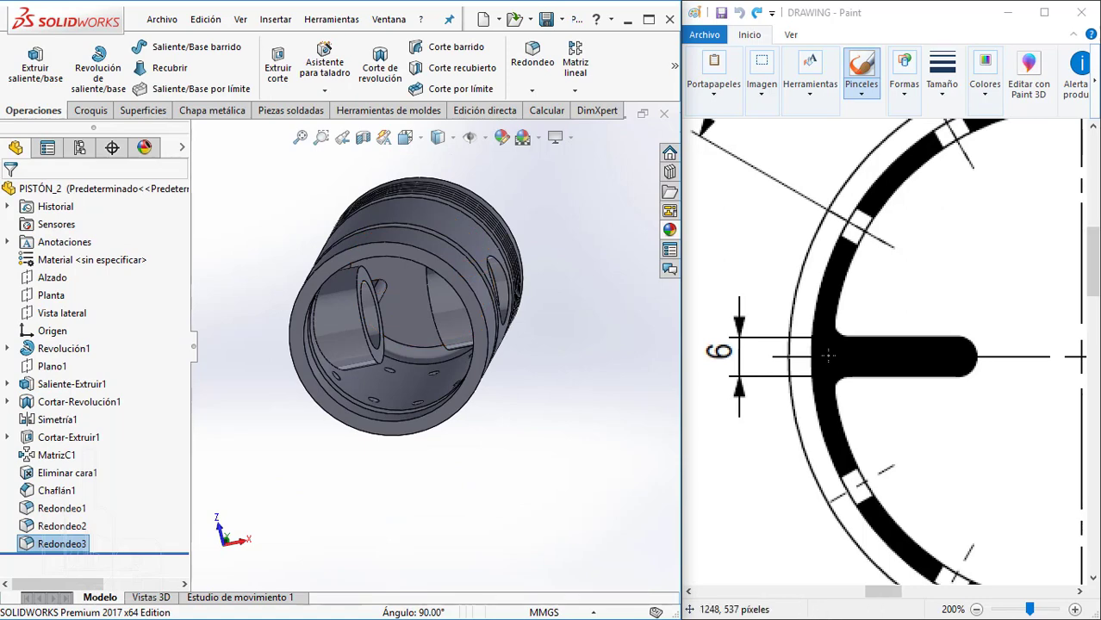
- Create a 2 mm constant-size fillet on the two slot rib edges beside the pin bosses
{"action": "scroll", "coordinate": [827, 355], "scroll_direction": "down", "scroll_amount": 3, "text": "ctrl"}
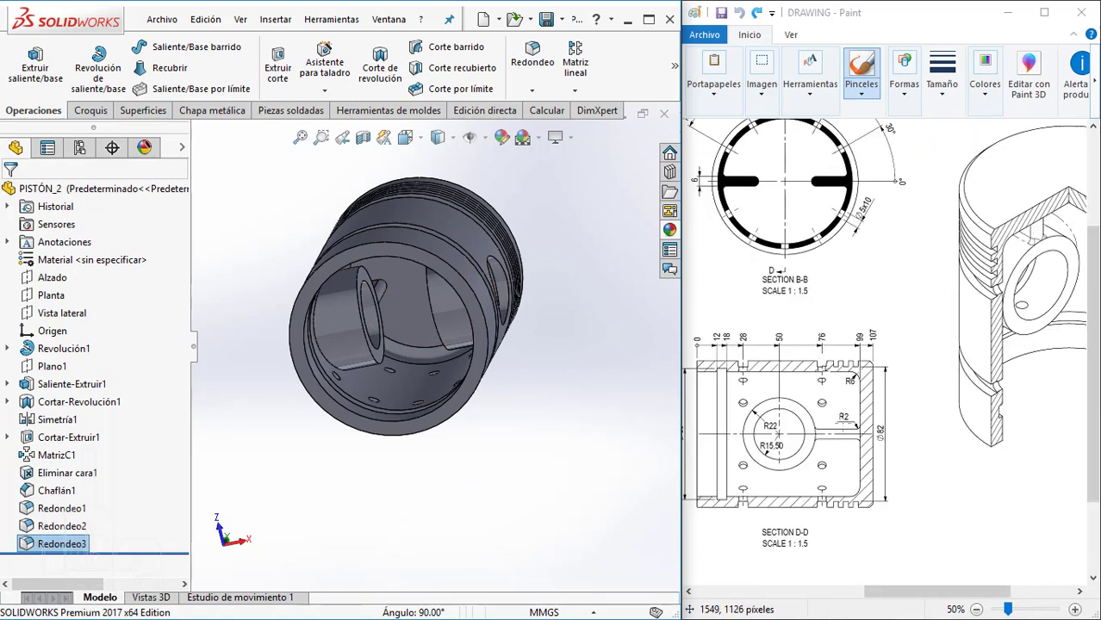
{"action": "left_click_drag", "start_coordinate": [853, 412], "coordinate": [840, 435]}
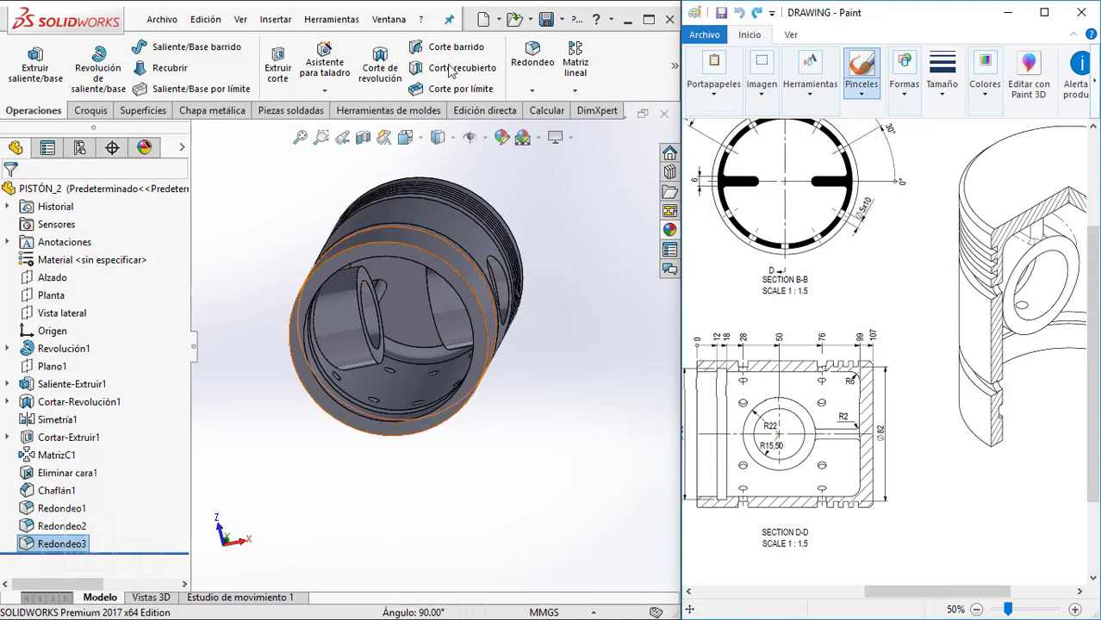
{"action": "left_click", "coordinate": [529, 57]}
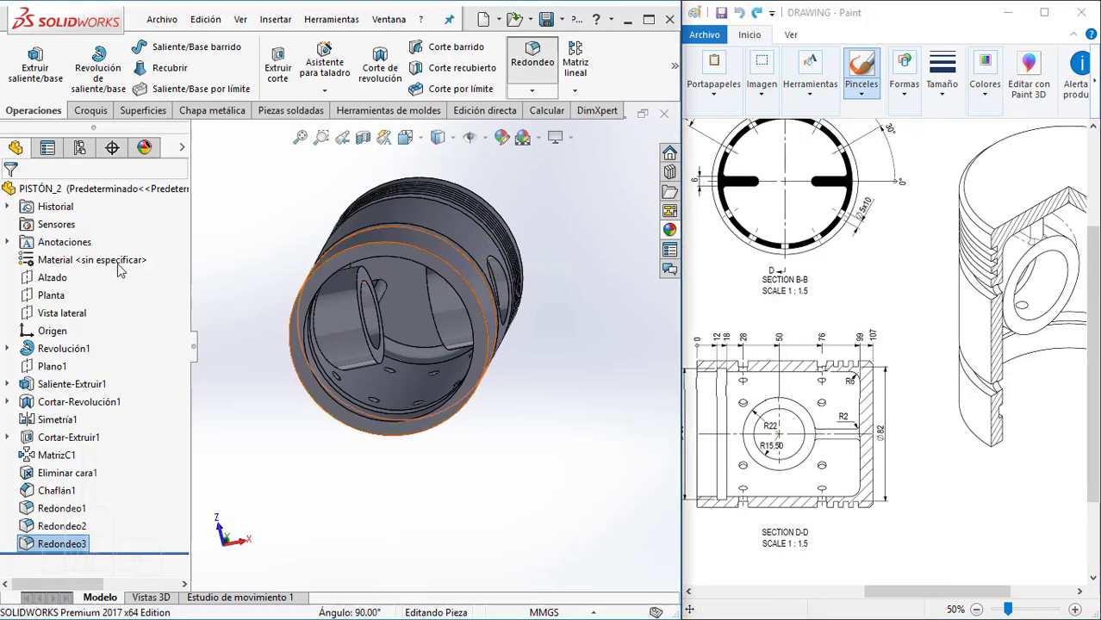
{"action": "left_click", "coordinate": [28, 271]}
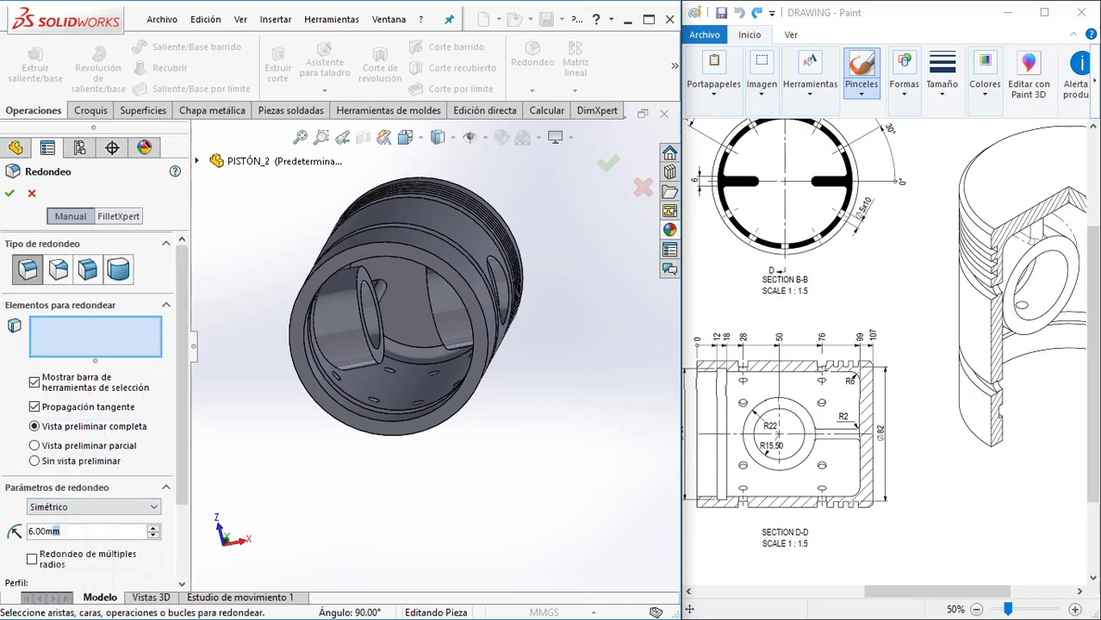
{"action": "type", "text": "2"}
{"action": "scroll", "coordinate": [356, 267], "scroll_direction": "down", "scroll_amount": 3}
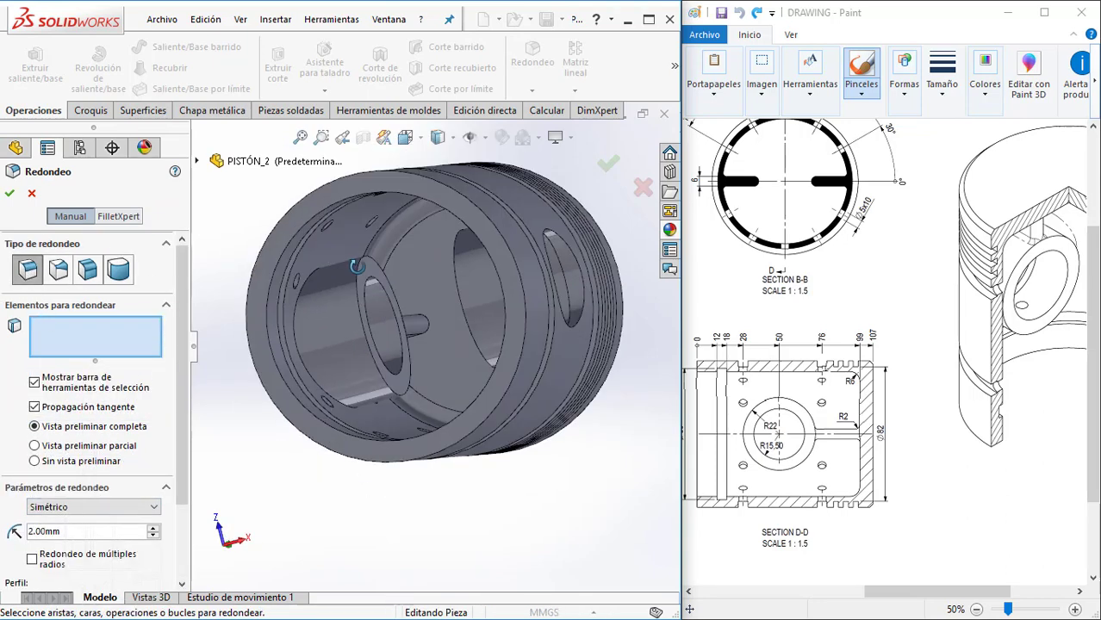
{"action": "mouse_move", "coordinate": [458, 346]}
{"action": "middle_mouse_down"}
{"action": "mouse_move", "coordinate": [417, 281]}
{"action": "mouse_move", "coordinate": [421, 321]}
{"action": "mouse_move", "coordinate": [447, 293]}
{"action": "mouse_move", "coordinate": [481, 292]}
{"action": "mouse_move", "coordinate": [469, 282]}
{"action": "middle_mouse_up"}
{"action": "left_click", "coordinate": [411, 291]}
{"action": "scroll", "coordinate": [466, 270], "scroll_direction": "down", "scroll_amount": 3}
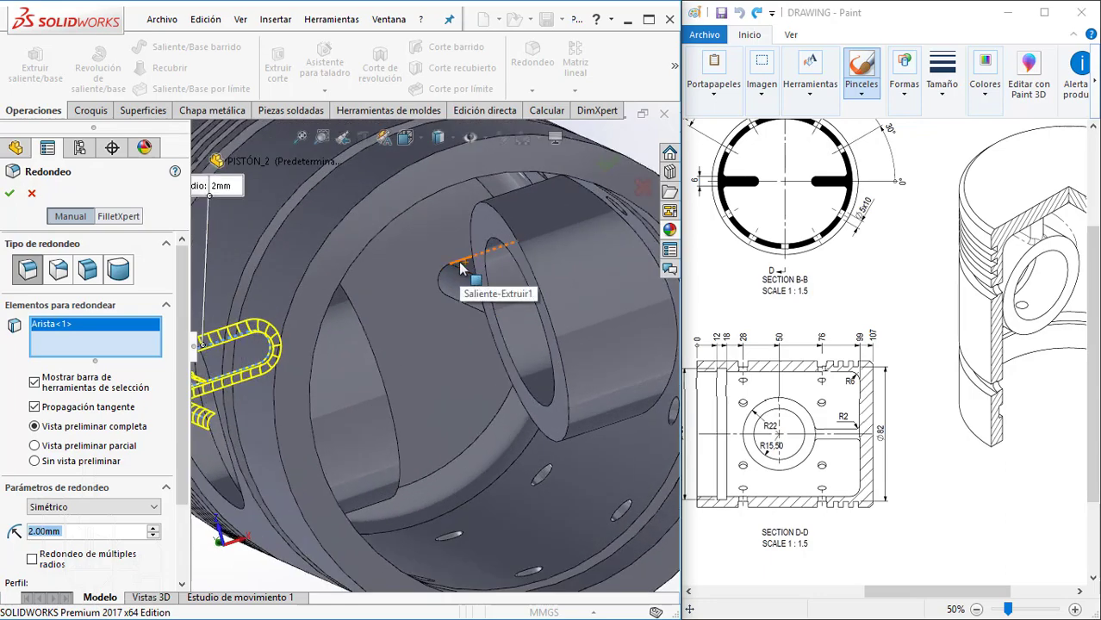
{"action": "left_click", "coordinate": [459, 265]}
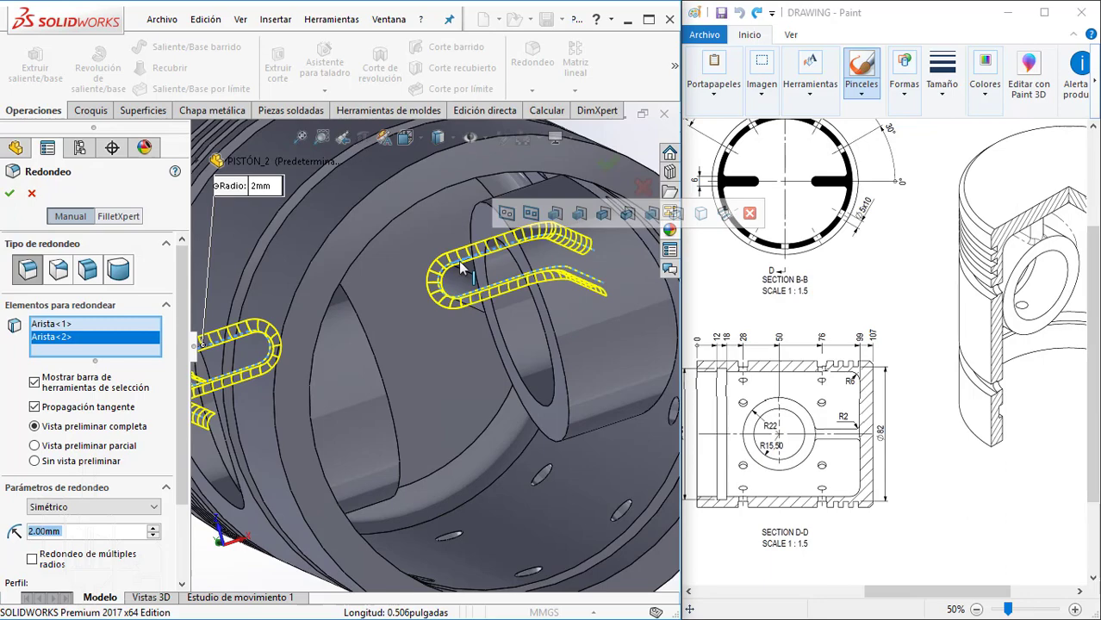
{"action": "key", "text": "Return"}
- Fit the piston in view and drag the rollback bar above Redondeo4 in the tree
{"action": "key", "text": "f"}
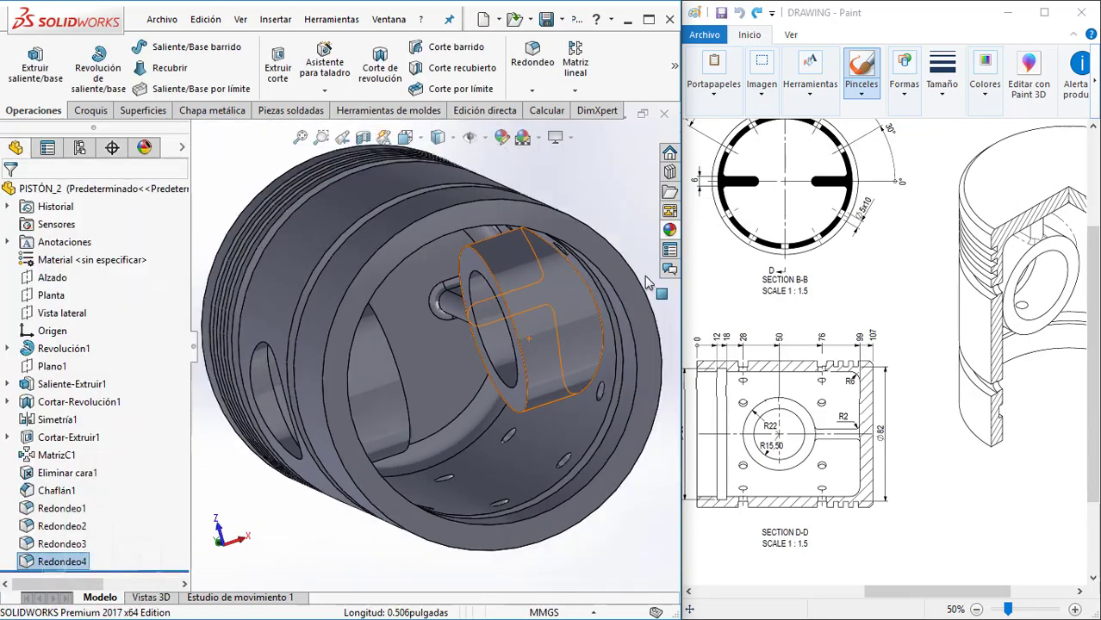
{"action": "middle_click_drag", "start_coordinate": [647, 285], "coordinate": [913, 547]}
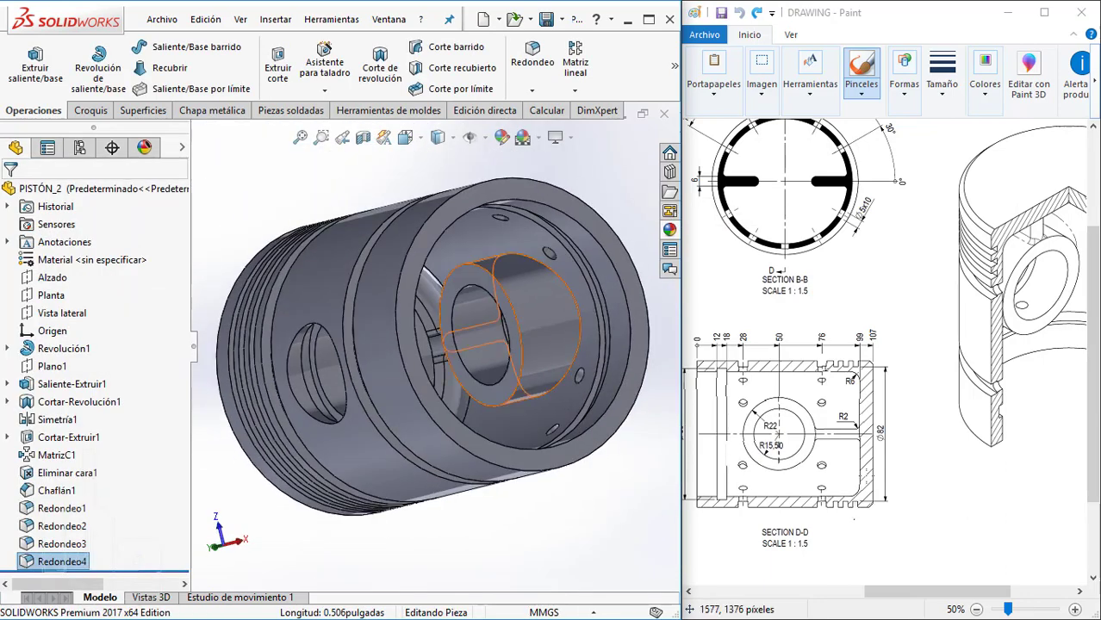
{"action": "scroll", "coordinate": [824, 518], "scroll_direction": "down", "scroll_amount": 3}
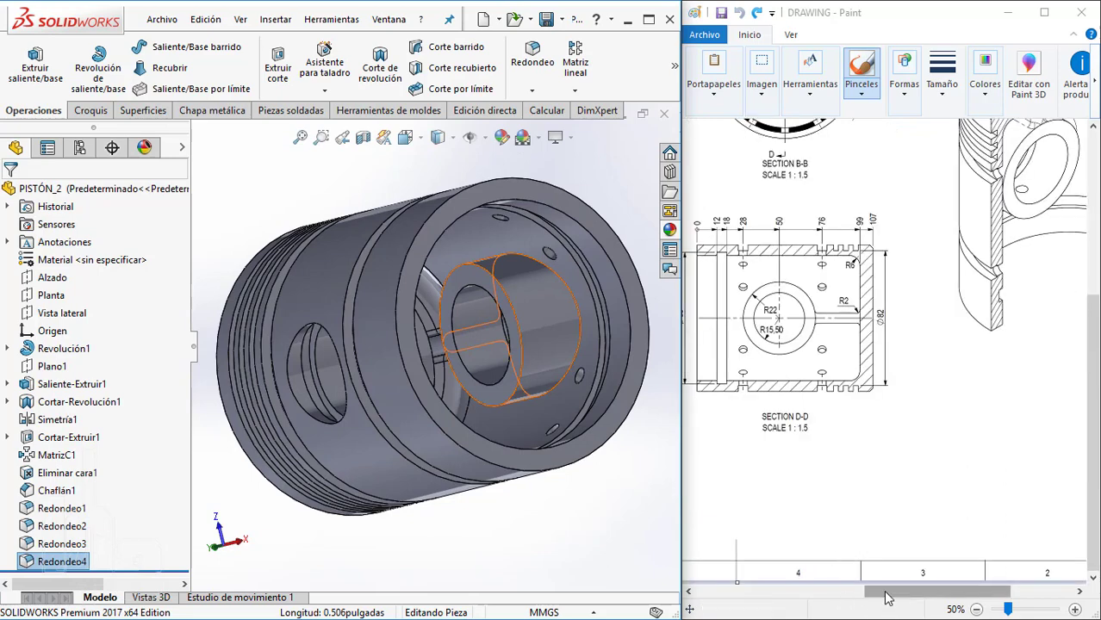
{"action": "left_click_drag", "start_coordinate": [887, 597], "coordinate": [741, 594]}
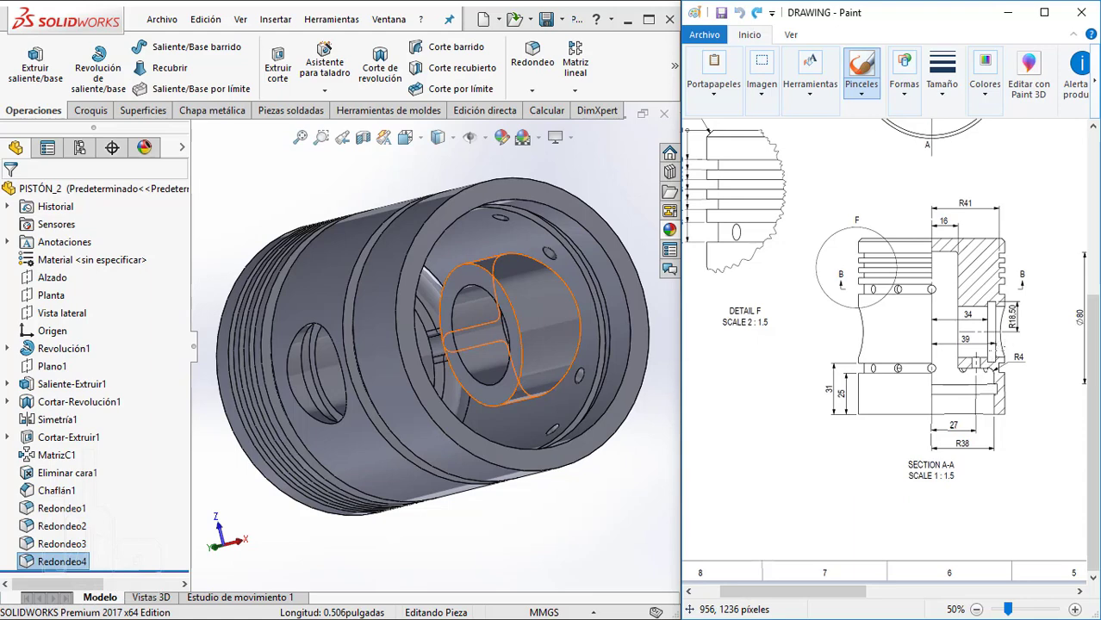
{"action": "key", "text": "z"}
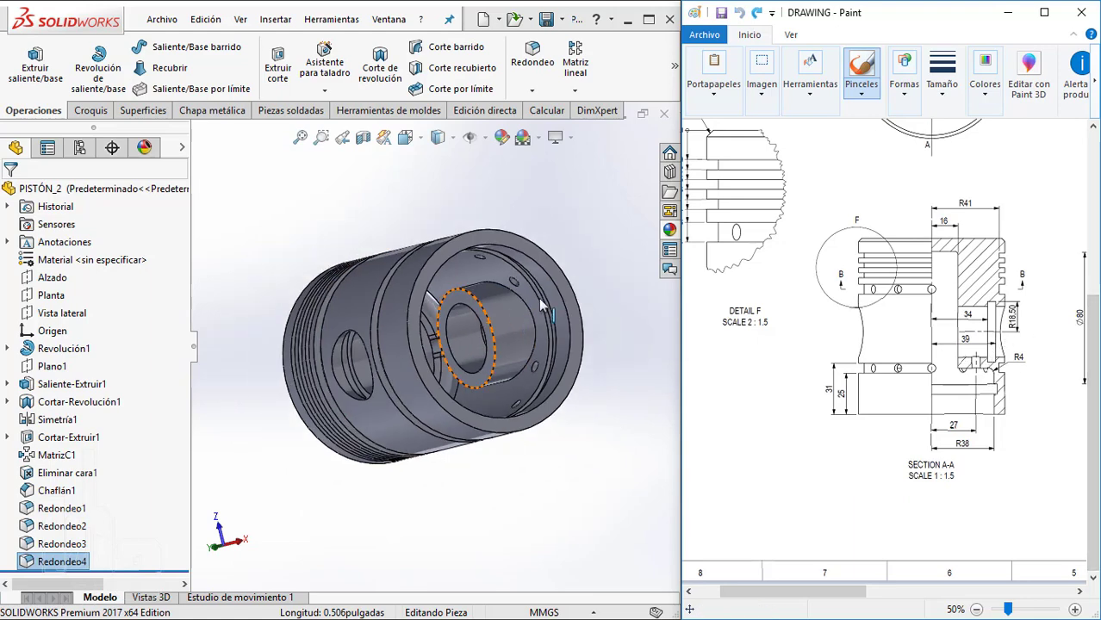
{"action": "scroll", "coordinate": [540, 303], "scroll_direction": "down", "scroll_amount": 2}
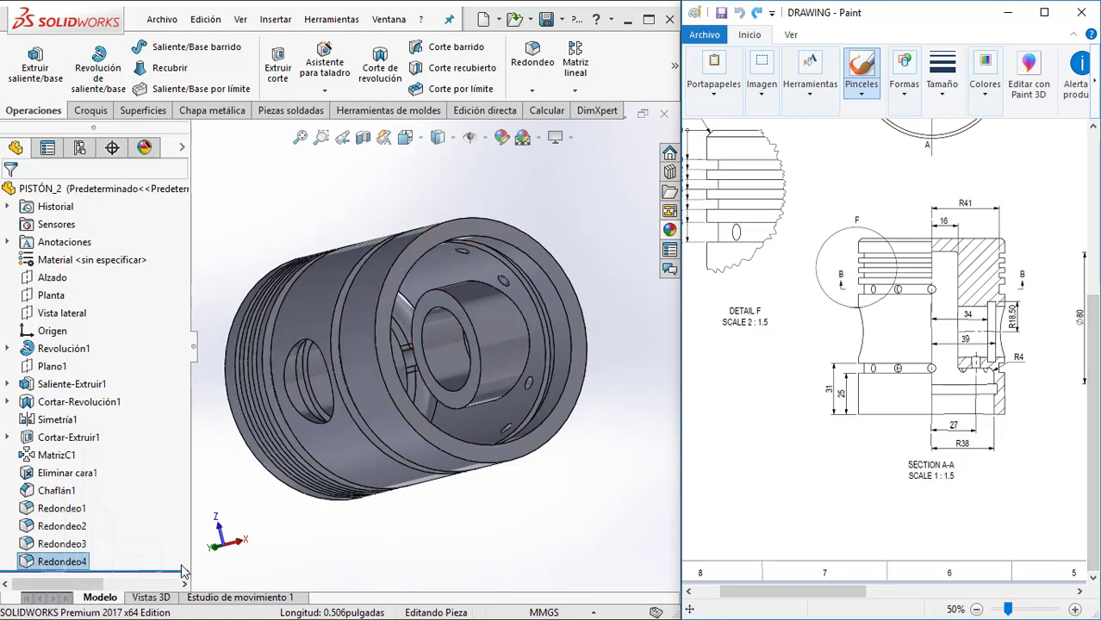
{"action": "left_click", "coordinate": [274, 556]}
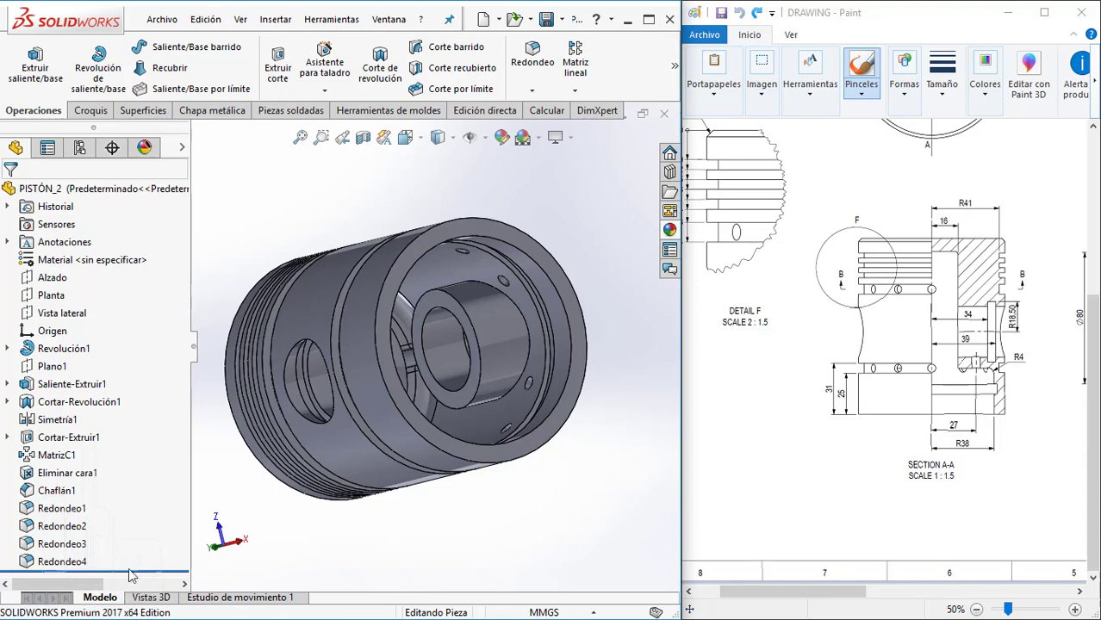
{"action": "left_click_drag", "start_coordinate": [131, 572], "coordinate": [128, 553]}
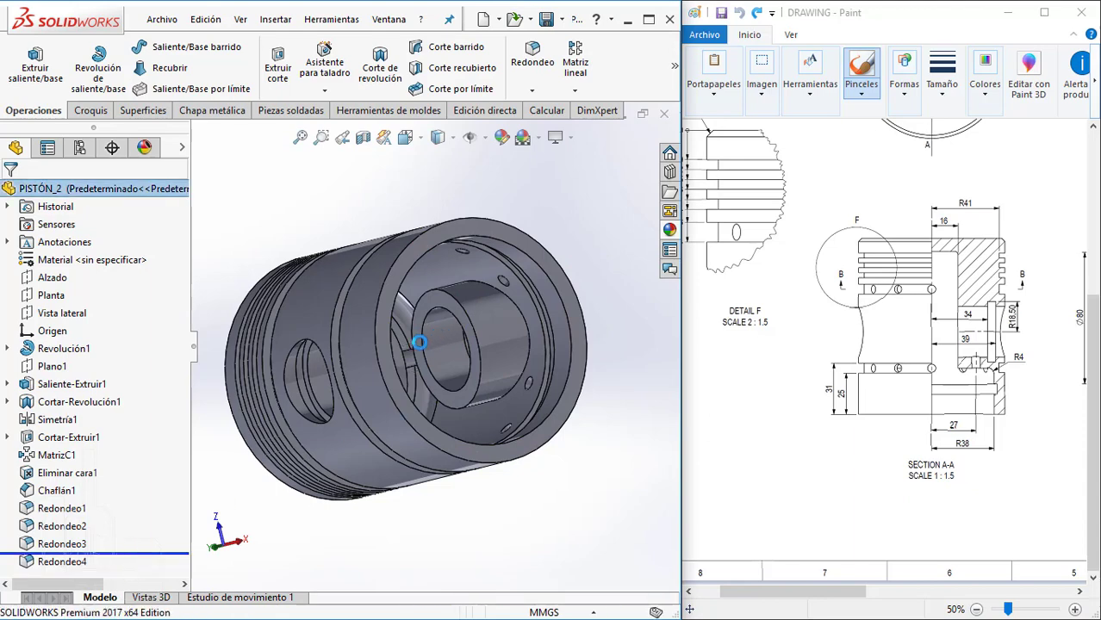
{"action": "scroll", "coordinate": [413, 353], "scroll_direction": "down", "scroll_amount": 4}
{"action": "scroll", "coordinate": [398, 385], "scroll_direction": "up", "scroll_amount": 3}
{"action": "scroll", "coordinate": [482, 379], "scroll_direction": "up", "scroll_amount": 3}
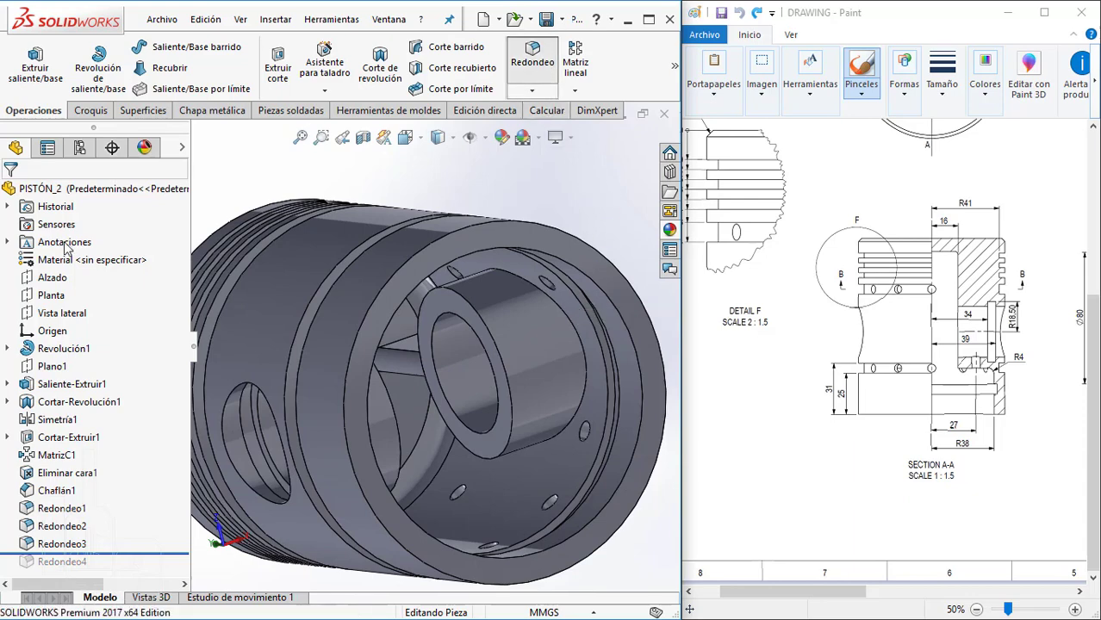
- Fillet both inner hole edges at 4 mm, then roll the tree forward through Redondeo4
{"action": "type", "text": "4.00mm"}
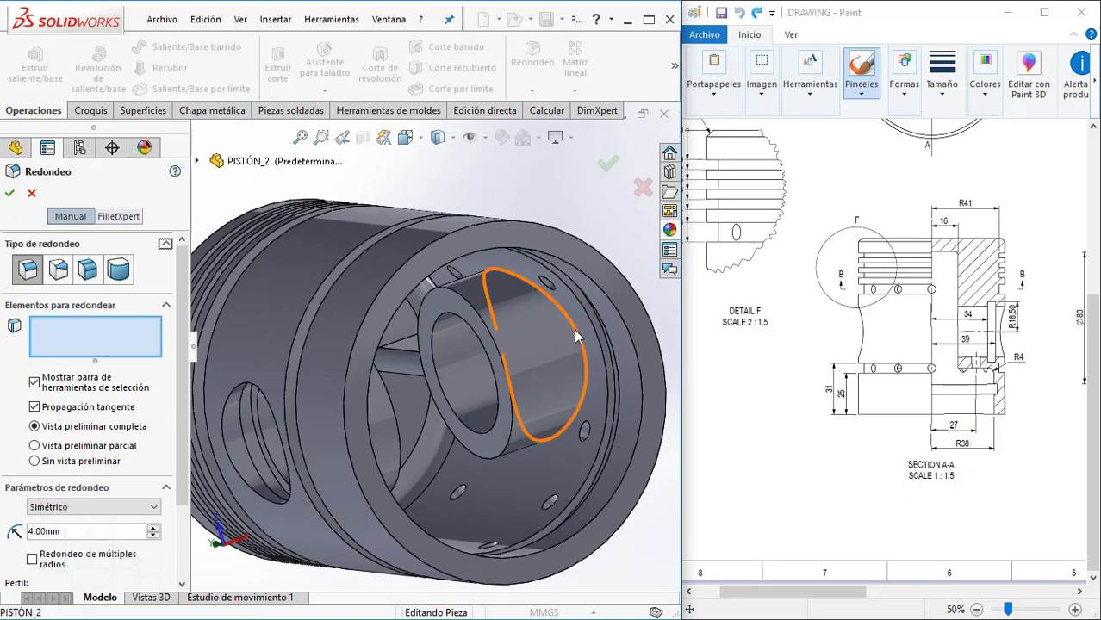
{"action": "left_click", "coordinate": [562, 340]}
{"action": "scroll", "coordinate": [482, 362], "scroll_direction": "up", "scroll_amount": 3}
{"action": "middle_click_drag", "start_coordinate": [482, 362], "coordinate": [328, 409]}
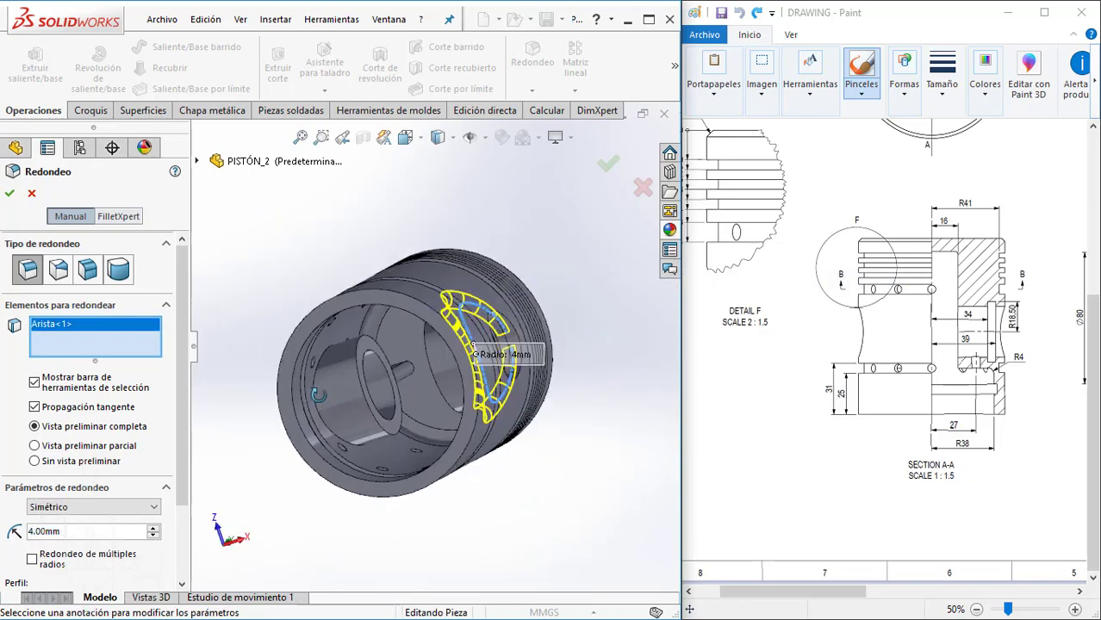
{"action": "left_click", "coordinate": [319, 413]}
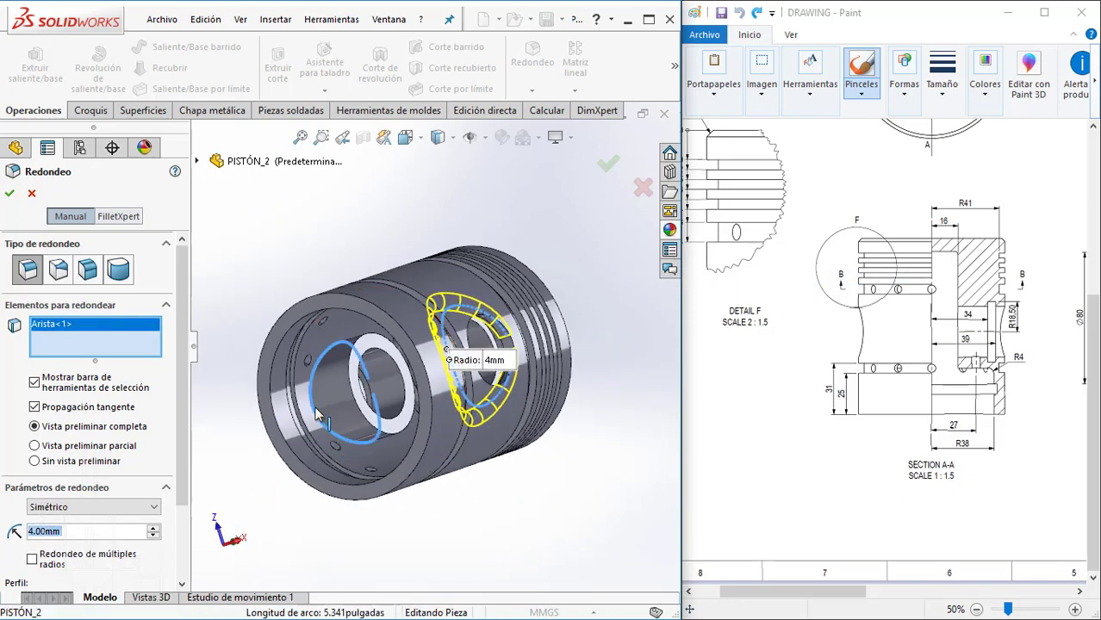
{"action": "key", "text": "Return"}
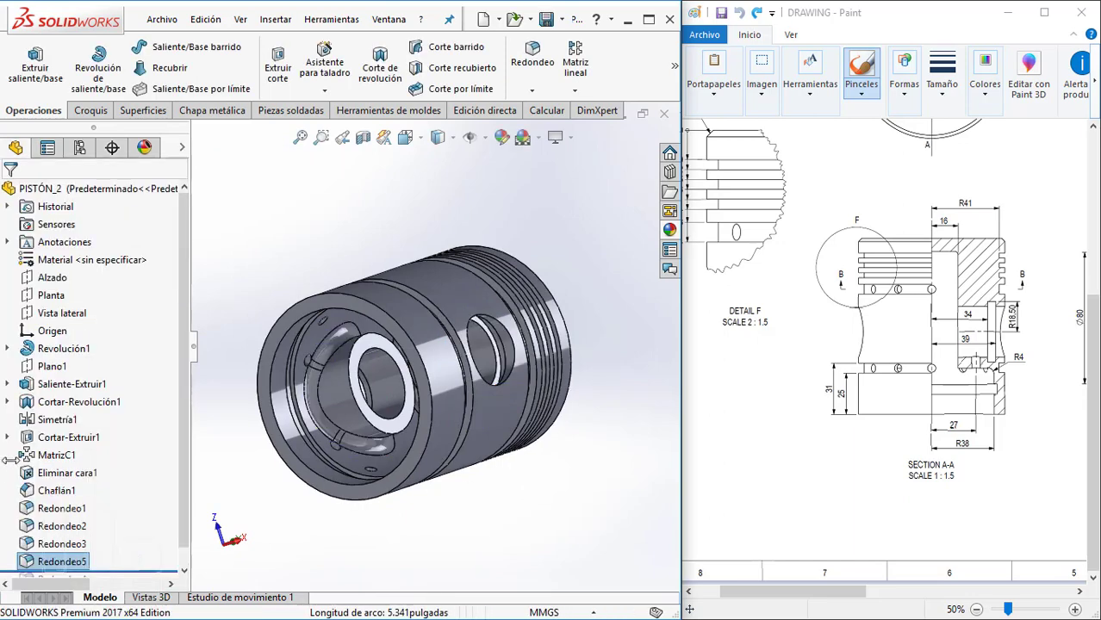
{"action": "left_click_drag", "start_coordinate": [110, 564], "coordinate": [109, 558]}
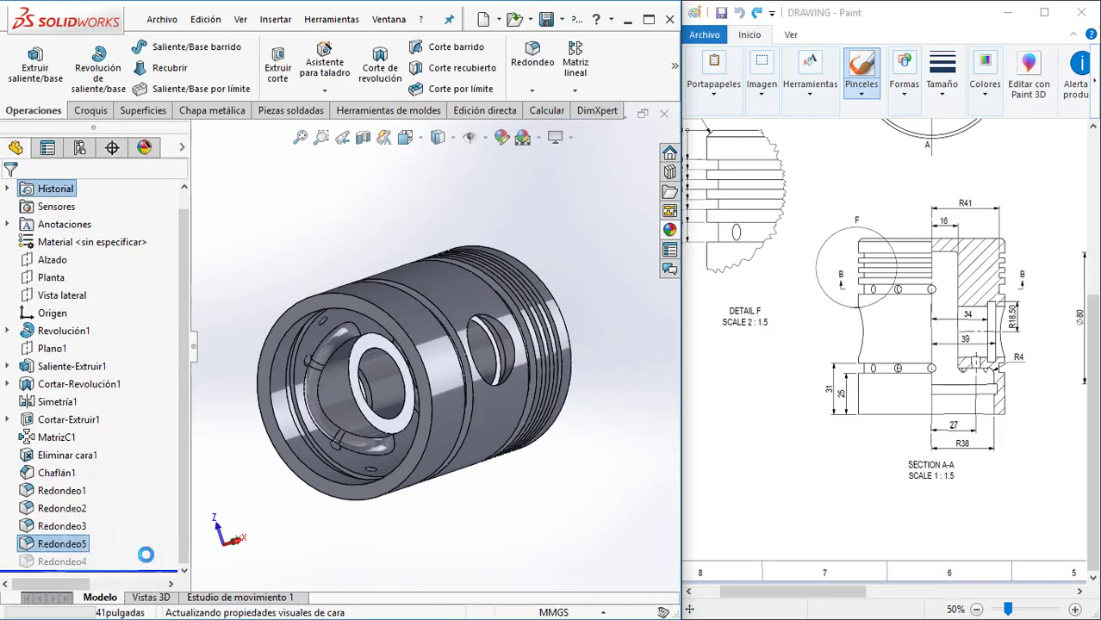
{"action": "middle_click_drag", "start_coordinate": [419, 366], "coordinate": [463, 307]}
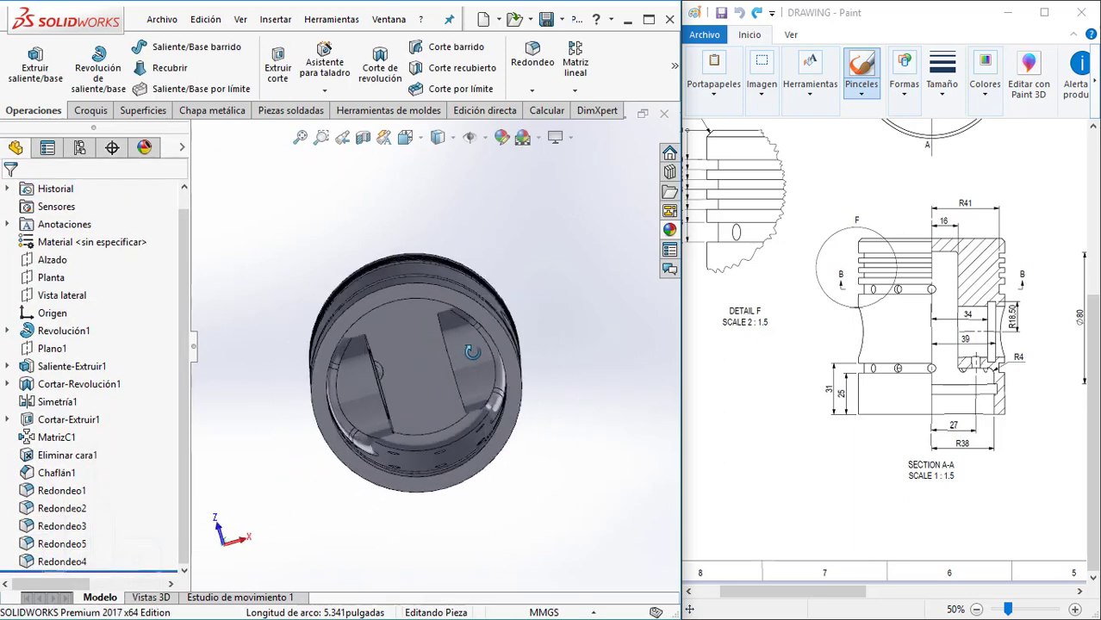
{"action": "left_click", "coordinate": [363, 137]}
{"action": "middle_click_drag", "start_coordinate": [442, 479], "coordinate": [100, 456]}
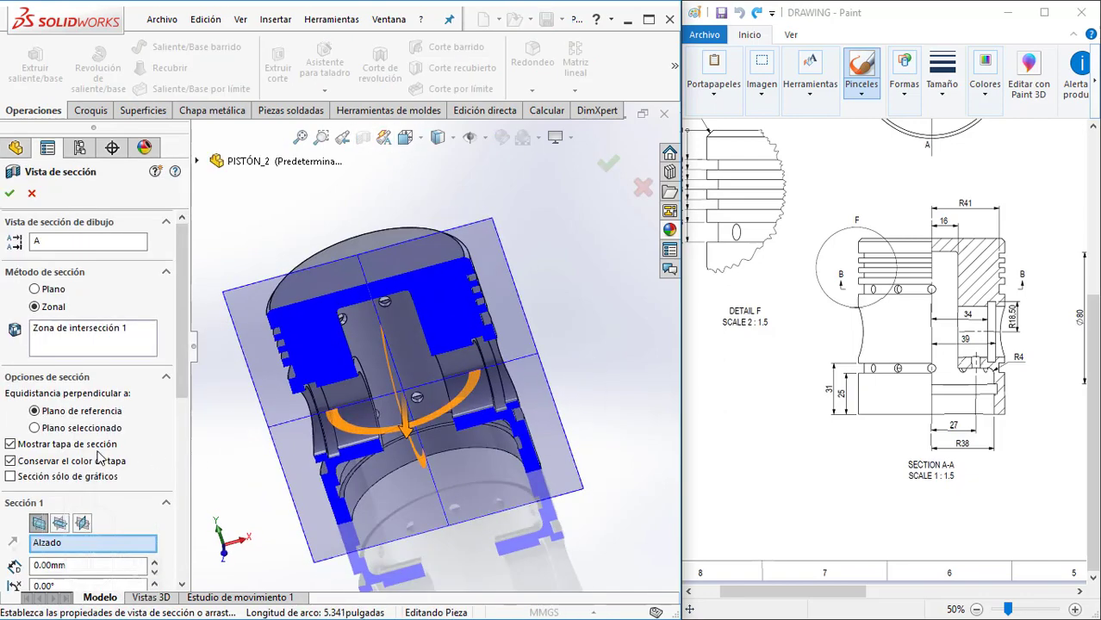
{"action": "left_click", "coordinate": [83, 524]}
{"action": "middle_click_drag", "start_coordinate": [405, 371], "coordinate": [463, 345]}
{"action": "scroll", "coordinate": [462, 345], "scroll_direction": "down", "scroll_amount": 3}
{"action": "scroll", "coordinate": [439, 362], "scroll_direction": "down", "scroll_amount": 2}
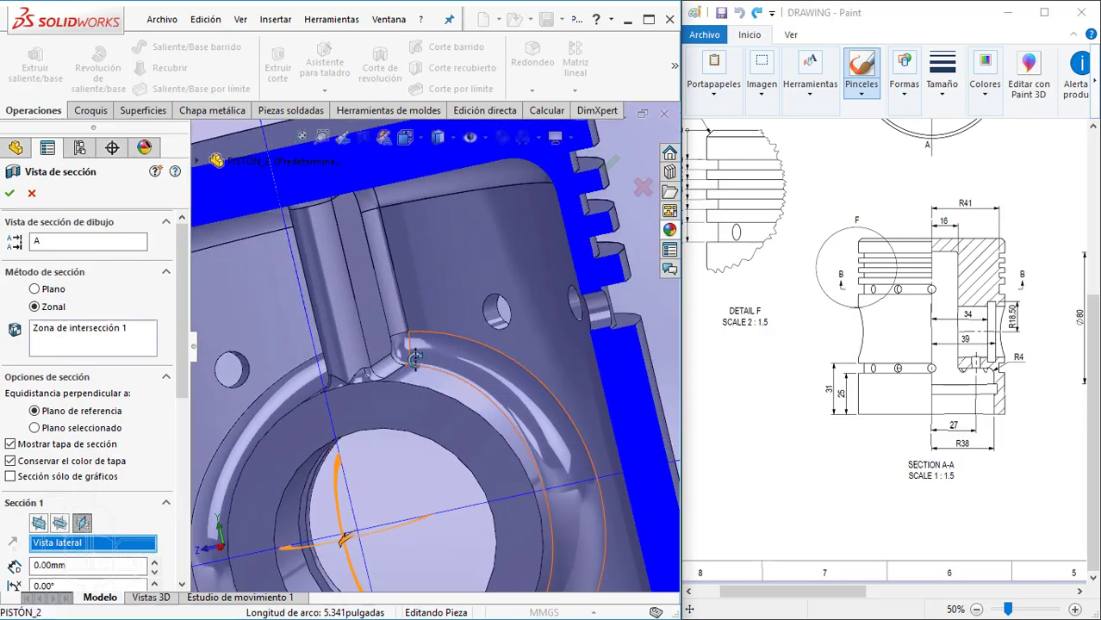
{"action": "scroll", "coordinate": [415, 385], "scroll_direction": "up", "scroll_amount": 1}
{"action": "middle_click_drag", "start_coordinate": [415, 385], "coordinate": [558, 209]}
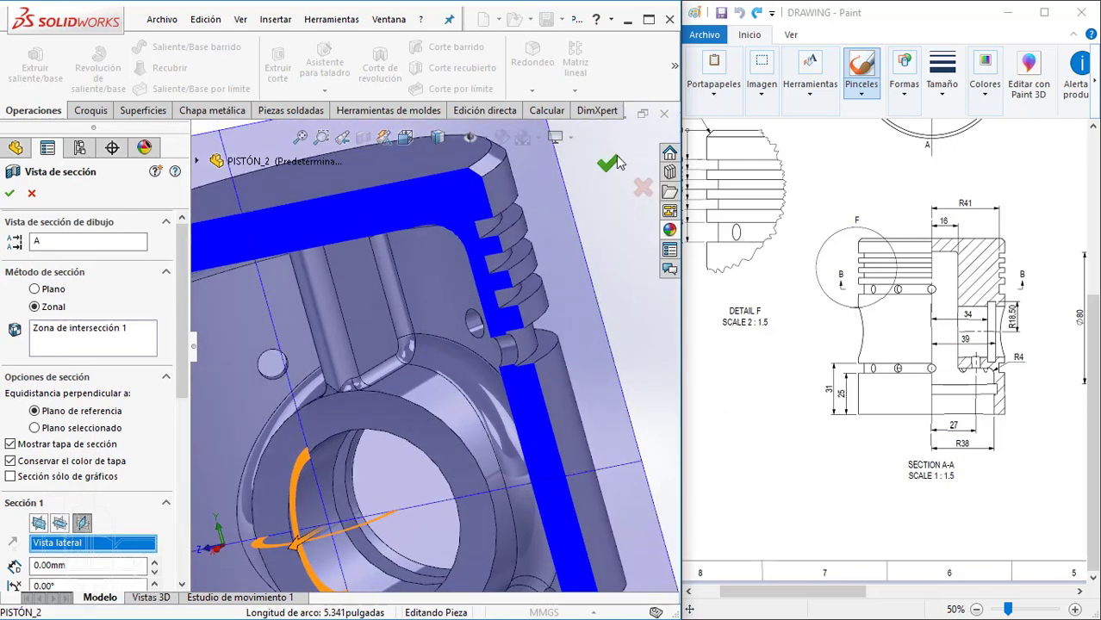
{"action": "left_click", "coordinate": [617, 164]}
{"action": "scroll", "coordinate": [383, 250], "scroll_direction": "down", "scroll_amount": 3}
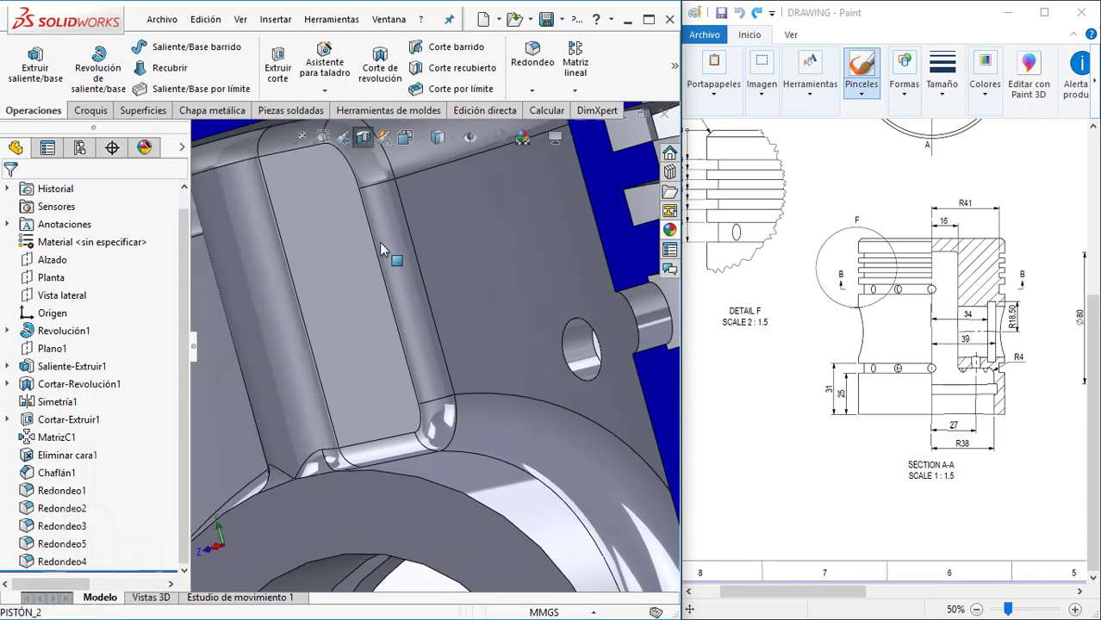
{"action": "left_click", "coordinate": [383, 249]}
{"action": "scroll", "coordinate": [383, 250], "scroll_direction": "up", "scroll_amount": 2}
{"action": "middle_click_drag", "start_coordinate": [440, 308], "coordinate": [444, 377]}
{"action": "left_click", "coordinate": [446, 385]}
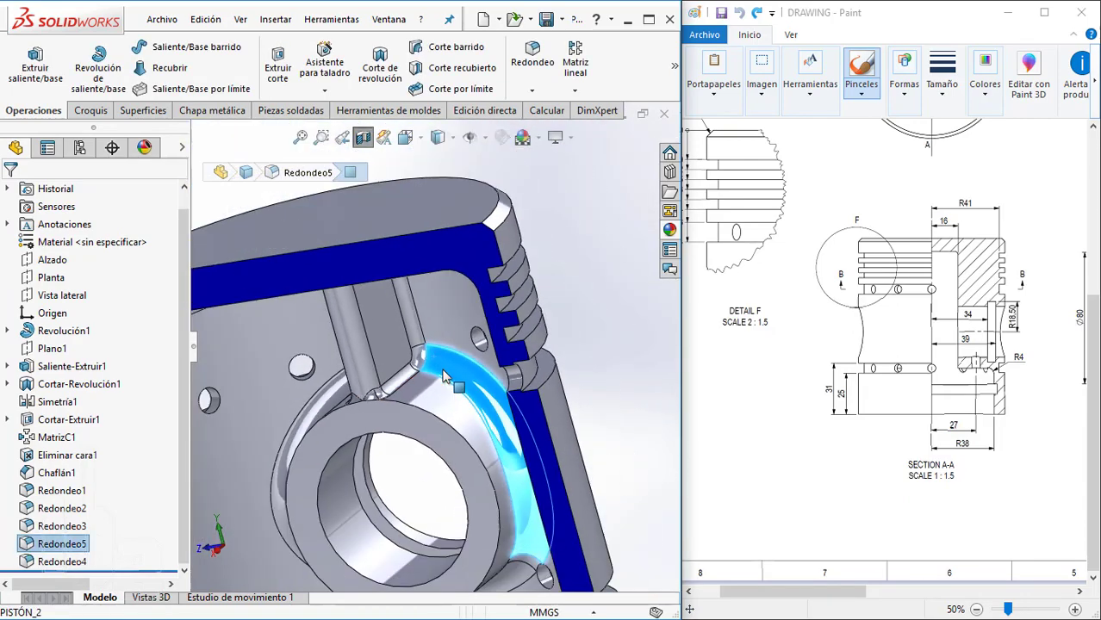
{"action": "scroll", "coordinate": [442, 373], "scroll_direction": "down", "scroll_amount": 2}
{"action": "key", "text": "Escape"}
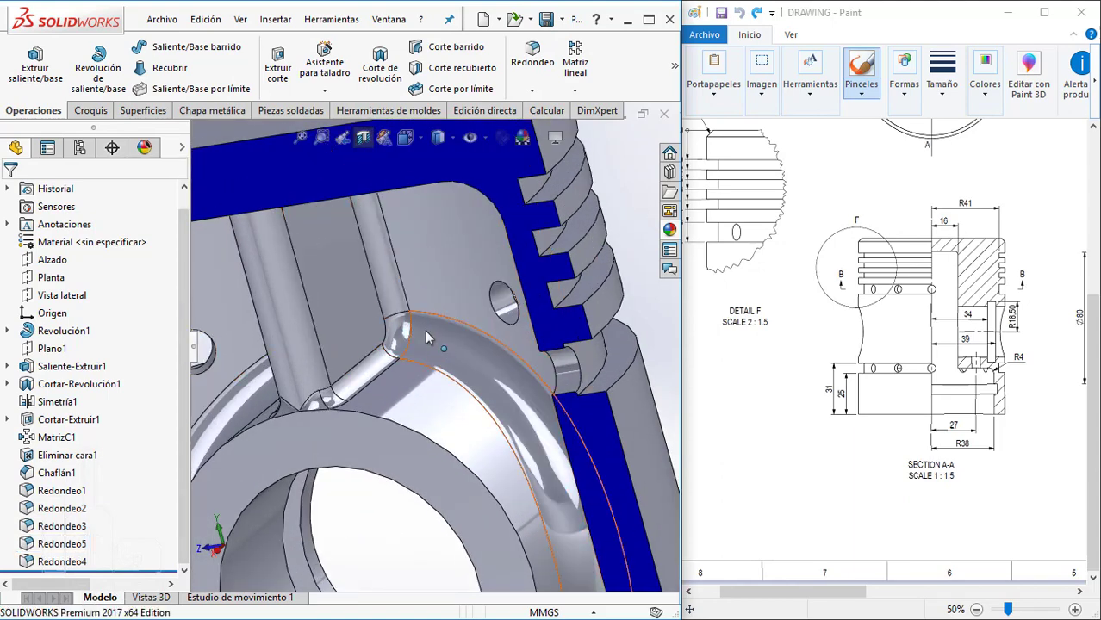
{"action": "scroll", "coordinate": [425, 330], "scroll_direction": "down", "scroll_amount": 2}
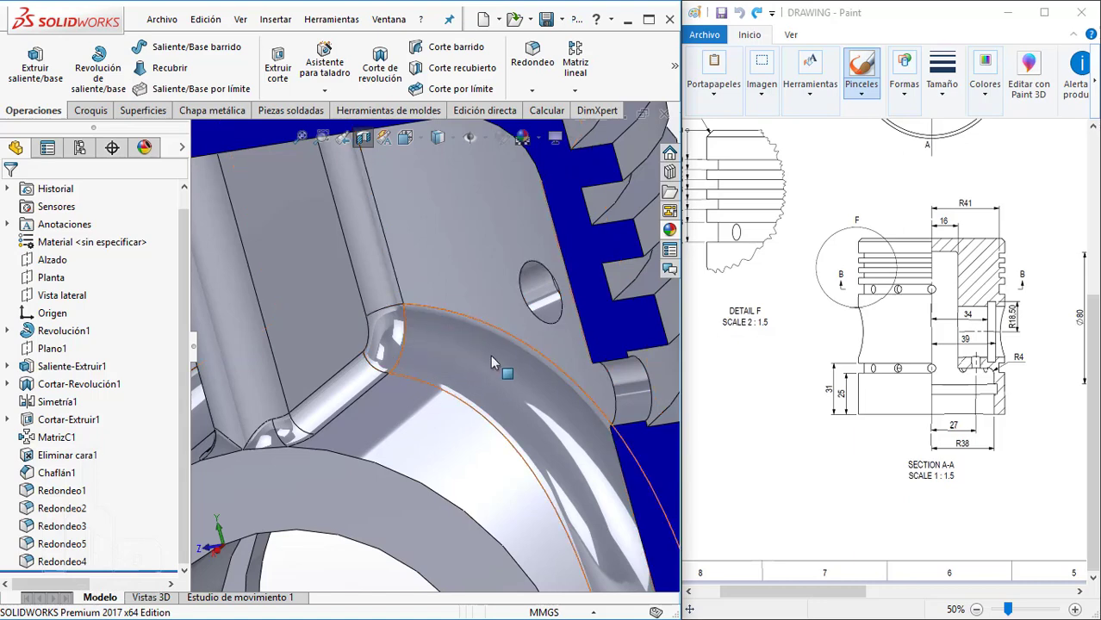
{"action": "scroll", "coordinate": [486, 353], "scroll_direction": "up", "scroll_amount": 2}
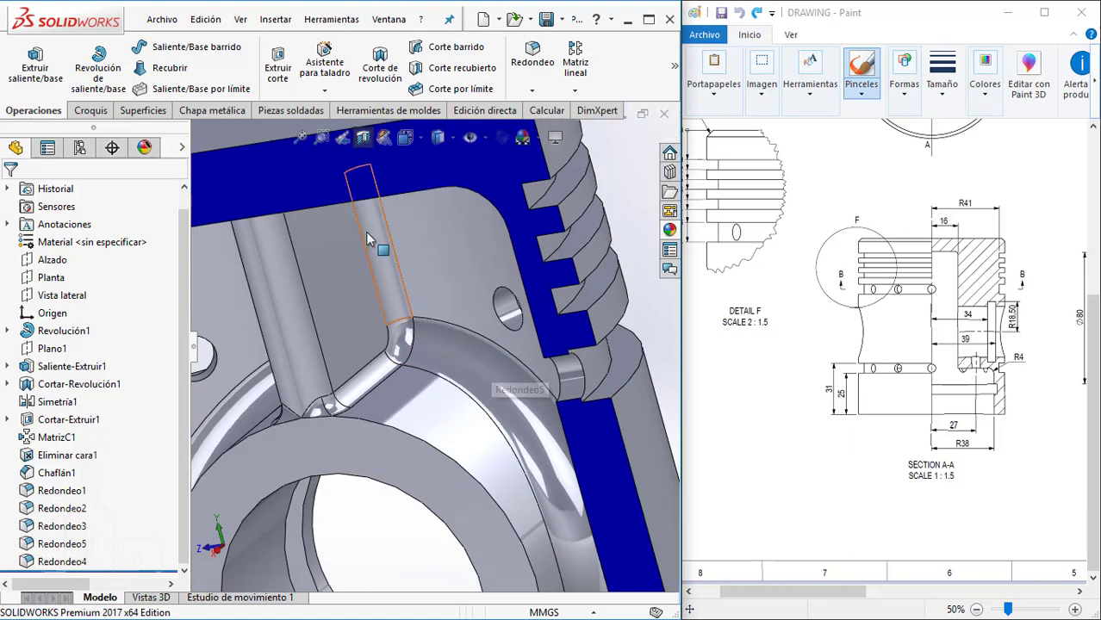
{"action": "middle_click_drag", "start_coordinate": [377, 370], "coordinate": [396, 259]}
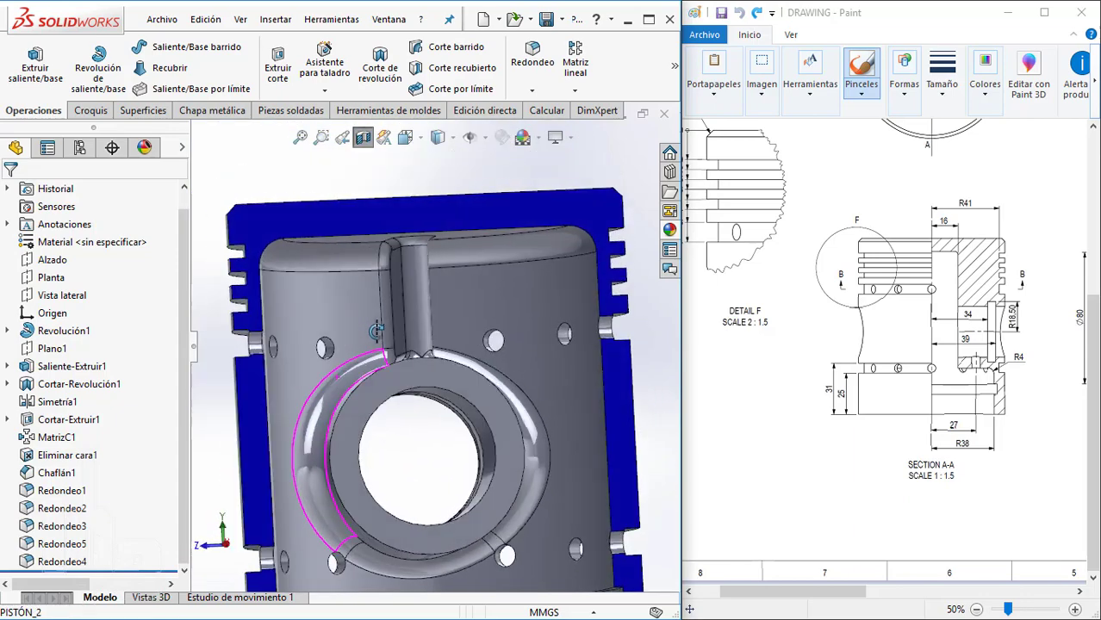
{"action": "scroll", "coordinate": [396, 259], "scroll_direction": "up", "scroll_amount": 2}
{"action": "left_click", "coordinate": [363, 137]}
{"action": "key", "text": "ctrl+7"}
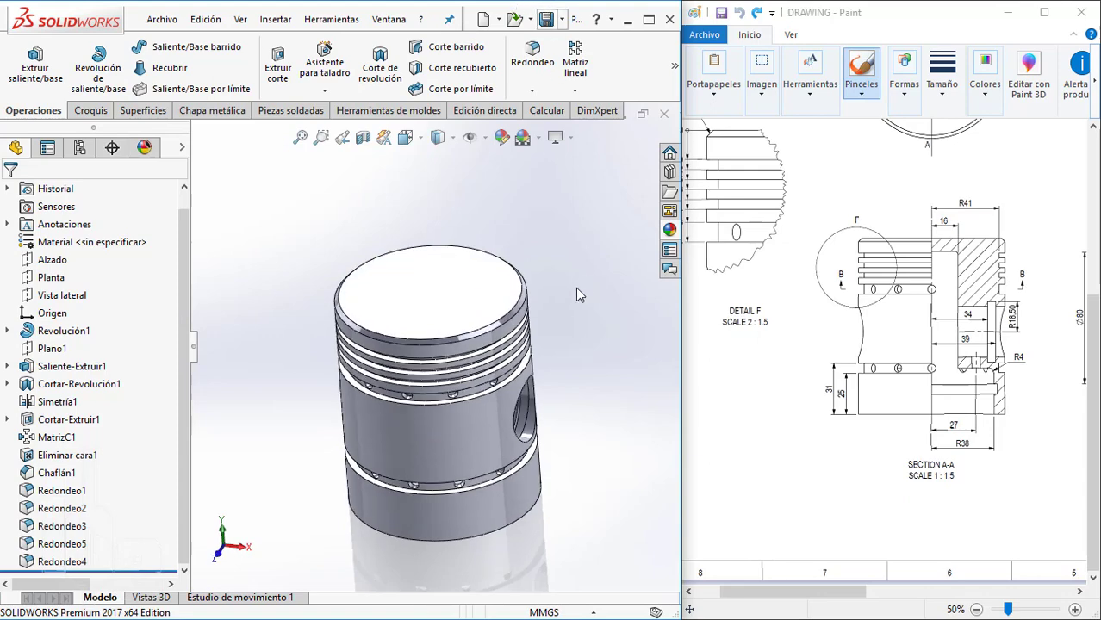
- Zoom the Paint sheet out to the whole drawing and maximize the SOLIDWORKS window
{"action": "scroll", "coordinate": [879, 348], "scroll_direction": "down", "scroll_amount": 1, "text": "ctrl"}
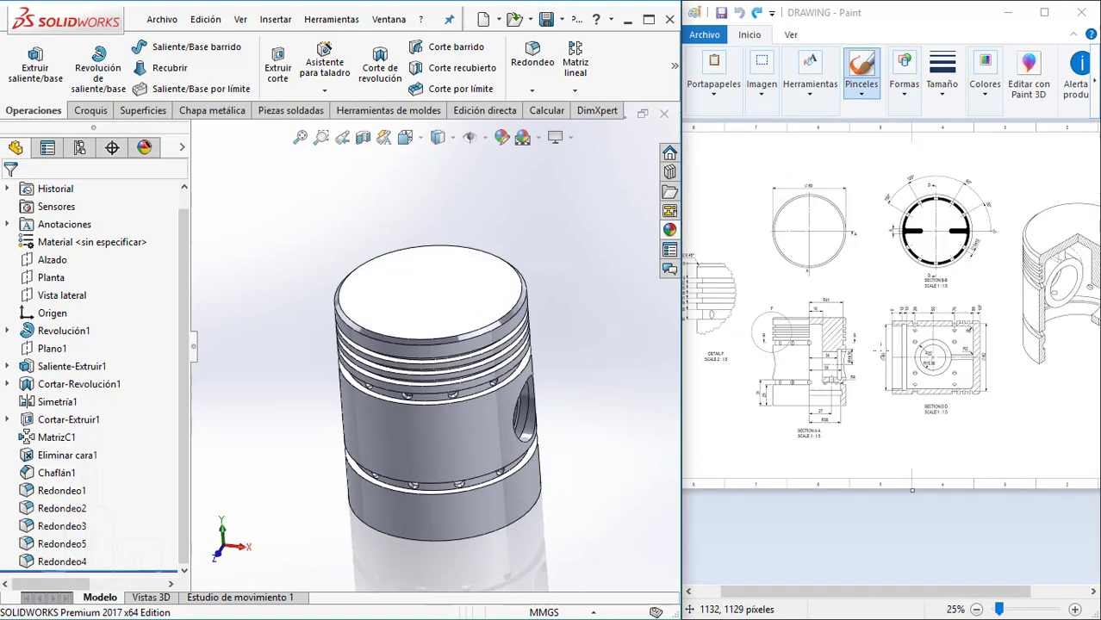
{"action": "left_click_drag", "start_coordinate": [893, 595], "coordinate": [1032, 593]}
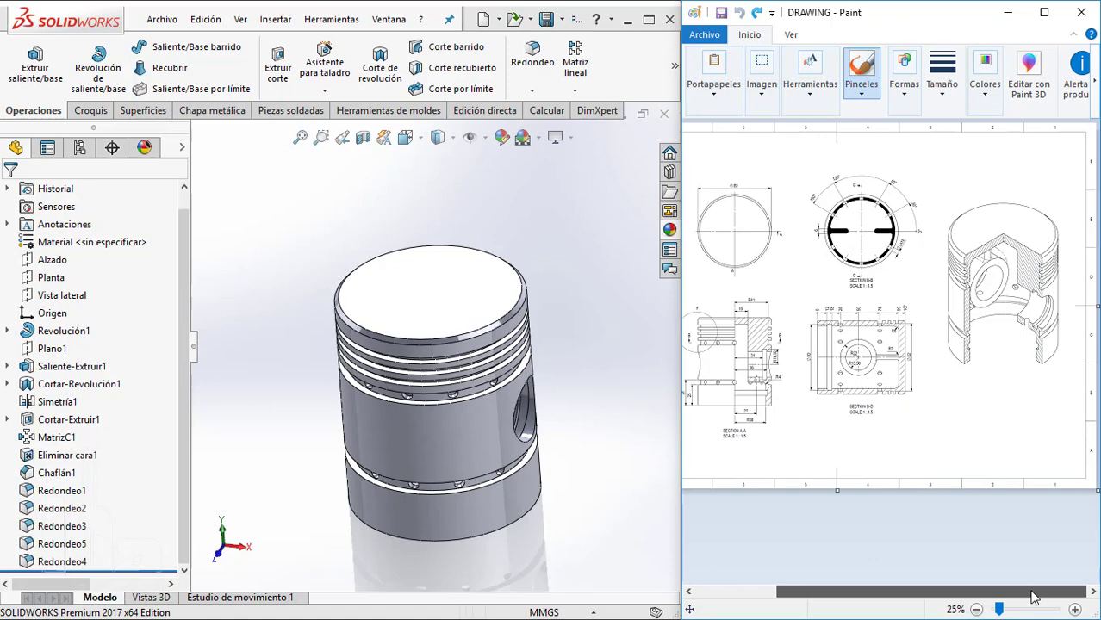
{"action": "scroll", "coordinate": [561, 458], "scroll_direction": "up", "scroll_amount": 2}
{"action": "mouse_move", "coordinate": [540, 362]}
{"action": "middle_mouse_down"}
{"action": "mouse_move", "coordinate": [516, 271]}
{"action": "mouse_move", "coordinate": [555, 293]}
{"action": "middle_mouse_up"}
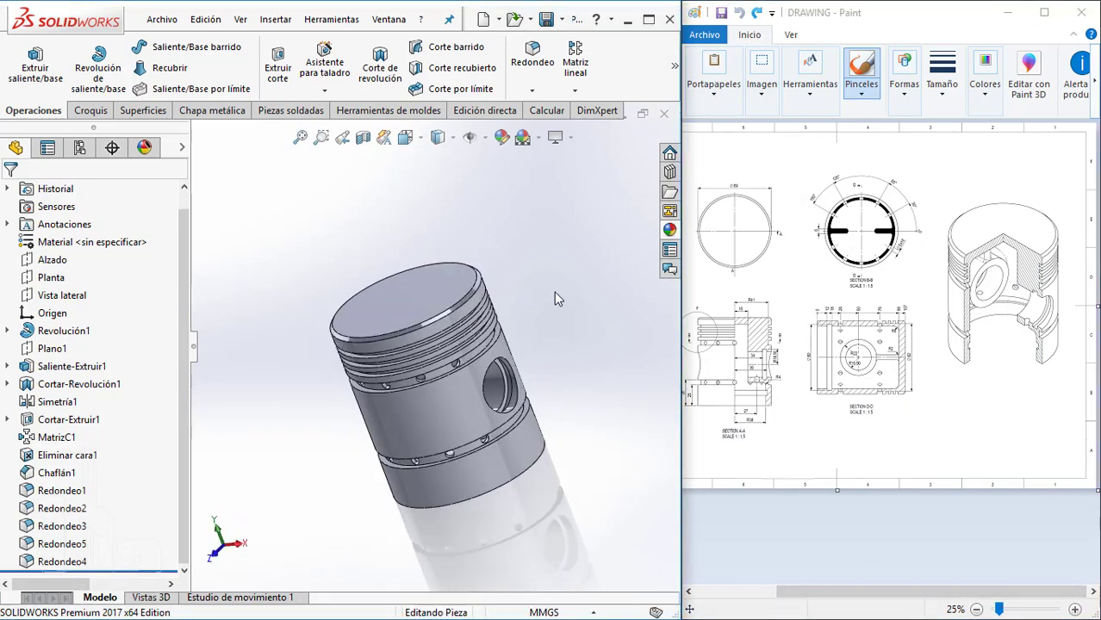
{"action": "left_click", "coordinate": [648, 25]}
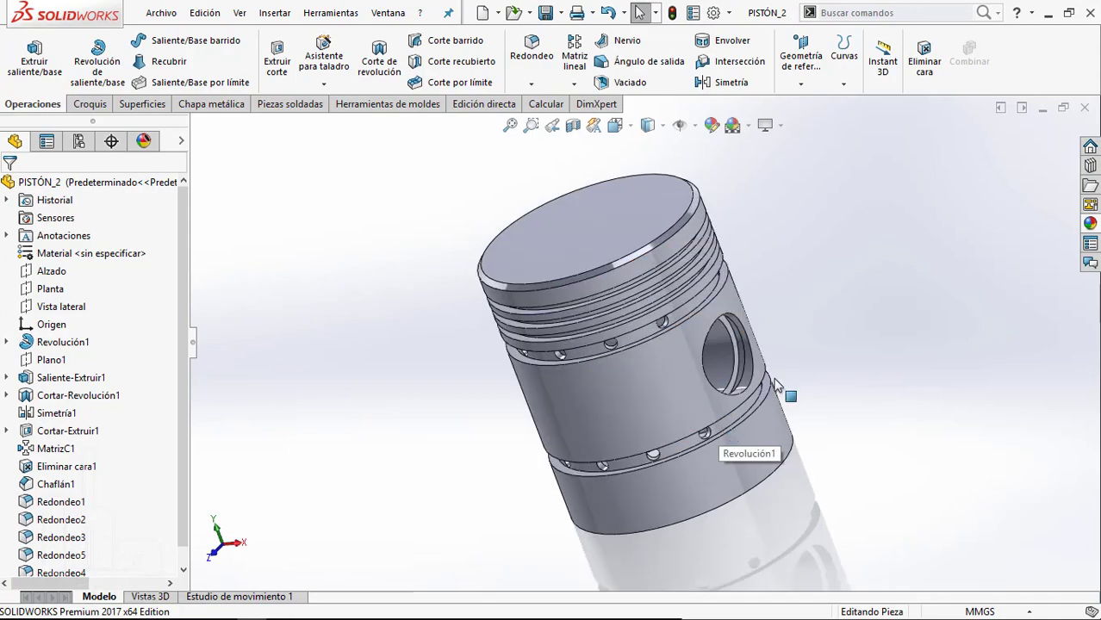
- Orbit the upright piston to inspect the small oil holes around the ring-groove band
{"action": "mouse_move", "coordinate": [778, 385]}
{"action": "middle_mouse_down"}
{"action": "mouse_move", "coordinate": [810, 386]}
{"action": "mouse_move", "coordinate": [800, 378]}
{"action": "mouse_move", "coordinate": [812, 395]}
{"action": "mouse_move", "coordinate": [537, 291]}
{"action": "mouse_move", "coordinate": [556, 369]}
{"action": "mouse_move", "coordinate": [646, 327]}
{"action": "mouse_move", "coordinate": [559, 285]}
{"action": "mouse_move", "coordinate": [554, 310]}
{"action": "mouse_move", "coordinate": [577, 385]}
{"action": "mouse_move", "coordinate": [567, 395]}
{"action": "middle_mouse_up"}
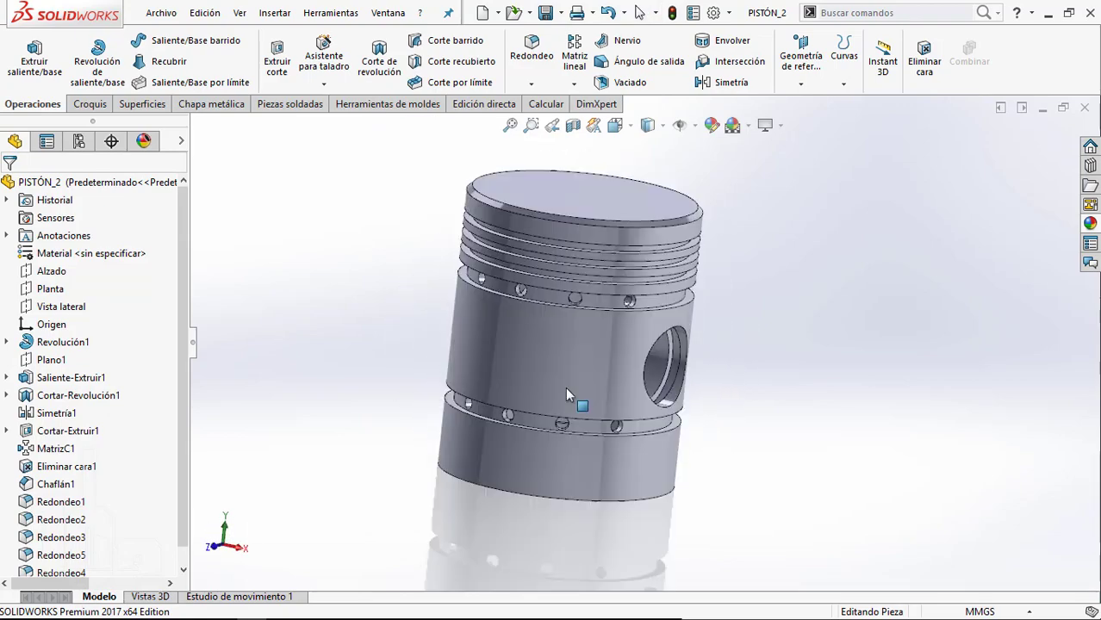
{"action": "scroll", "coordinate": [593, 257], "scroll_direction": "down", "scroll_amount": 2}
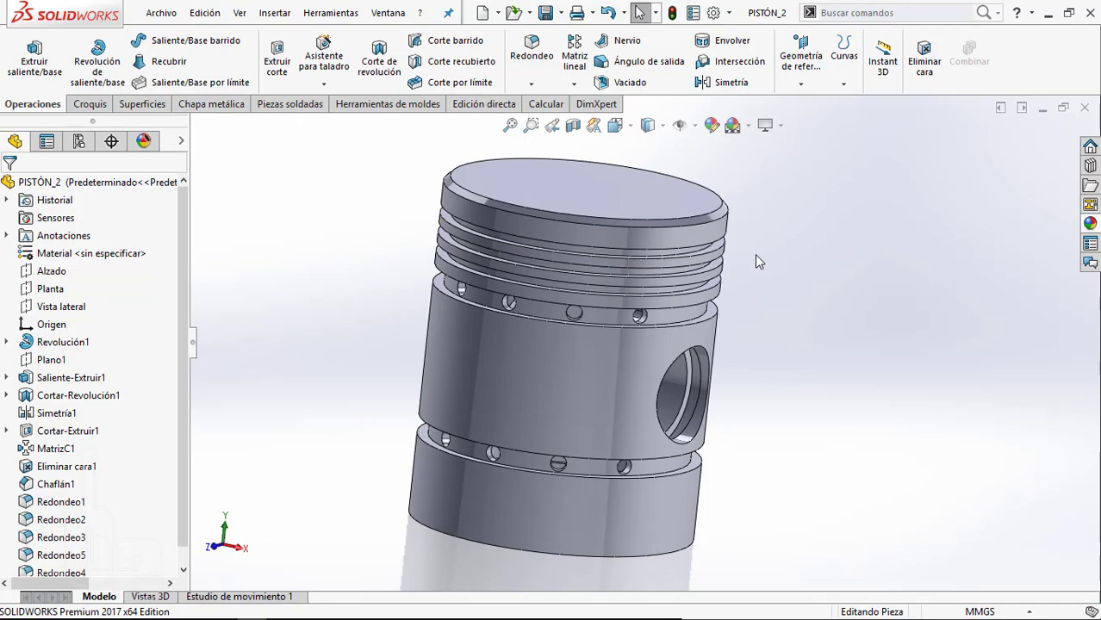
{"action": "middle_click_drag", "start_coordinate": [755, 254], "coordinate": [624, 372]}
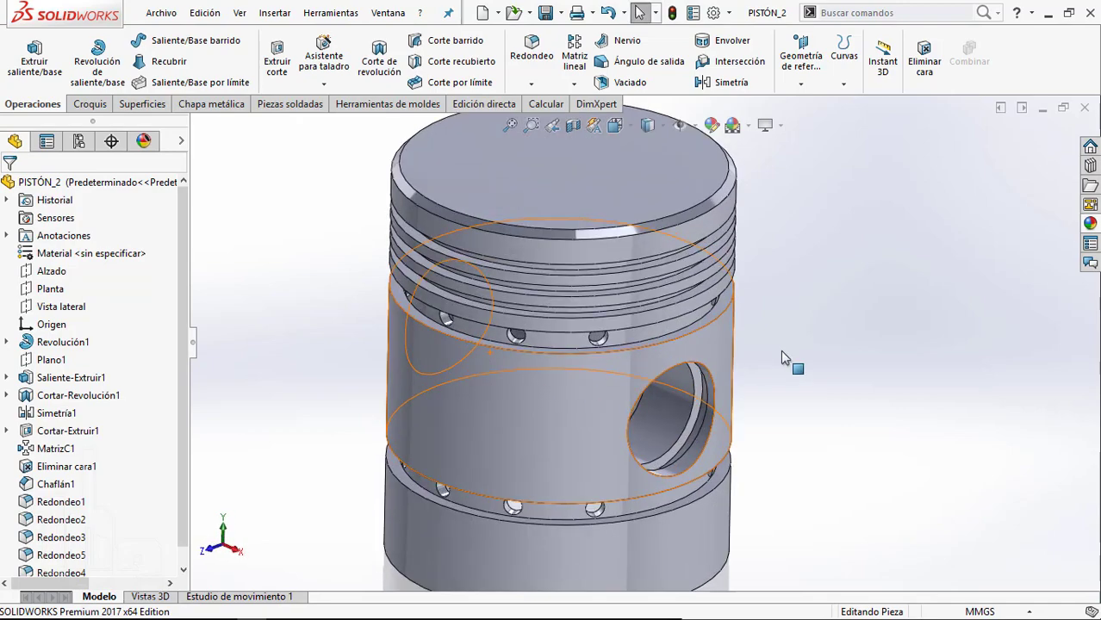
{"action": "middle_click_drag", "start_coordinate": [784, 359], "coordinate": [734, 411]}
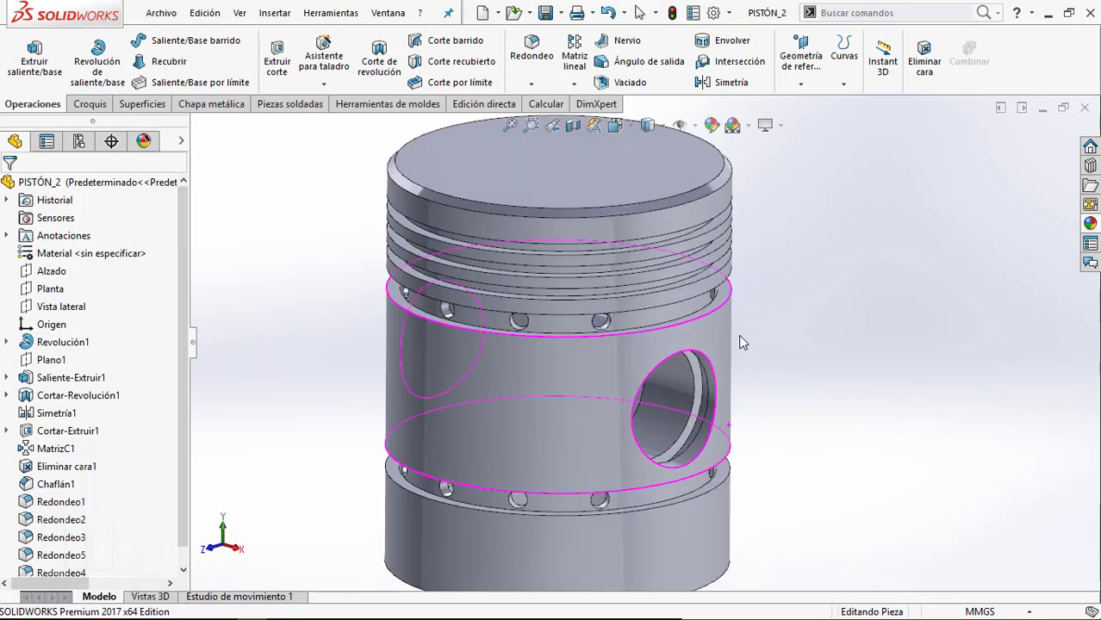
{"action": "scroll", "coordinate": [706, 301], "scroll_direction": "down", "scroll_amount": 4}
{"action": "scroll", "coordinate": [707, 301], "scroll_direction": "down", "scroll_amount": 3}
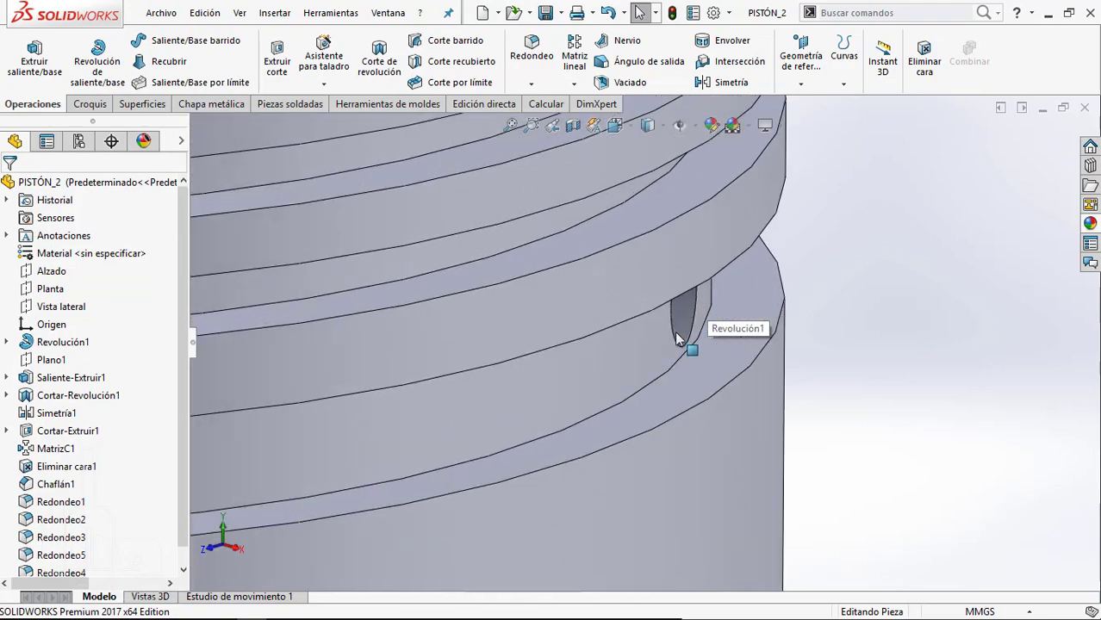
{"action": "scroll", "coordinate": [688, 320], "scroll_direction": "down", "scroll_amount": 2}
{"action": "mouse_move", "coordinate": [683, 313]}
{"action": "middle_mouse_down"}
{"action": "mouse_move", "coordinate": [603, 296]}
{"action": "mouse_move", "coordinate": [572, 323]}
{"action": "mouse_move", "coordinate": [565, 352]}
{"action": "middle_mouse_up"}
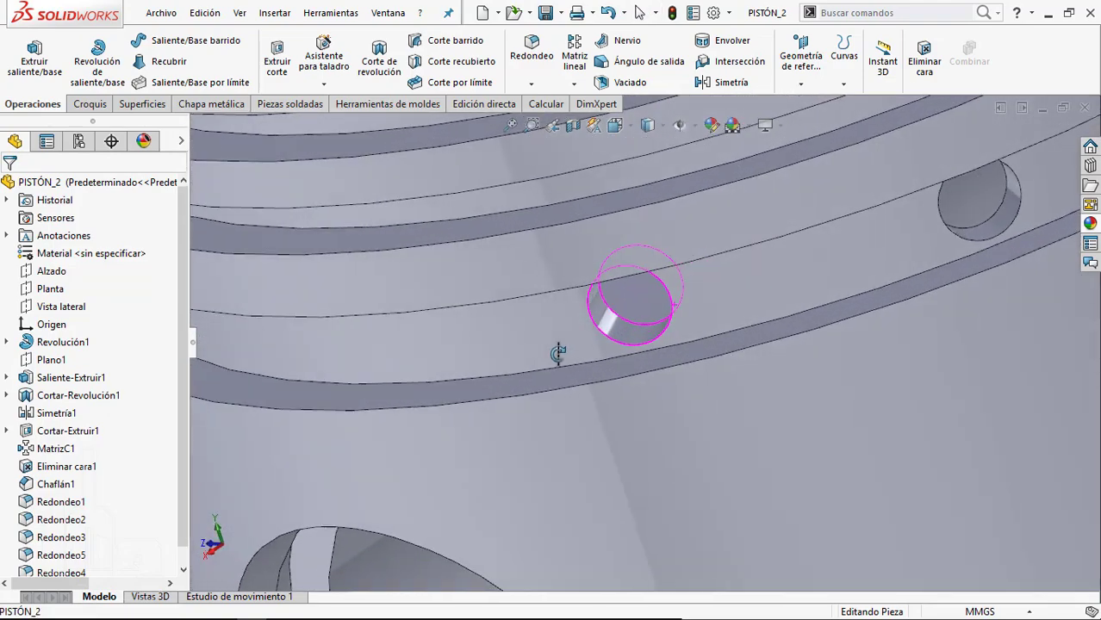
{"action": "left_click", "coordinate": [627, 345]}
{"action": "scroll", "coordinate": [626, 345], "scroll_direction": "up", "scroll_amount": 3}
{"action": "scroll", "coordinate": [626, 346], "scroll_direction": "up", "scroll_amount": 5}
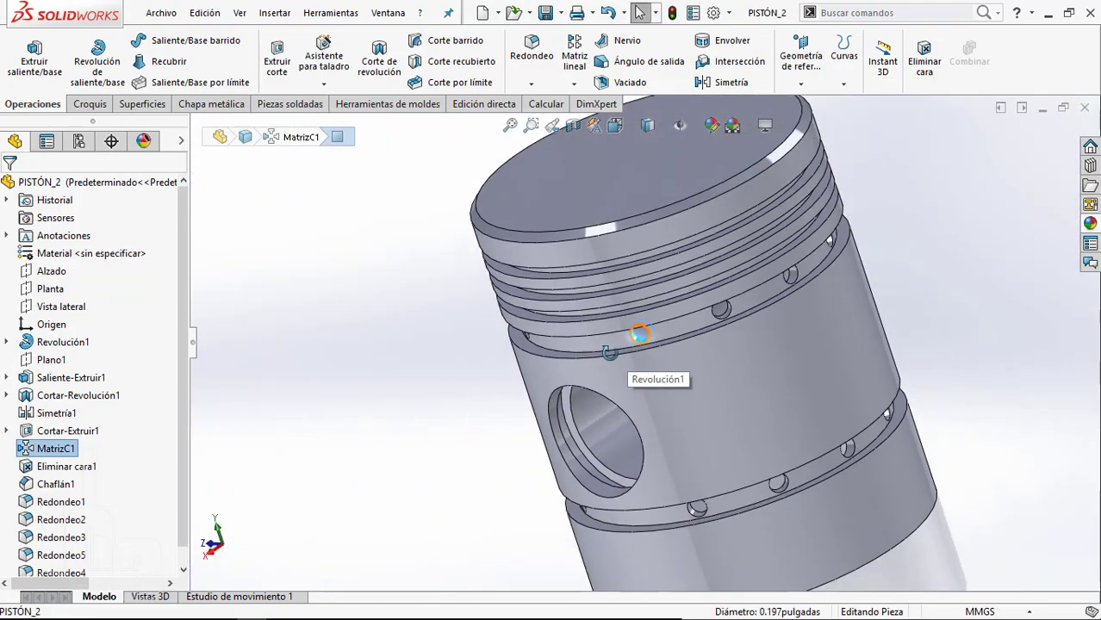